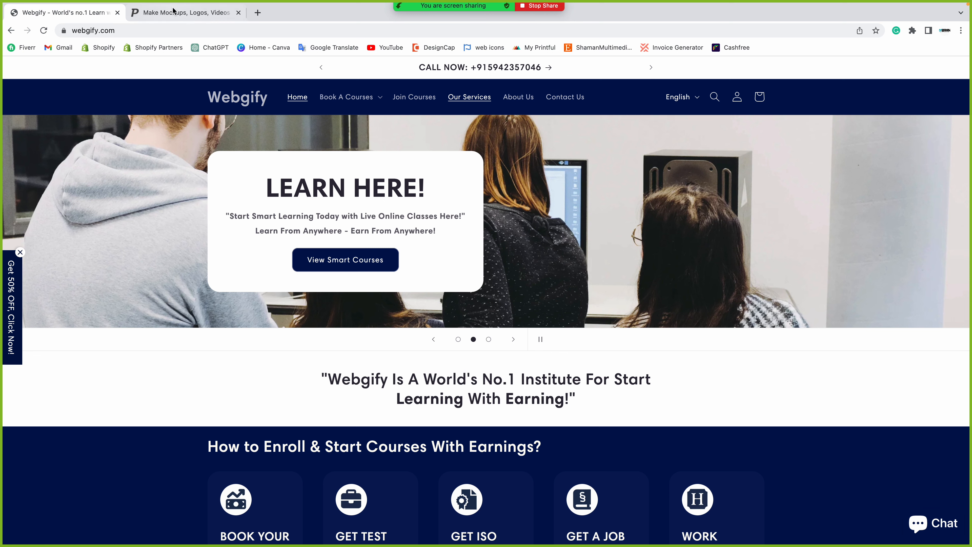
Switch to the Placeit frame mockup results and open the golden frame and flower vase art print mockup in a new tab.
{"action": "left_click", "coordinate": [182, 12]}
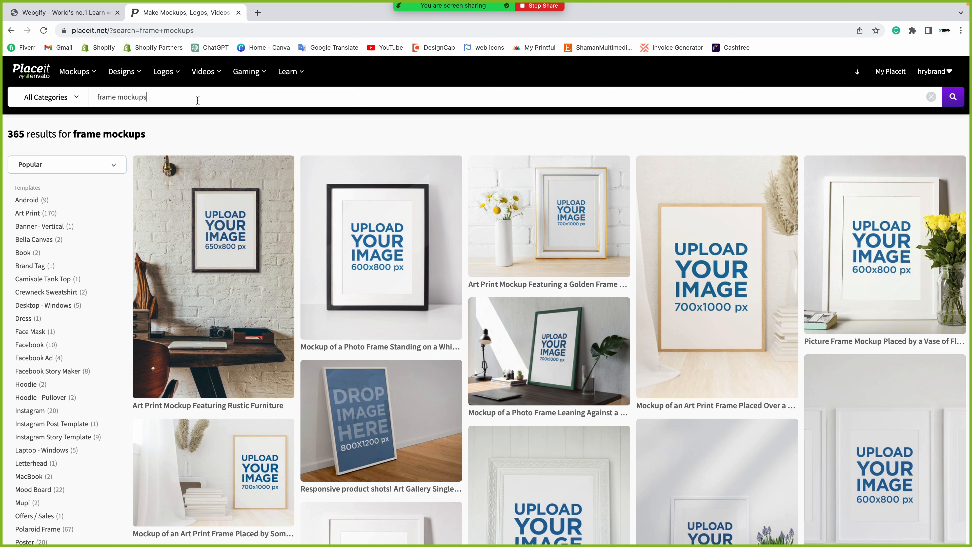
{"action": "right_click", "coordinate": [559, 204]}
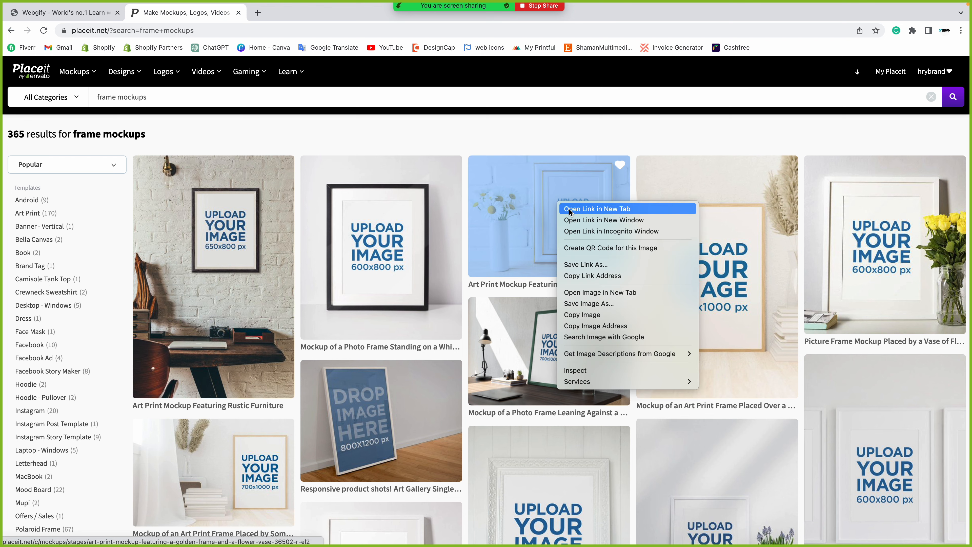
{"action": "key", "text": "Return"}
Find the photo frame mockup with a nice setting and an old camera and open it in a new tab.
{"action": "scroll", "coordinate": [667, 280], "scroll_direction": "down", "scroll_amount": 10}
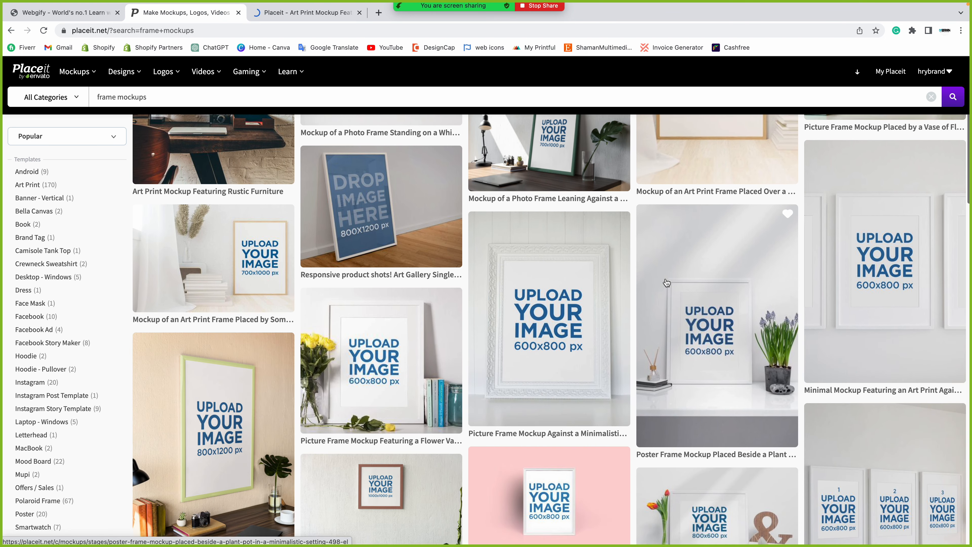
{"action": "scroll", "coordinate": [667, 283], "scroll_direction": "down", "scroll_amount": 11}
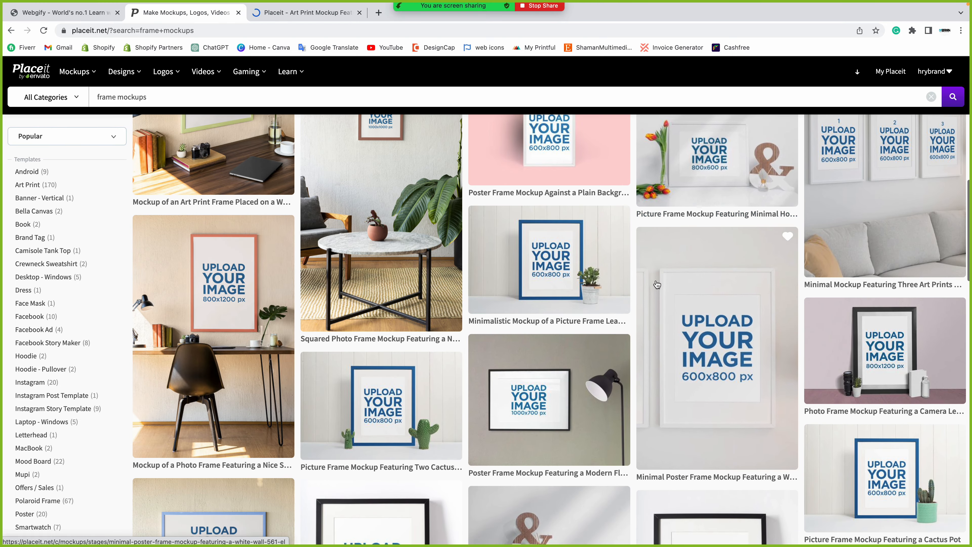
{"action": "scroll", "coordinate": [657, 284], "scroll_direction": "down", "scroll_amount": 5}
{"action": "right_click", "coordinate": [213, 156]}
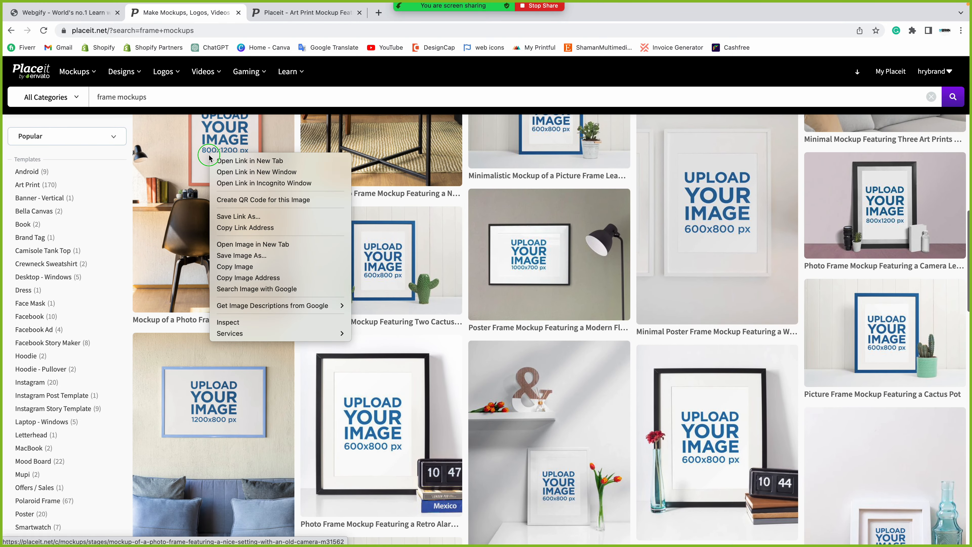
{"action": "key", "text": "Return"}
Open the picture frame mockup standing next to a flower vase and a retro alarm clock in a new tab.
{"action": "scroll", "coordinate": [574, 224], "scroll_direction": "down", "scroll_amount": 6}
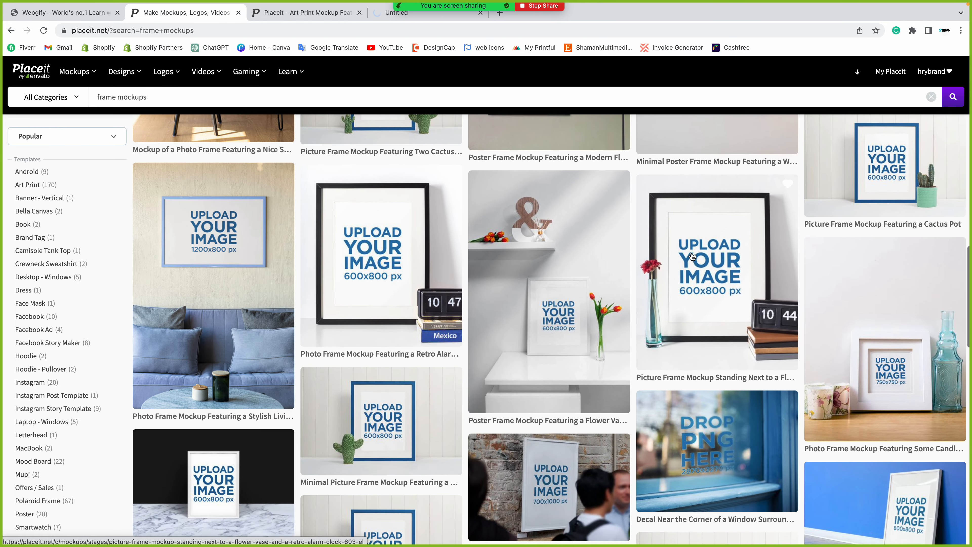
{"action": "right_click", "coordinate": [701, 250]}
{"action": "left_click", "coordinate": [701, 254]}
Browse the remaining frame mockups and search for "wall art mockups" instead.
{"action": "scroll", "coordinate": [708, 260], "scroll_direction": "down", "scroll_amount": 12}
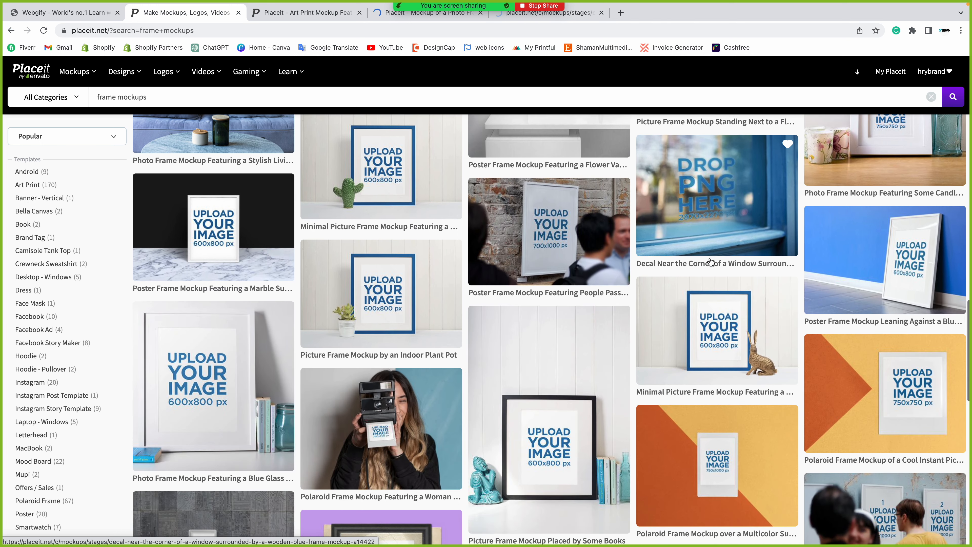
{"action": "scroll", "coordinate": [711, 262], "scroll_direction": "down", "scroll_amount": 10}
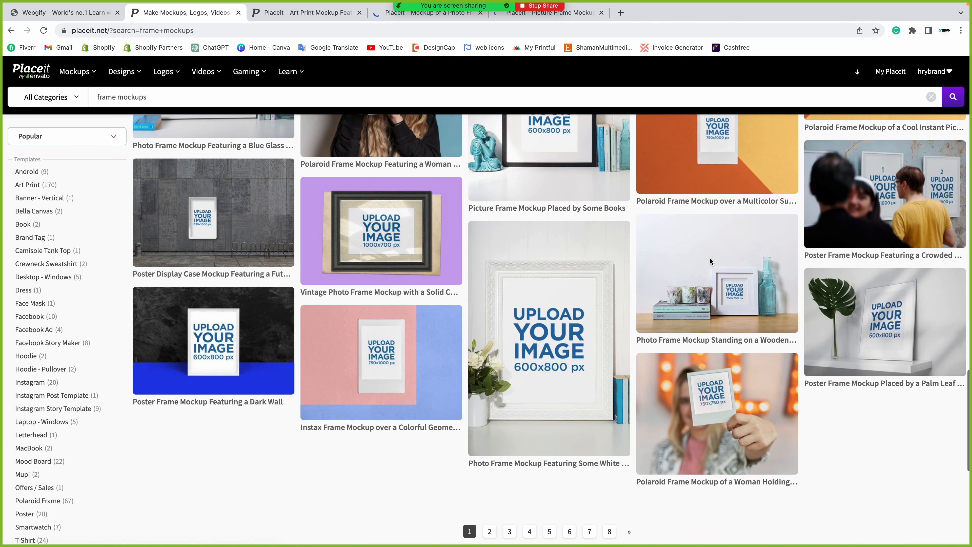
{"action": "scroll", "coordinate": [711, 262], "scroll_direction": "up", "scroll_amount": 20}
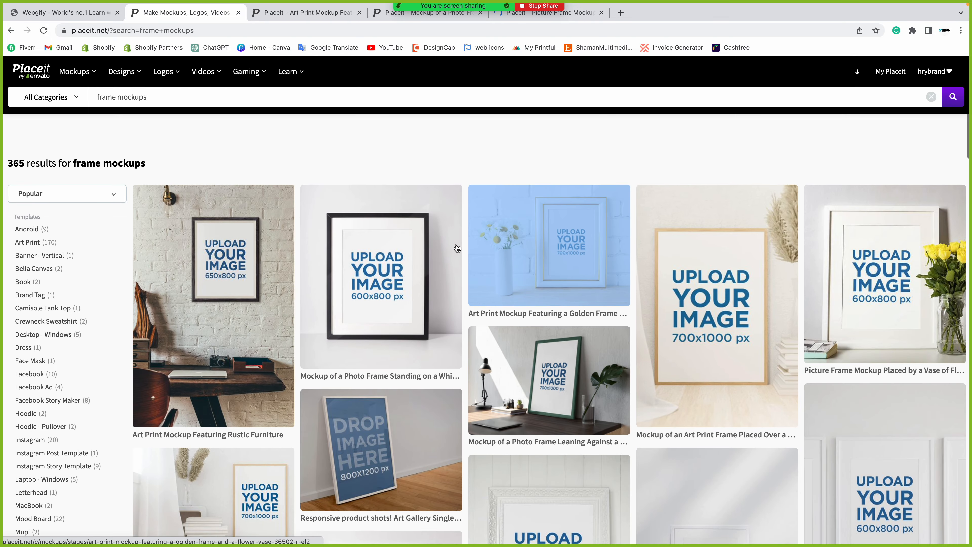
{"action": "double_click", "coordinate": [108, 97]}
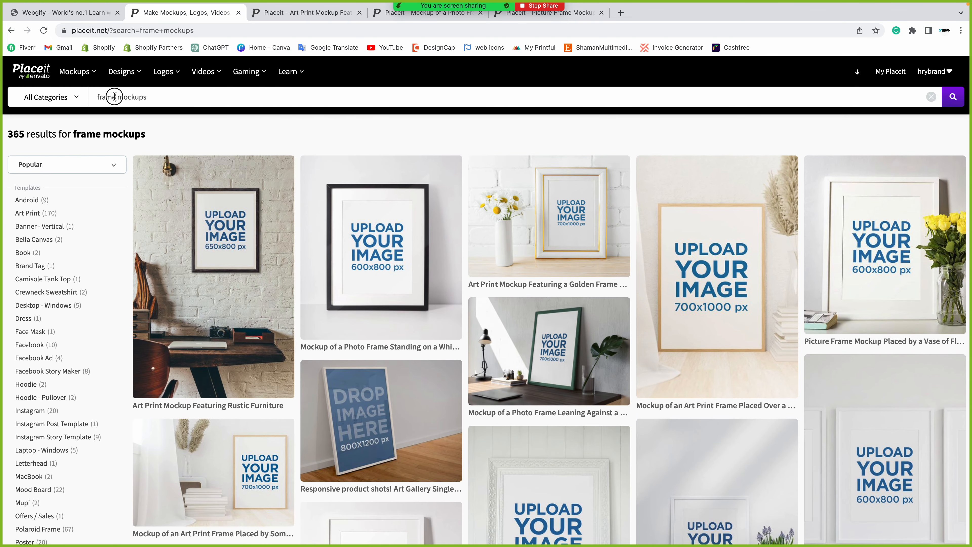
{"action": "type", "text": "wall art"}
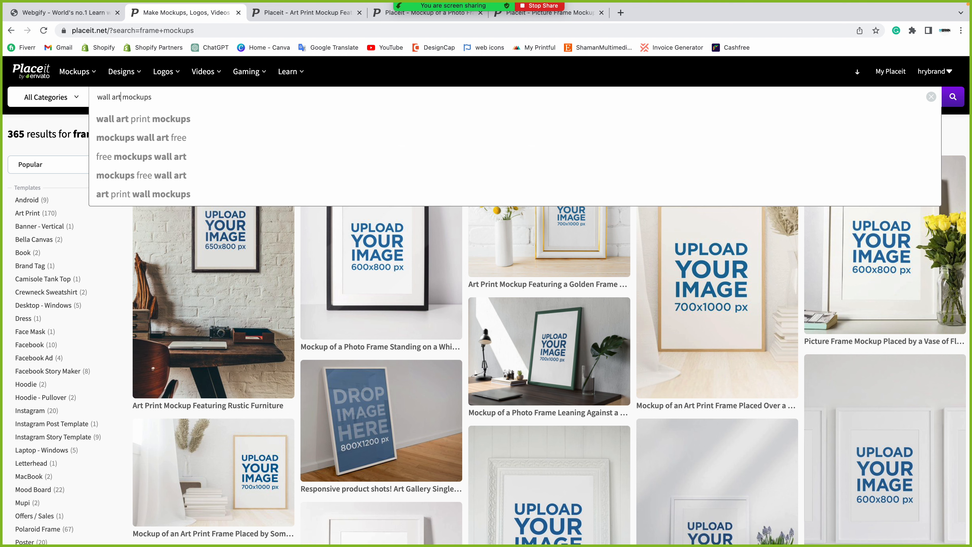
{"action": "key", "text": "Return"}
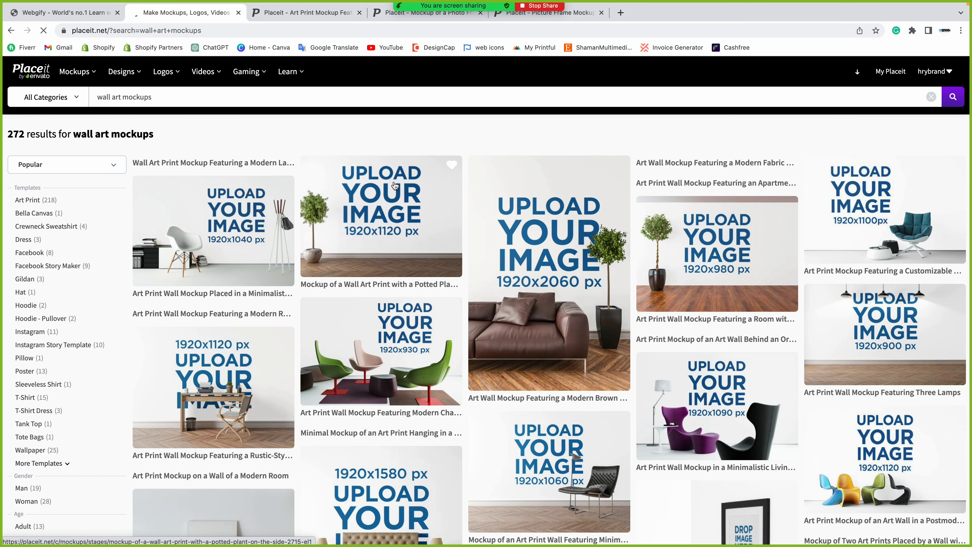
Open the wall mockups with a modern lamp and couch and with a green fabric armchair in new tabs.
{"action": "right_click", "coordinate": [263, 201]}
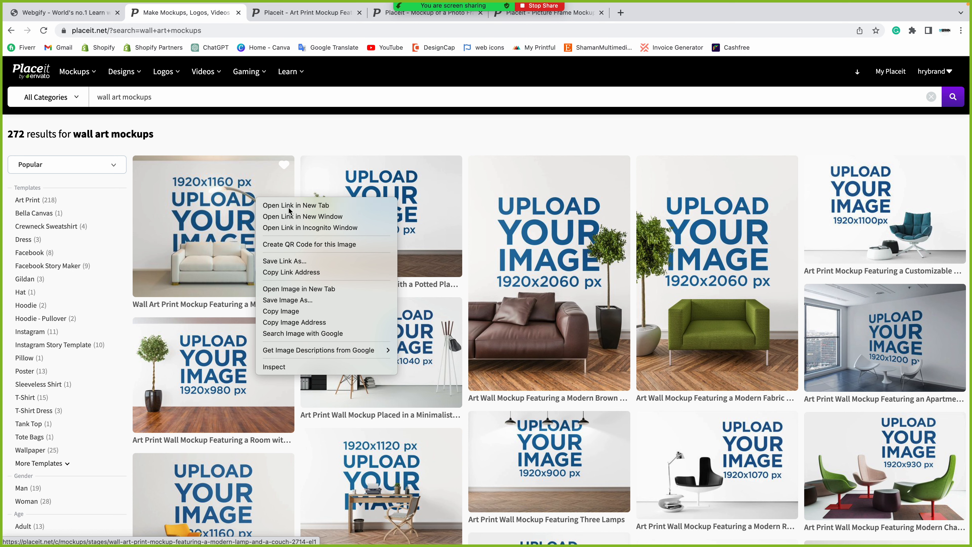
{"action": "left_click", "coordinate": [280, 207]}
{"action": "scroll", "coordinate": [464, 211], "scroll_direction": "down", "scroll_amount": 3}
{"action": "right_click", "coordinate": [705, 163]}
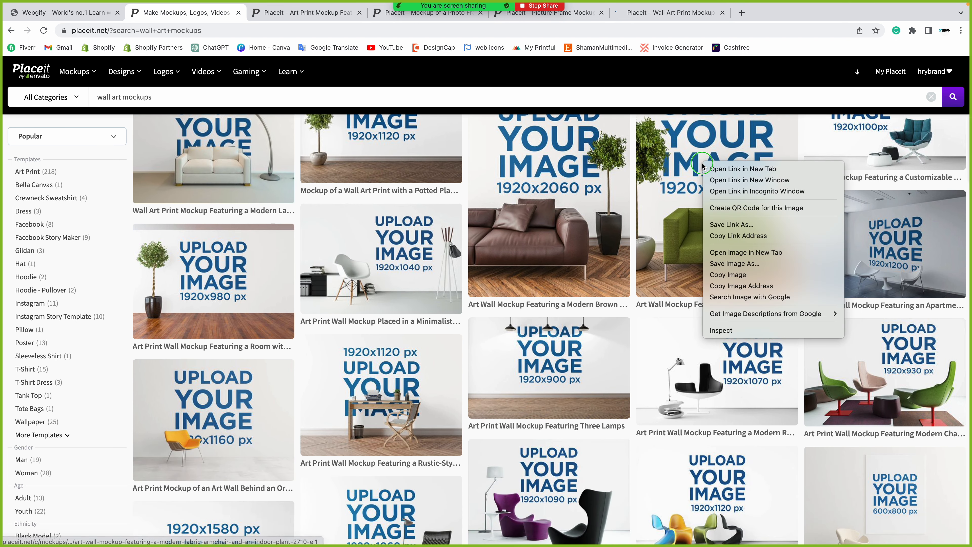
{"action": "key", "text": "Return"}
Find the mockup of two art prints placed by a wall with decorations and open it in a new tab.
{"action": "scroll", "coordinate": [486, 279], "scroll_direction": "down", "scroll_amount": 10}
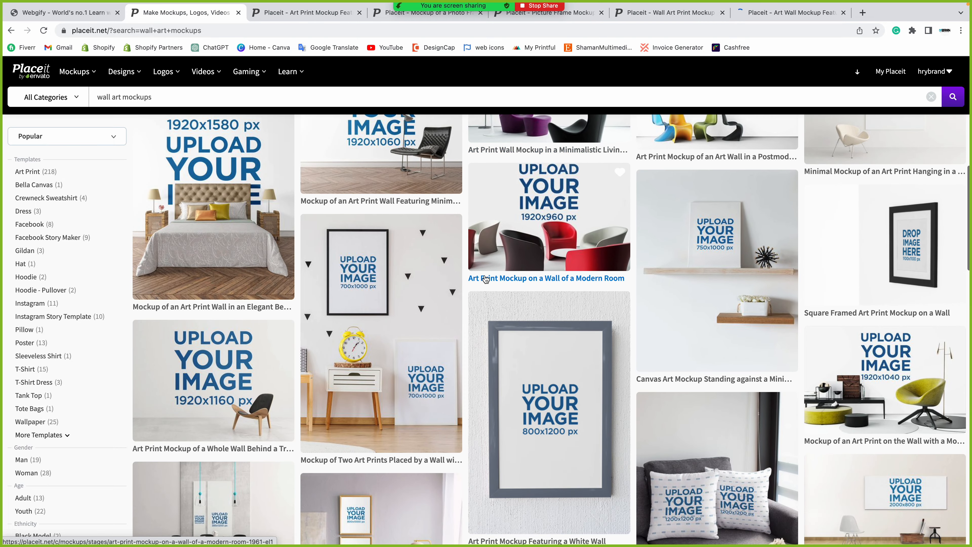
{"action": "scroll", "coordinate": [489, 274], "scroll_direction": "down", "scroll_amount": 3}
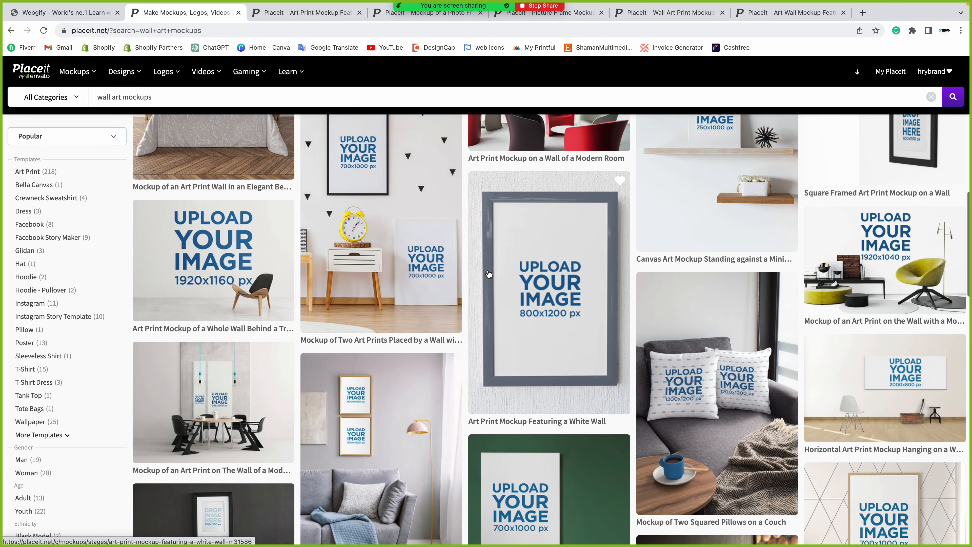
{"action": "scroll", "coordinate": [489, 273], "scroll_direction": "up", "scroll_amount": 2}
{"action": "right_click", "coordinate": [373, 260]}
{"action": "left_click", "coordinate": [383, 269]}
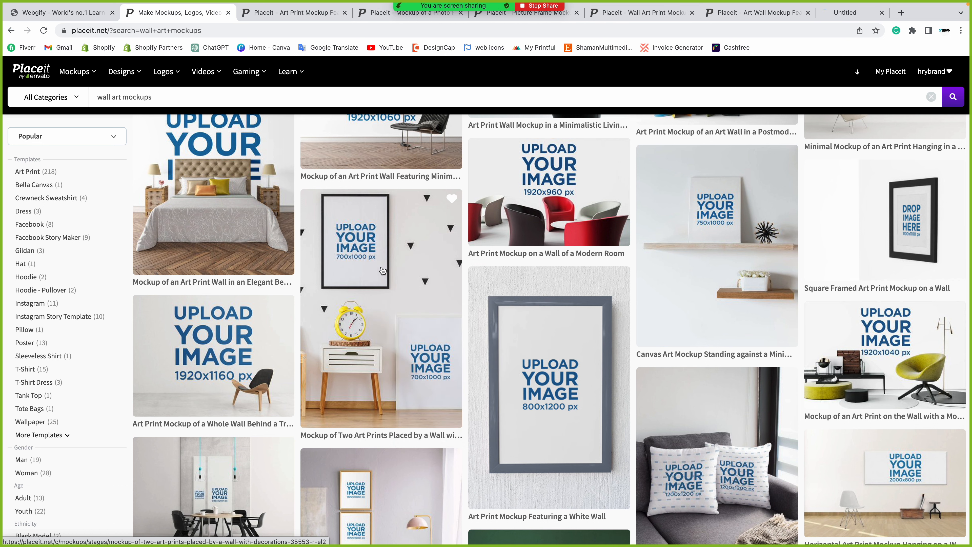
Open the mockup of two art prints on a minimalist bedroom's wall in a new tab and switch to the golden frame mockup.
{"action": "scroll", "coordinate": [382, 270], "scroll_direction": "down", "scroll_amount": 10}
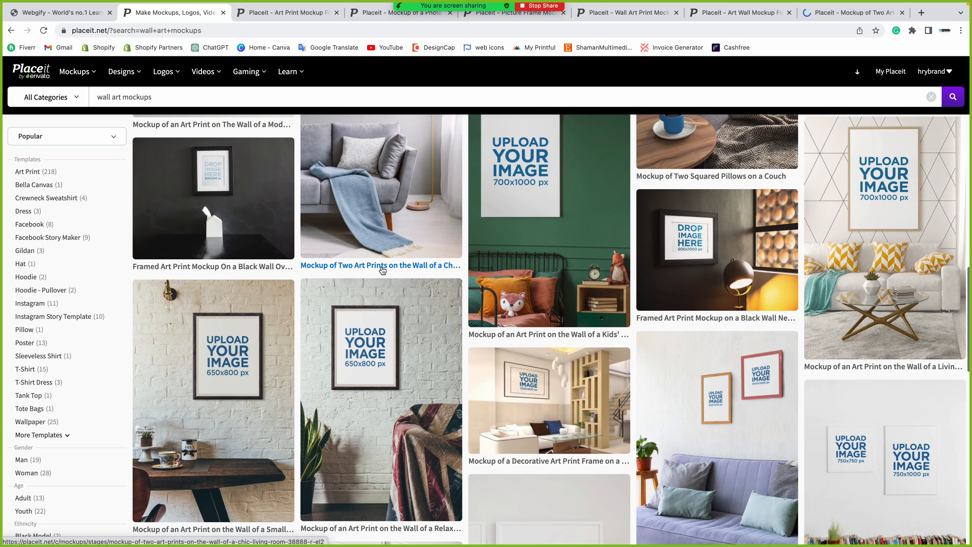
{"action": "scroll", "coordinate": [382, 270], "scroll_direction": "down", "scroll_amount": 9}
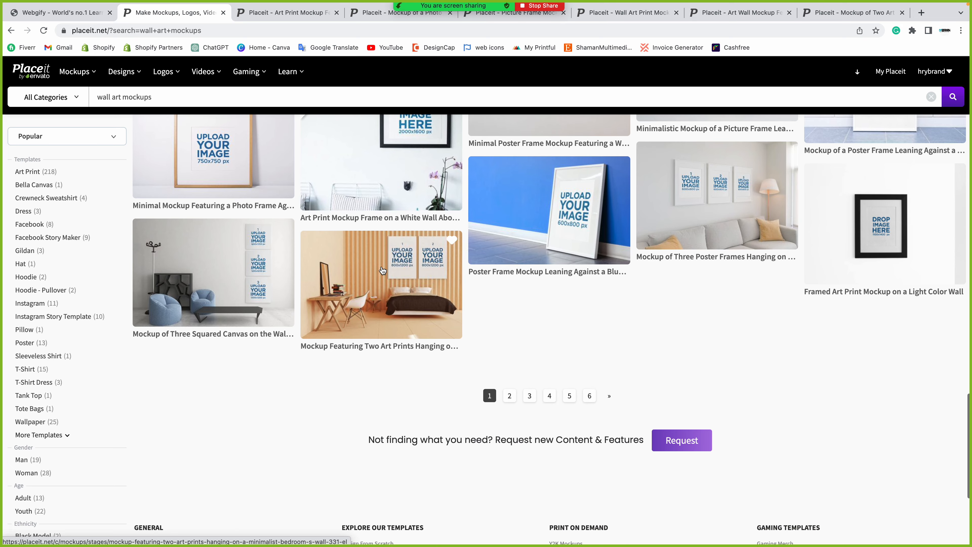
{"action": "right_click", "coordinate": [382, 270]}
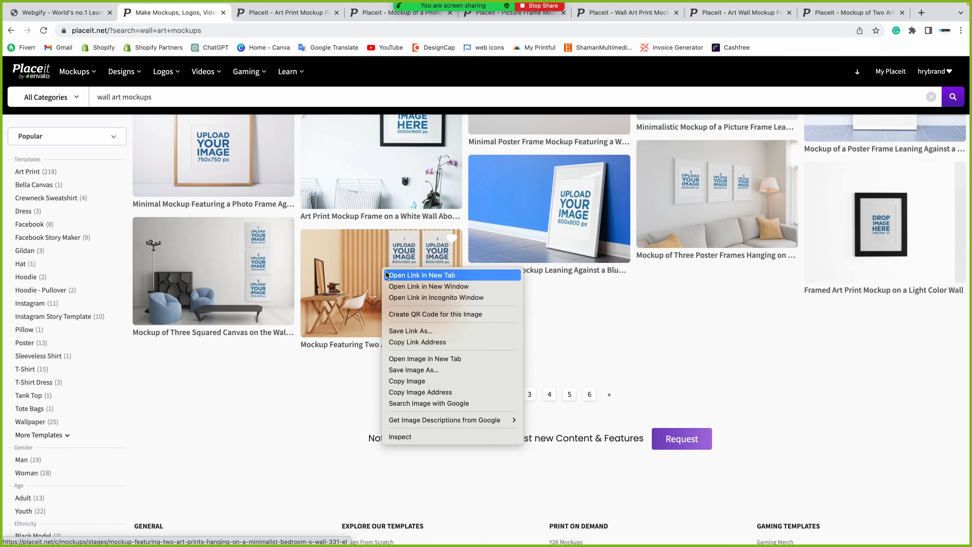
{"action": "left_click", "coordinate": [389, 275]}
{"action": "left_click", "coordinate": [275, 13]}
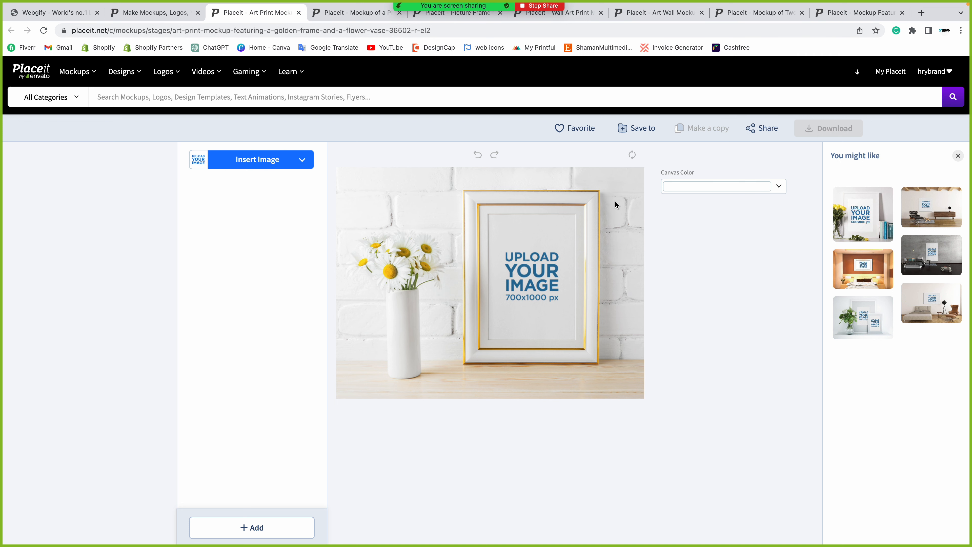
Switch to the Downloads folder in Finder and preview the pineapple pattern 38.jpg.
{"action": "key", "text": "ctrl+Left"}
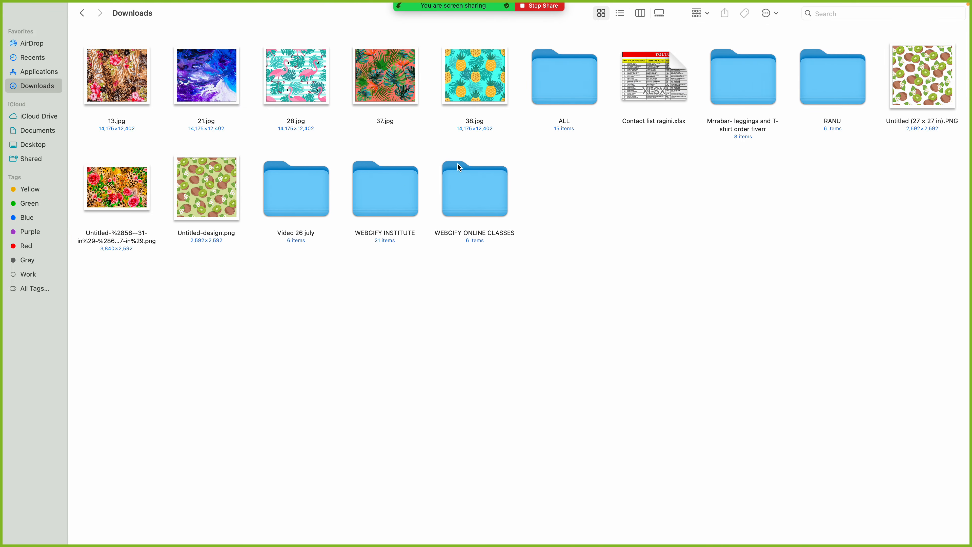
{"action": "left_click", "coordinate": [475, 56]}
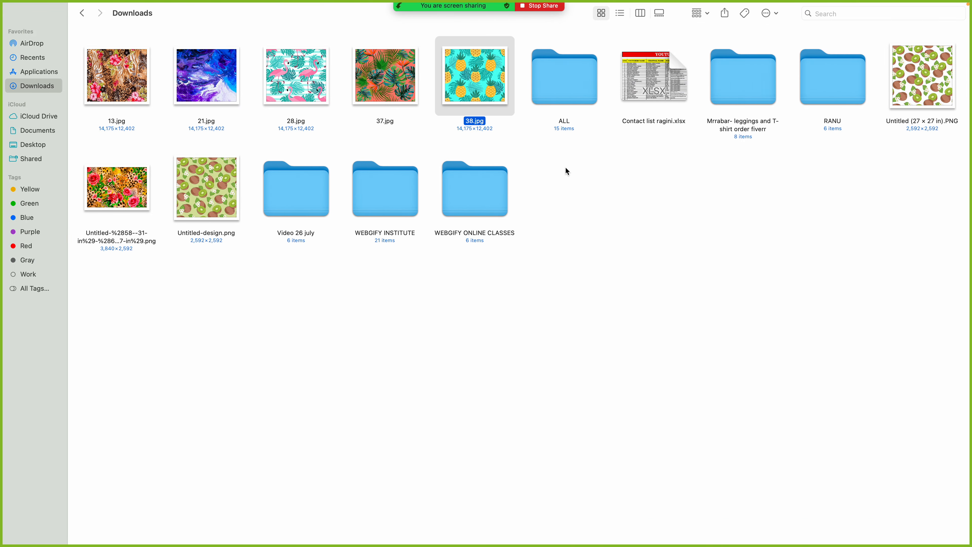
{"action": "key", "text": "space"}
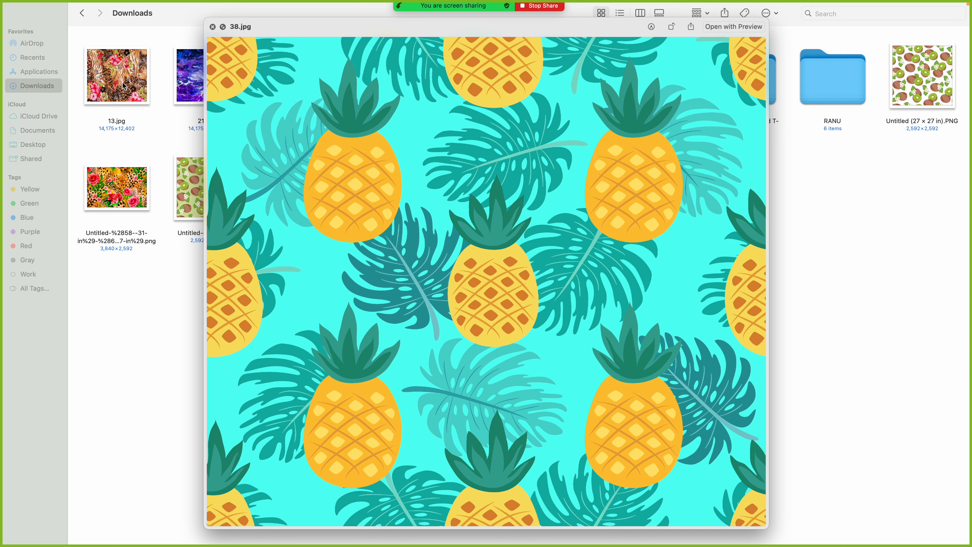
Set a portrait screenshot area over the central part of the pineapple pattern and cancel the timed capture.
{"action": "key", "text": "super+space"}
{"action": "type", "text": "screenshot"}
{"action": "key", "text": "Return"}
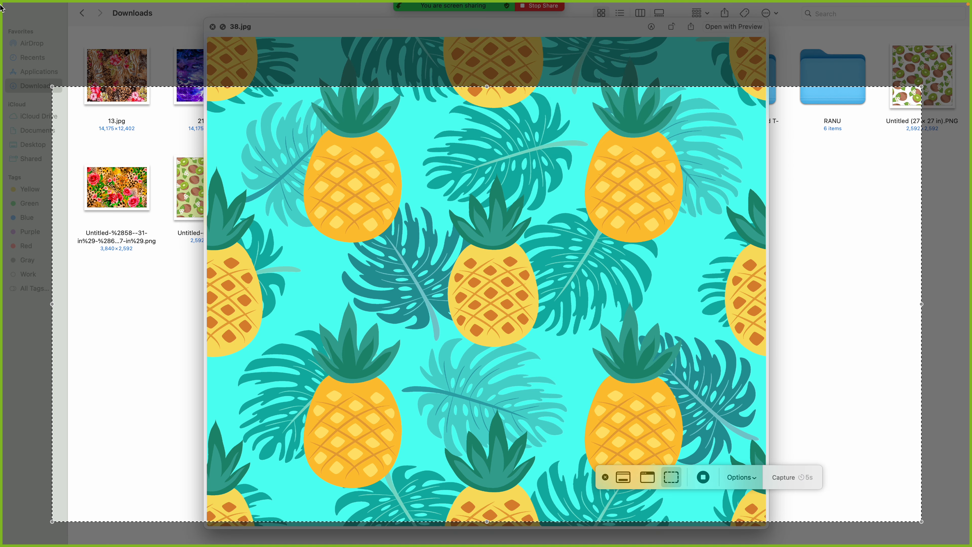
{"action": "left_click_drag", "start_coordinate": [53, 86], "coordinate": [549, 91]}
{"action": "left_click_drag", "start_coordinate": [574, 141], "coordinate": [321, 115]}
{"action": "key", "text": "Return"}
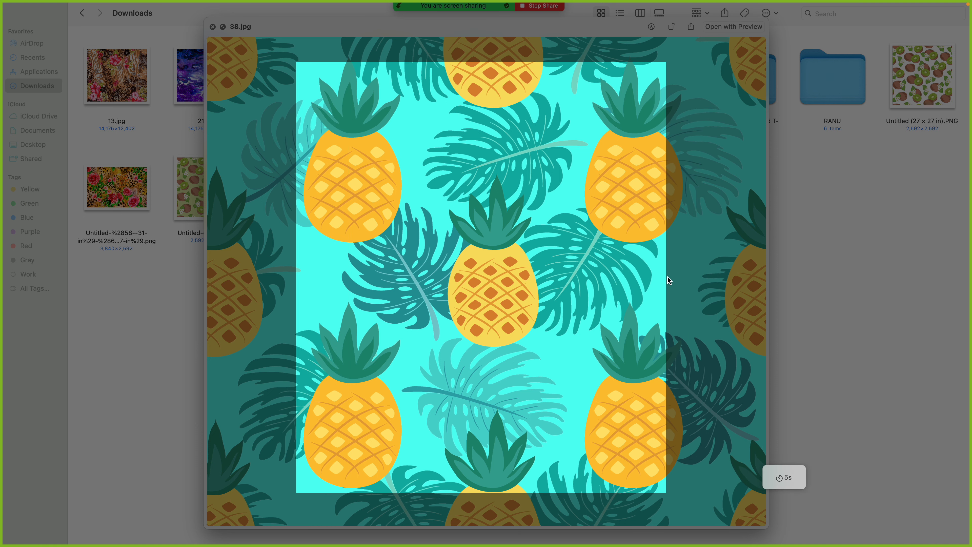
{"action": "left_click", "coordinate": [784, 477]}
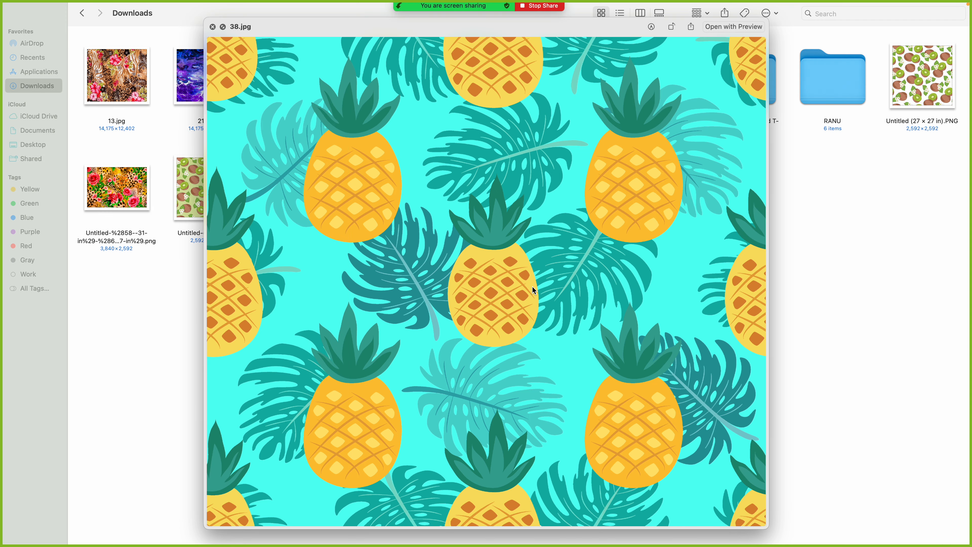
Set the screenshot timer to None and capture the selected portrait area of the pineapple pattern.
{"action": "key", "text": "super+space"}
{"action": "type", "text": "screenshot"}
{"action": "key", "text": "Return"}
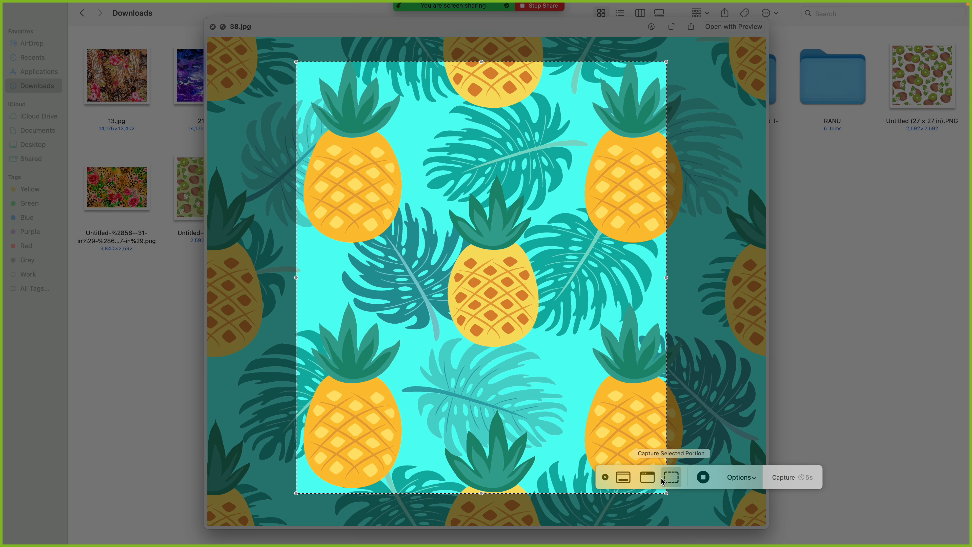
{"action": "left_click", "coordinate": [742, 477]}
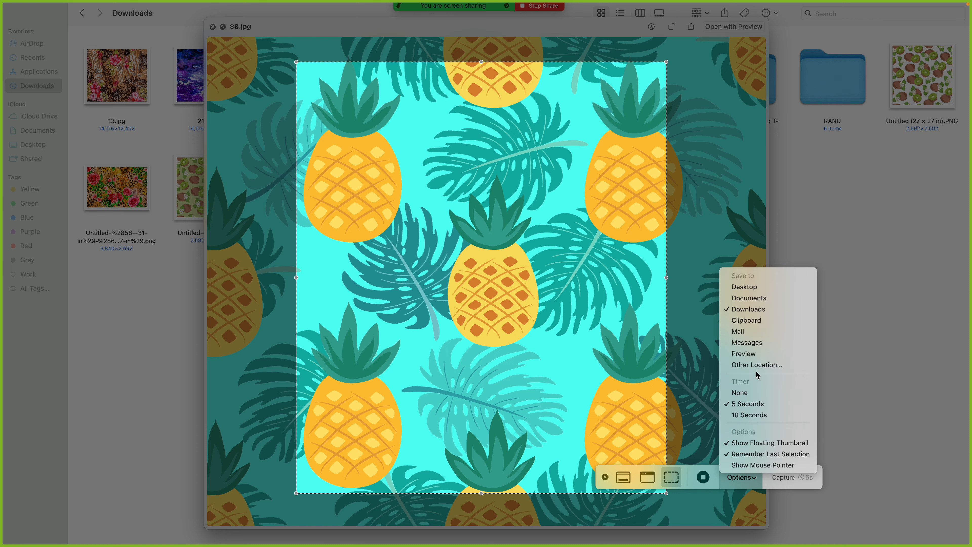
{"action": "left_click", "coordinate": [740, 392]}
{"action": "left_click", "coordinate": [781, 477]}
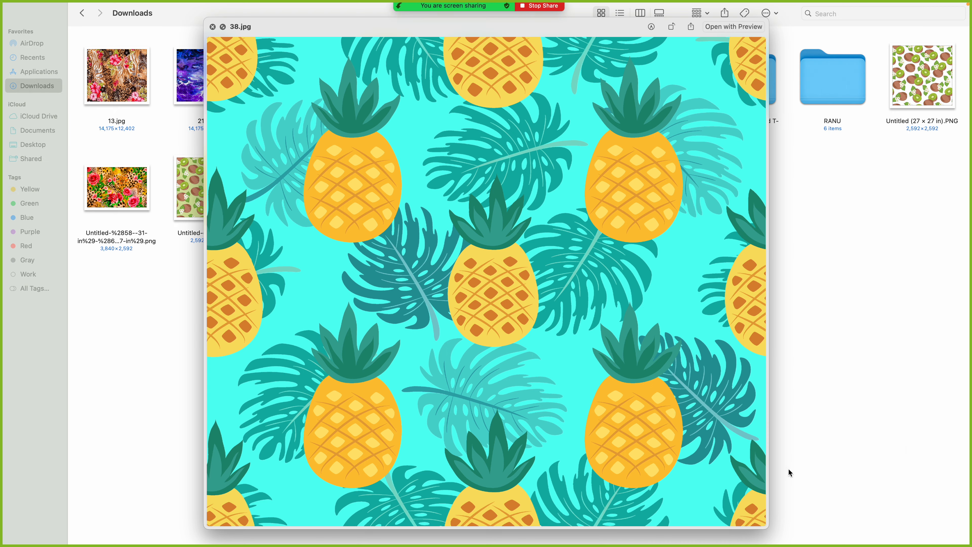
Close the preview of 38.jpg and move that file to the Trash.
{"action": "key", "text": "space"}
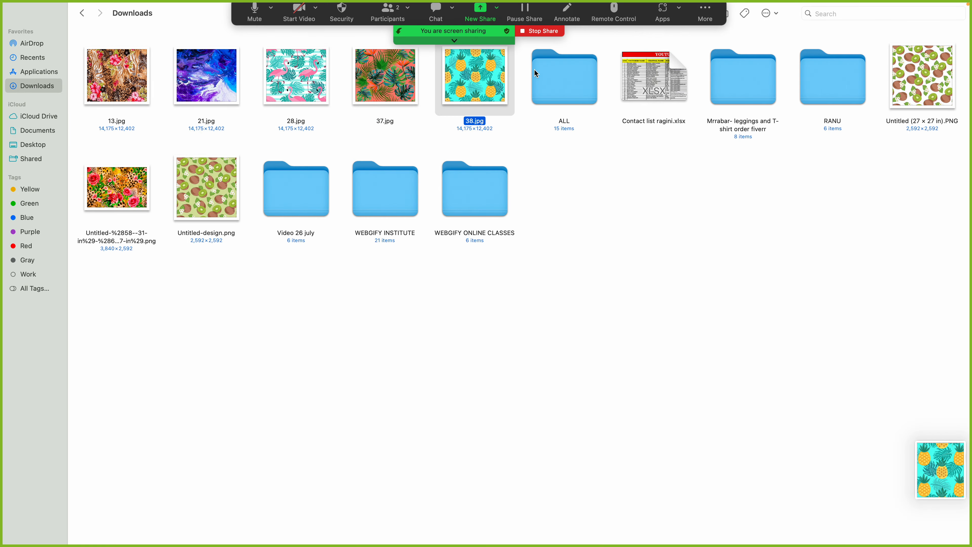
{"action": "right_click", "coordinate": [502, 73]}
{"action": "left_click", "coordinate": [524, 105]}
Preview 37.jpg, capture a portrait screenshot of its tropical leaf pattern, and switch back to the golden frame mockup in Chrome.
{"action": "left_click", "coordinate": [389, 97]}
{"action": "key", "text": "space"}
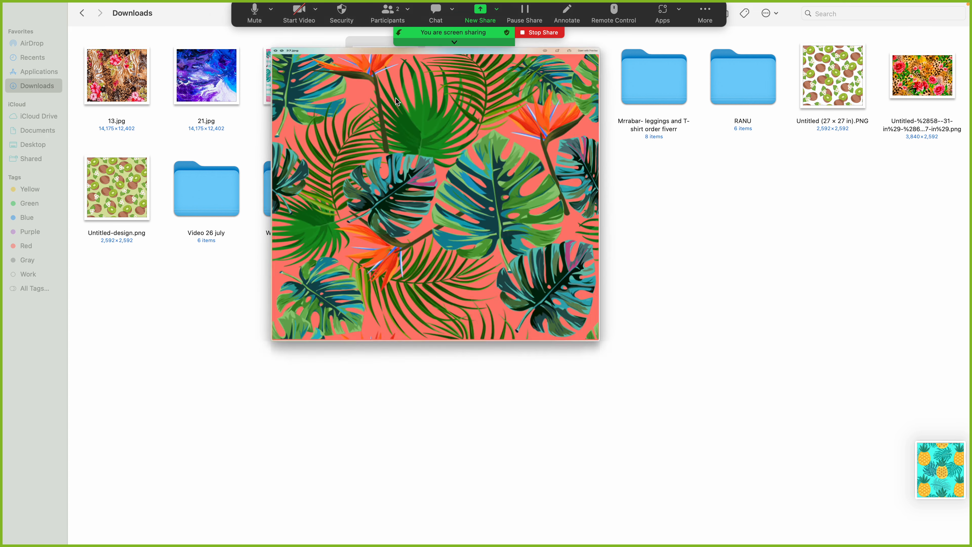
{"action": "key", "text": "super+space"}
{"action": "type", "text": "screenshot"}
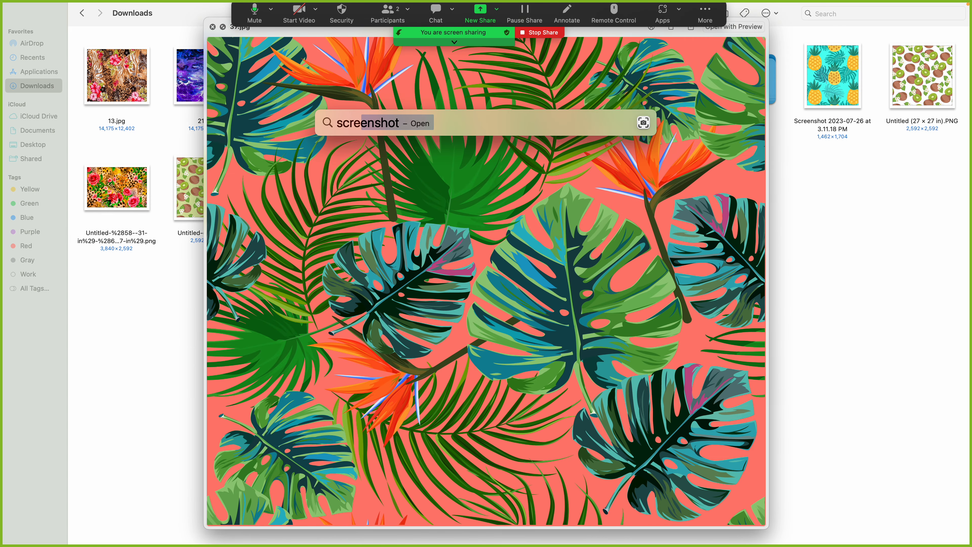
{"action": "key", "text": "Return"}
{"action": "left_click_drag", "start_coordinate": [515, 196], "coordinate": [529, 203]}
{"action": "key", "text": "Return"}
{"action": "key", "text": "space"}
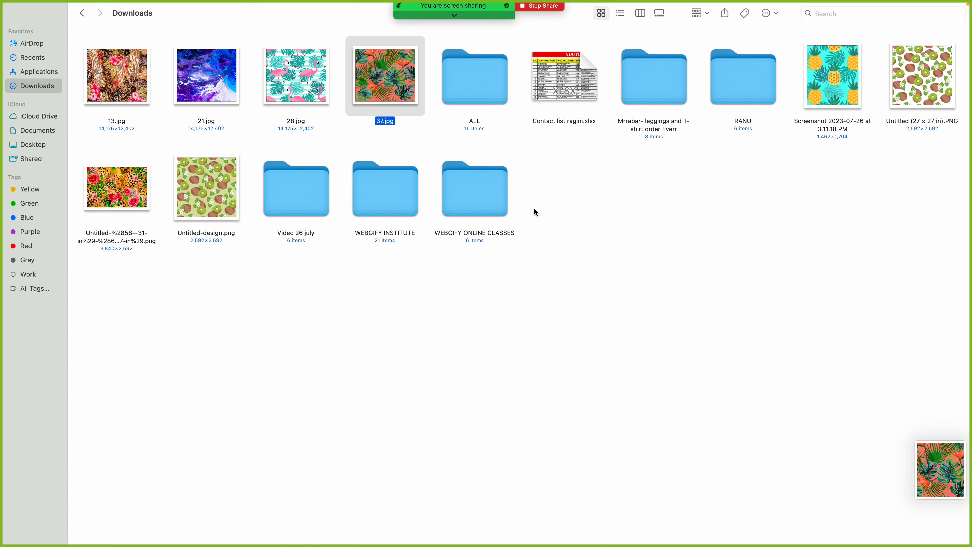
{"action": "key", "text": "super+Tab"}
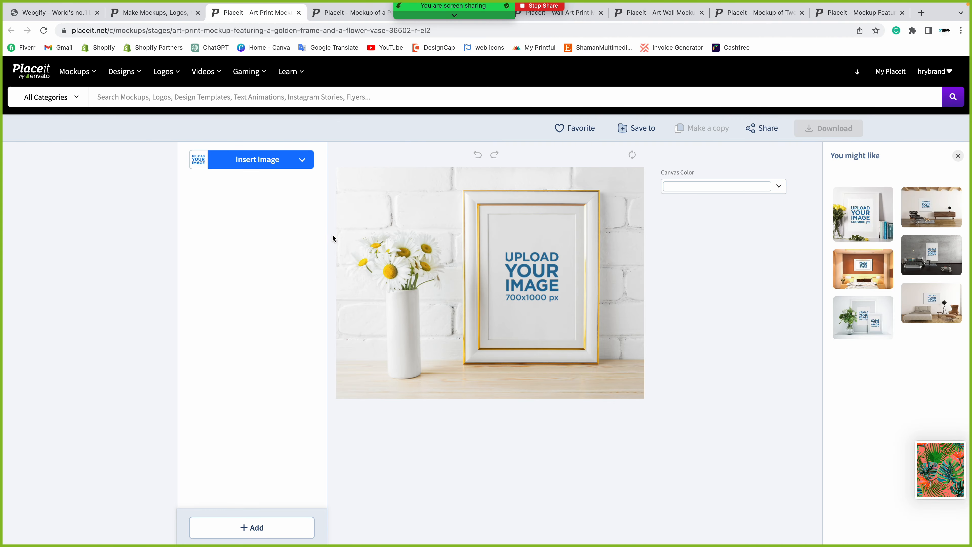
Upload the pineapple pattern screenshot from the Downloads folder into the golden frame mockup.
{"action": "left_click", "coordinate": [258, 163]}
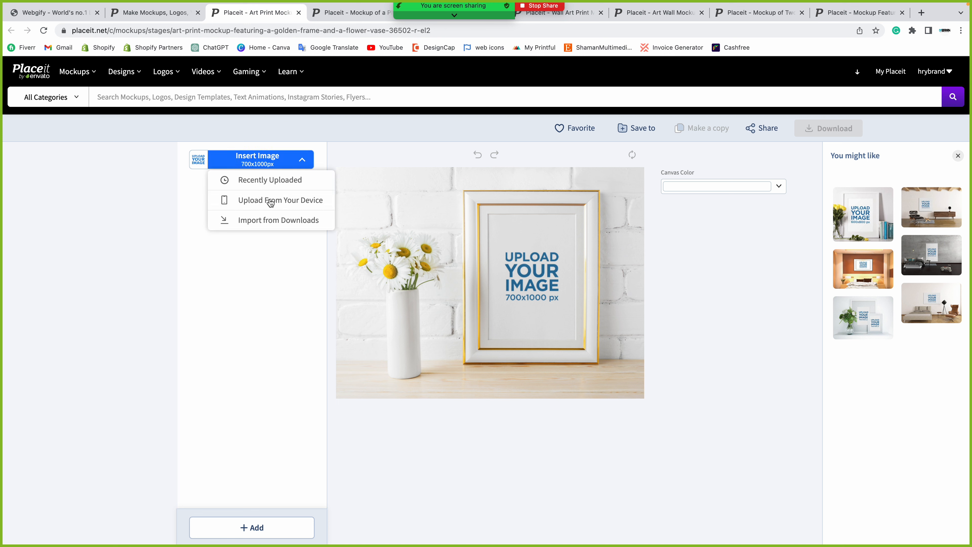
{"action": "left_click", "coordinate": [782, 292]}
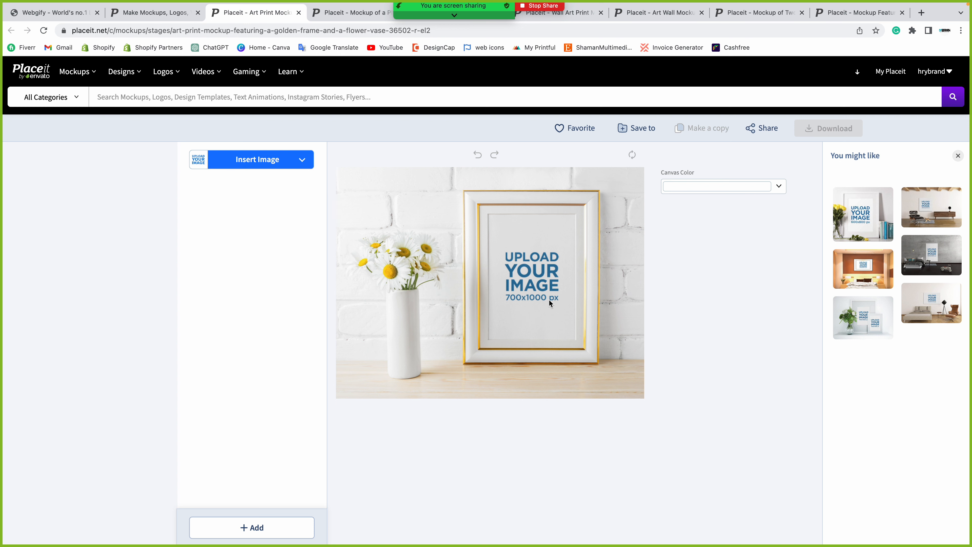
{"action": "left_click", "coordinate": [243, 170]}
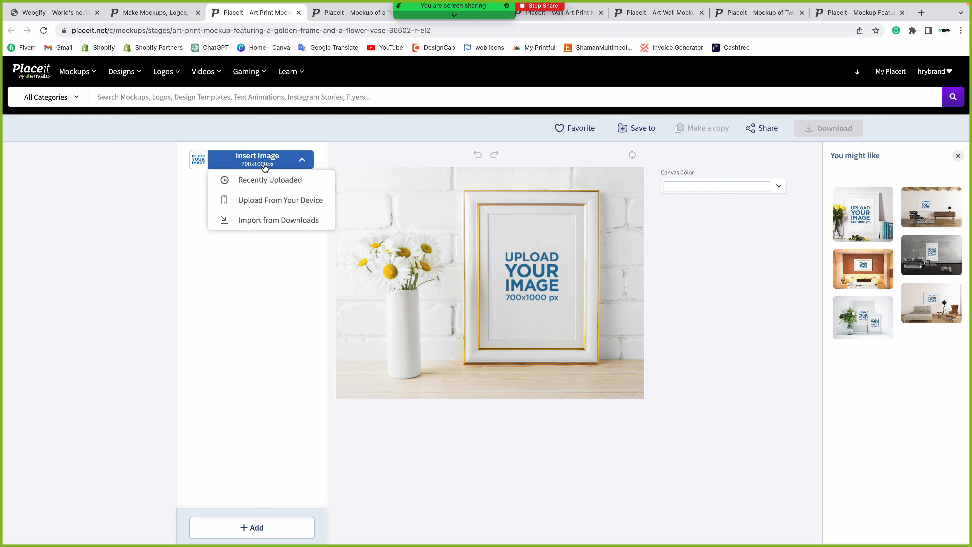
{"action": "left_click", "coordinate": [261, 200]}
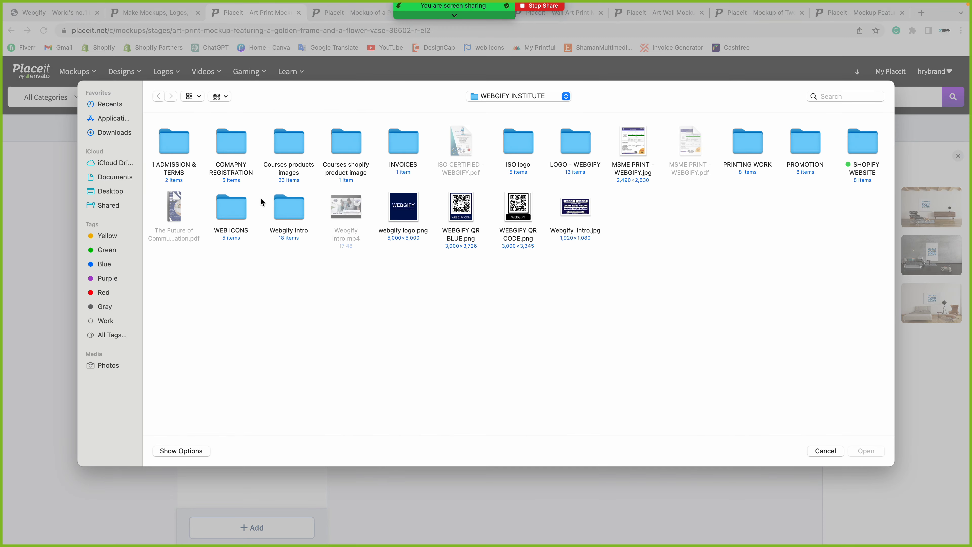
{"action": "left_click", "coordinate": [114, 133]}
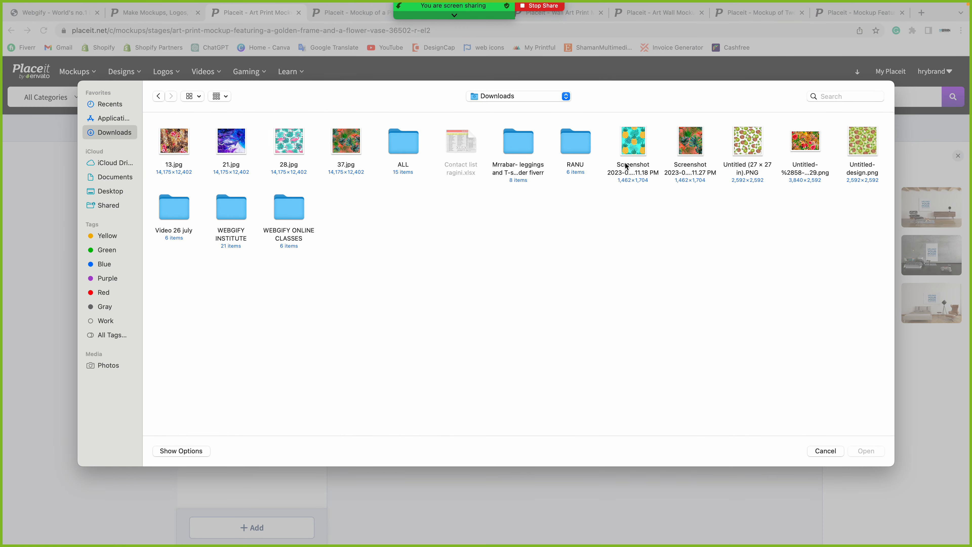
{"action": "left_click", "coordinate": [638, 146]}
{"action": "double_click", "coordinate": [638, 146]}
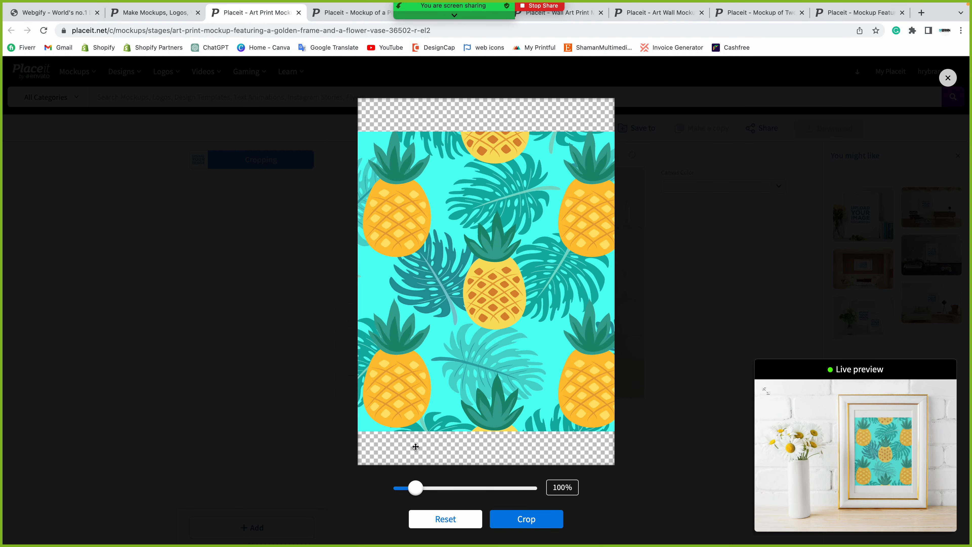
Enlarge the pineapple image to about 125% so it covers the whole print area, and apply the crop.
{"action": "left_click", "coordinate": [414, 488]}
{"action": "left_click_drag", "start_coordinate": [414, 487], "coordinate": [423, 487]}
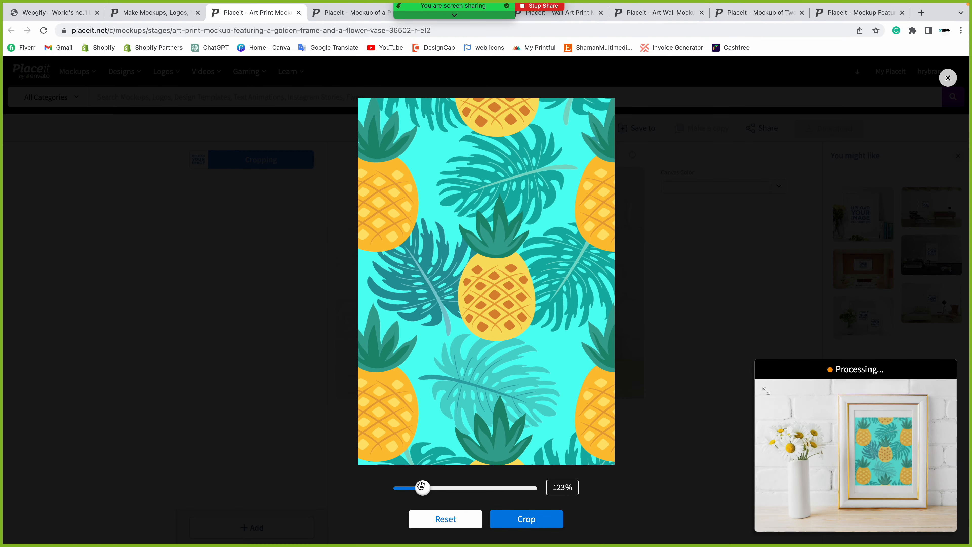
{"action": "left_click", "coordinate": [544, 520]}
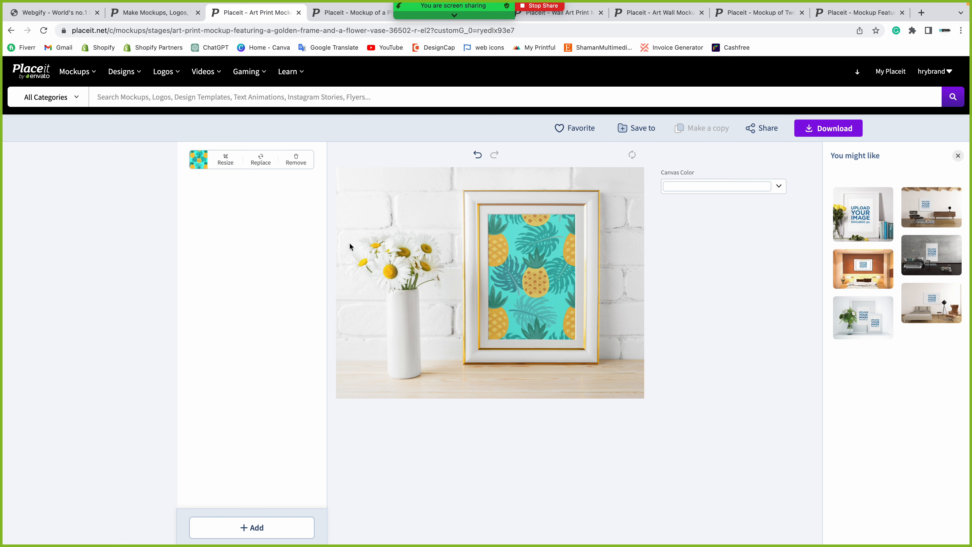
Set the canvas color to the dark navy of the Cyberpunk Cyan palette and shrink the cropped pineapple image to 71%.
{"action": "left_click", "coordinate": [691, 190]}
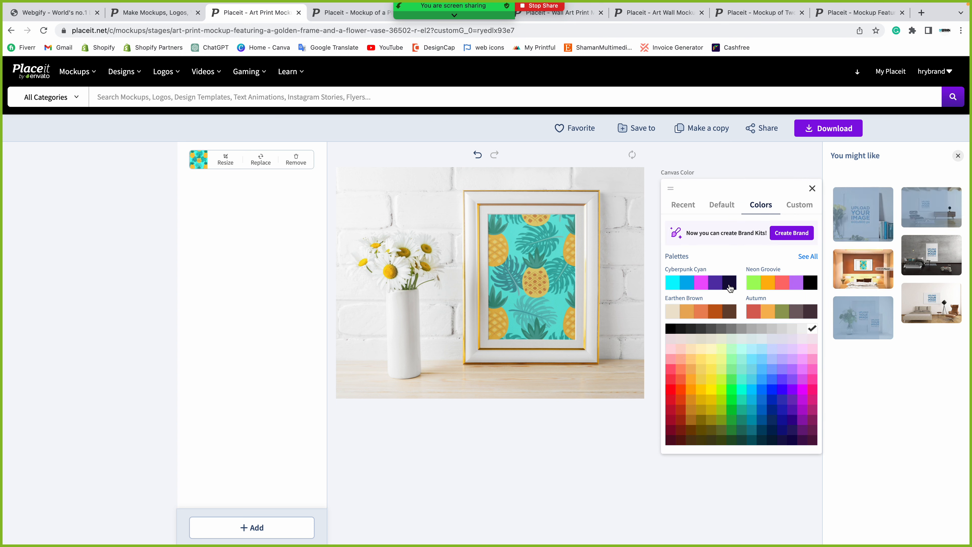
{"action": "left_click", "coordinate": [730, 283]}
{"action": "left_click", "coordinate": [602, 426]}
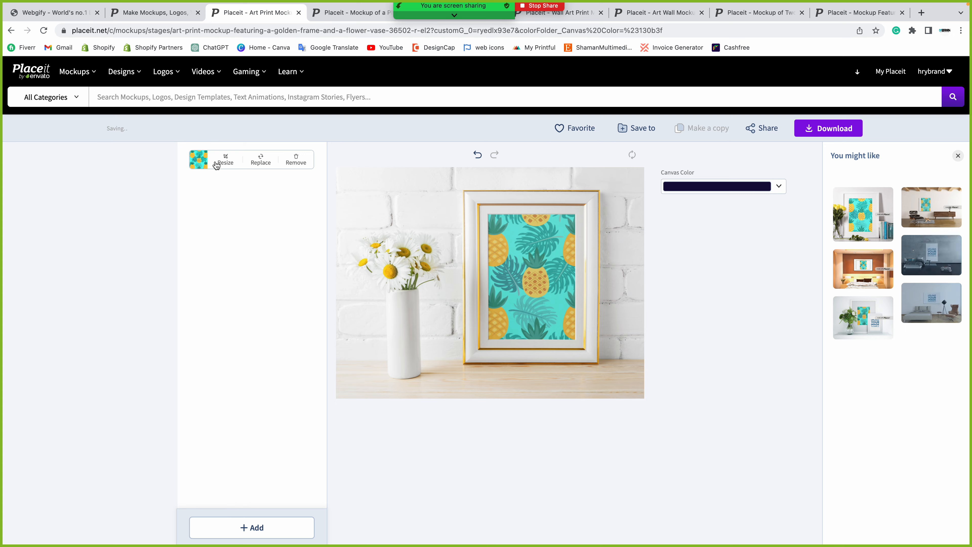
{"action": "left_click", "coordinate": [225, 159]}
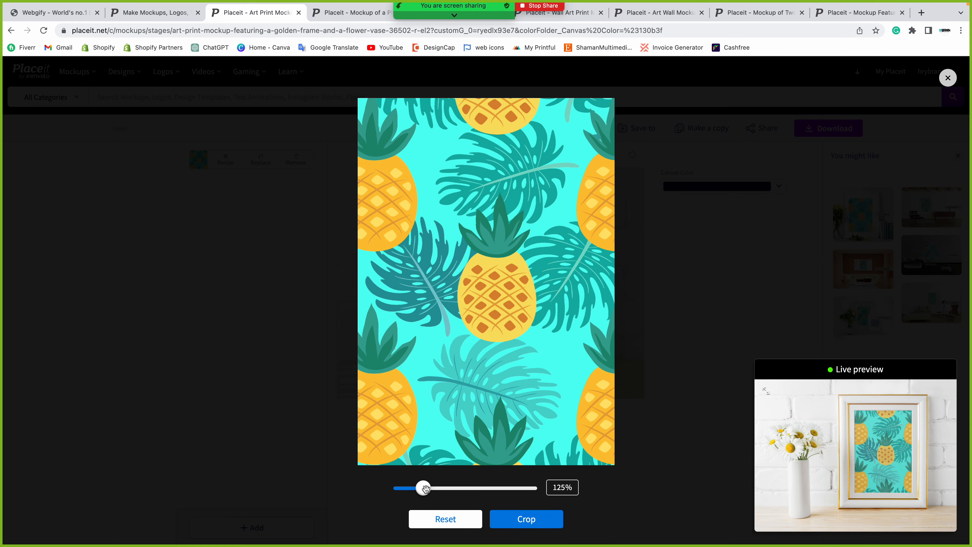
{"action": "left_click_drag", "start_coordinate": [423, 488], "coordinate": [407, 488]}
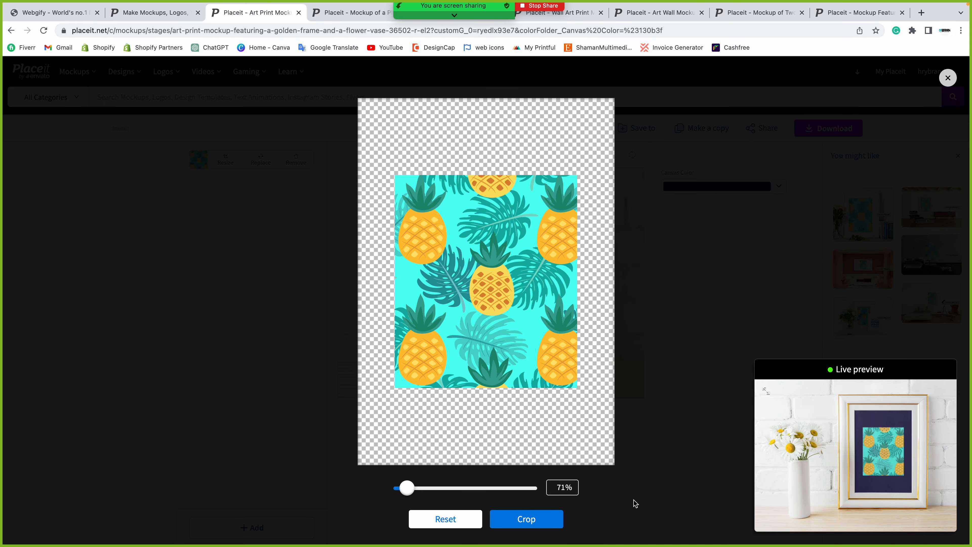
{"action": "left_click", "coordinate": [521, 519]}
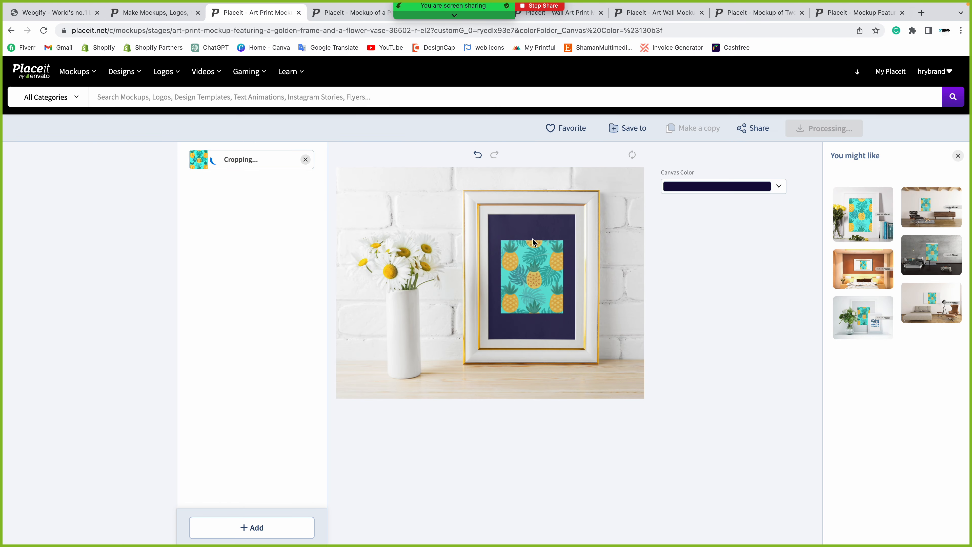
Try cyan and pink canvas colors behind the pineapple image and settle on purple #8f15ad.
{"action": "left_click", "coordinate": [689, 192]}
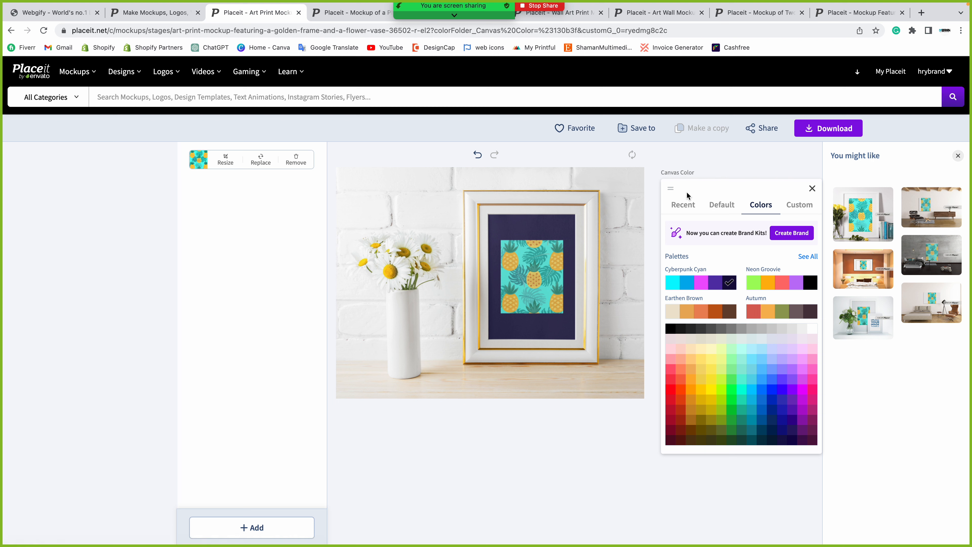
{"action": "left_click", "coordinate": [671, 282]}
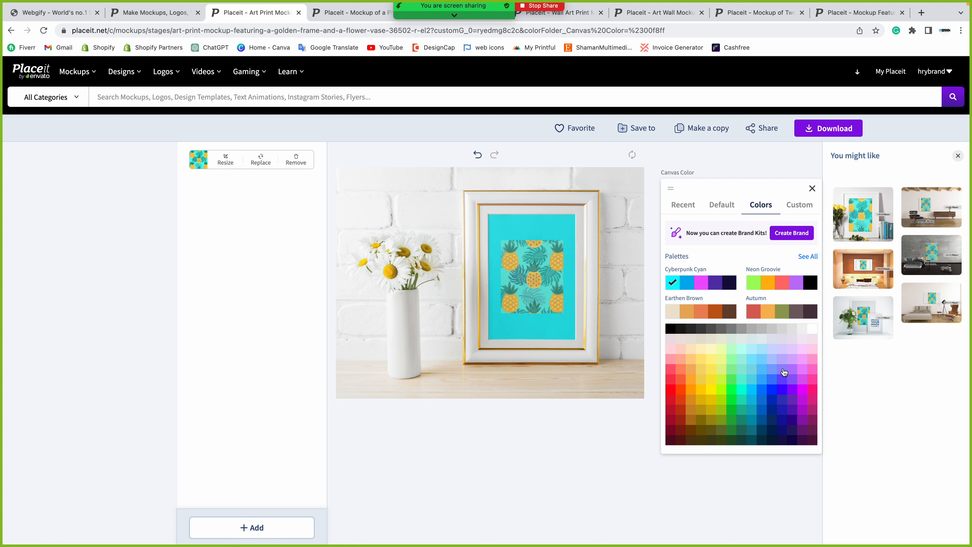
{"action": "left_click", "coordinate": [812, 373]}
{"action": "left_click", "coordinate": [812, 380]}
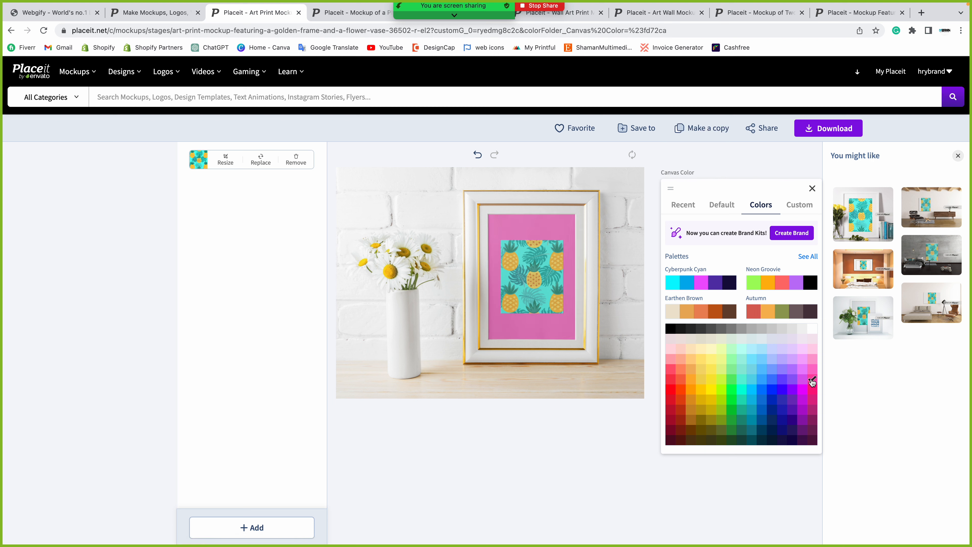
{"action": "left_click", "coordinate": [813, 400]}
{"action": "left_click", "coordinate": [808, 421]}
{"action": "left_click", "coordinate": [803, 419]}
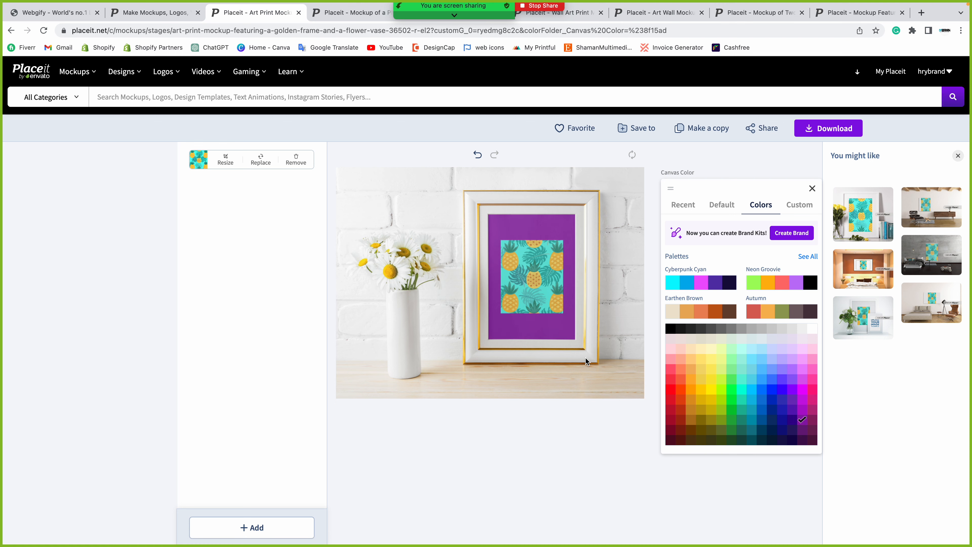
{"action": "left_click", "coordinate": [529, 505]}
Enlarge the pineapple image to fill the golden frame again, apply the crop, and download the finished mockup.
{"action": "left_click", "coordinate": [224, 164]}
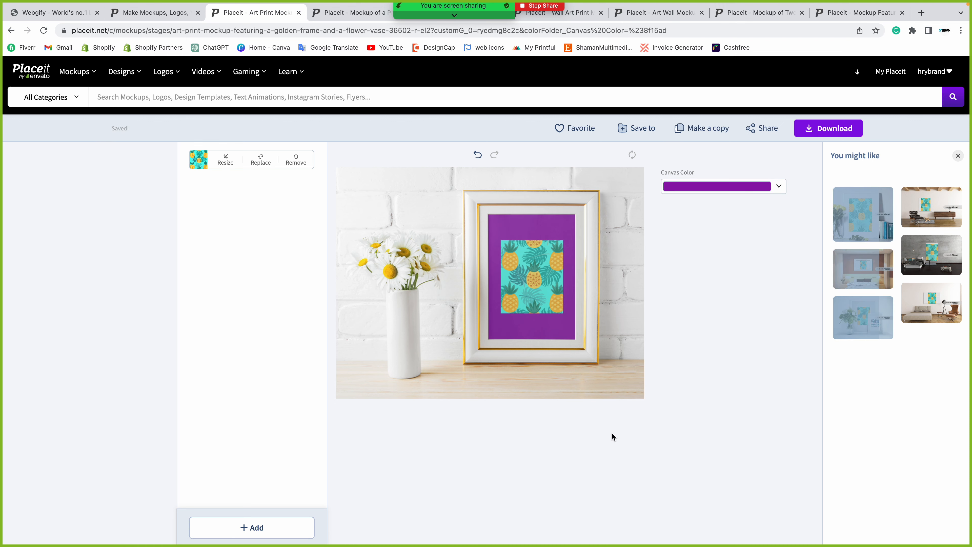
{"action": "left_click_drag", "start_coordinate": [407, 489], "coordinate": [427, 488]}
{"action": "left_click", "coordinate": [554, 520]}
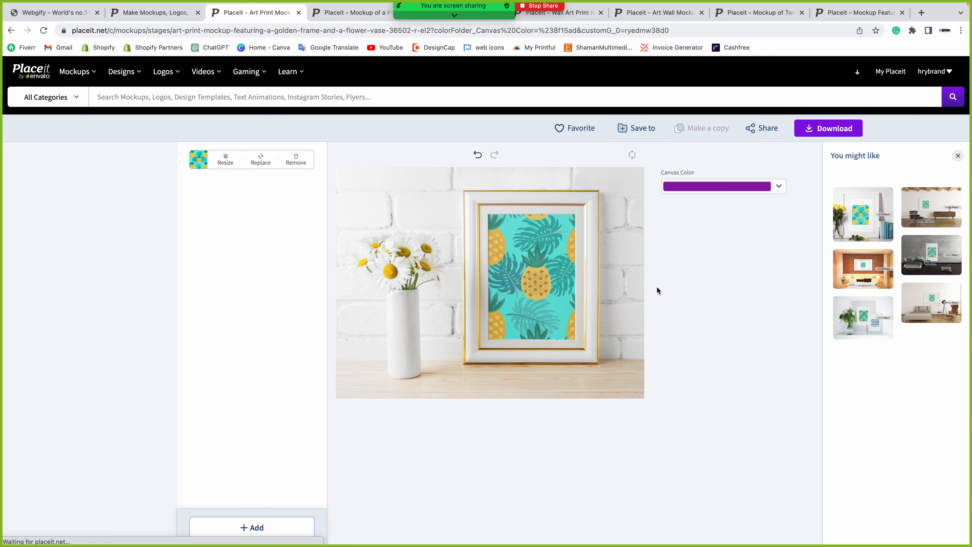
{"action": "left_click", "coordinate": [814, 136]}
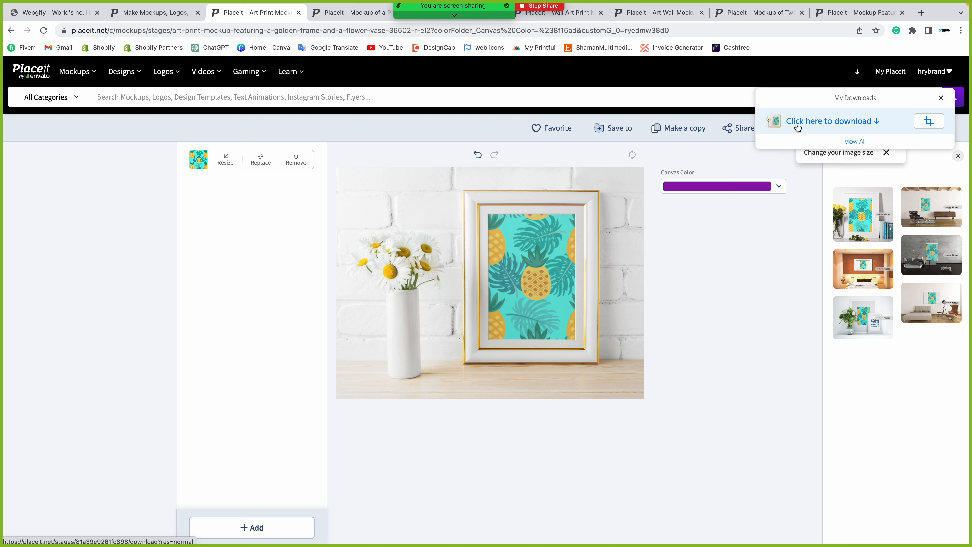
{"action": "left_click", "coordinate": [845, 121]}
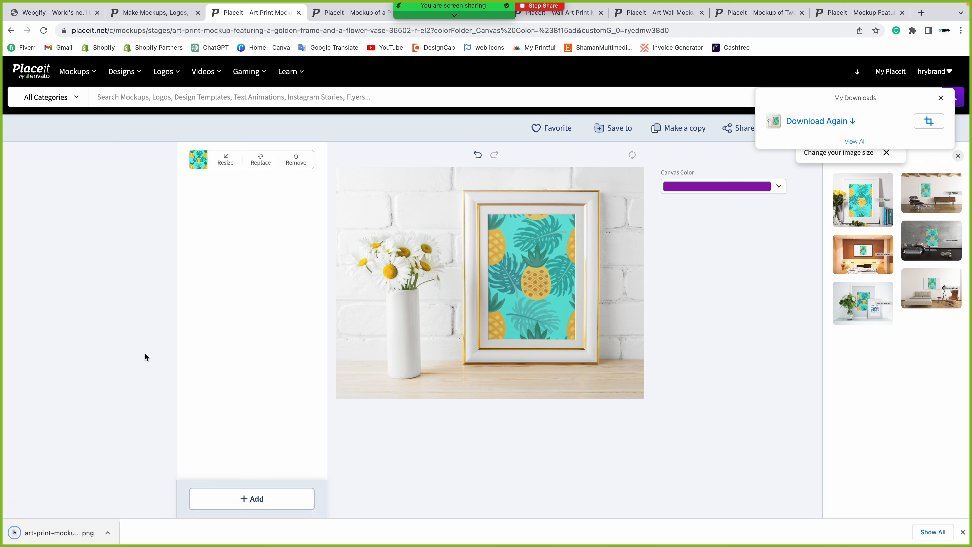
Upload the pineapple screenshot into the photo frame mockup with the old camera and crop it at 132%.
{"action": "left_click", "coordinate": [343, 14]}
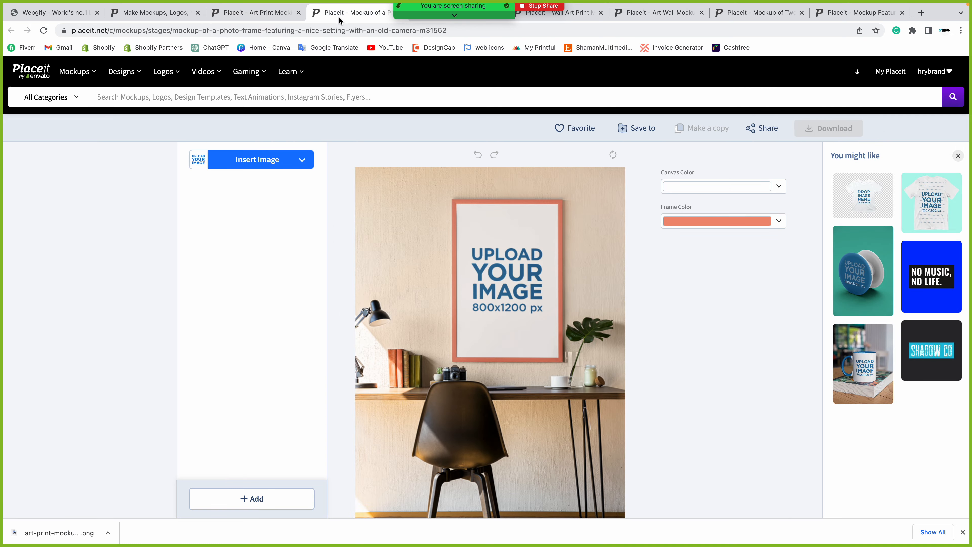
{"action": "left_click", "coordinate": [261, 160]}
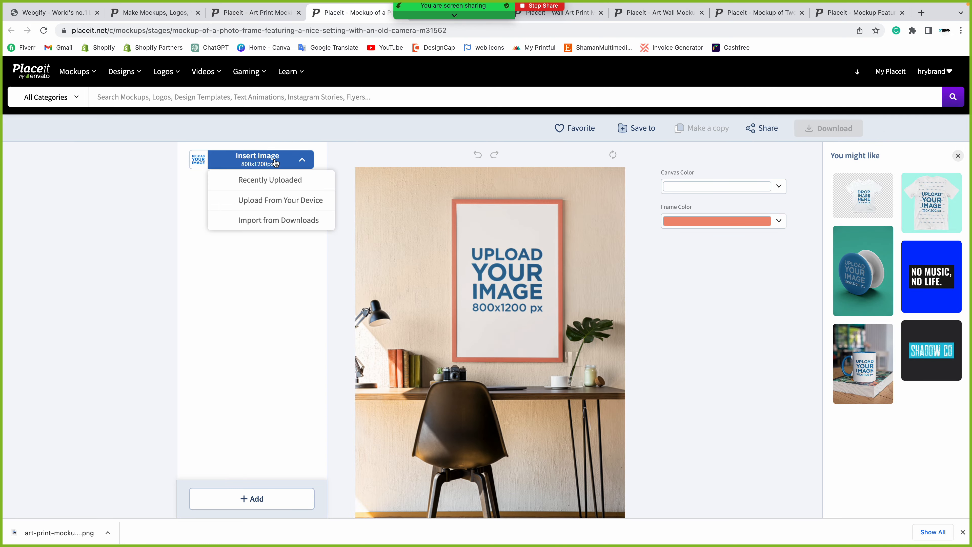
{"action": "left_click", "coordinate": [262, 208]}
{"action": "double_click", "coordinate": [689, 146]}
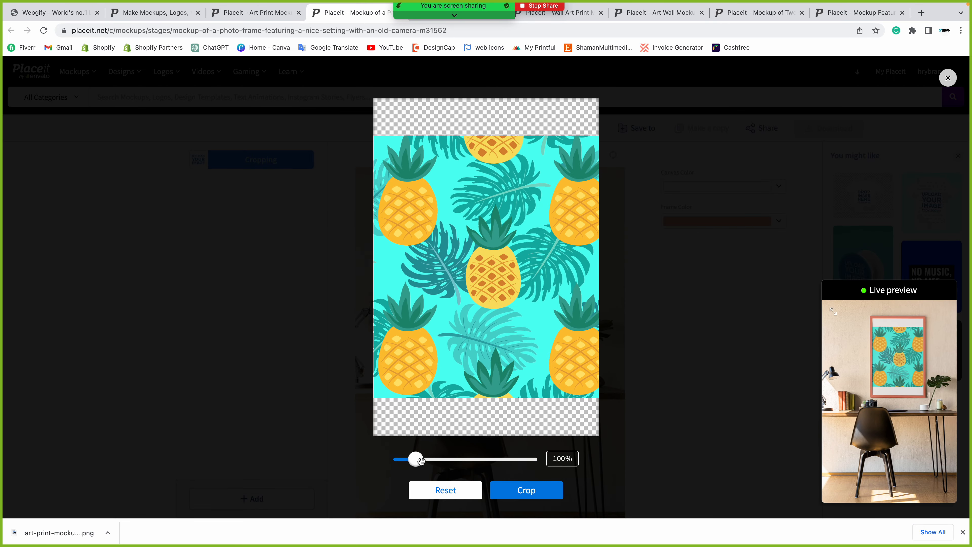
{"action": "left_click_drag", "start_coordinate": [421, 461], "coordinate": [426, 461]}
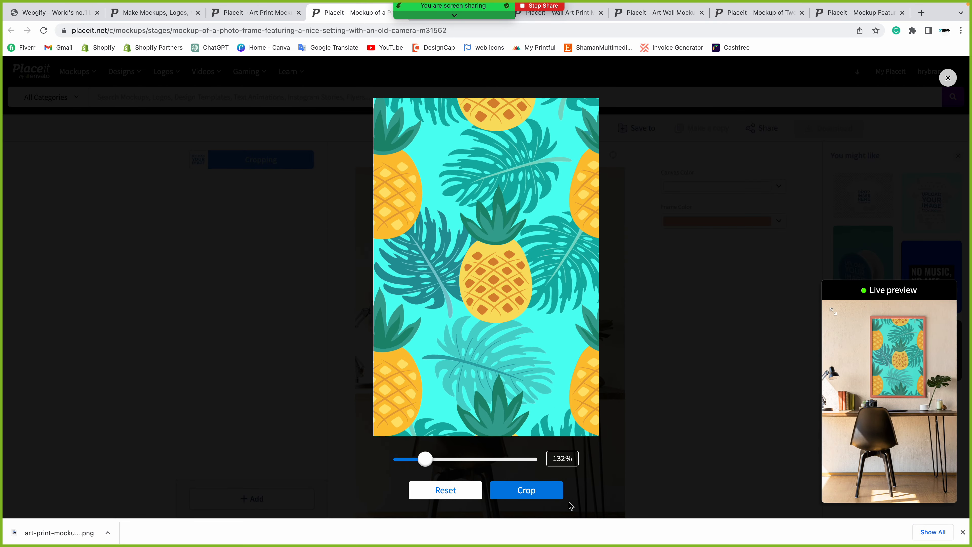
{"action": "left_click", "coordinate": [537, 494]}
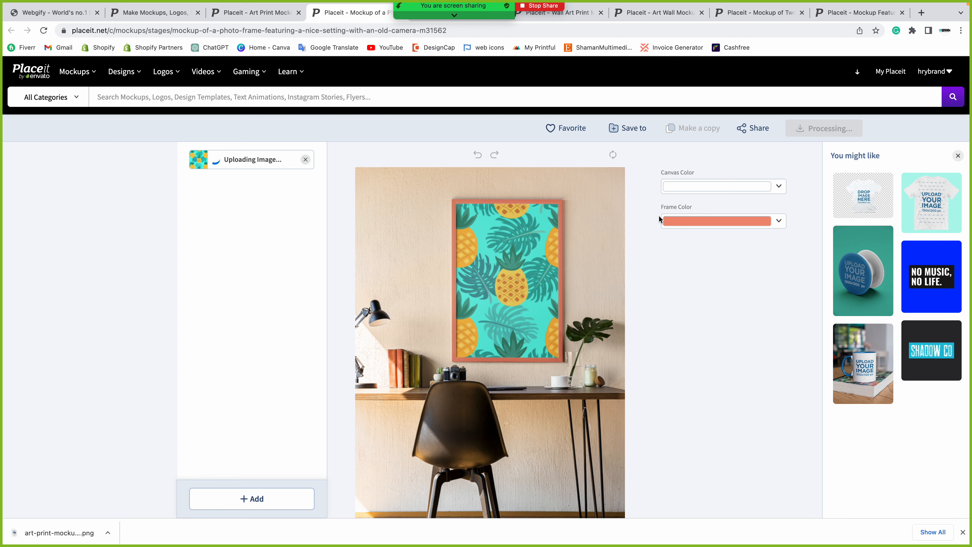
Set the frame color to black in the old camera mockup and request its download.
{"action": "left_click", "coordinate": [684, 225]}
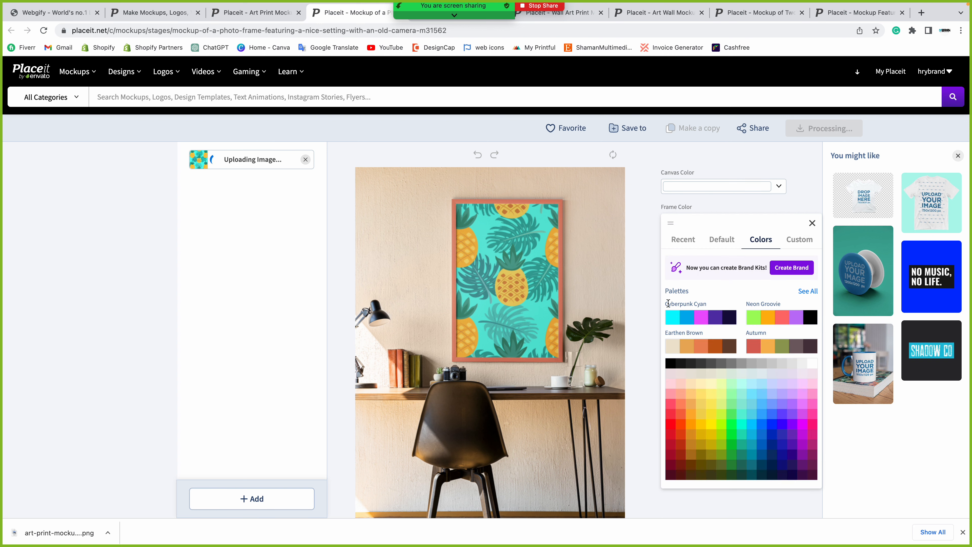
{"action": "left_click", "coordinate": [671, 364]}
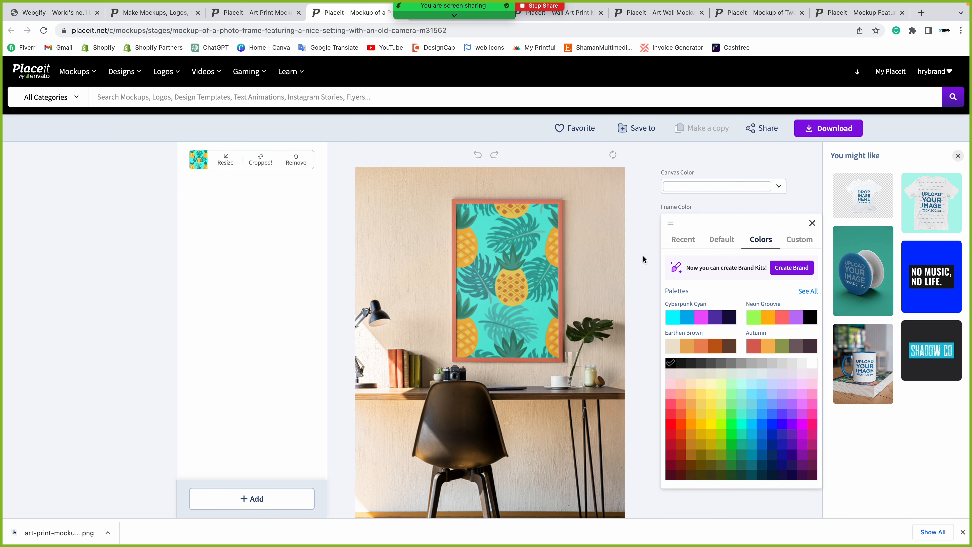
{"action": "left_click", "coordinate": [81, 225]}
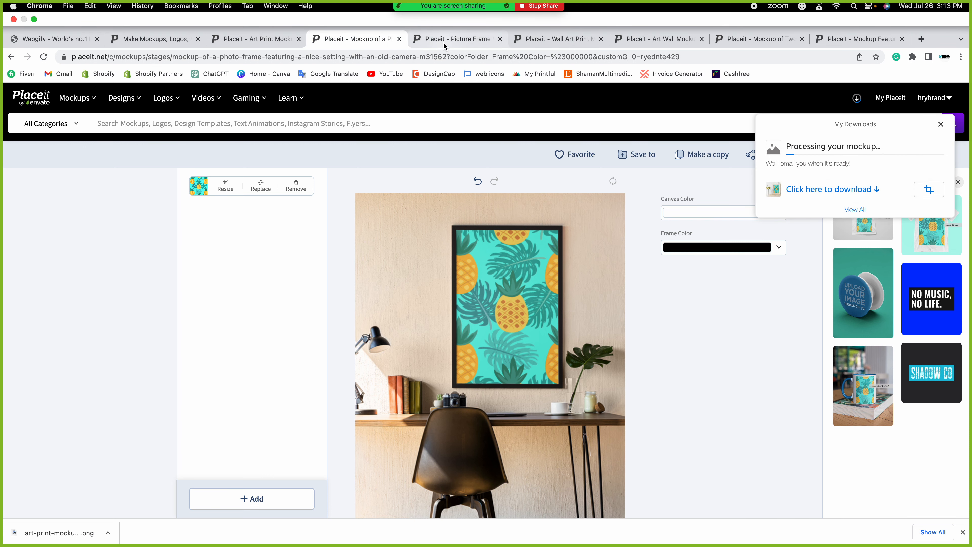
Upload the pineapple screenshot into the picture frame mockup with the retro alarm clock and crop it enlarged to fill the frame.
{"action": "left_click", "coordinate": [445, 43]}
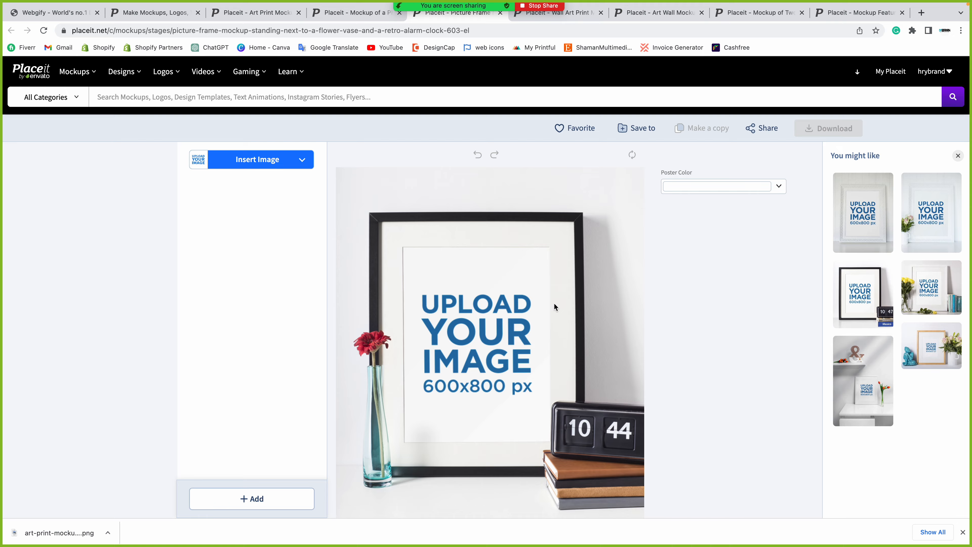
{"action": "left_click", "coordinate": [253, 151]}
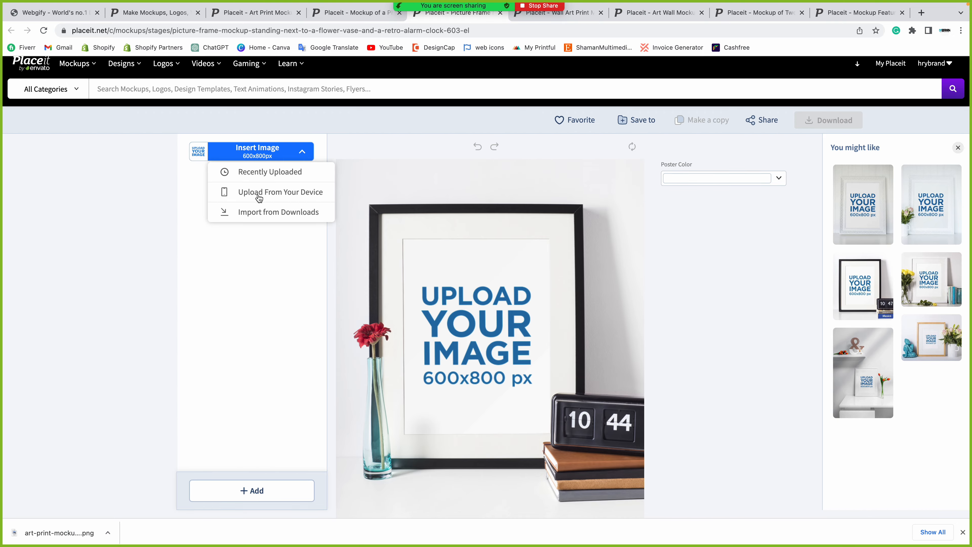
{"action": "left_click", "coordinate": [259, 194]}
{"action": "double_click", "coordinate": [692, 145]}
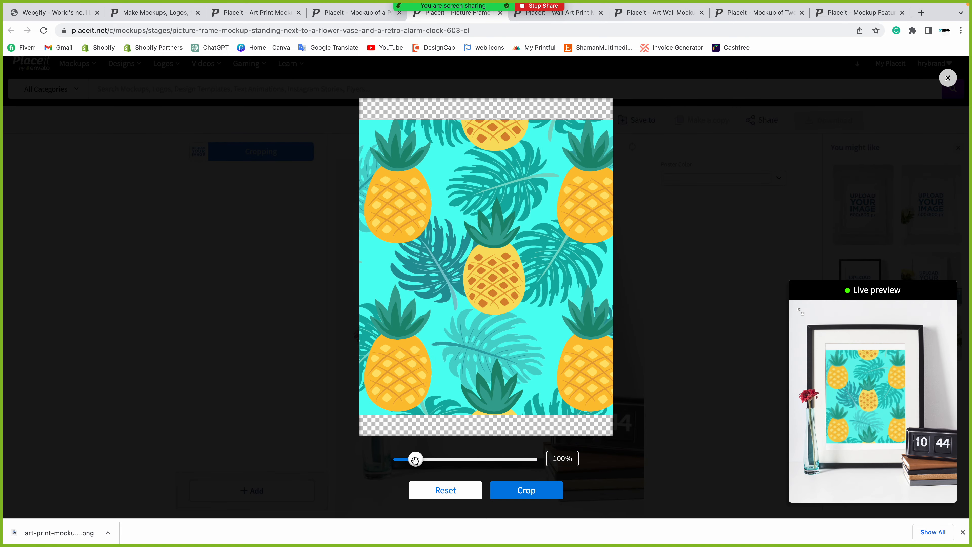
{"action": "left_click_drag", "start_coordinate": [416, 460], "coordinate": [421, 460]}
{"action": "left_click", "coordinate": [528, 494]}
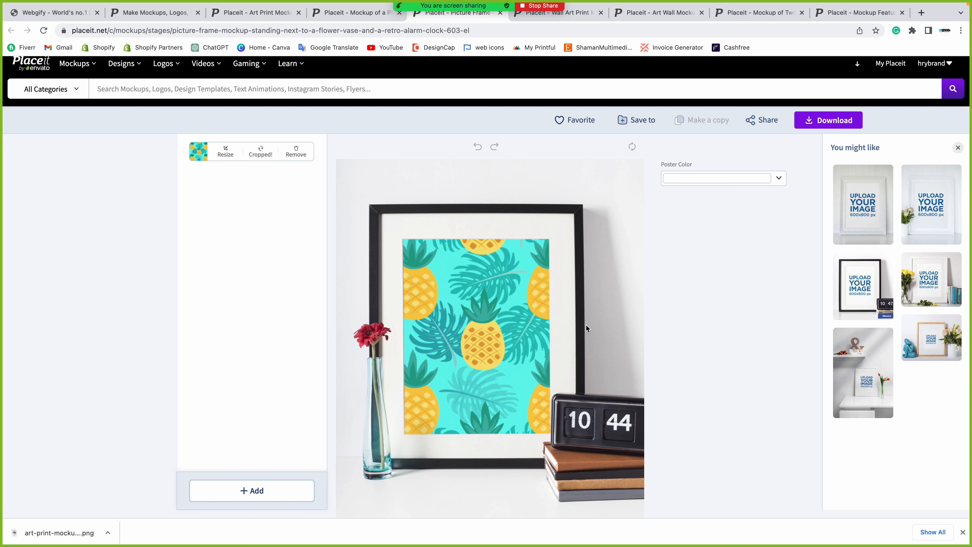
Check the download status of the old camera mockup and return to the alarm clock picture frame mockup.
{"action": "left_click", "coordinate": [350, 12]}
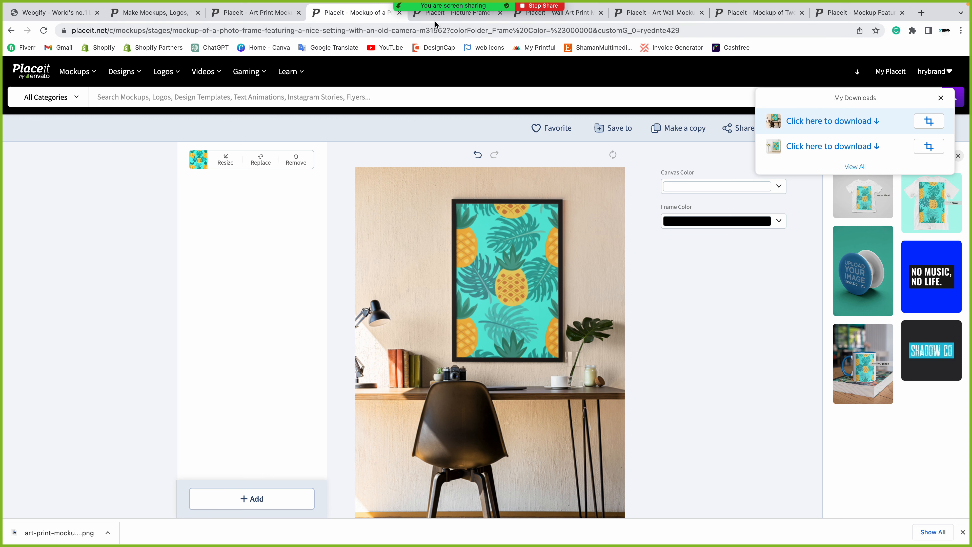
{"action": "left_click", "coordinate": [440, 15]}
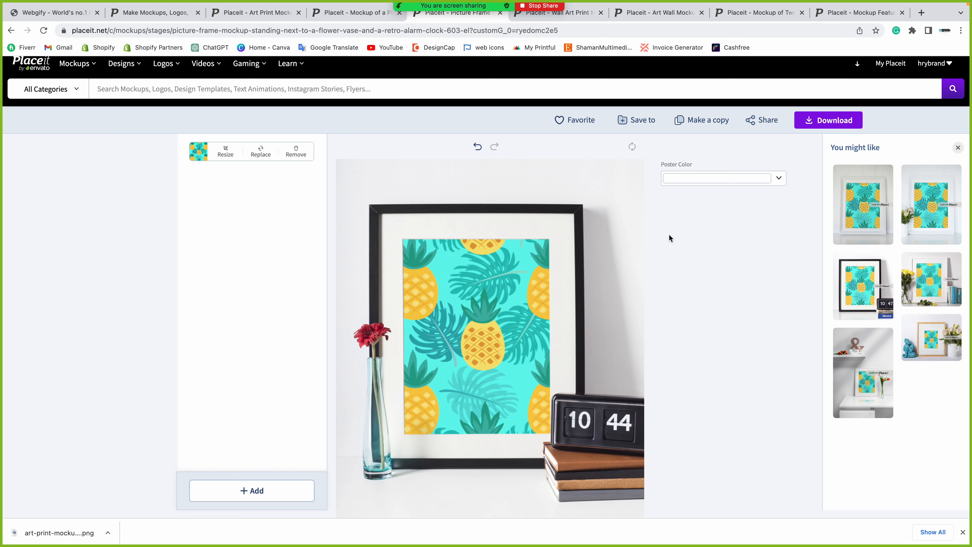
Upload the pineapple screenshot into the wall art mockup with the modern lamp and couch and crop it at 197%.
{"action": "left_click", "coordinate": [574, 16]}
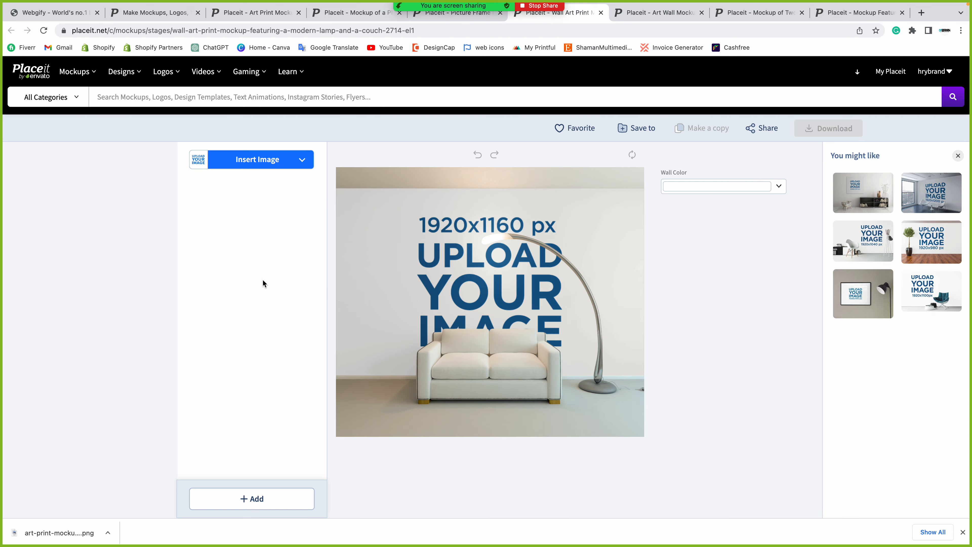
{"action": "left_click", "coordinate": [246, 166]}
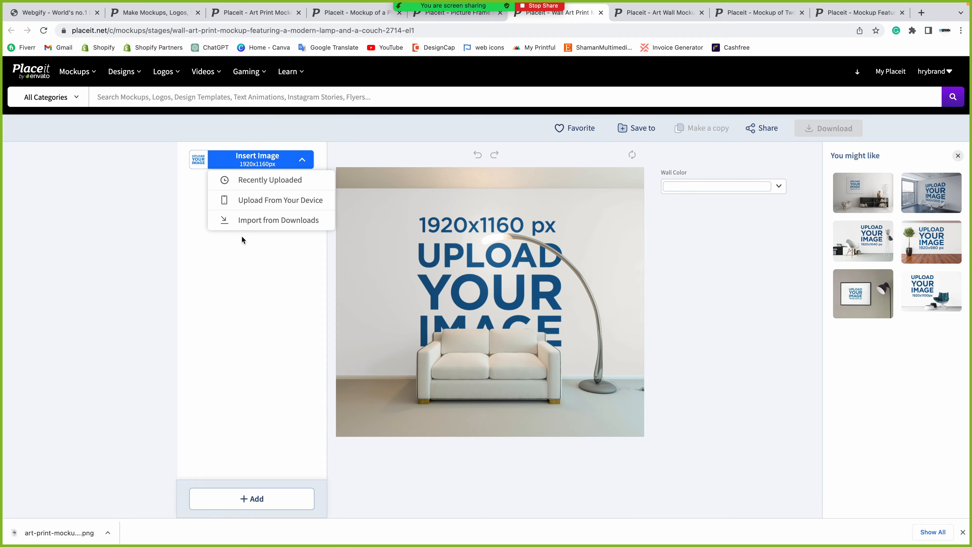
{"action": "left_click", "coordinate": [249, 199]}
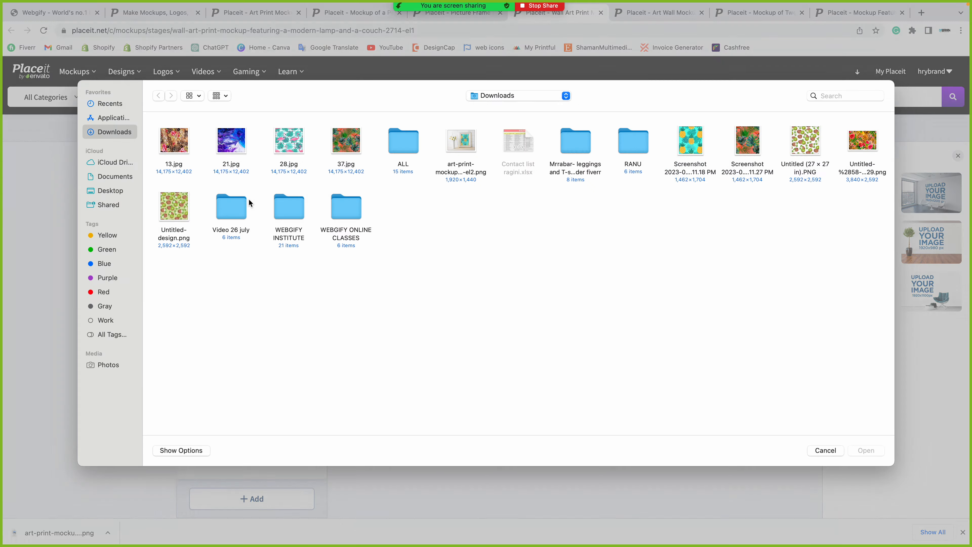
{"action": "double_click", "coordinate": [684, 149]}
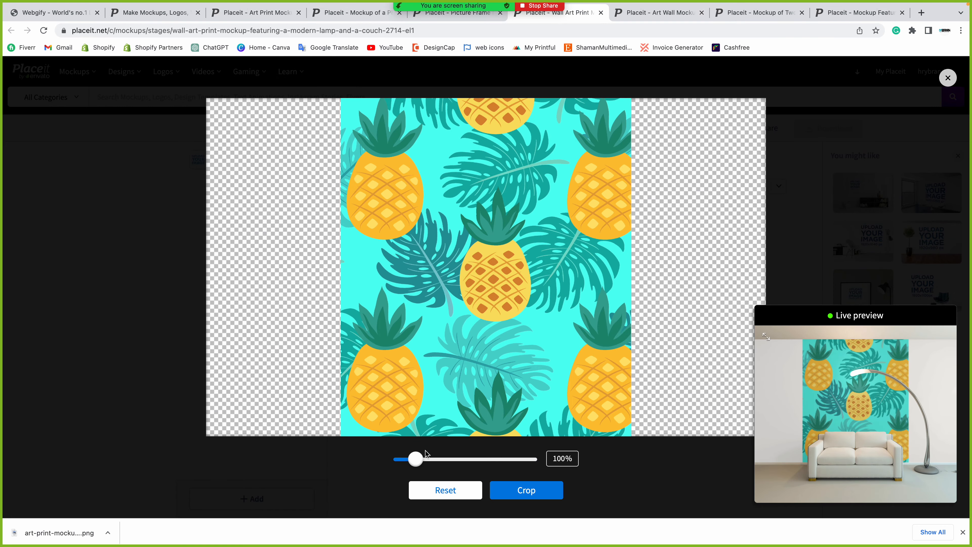
{"action": "left_click_drag", "start_coordinate": [419, 460], "coordinate": [445, 460]}
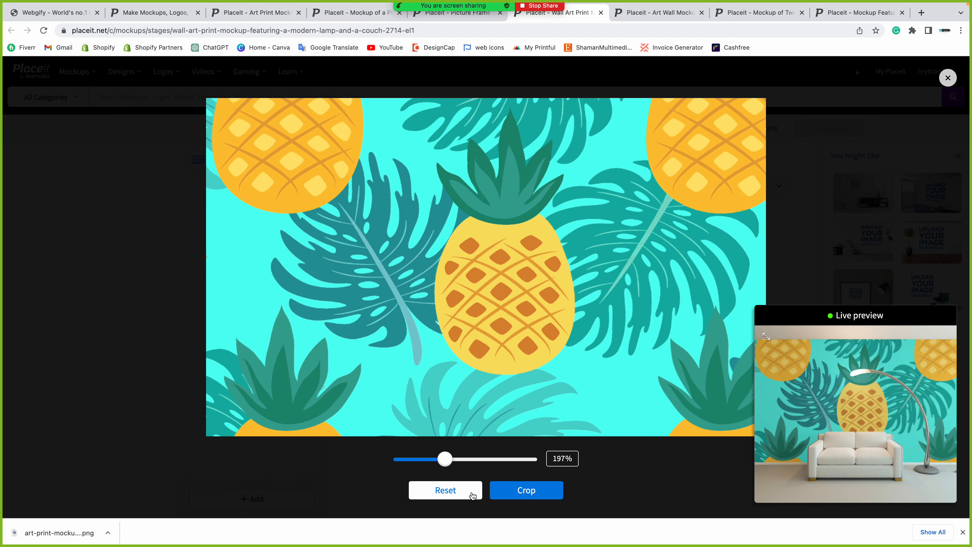
{"action": "left_click", "coordinate": [524, 494]}
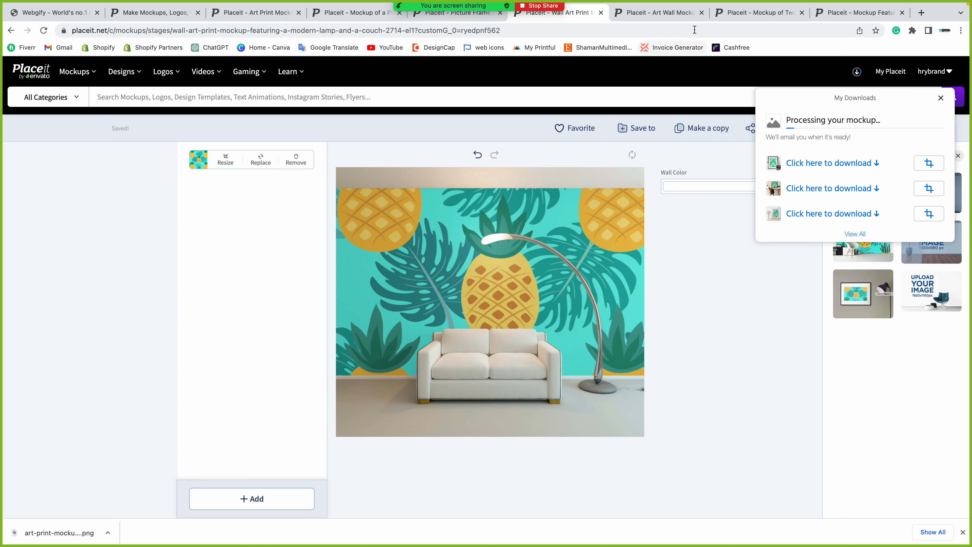
Upload the pineapple screenshot into the art wall mockup with the fabric armchair and indoor plant and crop it at 112%.
{"action": "left_click", "coordinate": [659, 12]}
{"action": "left_click", "coordinate": [273, 159]}
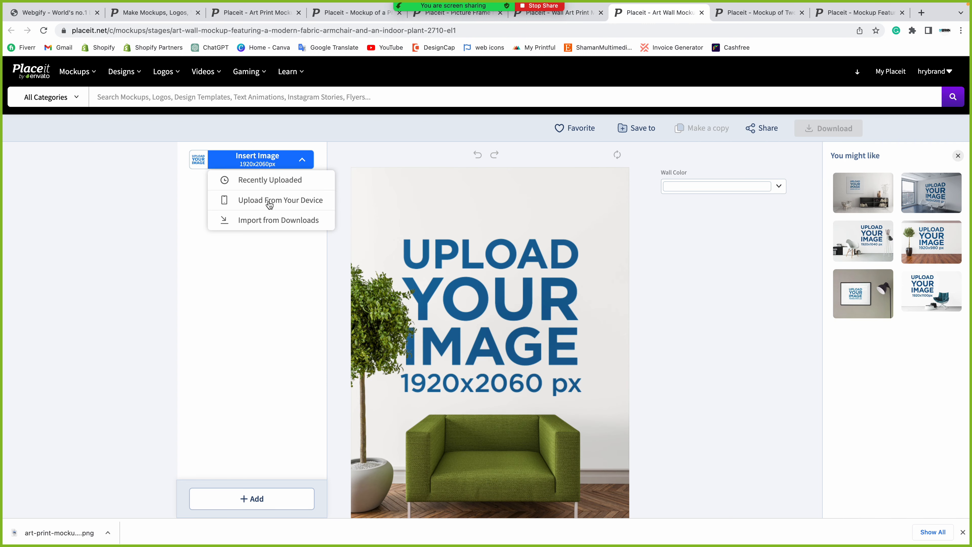
{"action": "left_click", "coordinate": [270, 200]}
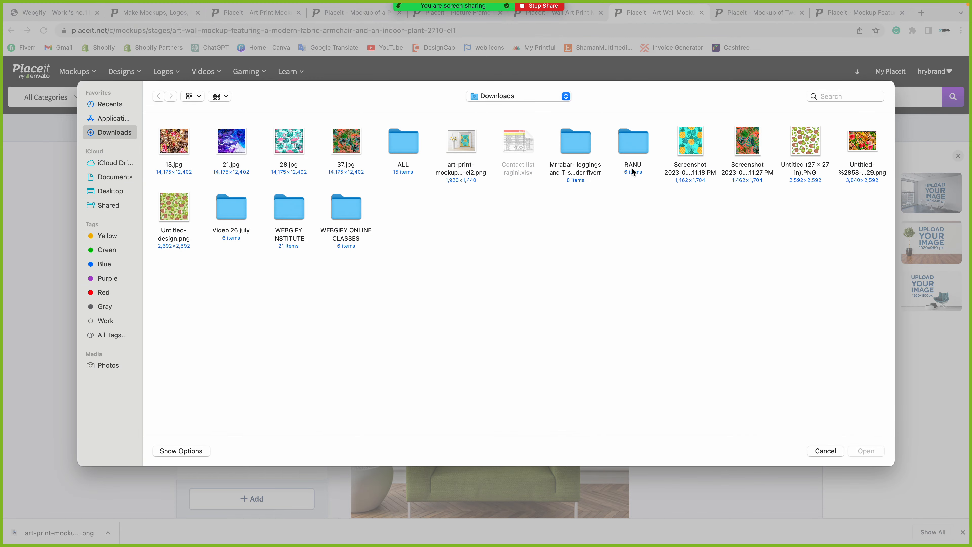
{"action": "double_click", "coordinate": [691, 145]}
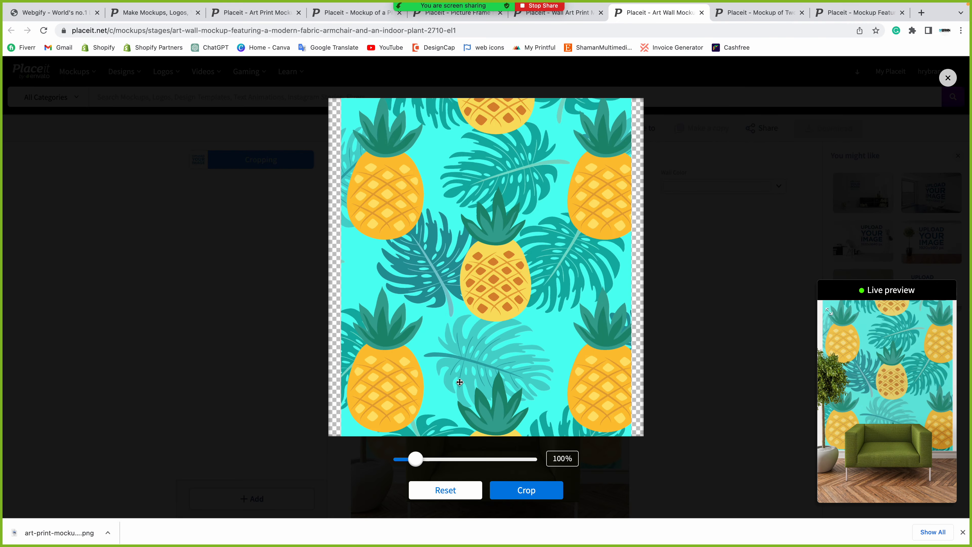
{"action": "left_click_drag", "start_coordinate": [413, 461], "coordinate": [419, 460]}
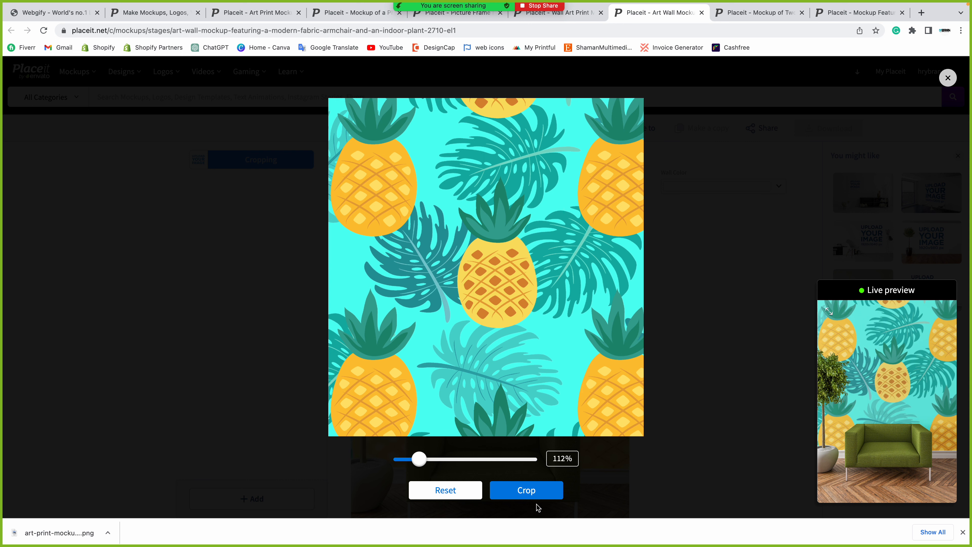
{"action": "left_click", "coordinate": [526, 495]}
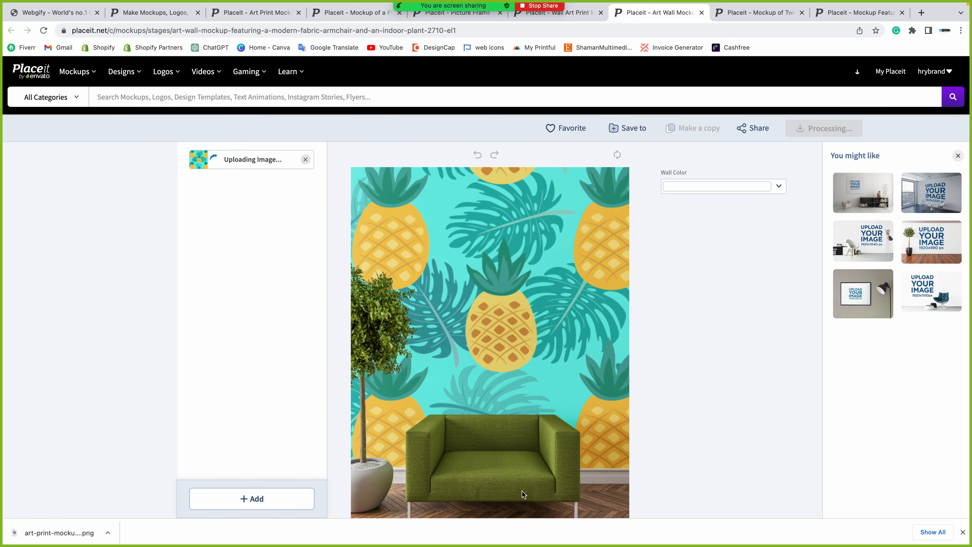
{"action": "scroll", "coordinate": [583, 387], "scroll_direction": "down", "scroll_amount": 2}
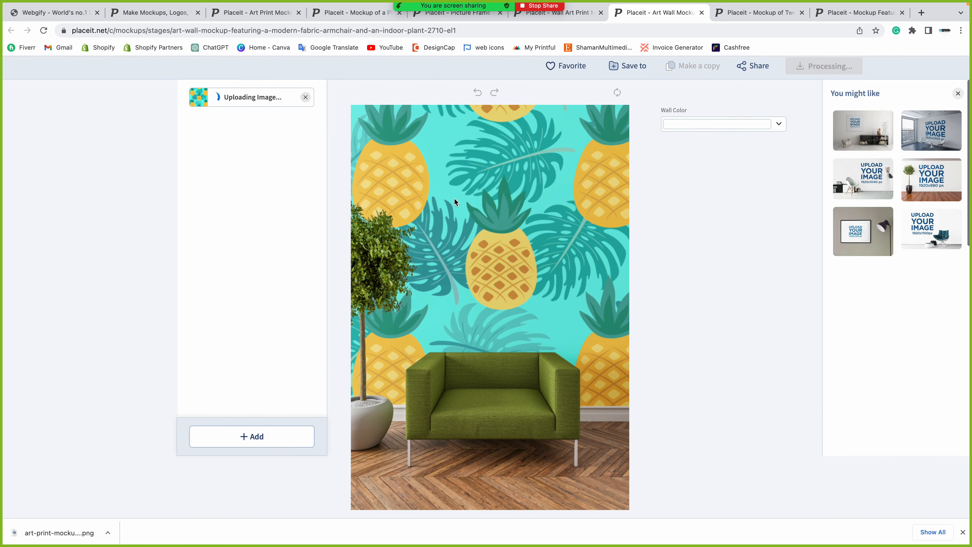
{"action": "scroll", "coordinate": [652, 288], "scroll_direction": "up", "scroll_amount": 2}
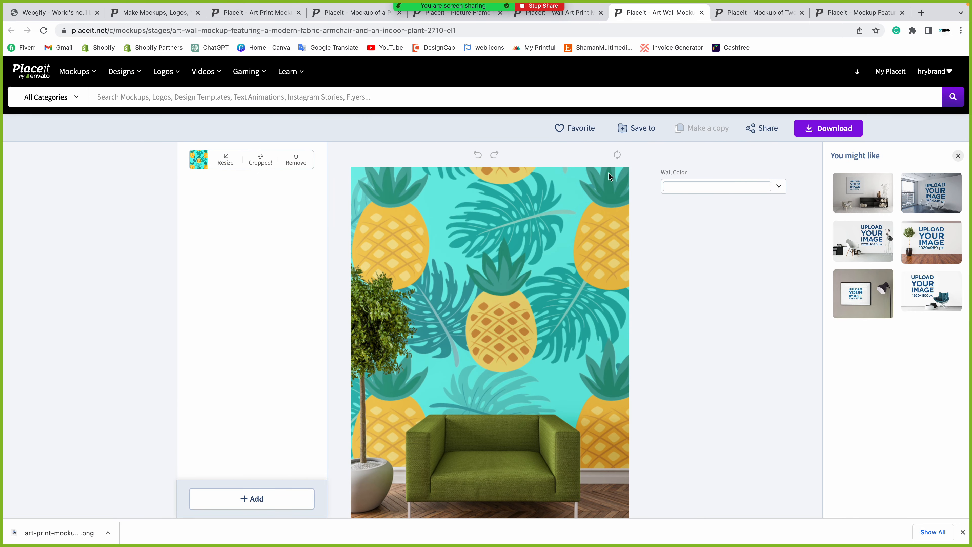
Request the armchair mockup's download and save the processed old camera, alarm clock, couch and armchair mockups.
{"action": "left_click", "coordinate": [836, 131]}
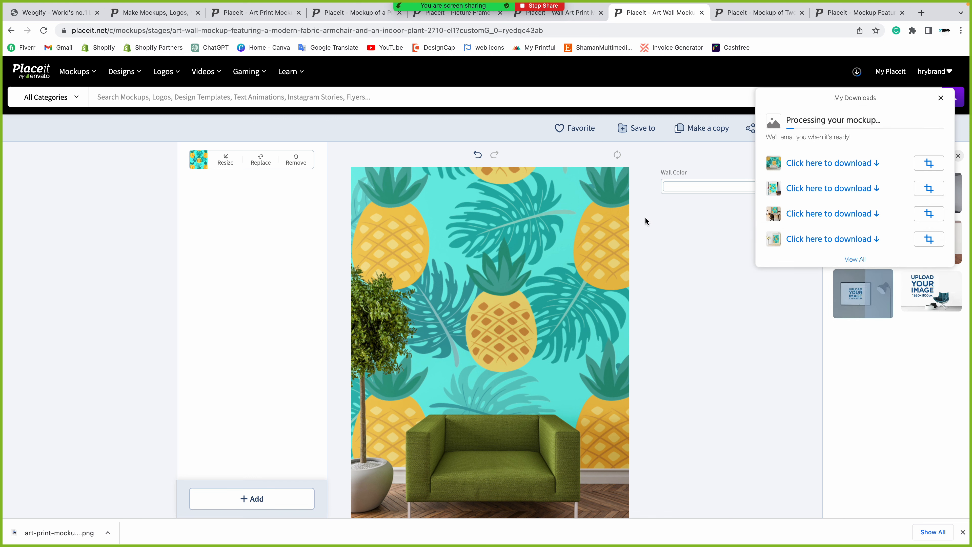
{"action": "left_click", "coordinate": [803, 213]}
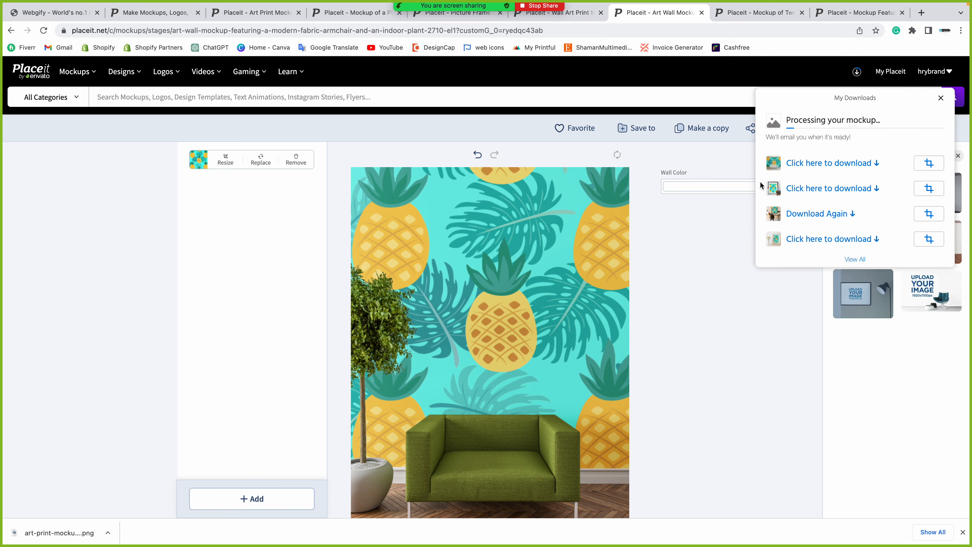
{"action": "left_click", "coordinate": [803, 190]}
{"action": "left_click", "coordinate": [798, 163]}
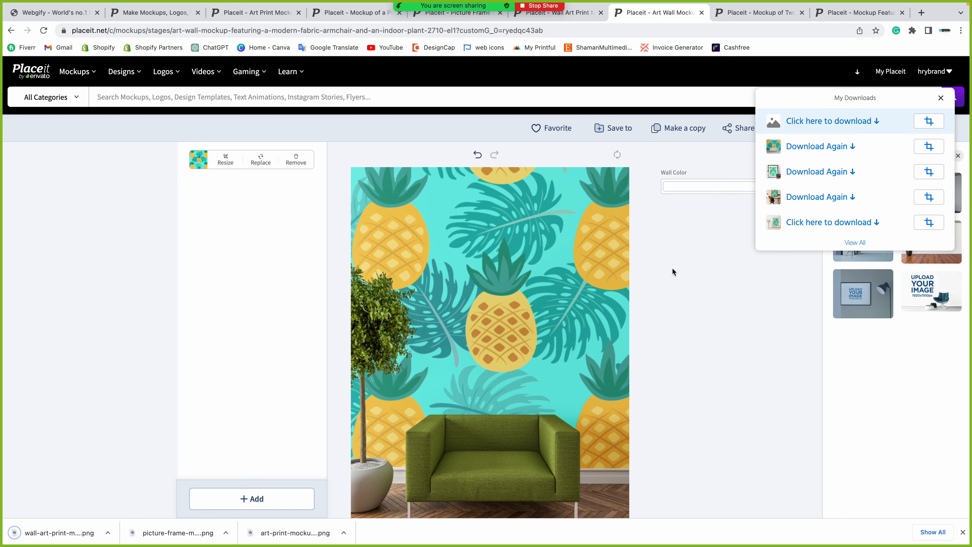
{"action": "left_click", "coordinate": [839, 130]}
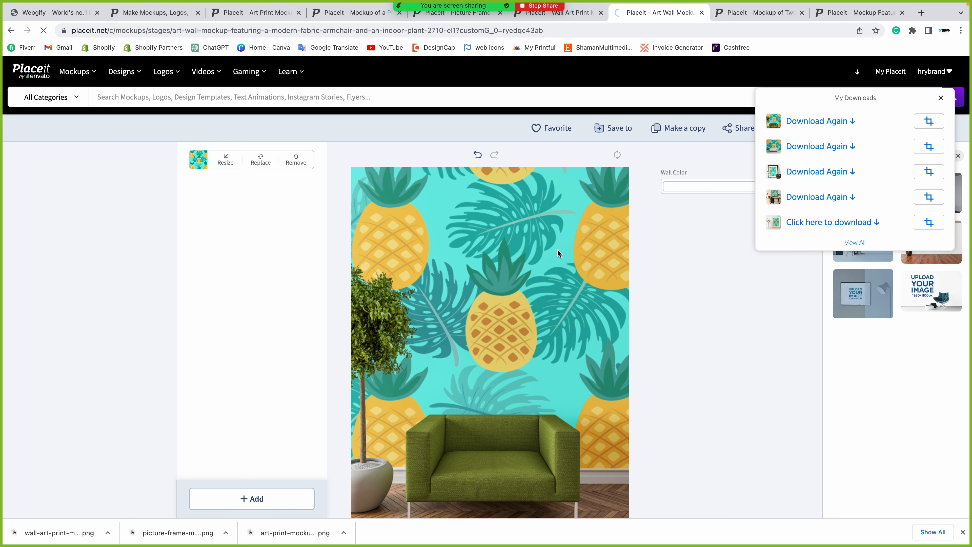
Switch to Finder's Downloads folder and group 13.jpg, 21.jpg, 28.jpg, 37.jpg and the two 2023-07-26 screenshots into a new folder.
{"action": "key", "text": "ctrl+Right"}
{"action": "left_click", "coordinate": [520, 323]}
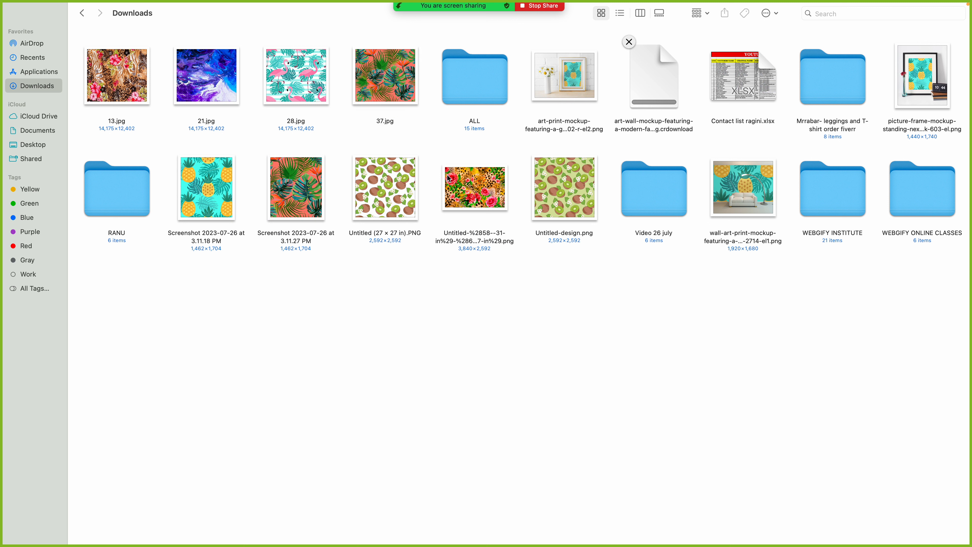
{"action": "left_click", "coordinate": [372, 98]}
{"action": "left_click", "coordinate": [283, 96], "text": "super"}
{"action": "left_click", "coordinate": [234, 89], "text": "super"}
{"action": "left_click", "coordinate": [177, 91], "text": "super"}
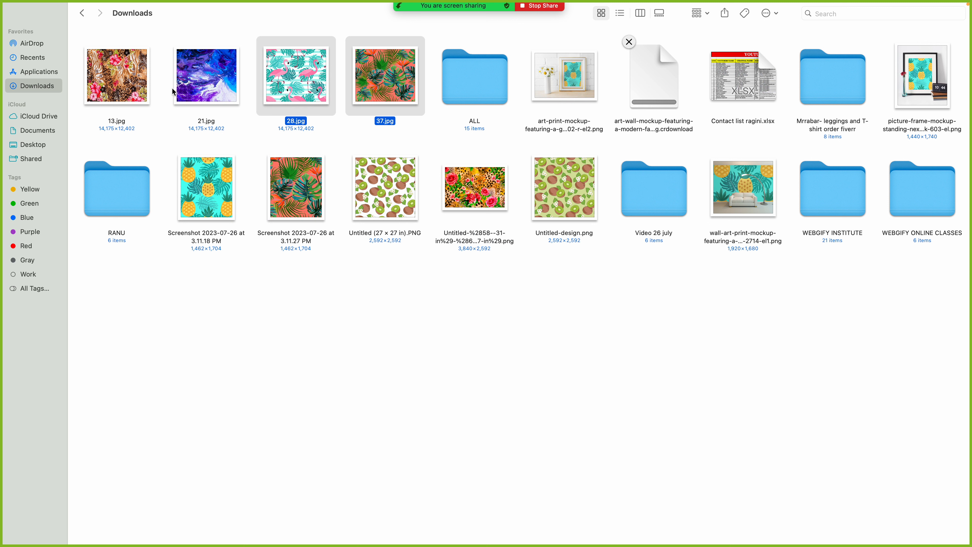
{"action": "left_click", "coordinate": [144, 95]}
{"action": "left_click", "coordinate": [215, 95], "text": "super"}
{"action": "left_click", "coordinate": [294, 88], "text": "super"}
{"action": "left_click", "coordinate": [400, 93], "text": "super"}
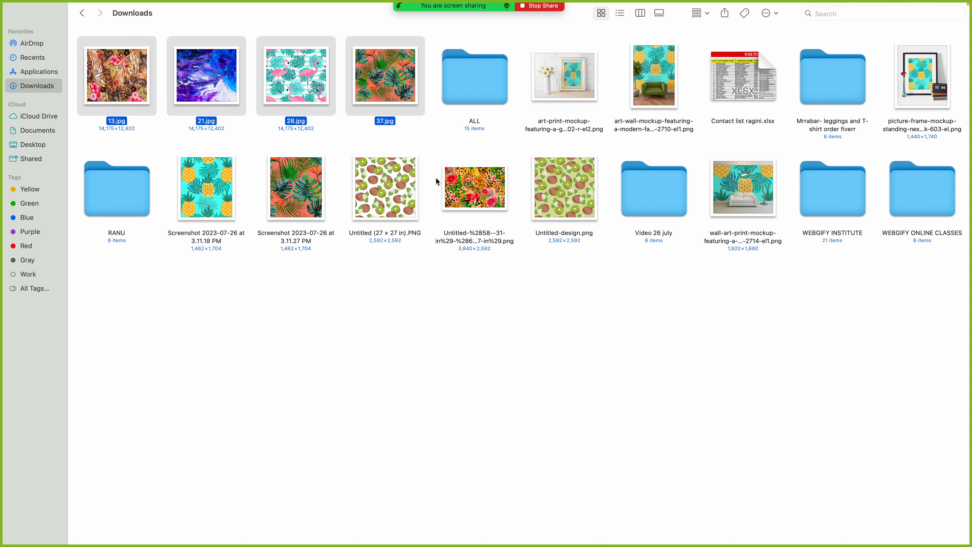
{"action": "left_click", "coordinate": [438, 183], "text": "super"}
{"action": "left_click", "coordinate": [486, 196], "text": "super"}
{"action": "left_click", "coordinate": [316, 190], "text": "super"}
{"action": "left_click", "coordinate": [211, 189], "text": "super"}
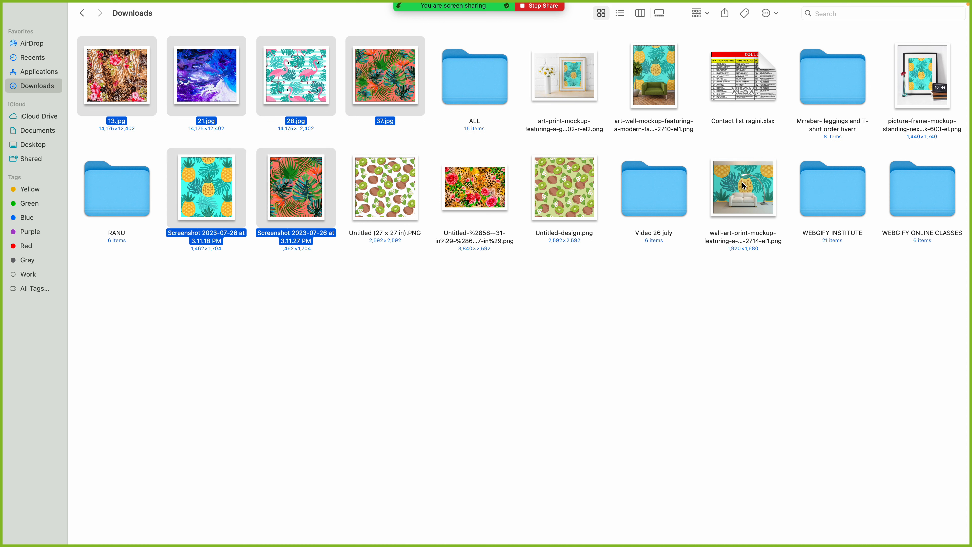
{"action": "right_click", "coordinate": [385, 94]}
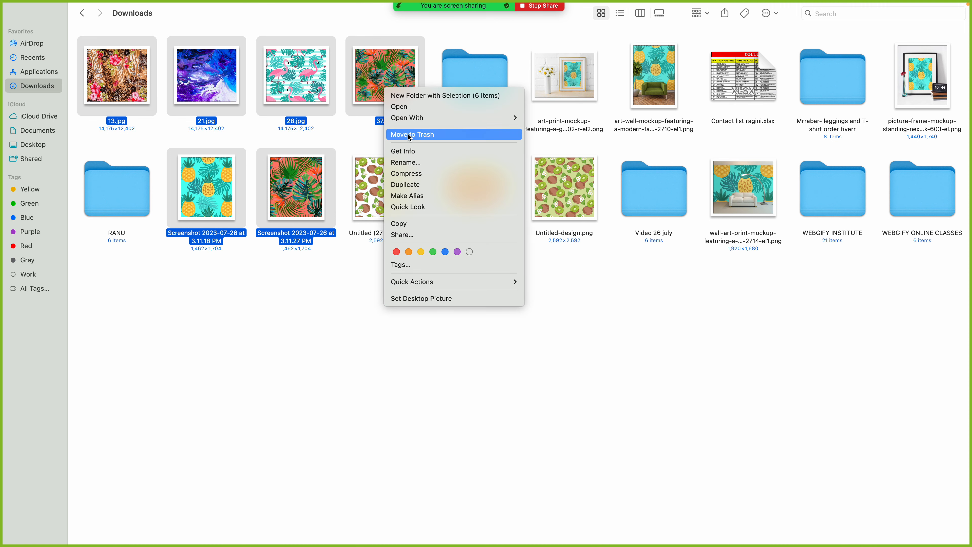
{"action": "key", "text": "Return"}
{"action": "left_click", "coordinate": [458, 298]}
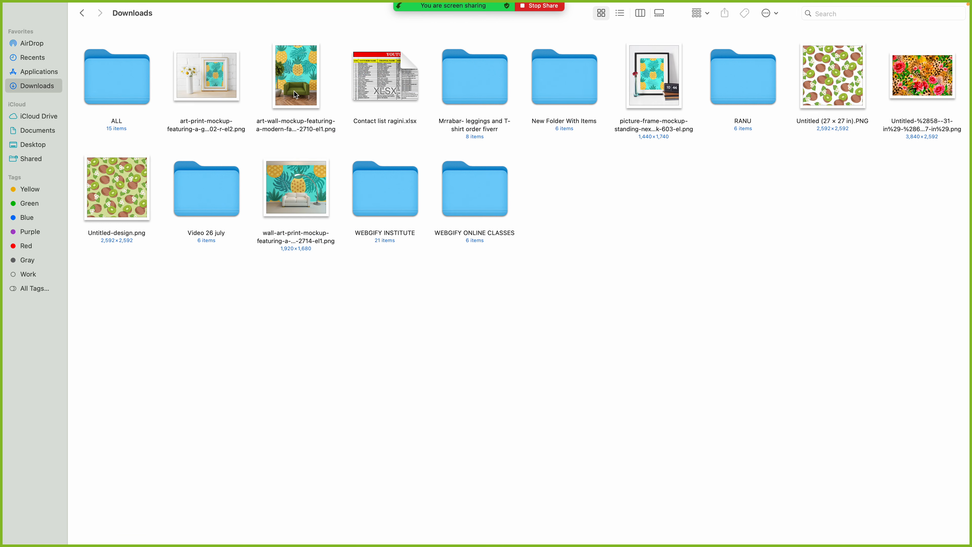
Preview the downloaded golden frame, armchair, alarm clock and couch mockups one after another in the Downloads folder.
{"action": "left_click", "coordinate": [294, 88]}
{"action": "left_click", "coordinate": [213, 76]}
{"action": "key", "text": "space"}
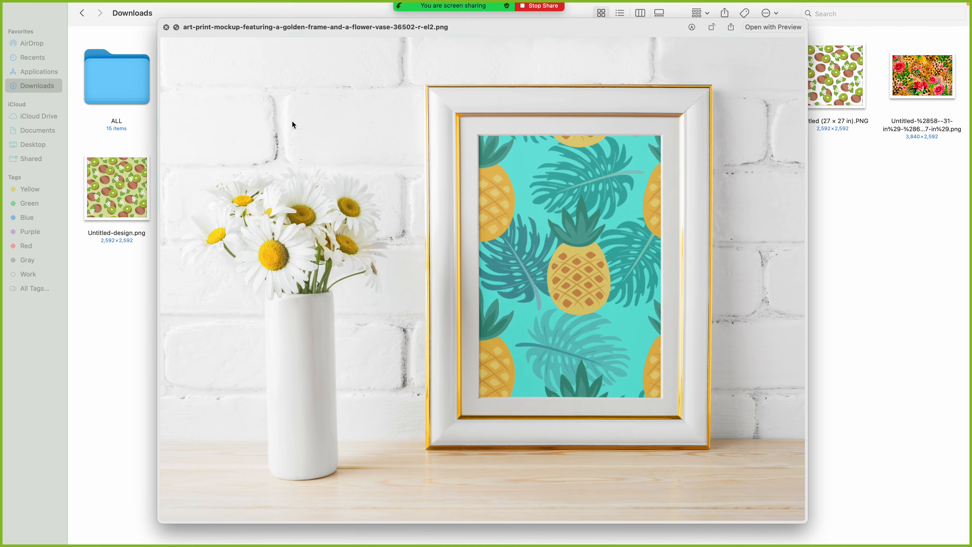
{"action": "key", "text": "space"}
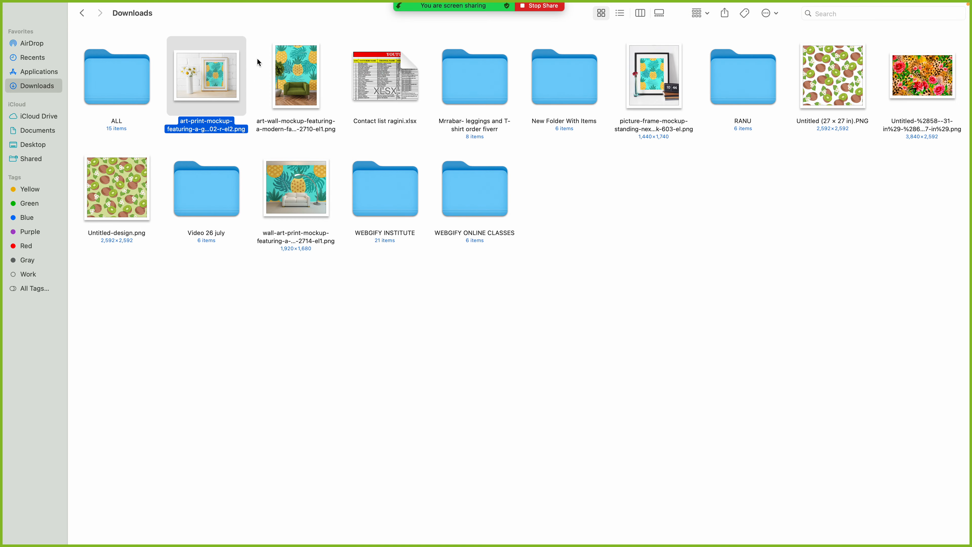
{"action": "left_click", "coordinate": [295, 74]}
{"action": "key", "text": "space"}
{"action": "key", "text": "space"}
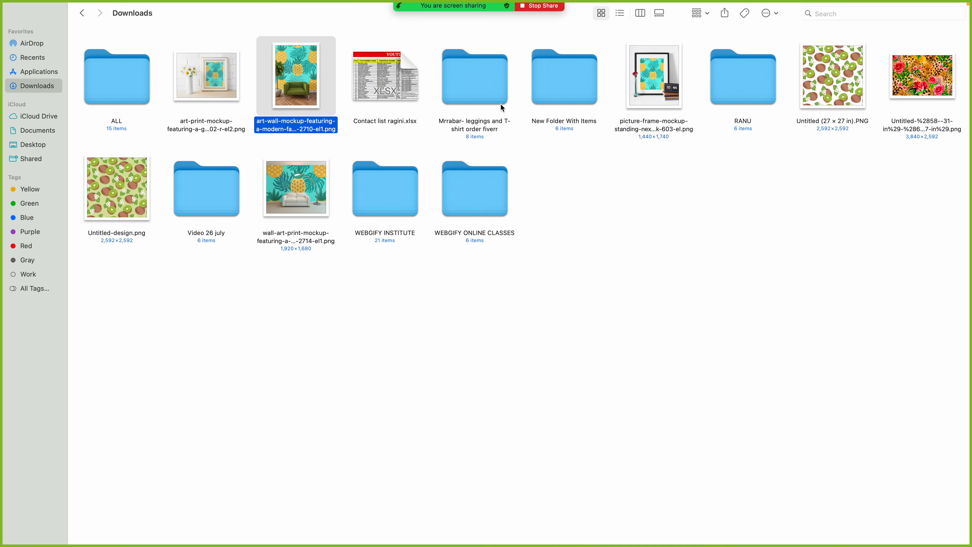
{"action": "left_click", "coordinate": [653, 85]}
{"action": "key", "text": "space"}
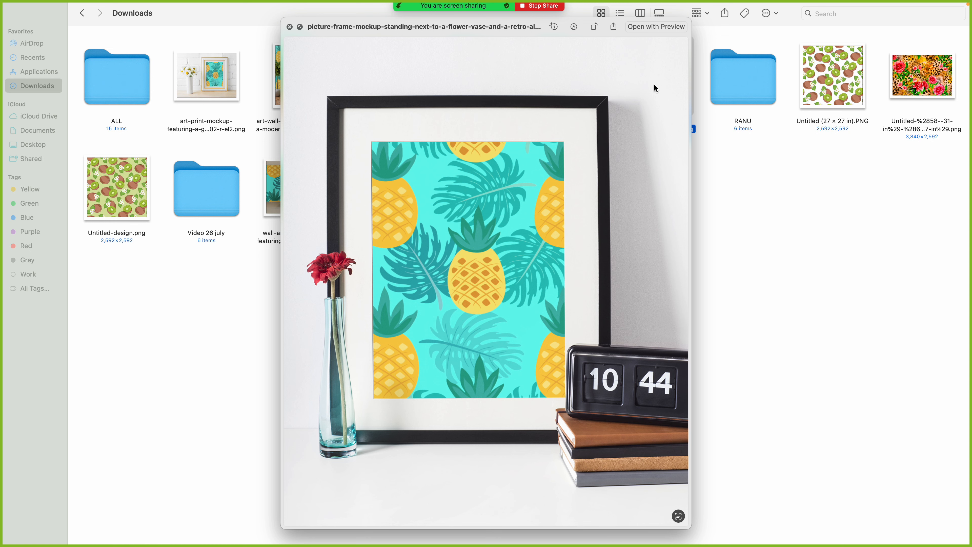
{"action": "key", "text": "Left"}
{"action": "key", "text": "space"}
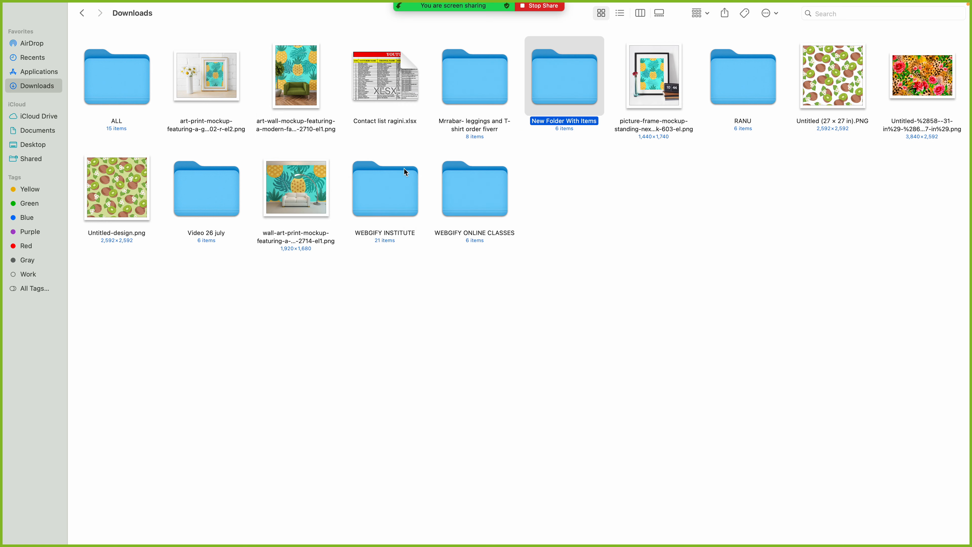
{"action": "left_click", "coordinate": [310, 193]}
{"action": "key", "text": "space"}
{"action": "key", "text": "space"}
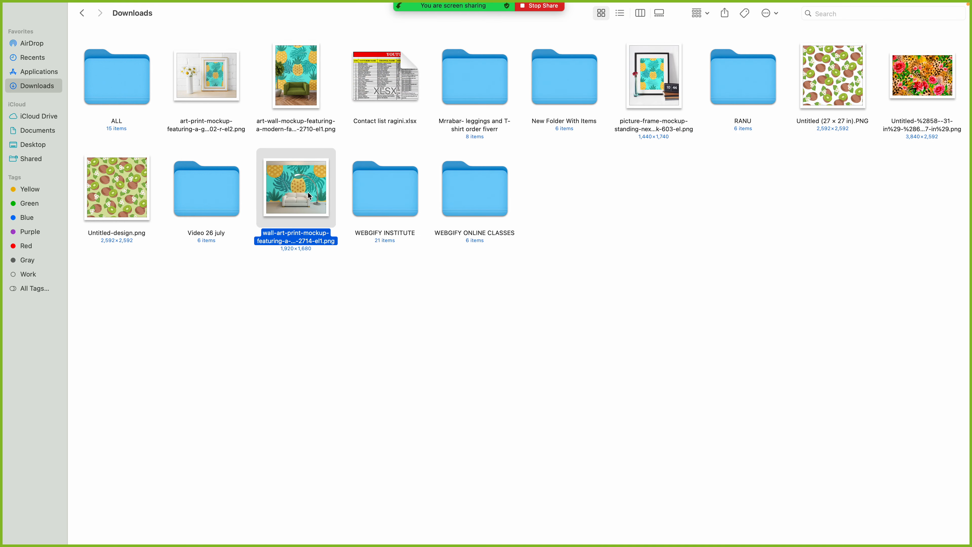
{"action": "left_click", "coordinate": [622, 198]}
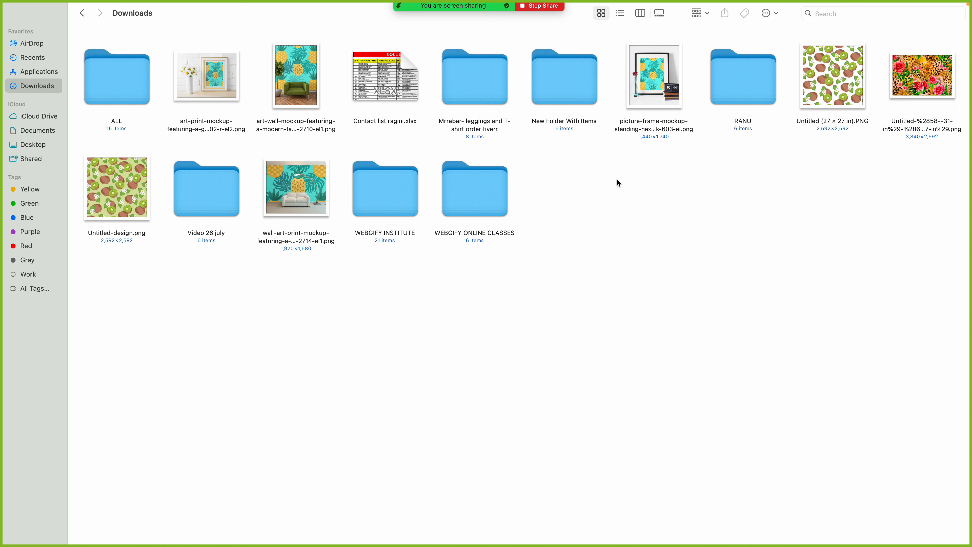
Switch to Photoshop and create a 1000 by 1000 pixel document at 300 pixels/inch with transparent background.
{"action": "key", "text": "super+Tab"}
{"action": "key", "text": "super+Tab"}
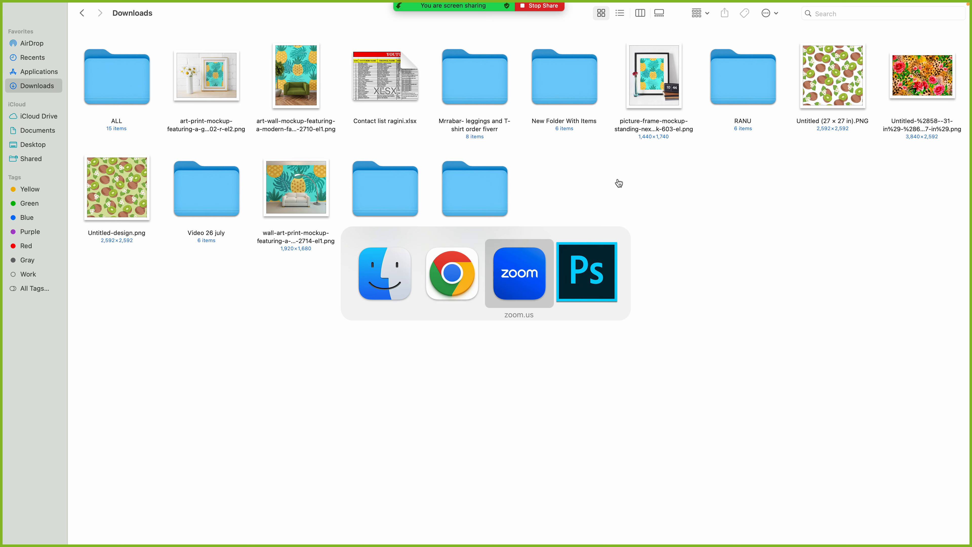
{"action": "key", "text": "super+Tab"}
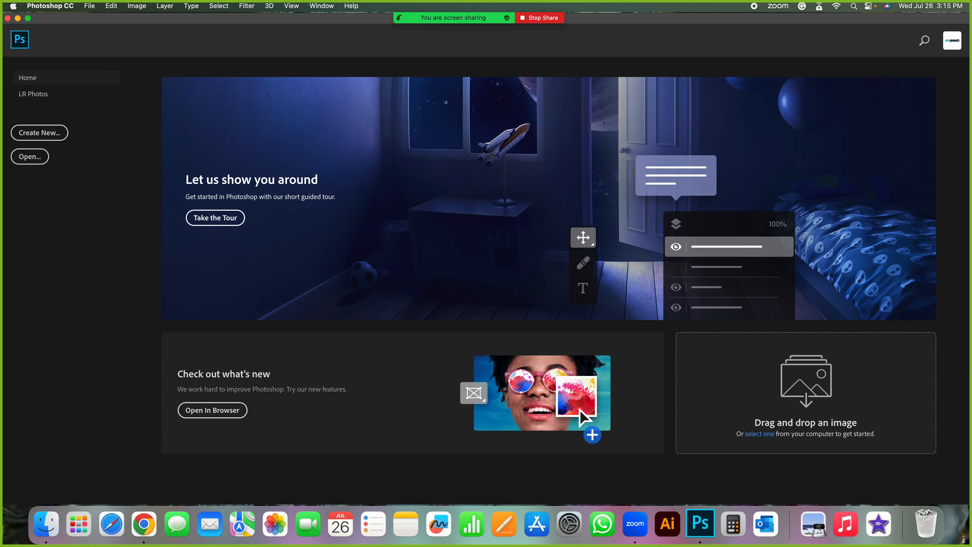
{"action": "left_click", "coordinate": [90, 6]}
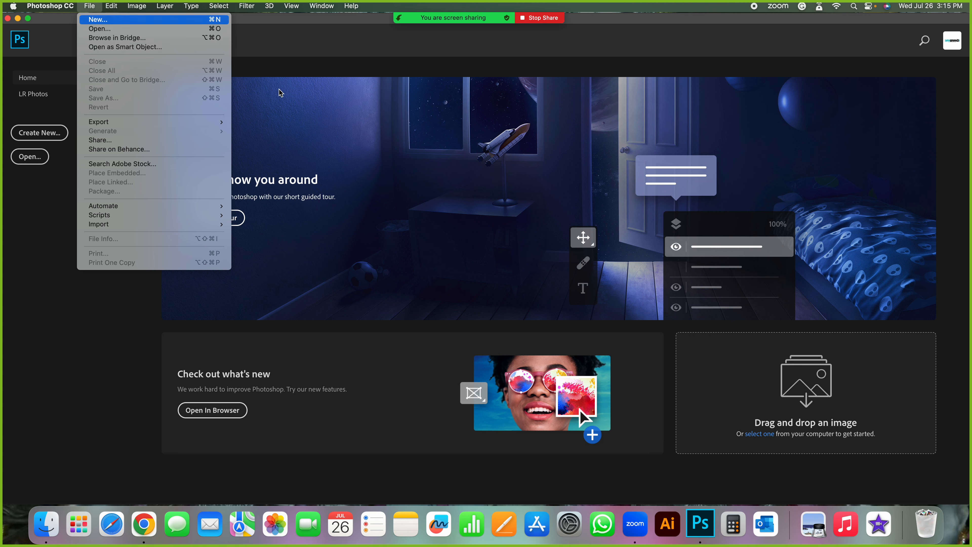
{"action": "left_click", "coordinate": [98, 20]}
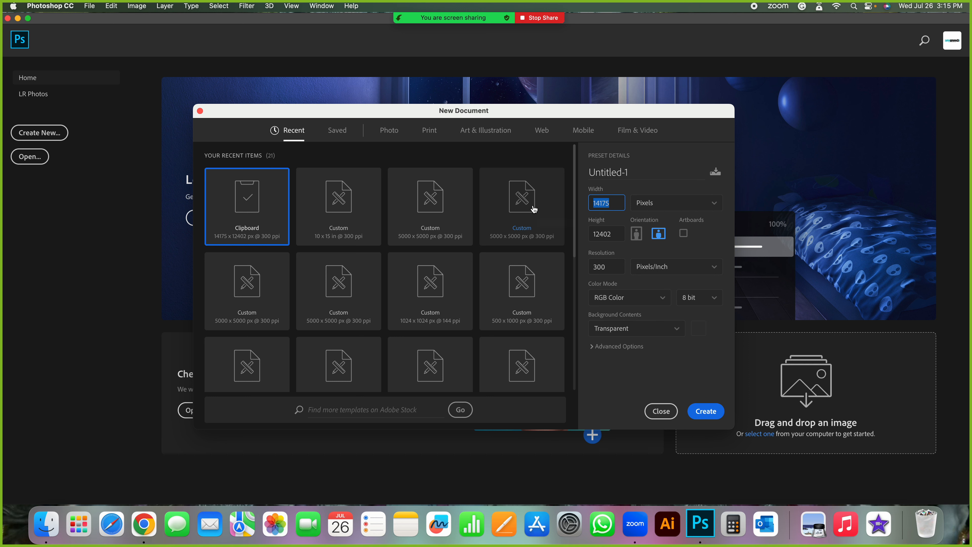
{"action": "type", "text": "1000"}
{"action": "key", "text": "Tab"}
{"action": "type", "text": "1"}
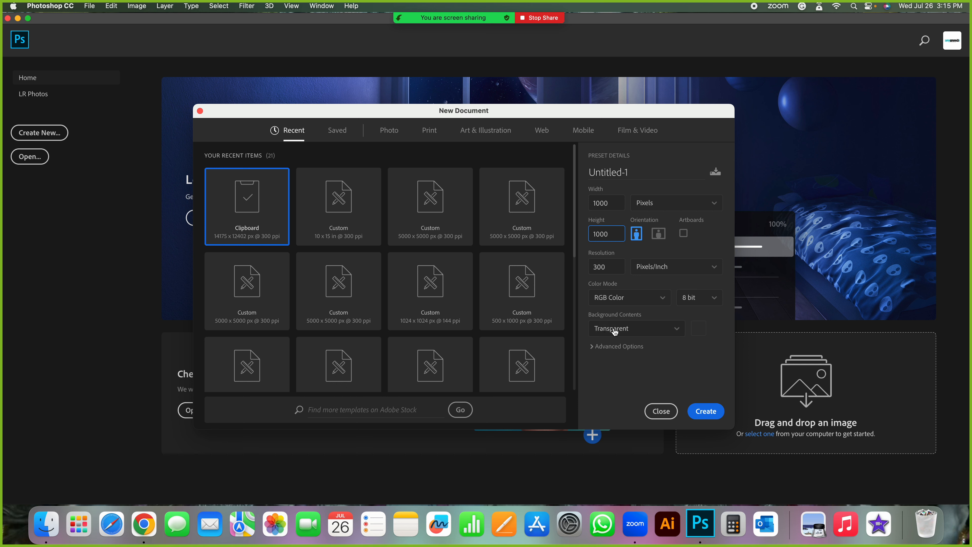
{"action": "left_click", "coordinate": [707, 413]}
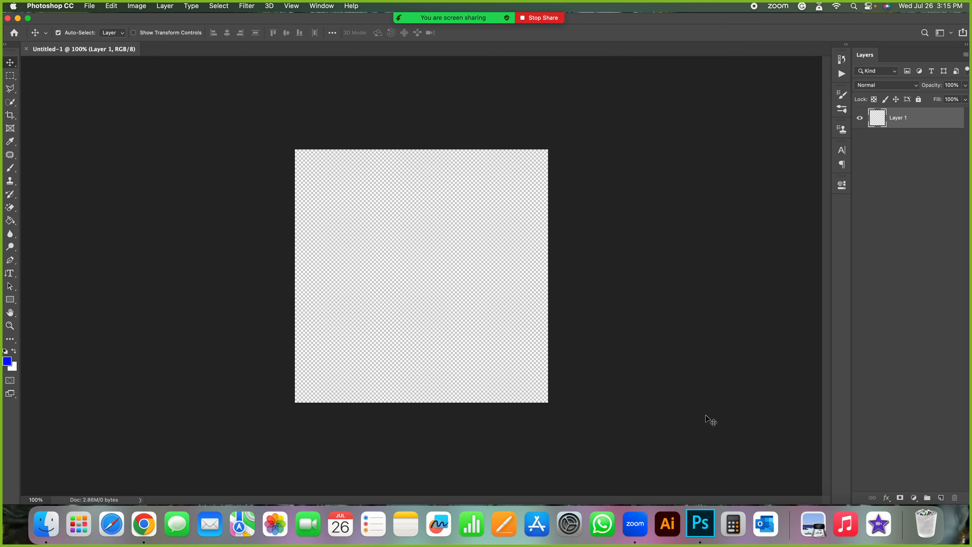
Place the golden frame and flower vase mockup from Finder's Downloads folder into the new Photoshop document.
{"action": "left_click", "coordinate": [91, 5]}
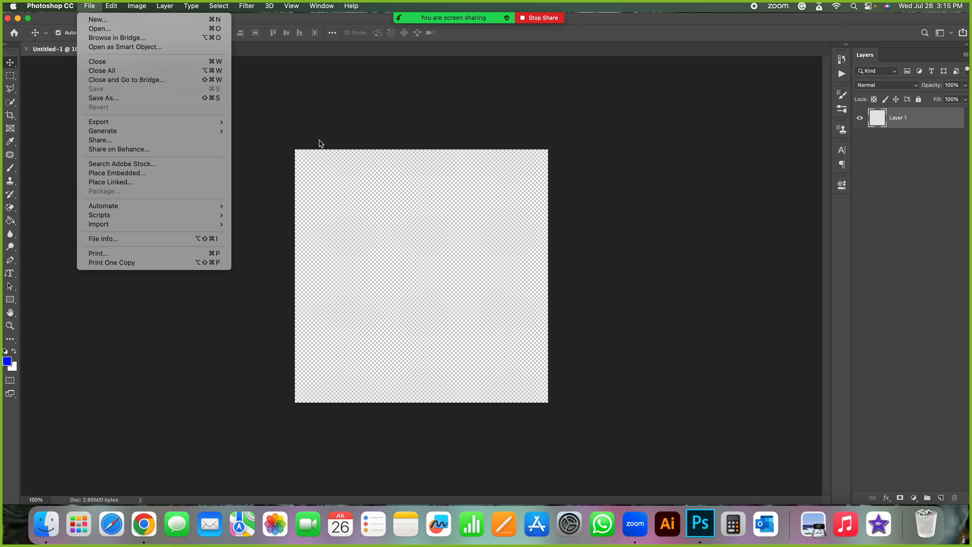
{"action": "left_click", "coordinate": [349, 153]}
{"action": "key", "text": "super+Tab"}
{"action": "key", "text": "super+Tab"}
{"action": "key", "text": "super+Tab"}
{"action": "key", "text": "super+Tab"}
{"action": "key", "text": "super+Tab"}
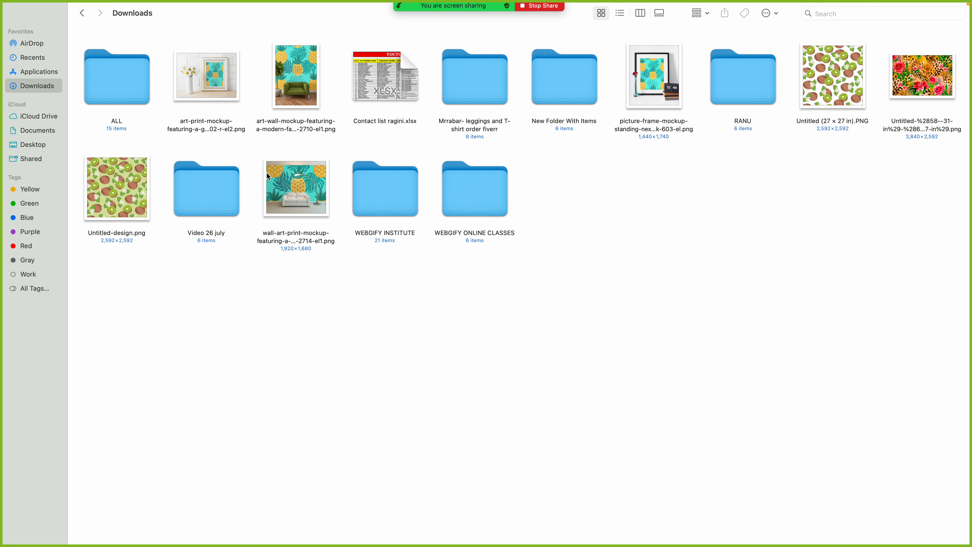
{"action": "left_click_drag", "start_coordinate": [216, 68], "coordinate": [464, 277]}
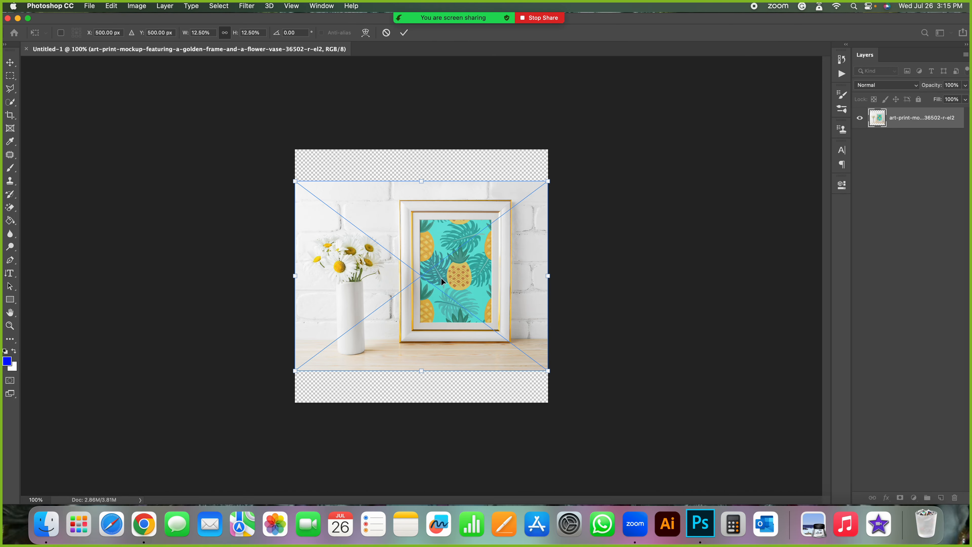
{"action": "key", "text": "Return"}
Place the armchair wall, alarm clock frame and couch wall mockups from Downloads as layers in the Photoshop document.
{"action": "key", "text": "ctrl+Right"}
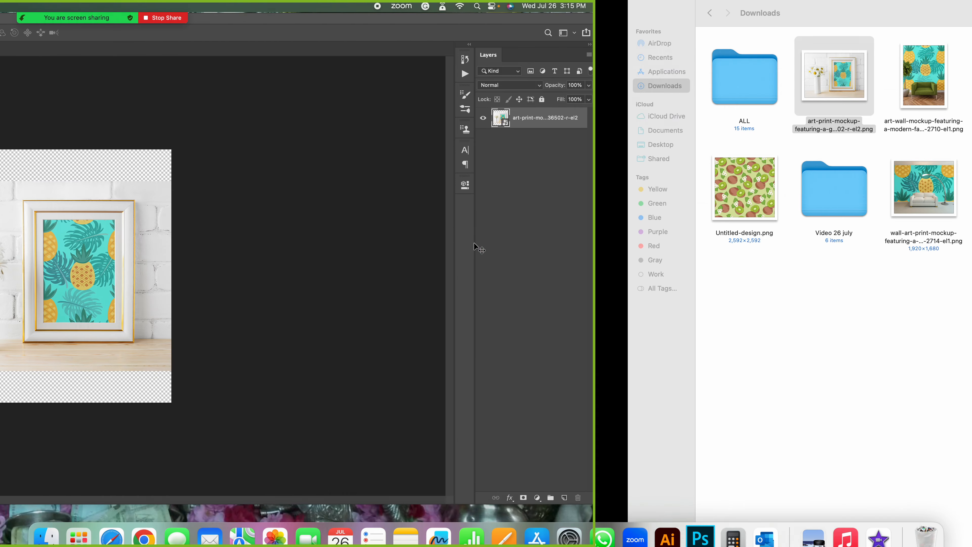
{"action": "key", "text": "ctrl+Left"}
{"action": "left_click_drag", "start_coordinate": [317, 78], "coordinate": [528, 305]}
{"action": "key", "text": "ctrl+Right"}
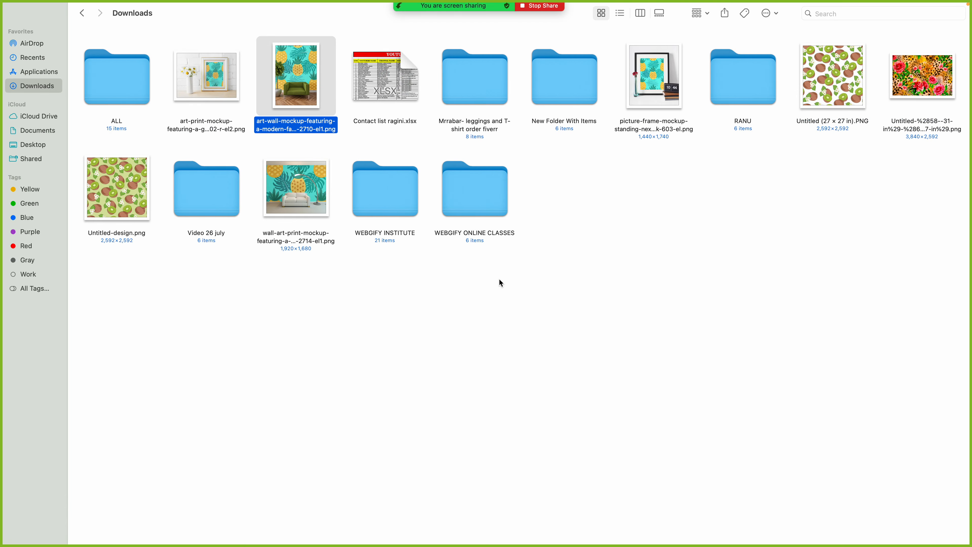
{"action": "left_click_drag", "start_coordinate": [653, 76], "coordinate": [375, 295]}
{"action": "key", "text": "ctrl+Left"}
{"action": "key", "text": "Return"}
{"action": "key", "text": "ctrl+Right"}
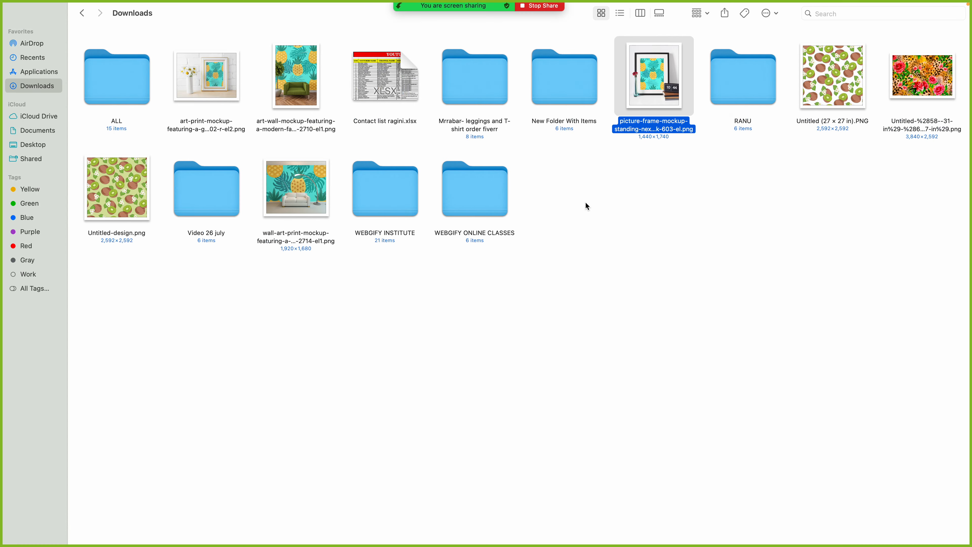
{"action": "key", "text": "ctrl+Left"}
{"action": "left_click_drag", "start_coordinate": [297, 188], "coordinate": [825, 309]}
Hide the alarm clock frame, armchair wall and golden frame layers, leaving only the couch mockup shown.
{"action": "left_click", "coordinate": [860, 139]}
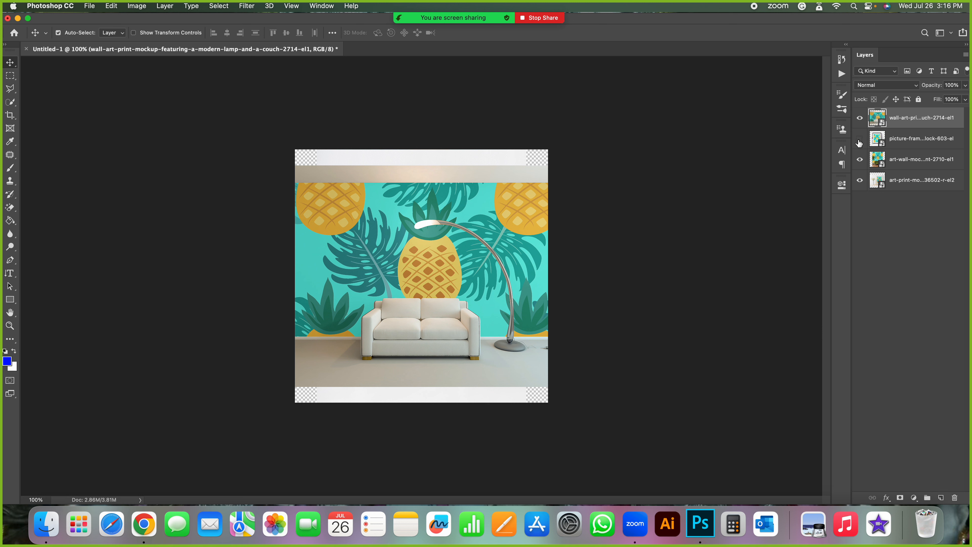
{"action": "left_click", "coordinate": [860, 159]}
{"action": "left_click", "coordinate": [860, 180]}
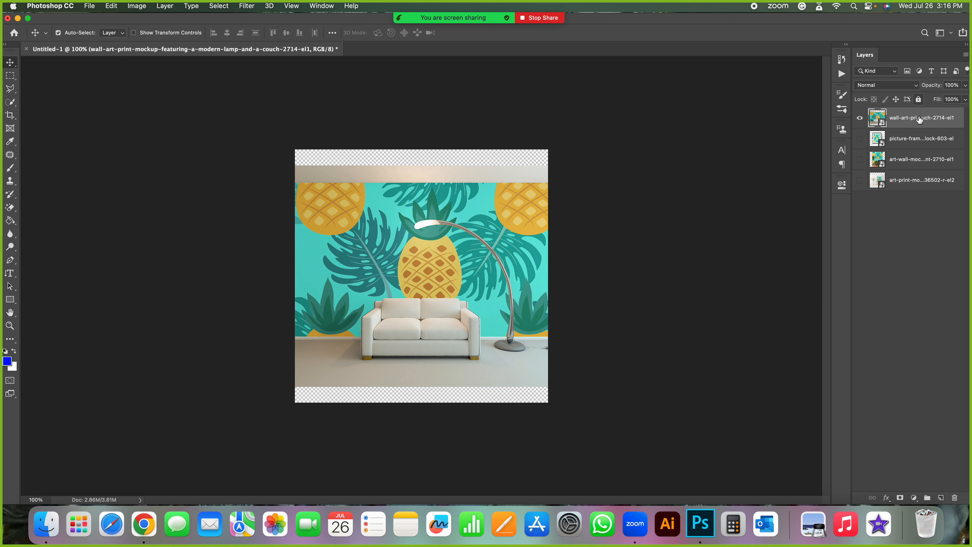
Scale the couch mockup layer proportionally to about 14.37% so it fills the whole square canvas.
{"action": "key", "text": "super+t"}
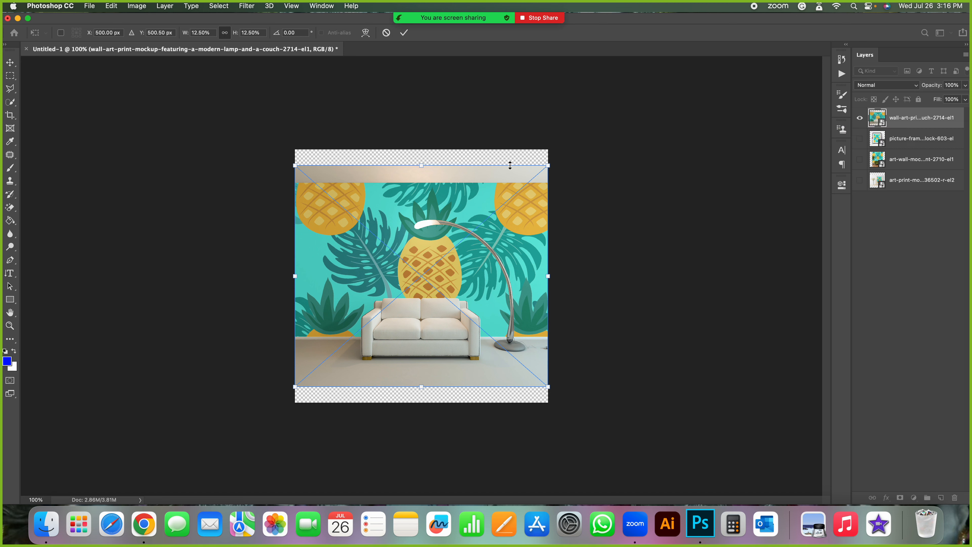
{"action": "left_click_drag", "start_coordinate": [549, 166], "coordinate": [572, 156]}
{"action": "left_click_drag", "start_coordinate": [566, 388], "coordinate": [585, 404]}
{"action": "left_click_drag", "start_coordinate": [473, 387], "coordinate": [463, 387]}
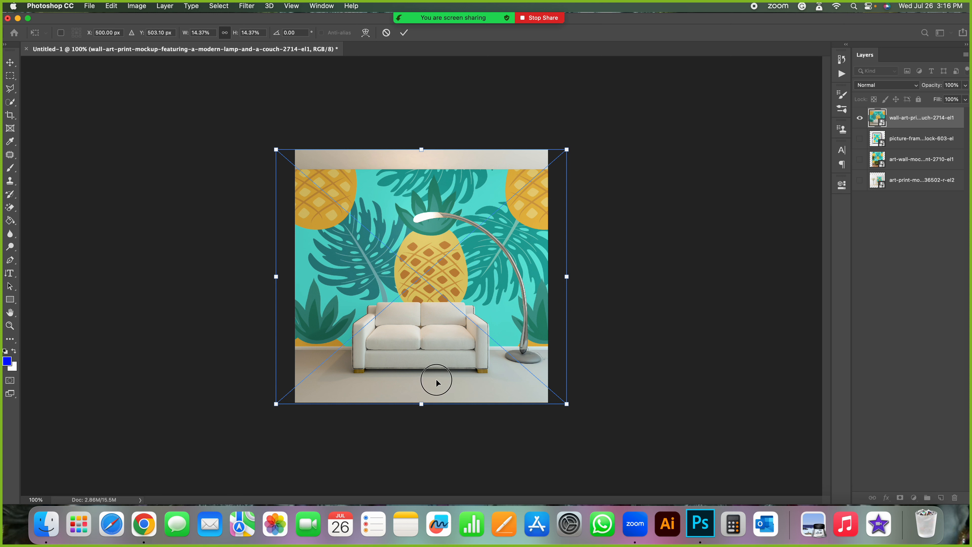
{"action": "left_click_drag", "start_coordinate": [436, 379], "coordinate": [439, 380]}
{"action": "left_click", "coordinate": [401, 36]}
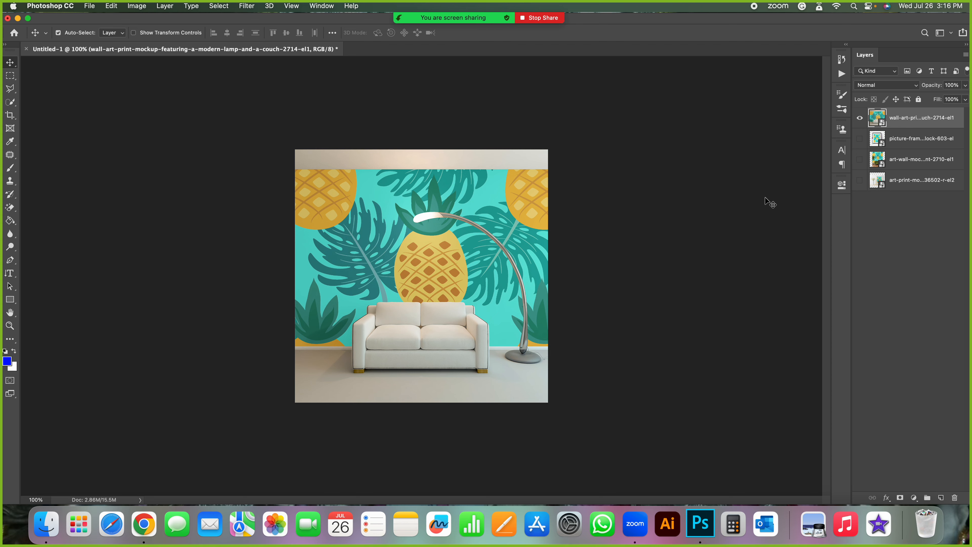
Delete the golden frame, armchair, alarm clock and couch mockup files from Finder's Downloads folder and return to Photoshop.
{"action": "key", "text": "ctrl+Right"}
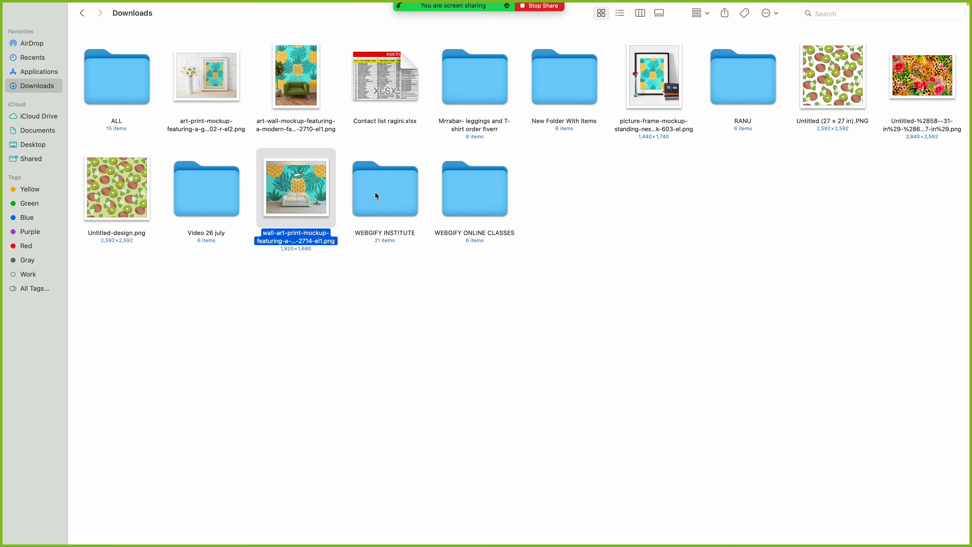
{"action": "left_click", "coordinate": [230, 91], "text": "super"}
{"action": "left_click", "coordinate": [293, 80], "text": "super"}
{"action": "left_click", "coordinate": [653, 78], "text": "super"}
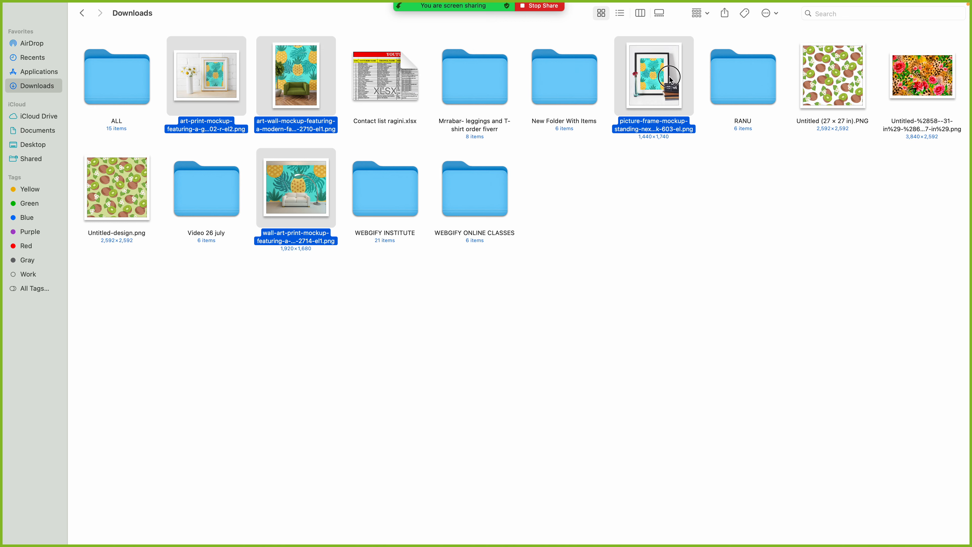
{"action": "right_click", "coordinate": [671, 77]}
{"action": "left_click", "coordinate": [697, 122]}
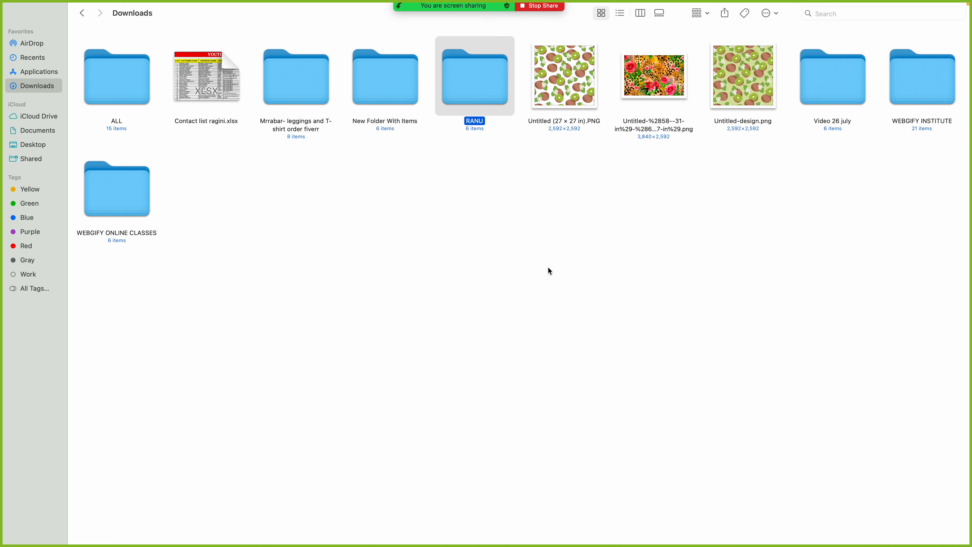
{"action": "key", "text": "ctrl+Left"}
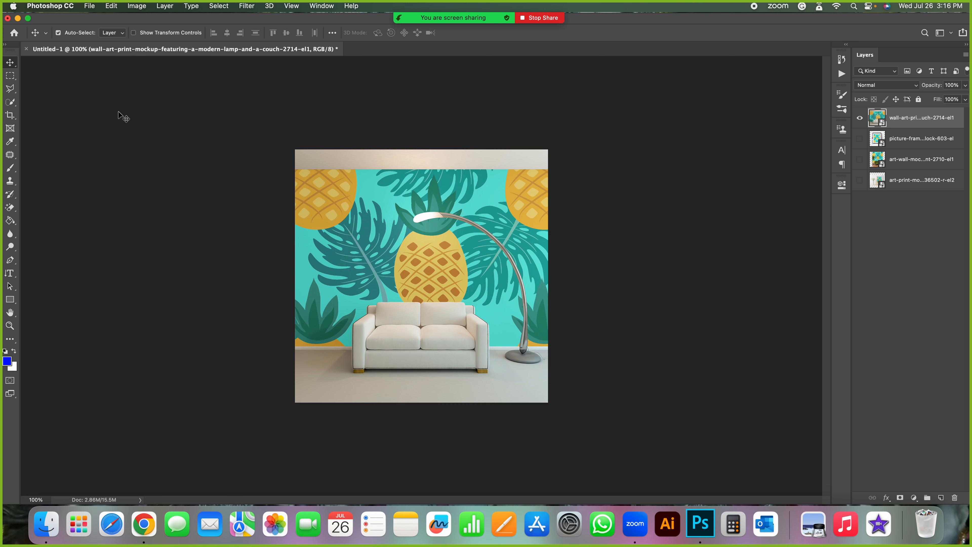
{"action": "left_click", "coordinate": [90, 7]}
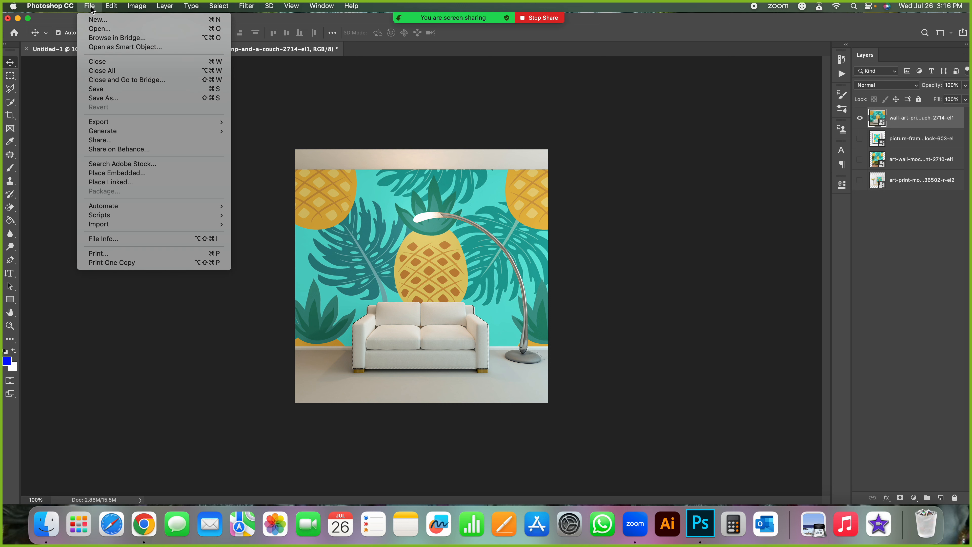
{"action": "left_click", "coordinate": [102, 98]}
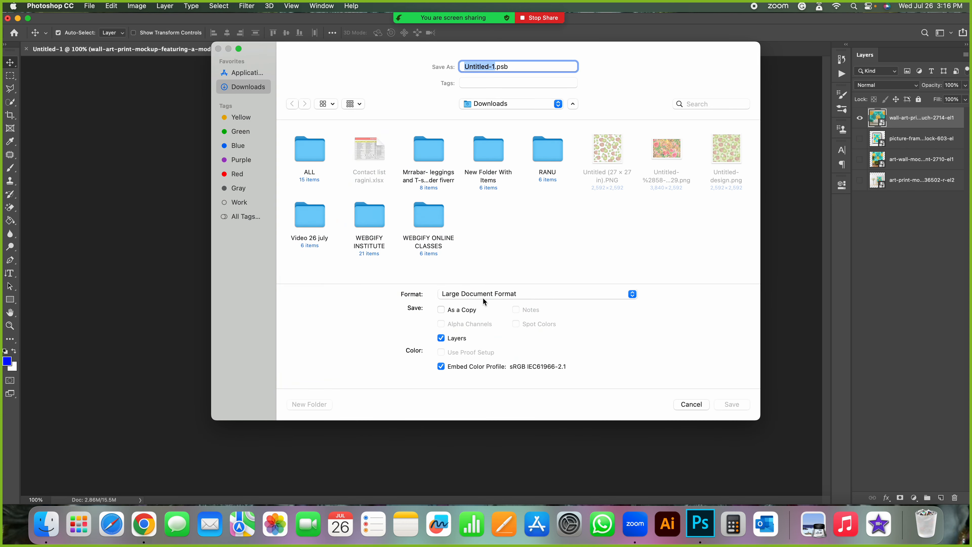
{"action": "left_click", "coordinate": [485, 295]}
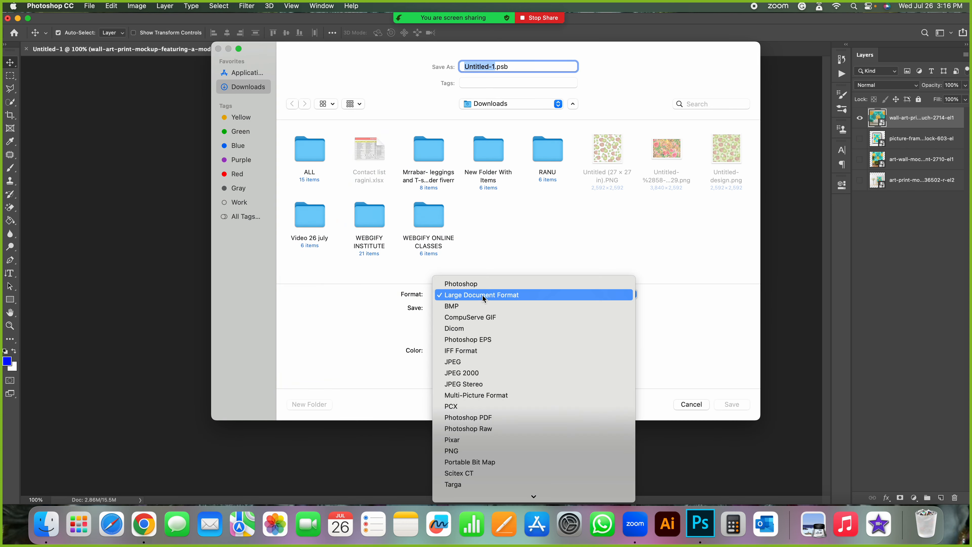
{"action": "left_click", "coordinate": [461, 451]}
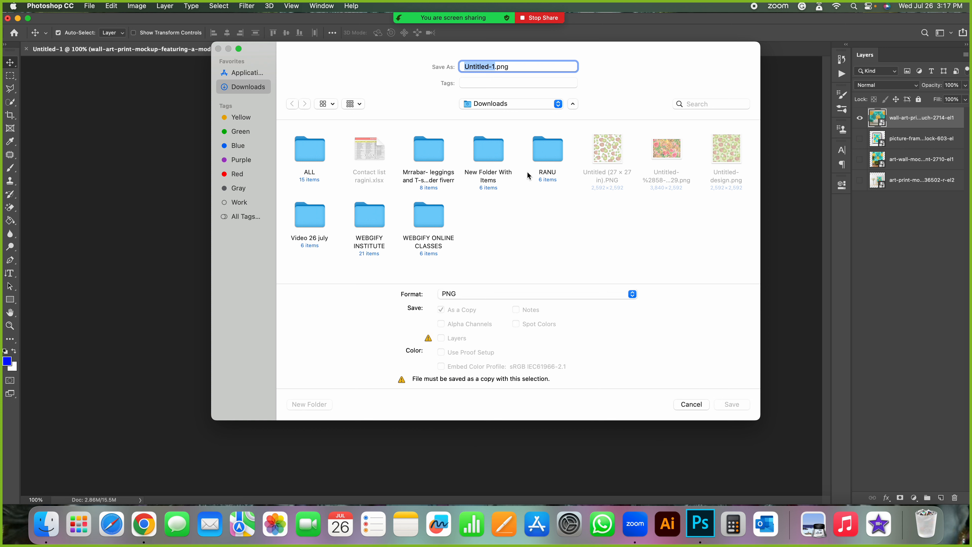
{"action": "type", "text": "artwork1"}
{"action": "key", "text": "super+a"}
{"action": "left_click", "coordinate": [501, 68]}
{"action": "left_click", "coordinate": [698, 406]}
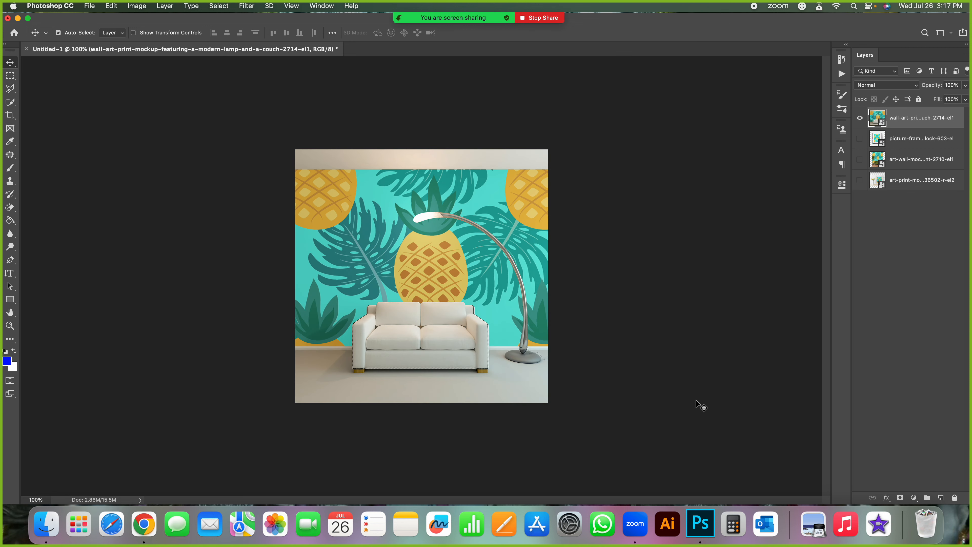
Open the macOS Screenshot tool and capture exactly the canvas area showing the couch mockup.
{"action": "key", "text": "super+space"}
{"action": "type", "text": "scree"}
{"action": "key", "text": "Return"}
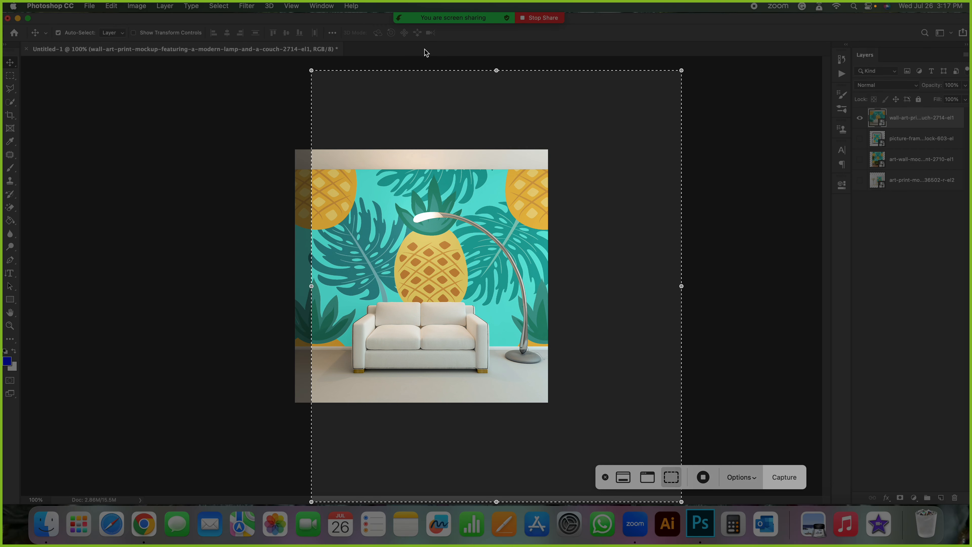
{"action": "left_click_drag", "start_coordinate": [314, 71], "coordinate": [452, 300]}
{"action": "left_click_drag", "start_coordinate": [518, 335], "coordinate": [360, 184]}
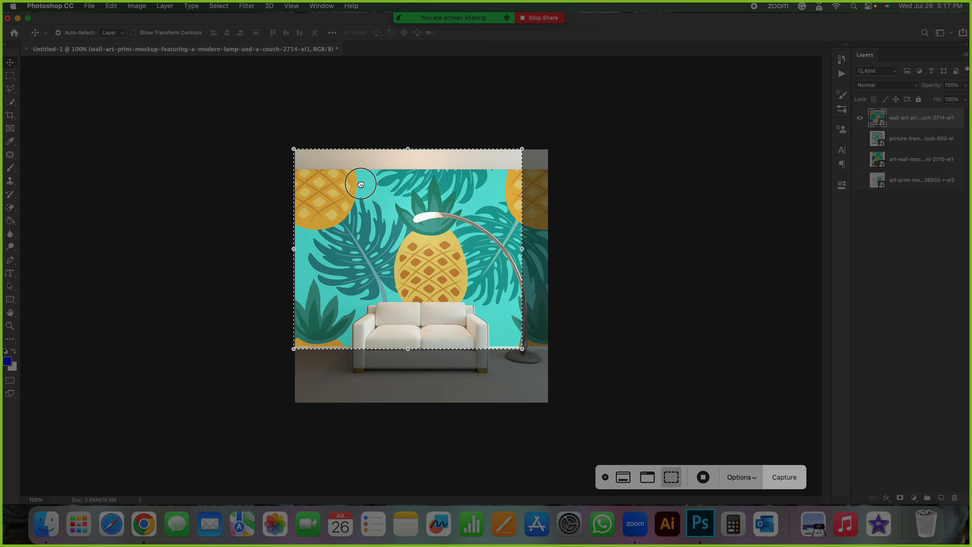
{"action": "left_click_drag", "start_coordinate": [523, 349], "coordinate": [548, 403]}
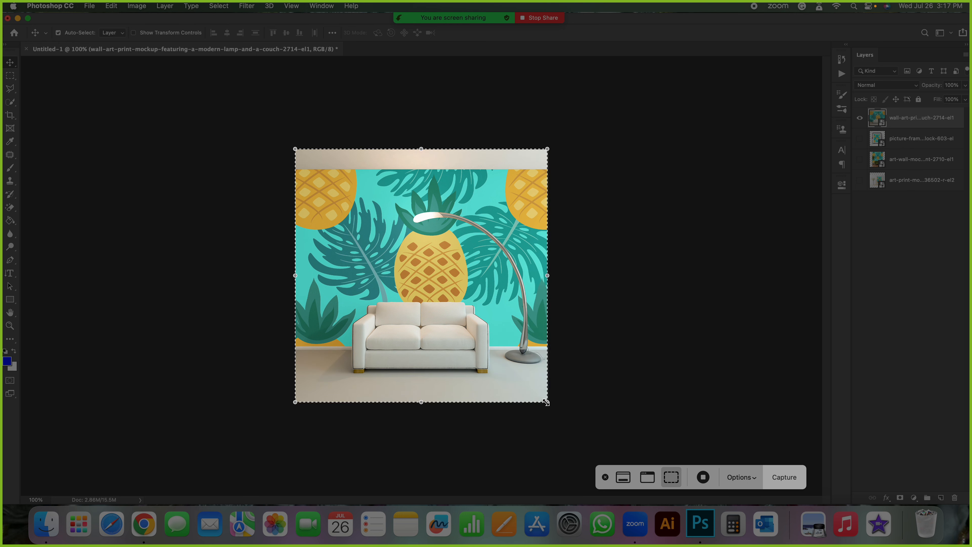
{"action": "key", "text": "Return"}
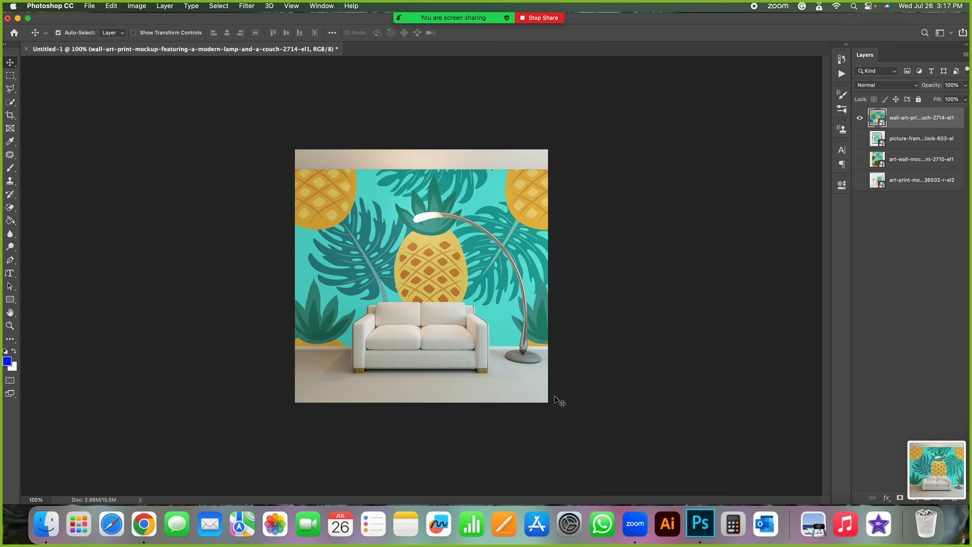
Hide the couch mockup layer, then show and select the alarm clock picture frame layer.
{"action": "left_click", "coordinate": [860, 118]}
{"action": "left_click", "coordinate": [860, 138]}
{"action": "left_click", "coordinate": [899, 143]}
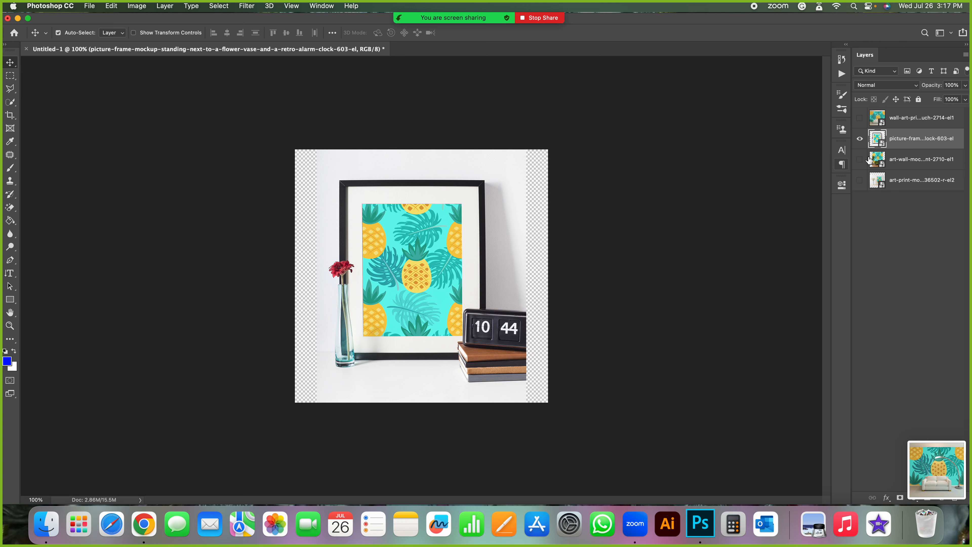
{"action": "left_click", "coordinate": [860, 139]}
{"action": "left_click", "coordinate": [860, 139]}
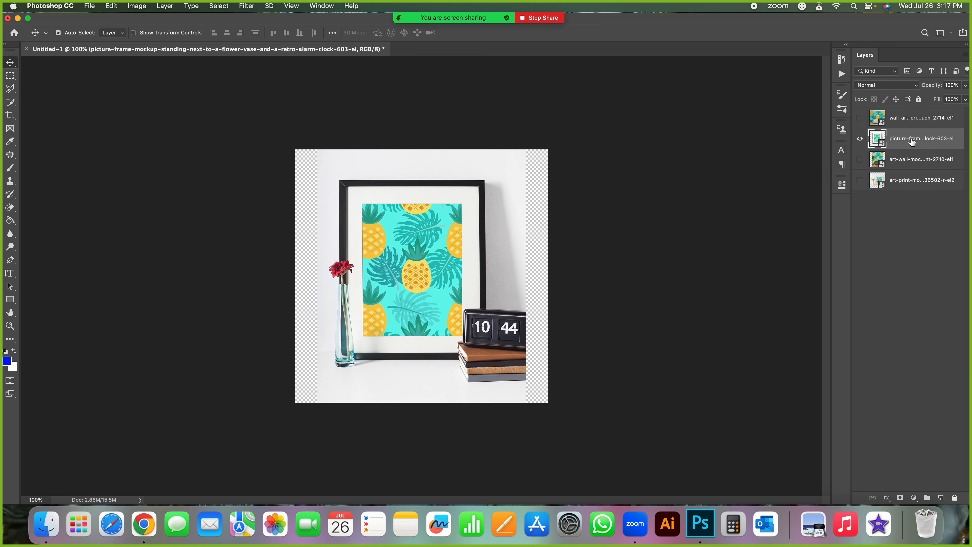
Scale the alarm clock picture frame layer proportionally to about 16.90% and position it so it fills the square canvas.
{"action": "key", "text": "super+t"}
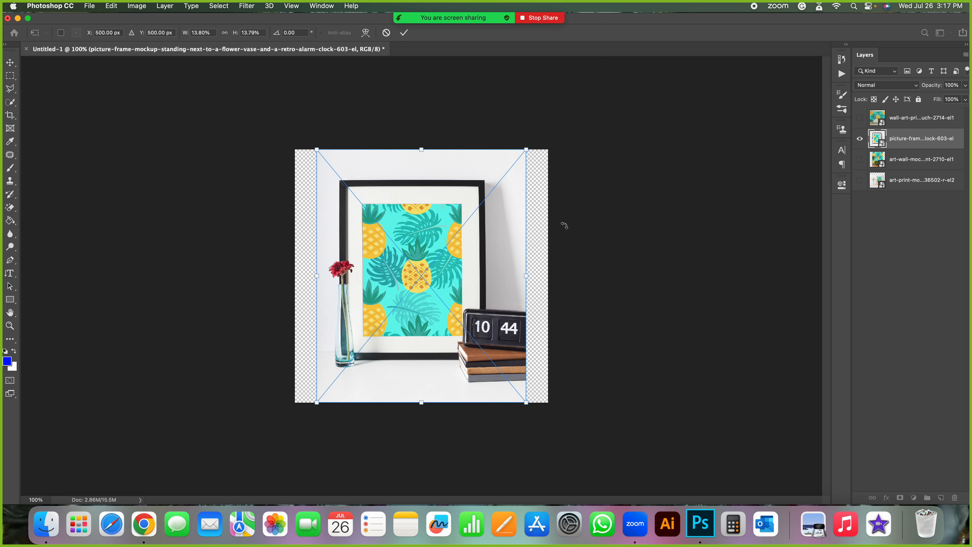
{"action": "left_click_drag", "start_coordinate": [527, 403], "coordinate": [547, 437]}
{"action": "left_click_drag", "start_coordinate": [314, 433], "coordinate": [285, 463]}
{"action": "left_click_drag", "start_coordinate": [393, 408], "coordinate": [395, 387]}
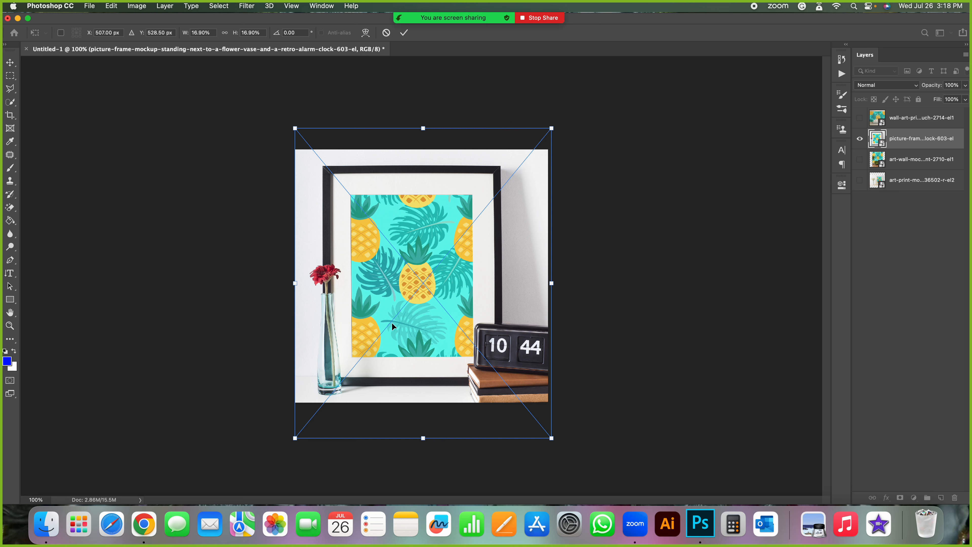
{"action": "mouse_move", "coordinate": [419, 245]}
{"action": "left_mouse_down"}
{"action": "mouse_move", "coordinate": [420, 279]}
{"action": "mouse_move", "coordinate": [418, 243]}
{"action": "left_mouse_up"}
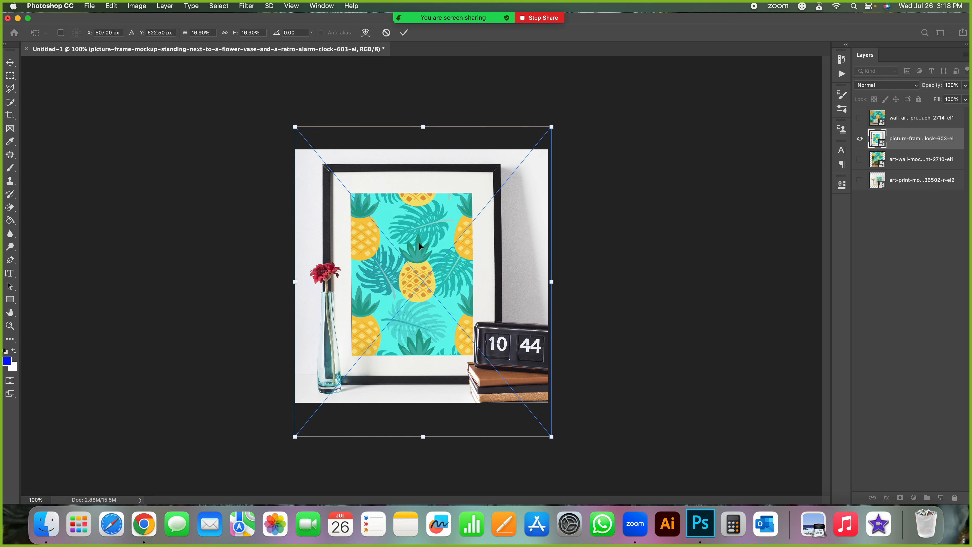
{"action": "left_click", "coordinate": [406, 33]}
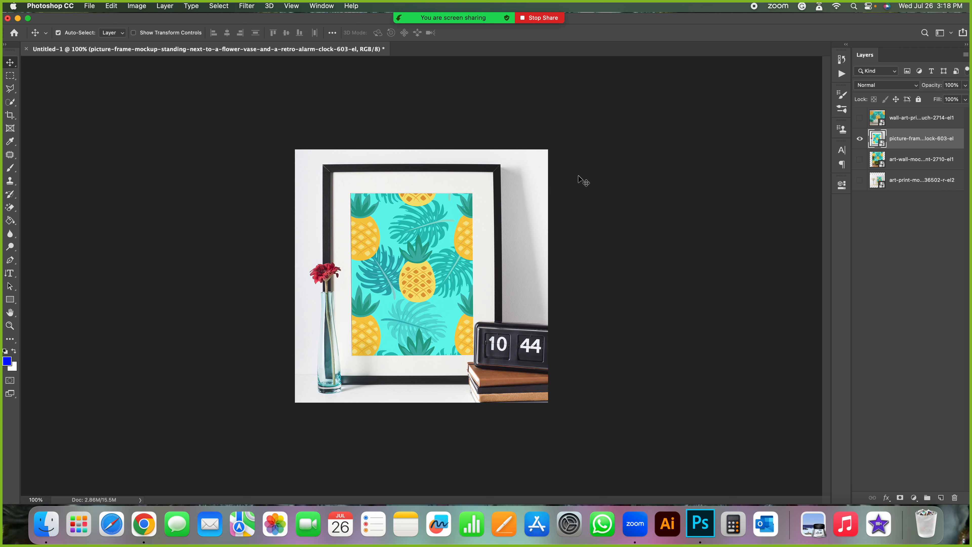
Open the macOS Screenshot tool and capture the canvas area showing the alarm clock picture frame mockup.
{"action": "key", "text": "super+space"}
{"action": "type", "text": "screenshot"}
{"action": "key", "text": "Return"}
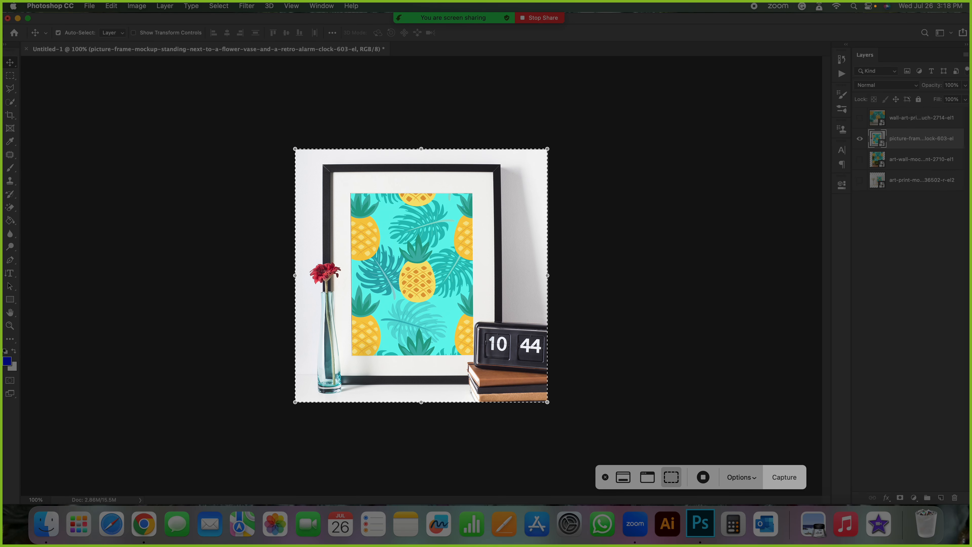
{"action": "key", "text": "Return"}
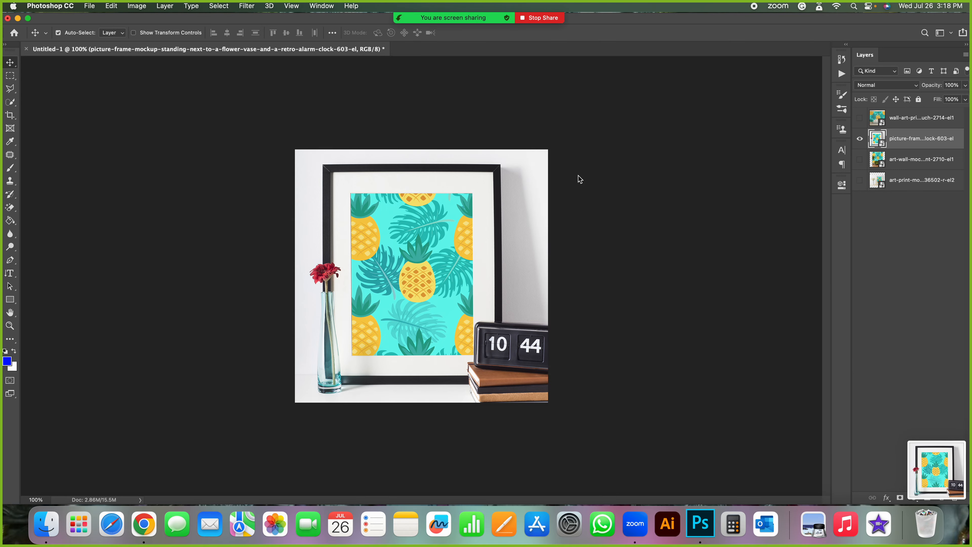
Hide the alarm clock picture frame layer, then show and select the green armchair mockup layer.
{"action": "left_click", "coordinate": [860, 141]}
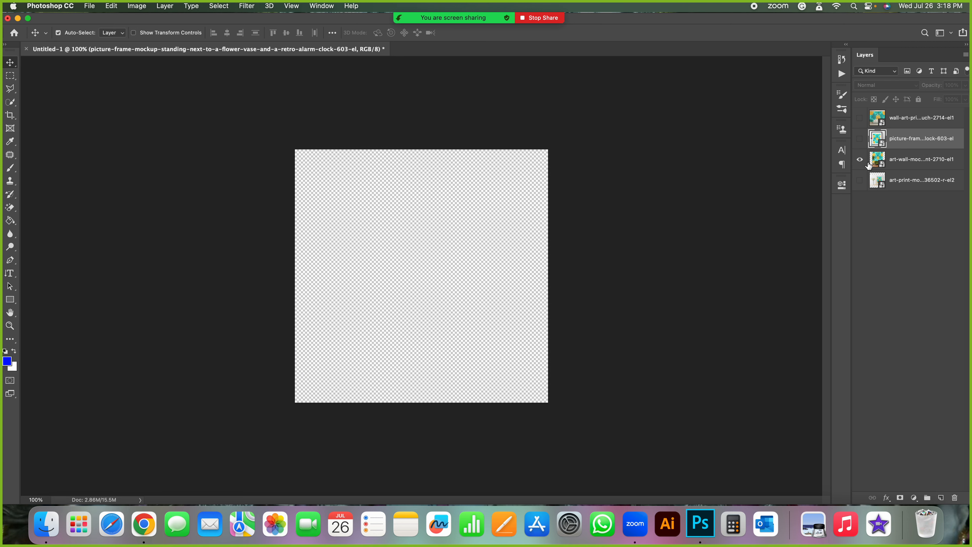
{"action": "left_click", "coordinate": [860, 160]}
{"action": "left_click", "coordinate": [906, 165]}
Scale the green armchair mockup layer to about 16.82% and center it vertically so it fills the square canvas.
{"action": "key", "text": "super+t"}
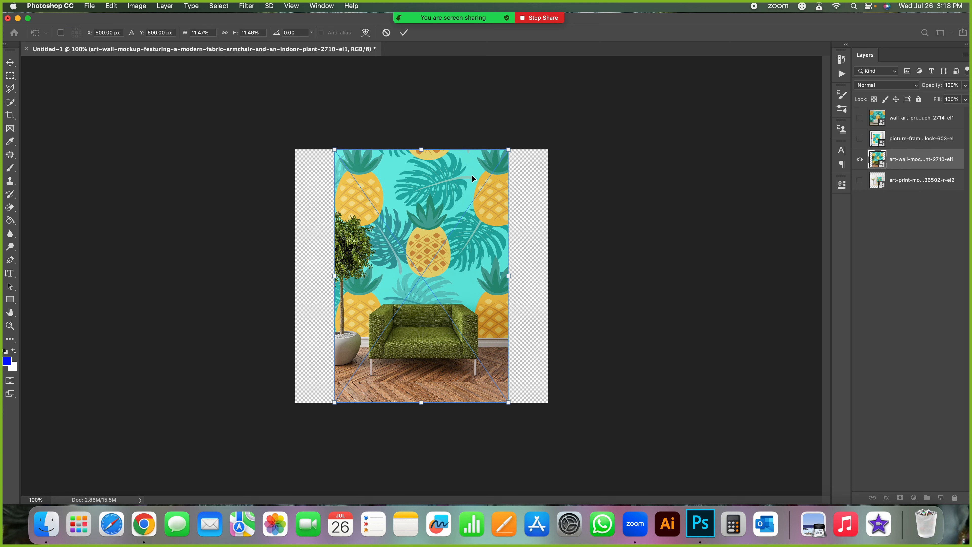
{"action": "left_click_drag", "start_coordinate": [508, 402], "coordinate": [551, 465]}
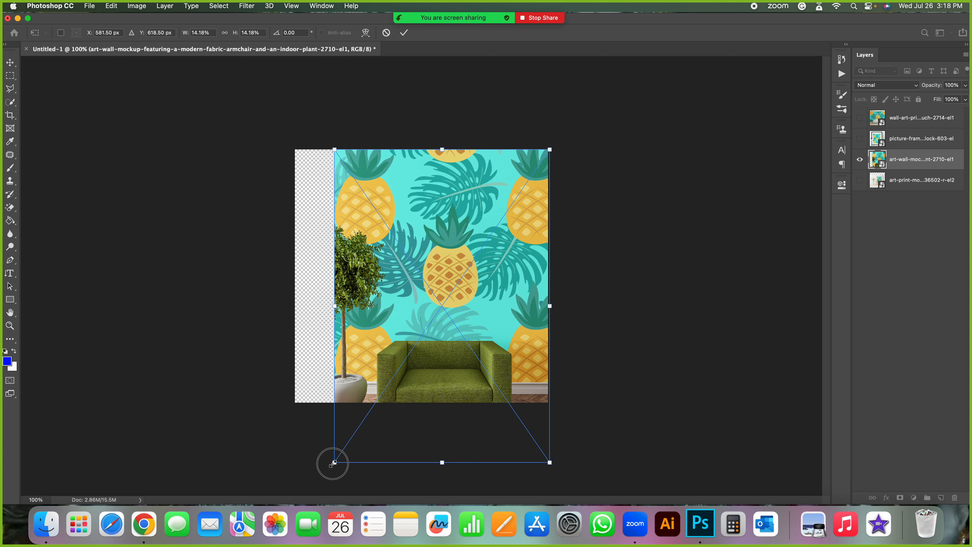
{"action": "left_click_drag", "start_coordinate": [334, 465], "coordinate": [338, 417]}
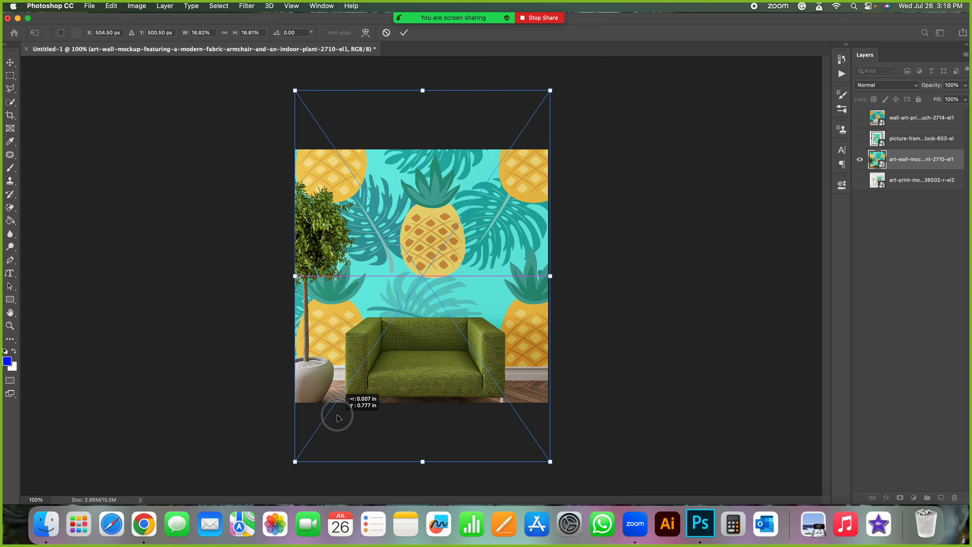
{"action": "key", "text": "Return"}
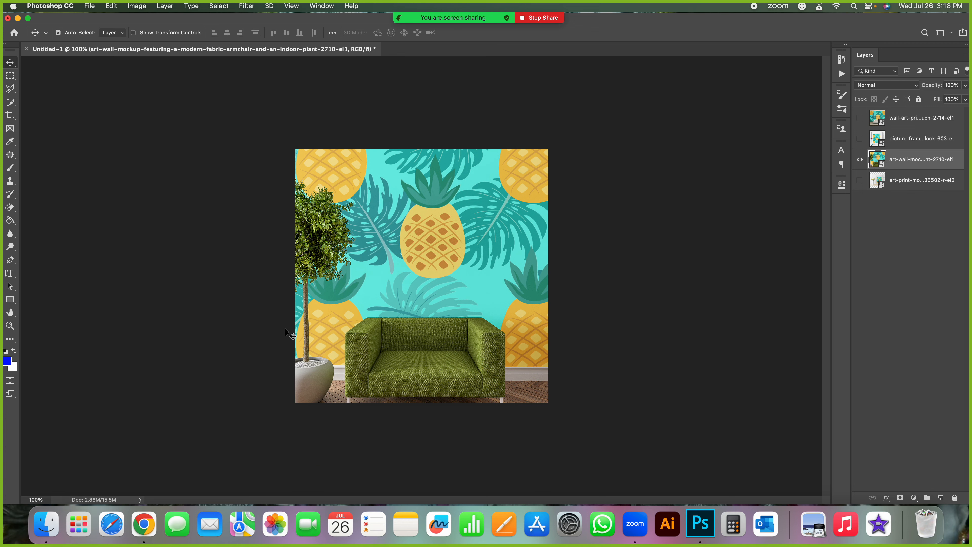
Open the macOS Screenshot tool and capture the canvas area showing the green armchair mockup.
{"action": "key", "text": "super+space"}
{"action": "type", "text": "scree"}
{"action": "key", "text": "Return"}
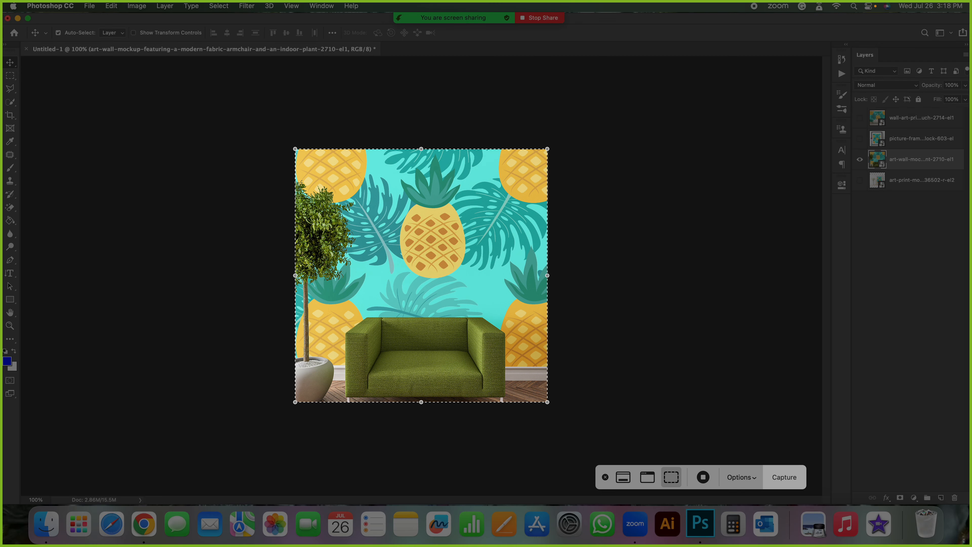
{"action": "key", "text": "Return"}
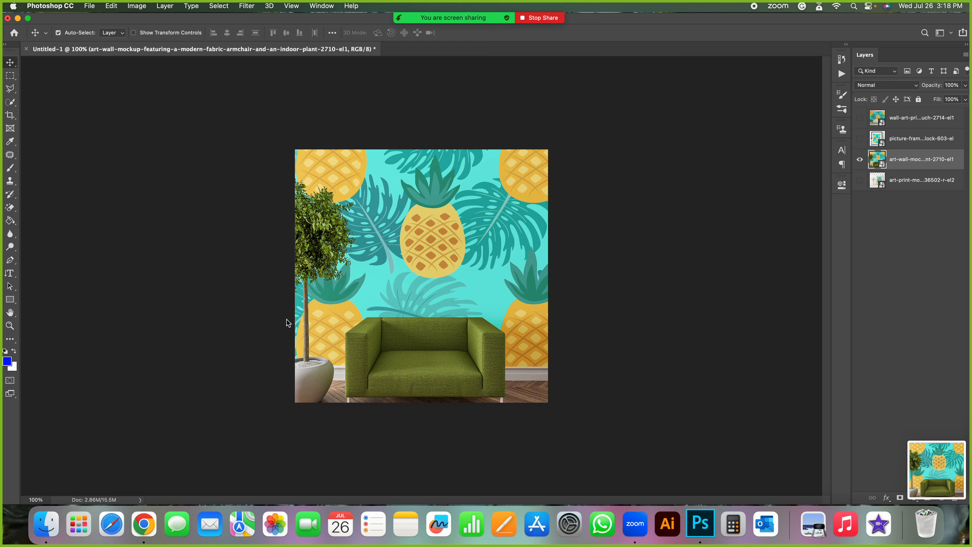
Hide the green armchair mockup layer, then show and select the golden frame and flower vase layer.
{"action": "left_click", "coordinate": [860, 159]}
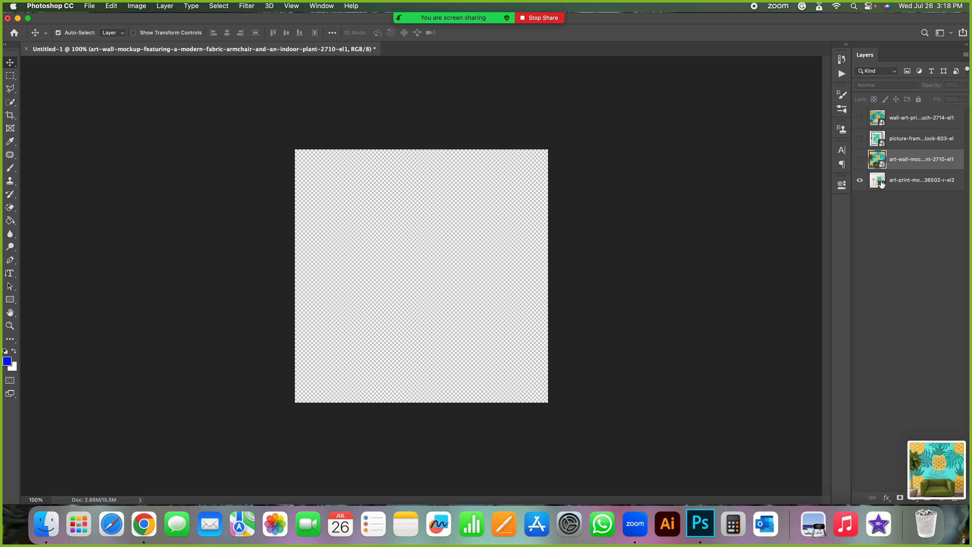
{"action": "left_click", "coordinate": [860, 180]}
{"action": "left_click", "coordinate": [897, 181]}
Enlarge the golden frame mockup layer proportionally beyond the canvas edges and shift it left so the frame sits nearer the canvas center.
{"action": "key", "text": "super+t"}
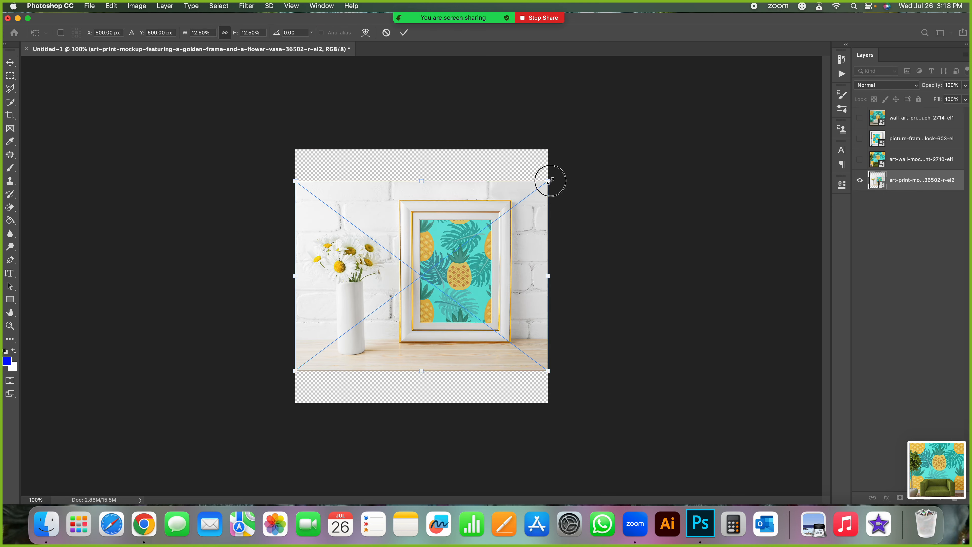
{"action": "left_click_drag", "start_coordinate": [551, 180], "coordinate": [587, 136]}
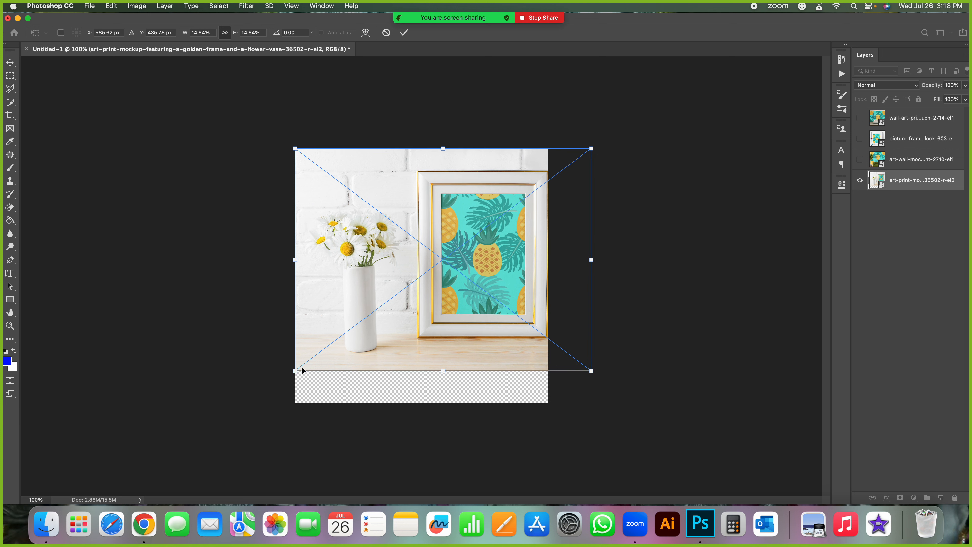
{"action": "left_click_drag", "start_coordinate": [297, 373], "coordinate": [249, 433]}
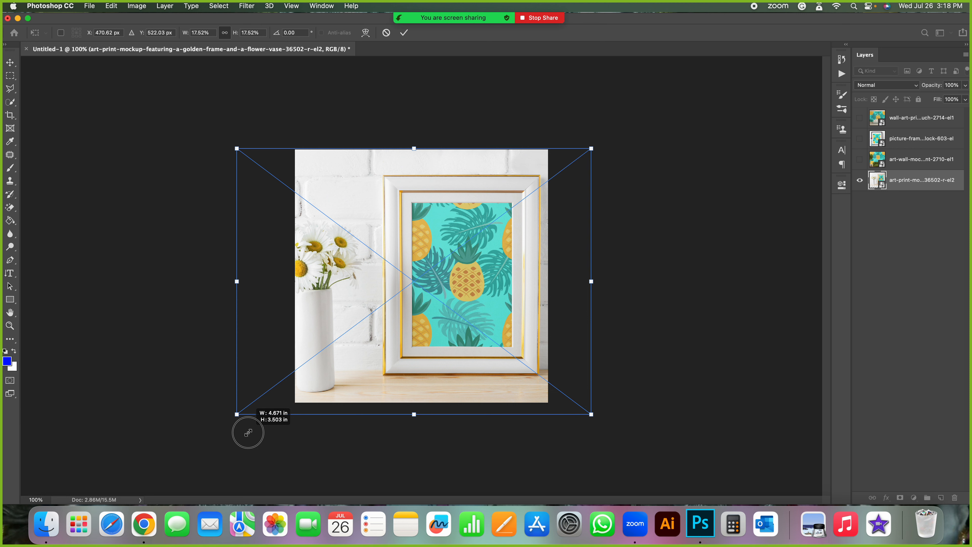
{"action": "left_click_drag", "start_coordinate": [249, 433], "coordinate": [262, 418]}
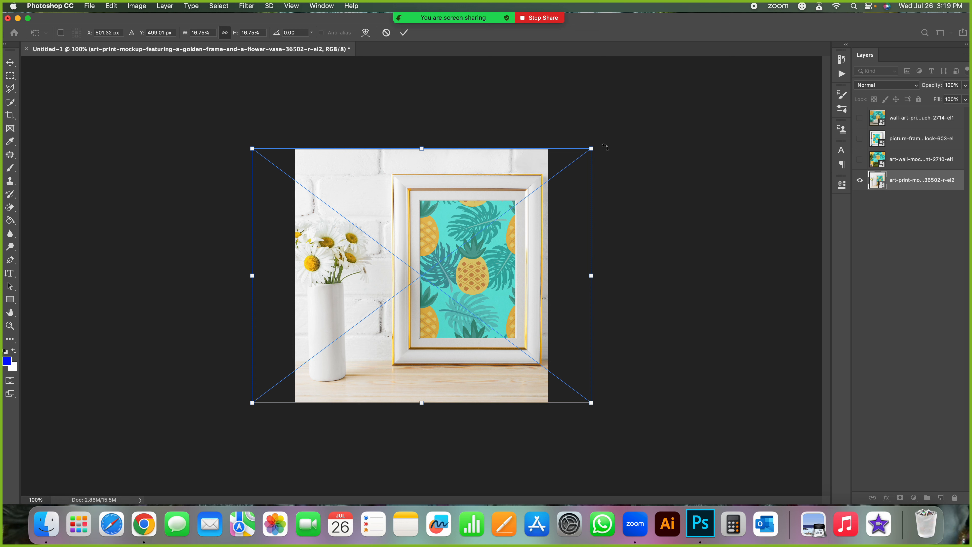
{"action": "left_click_drag", "start_coordinate": [592, 148], "coordinate": [612, 135]}
{"action": "left_click_drag", "start_coordinate": [611, 402], "coordinate": [614, 428]}
{"action": "left_click_drag", "start_coordinate": [482, 372], "coordinate": [436, 369]}
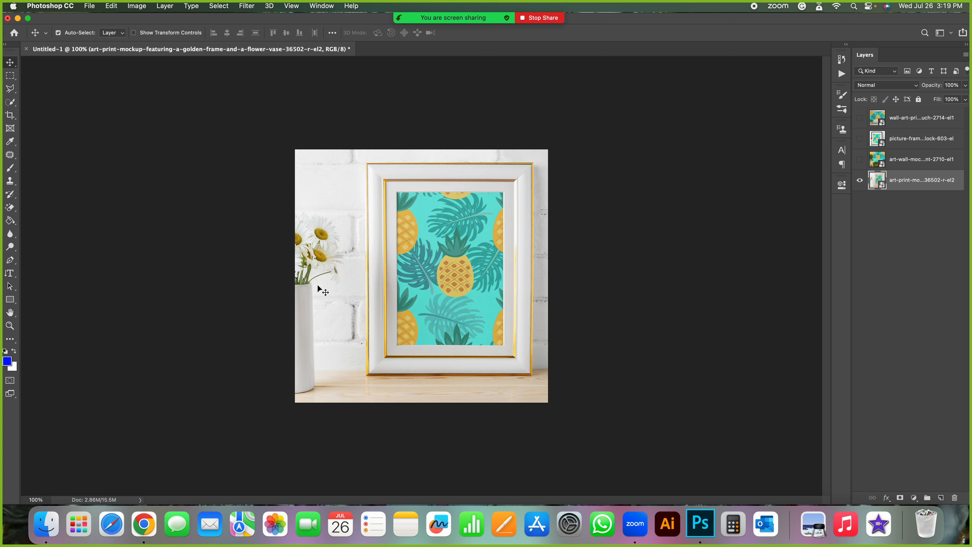
Open the macOS Screenshot tool and capture the canvas area showing the golden frame mockup.
{"action": "key", "text": "super+space"}
{"action": "type", "text": "screenshot"}
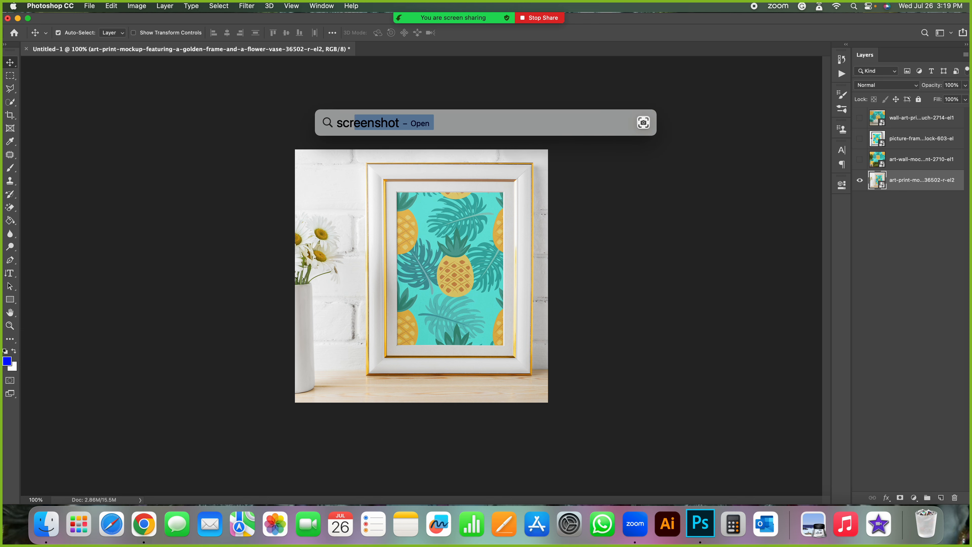
{"action": "key", "text": "Return"}
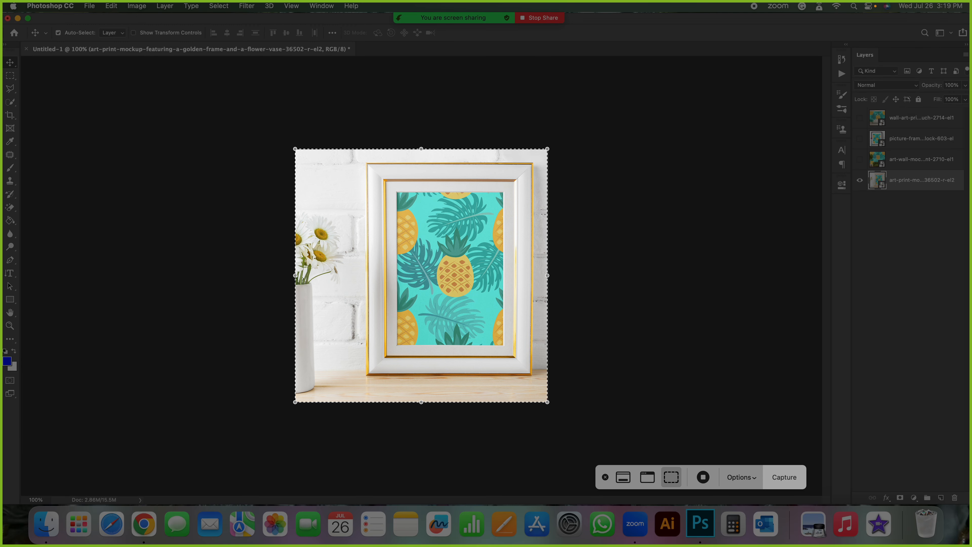
{"action": "key", "text": "Return"}
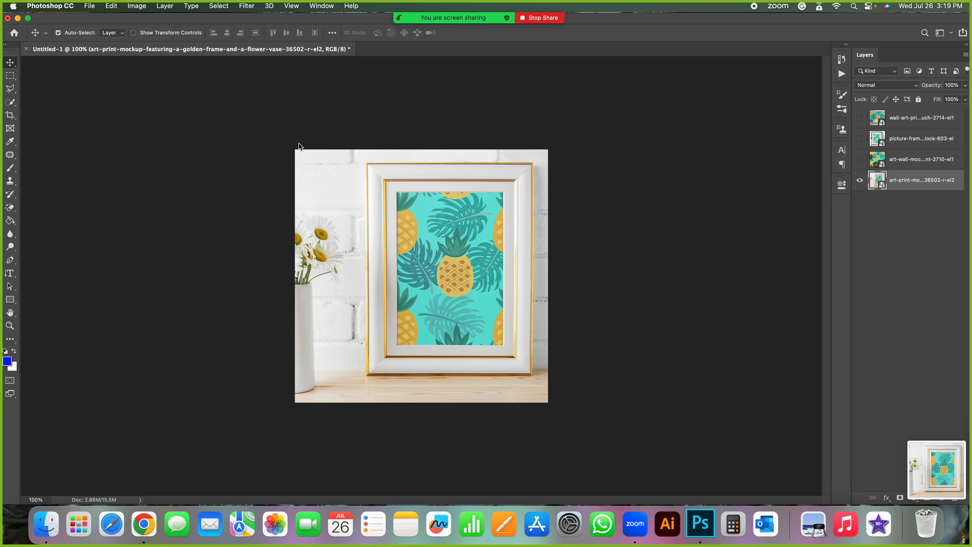
Switch to Finder's Downloads folder, select the four new mockup screenshots and preview them in Quick Look.
{"action": "key", "text": "ctrl+Right"}
{"action": "left_click", "coordinate": [565, 189]}
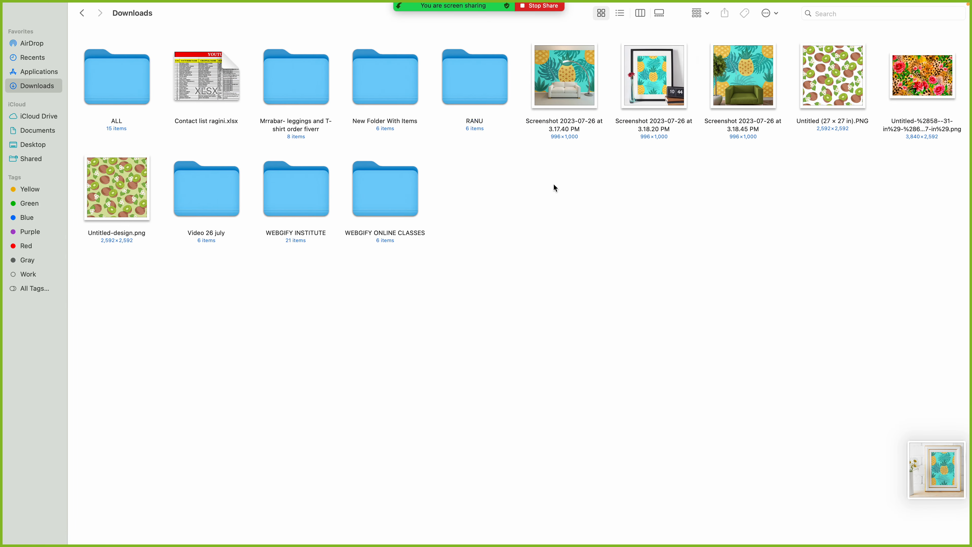
{"action": "left_click_drag", "start_coordinate": [548, 177], "coordinate": [808, 123]}
{"action": "key", "text": "space"}
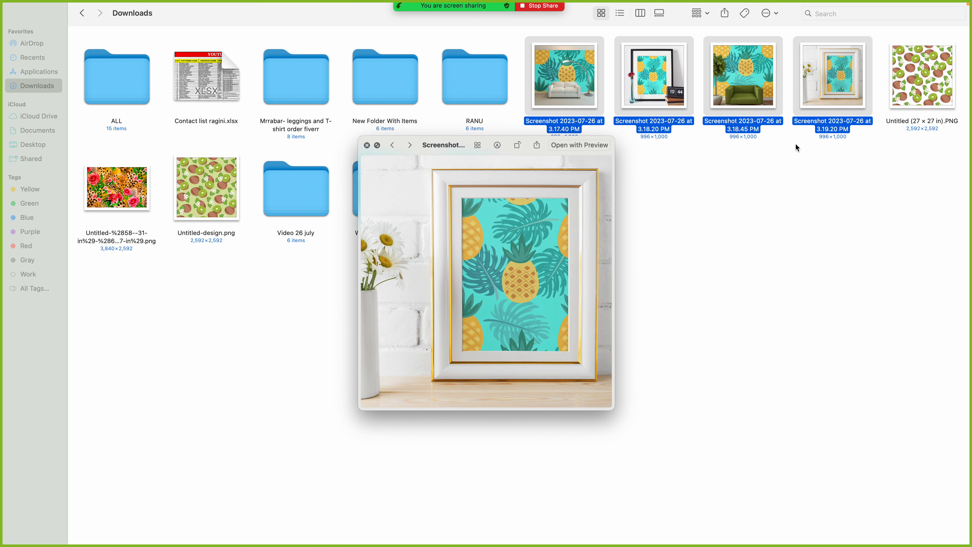
{"action": "key", "text": "Right"}
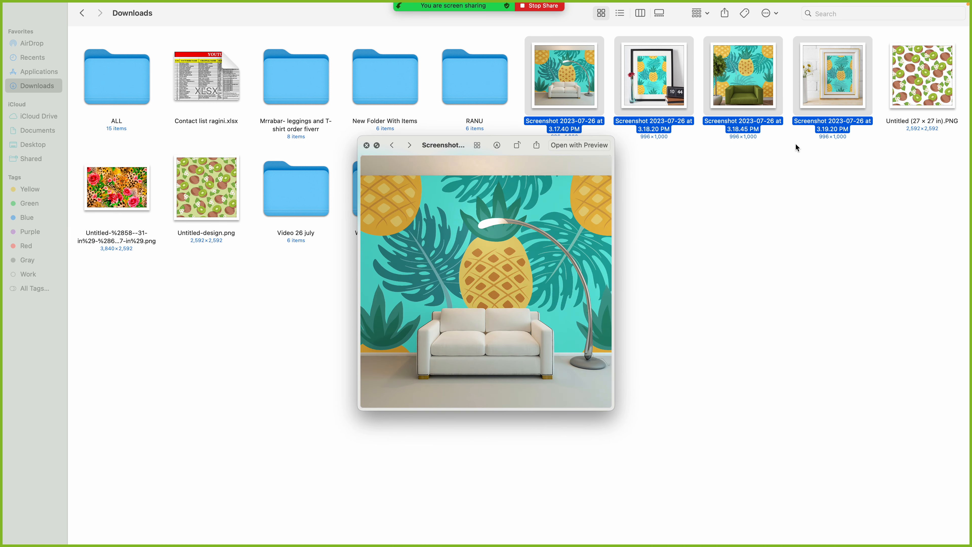
{"action": "key", "text": "Right"}
{"action": "key", "text": "Right"}
{"action": "key", "text": "Left"}
Clear the multiple selection, preview the mockup screenshots individually through to the golden frame one, and close the preview.
{"action": "left_click", "coordinate": [796, 144]}
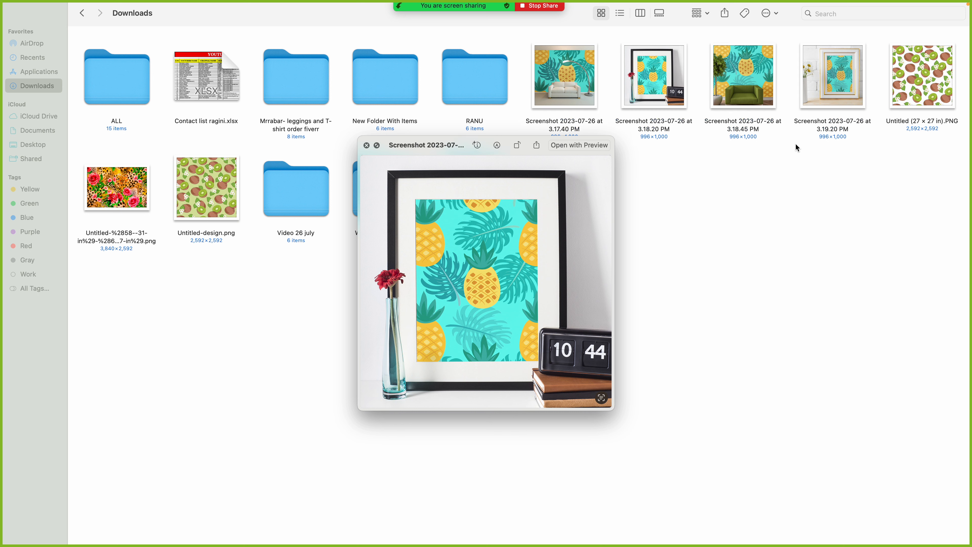
{"action": "key", "text": "Left"}
{"action": "key", "text": "Left"}
{"action": "key", "text": "Left"}
{"action": "key", "text": "Up"}
{"action": "key", "text": "Right"}
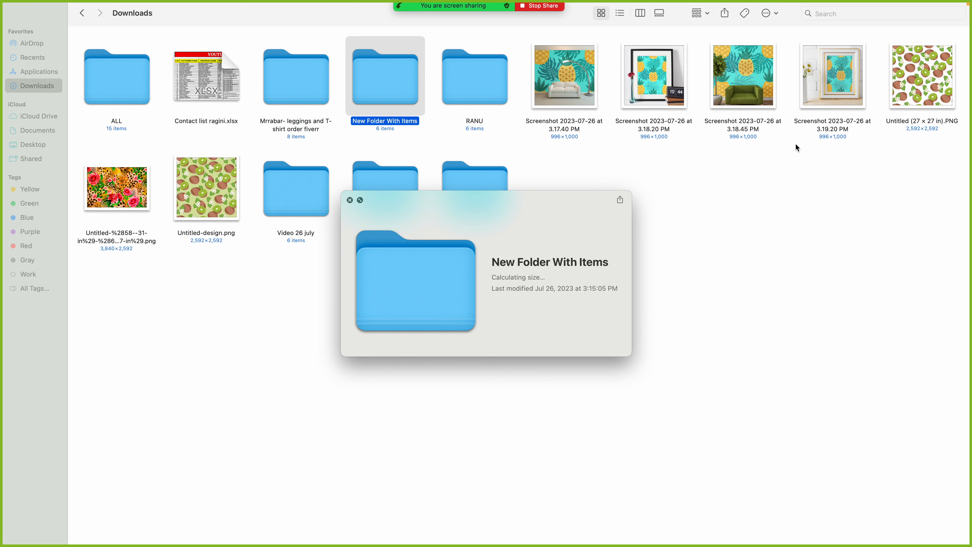
{"action": "key", "text": "Right"}
{"action": "key", "text": "Right"}
{"action": "key", "text": "Right"}
{"action": "key", "text": "Right"}
{"action": "key", "text": "Right"}
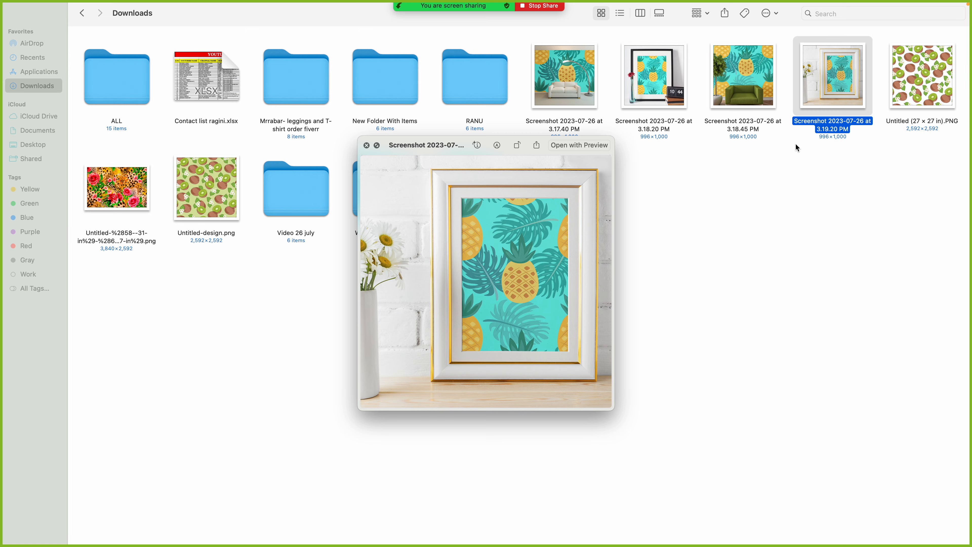
{"action": "key", "text": "space"}
Switch to Chrome and close all the individual Placeit mockup editor tabs, keeping the wall art mockups search results open.
{"action": "key", "text": "super+Tab"}
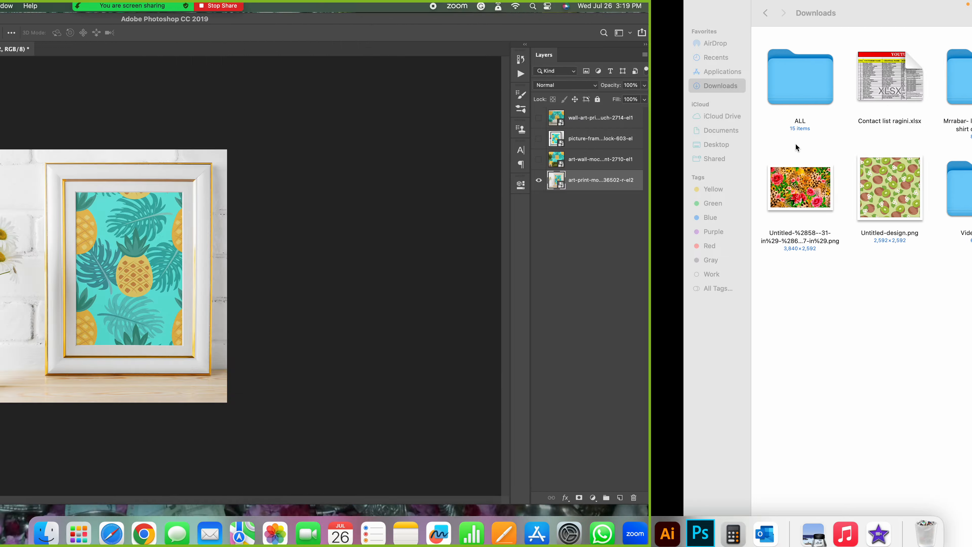
{"action": "key", "text": "super+Tab"}
{"action": "key", "text": "super+Tab"}
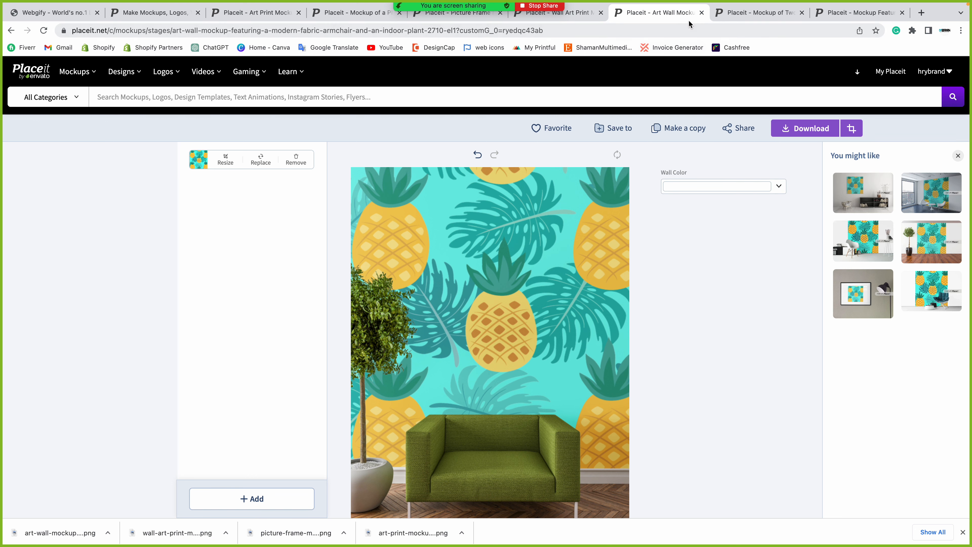
{"action": "left_click", "coordinate": [702, 13]}
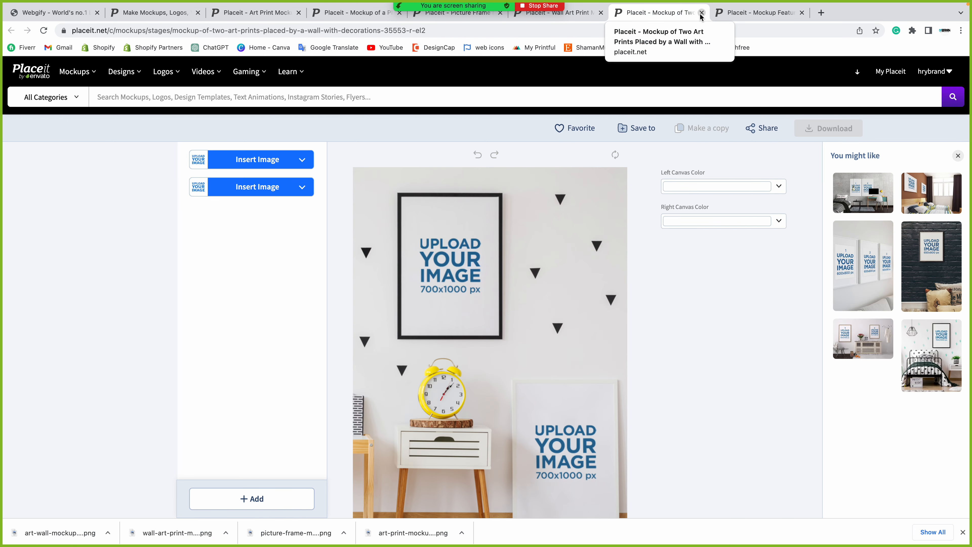
{"action": "left_click", "coordinate": [702, 13]}
{"action": "left_click", "coordinate": [702, 13]}
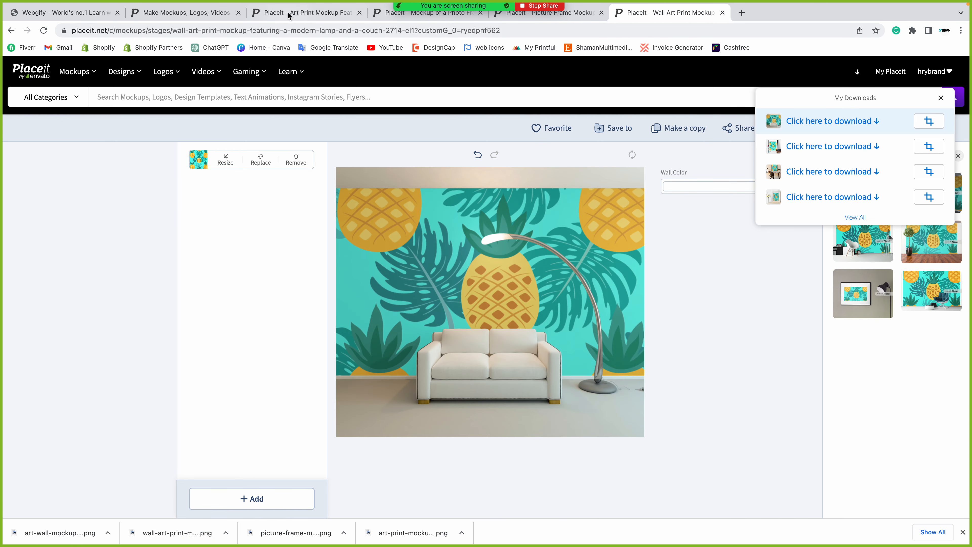
{"action": "left_click", "coordinate": [325, 13]}
{"action": "left_click", "coordinate": [360, 13]}
{"action": "left_click", "coordinate": [360, 12]}
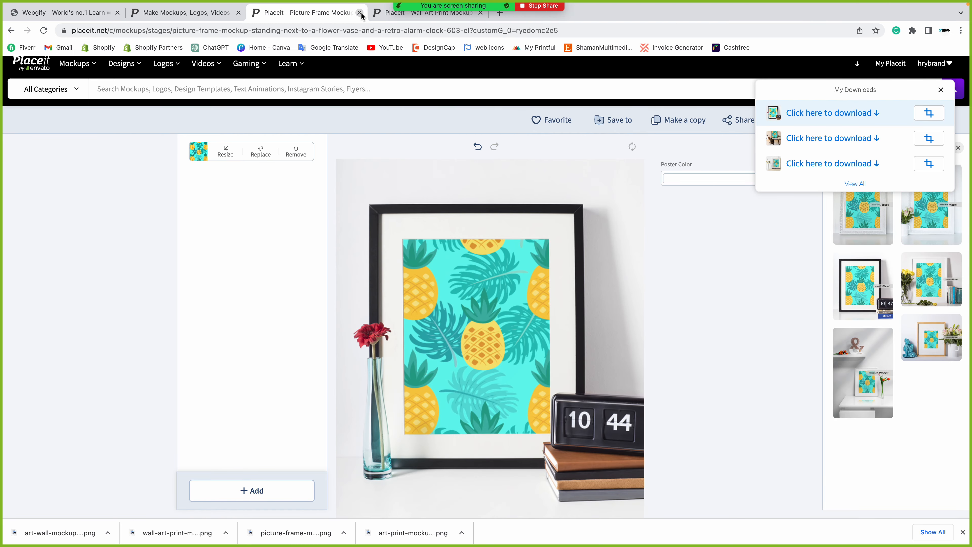
{"action": "left_click", "coordinate": [360, 12]}
{"action": "left_click", "coordinate": [360, 13]}
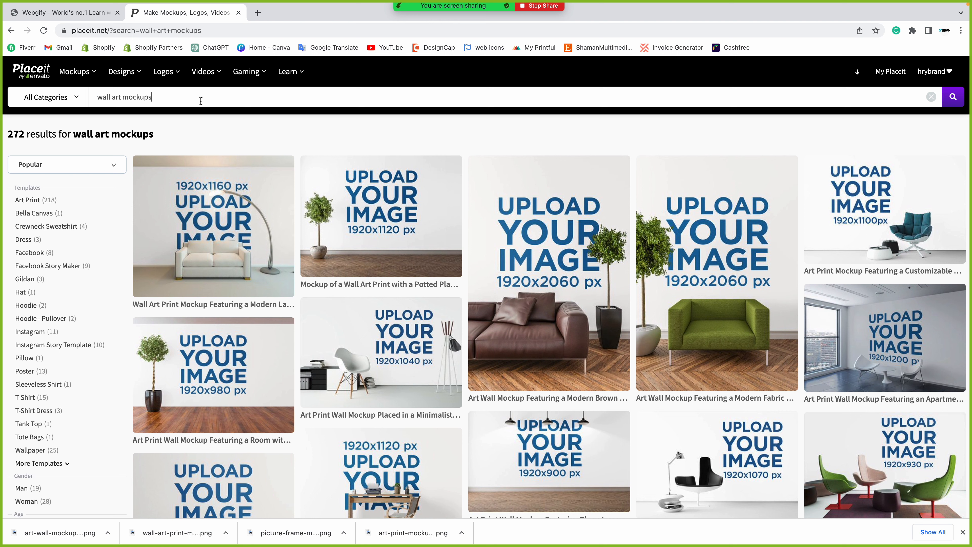
Search Placeit for "gadgets" and open the hard cover book on a table mockup in a new browser tab.
{"action": "left_click", "coordinate": [224, 103]}
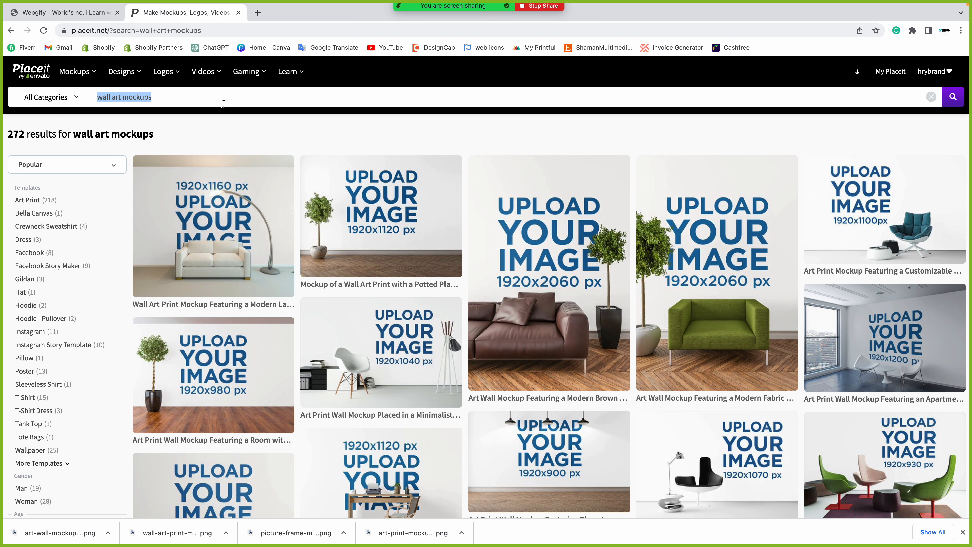
{"action": "type", "text": "gadgets"}
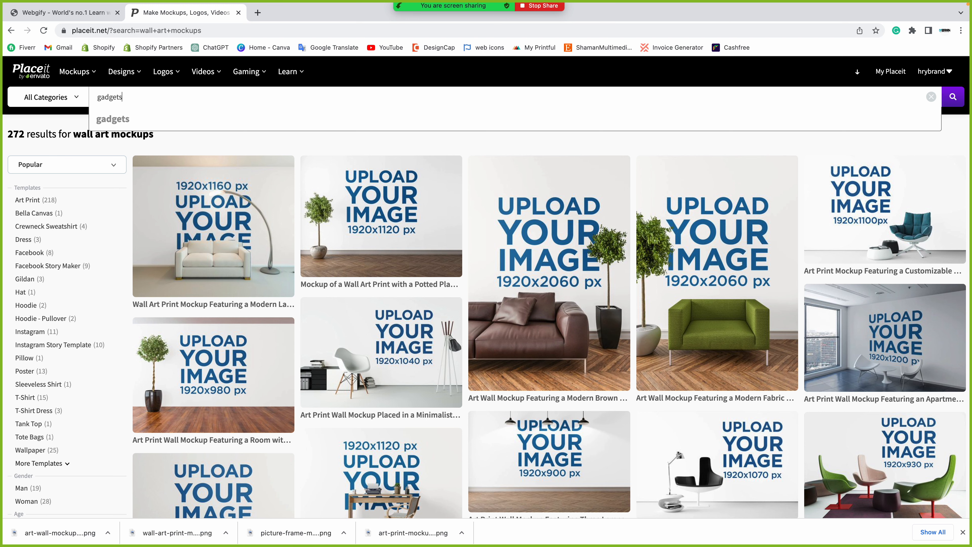
{"action": "key", "text": "Return"}
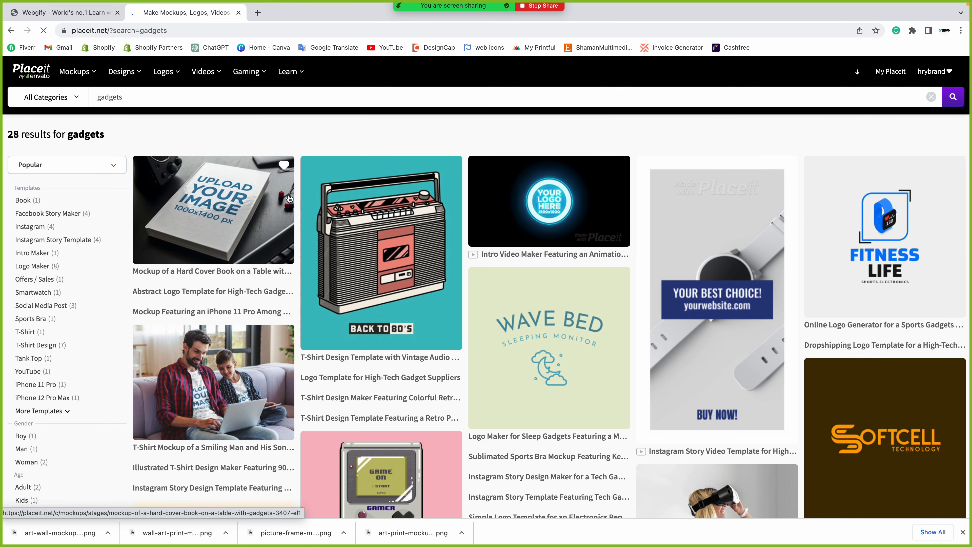
{"action": "scroll", "coordinate": [283, 200], "scroll_direction": "down", "scroll_amount": 1}
{"action": "right_click", "coordinate": [225, 191]}
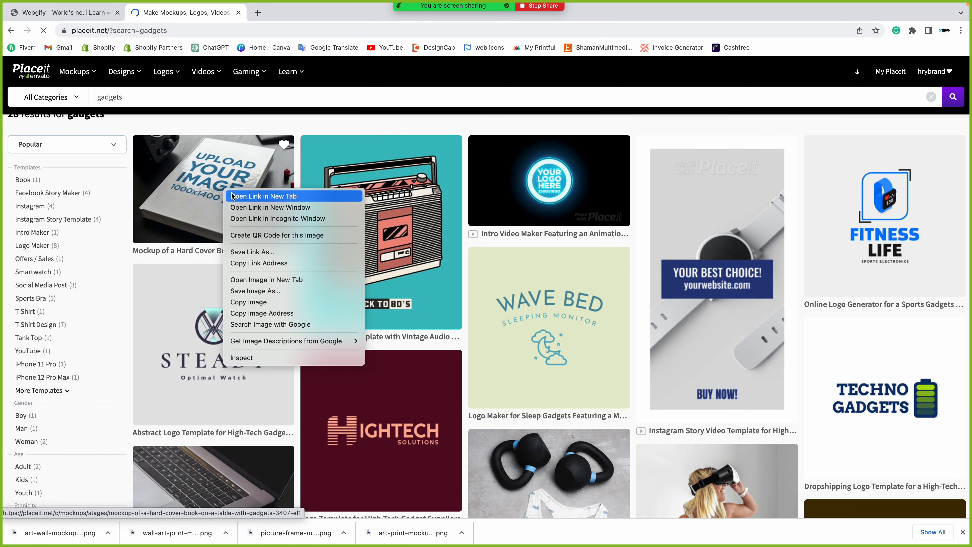
{"action": "left_click", "coordinate": [243, 196]}
Search for "phonecase" and open the mockup of an iPhone case lying over another iPhone in a new browser tab.
{"action": "scroll", "coordinate": [158, 148], "scroll_direction": "down", "scroll_amount": 20}
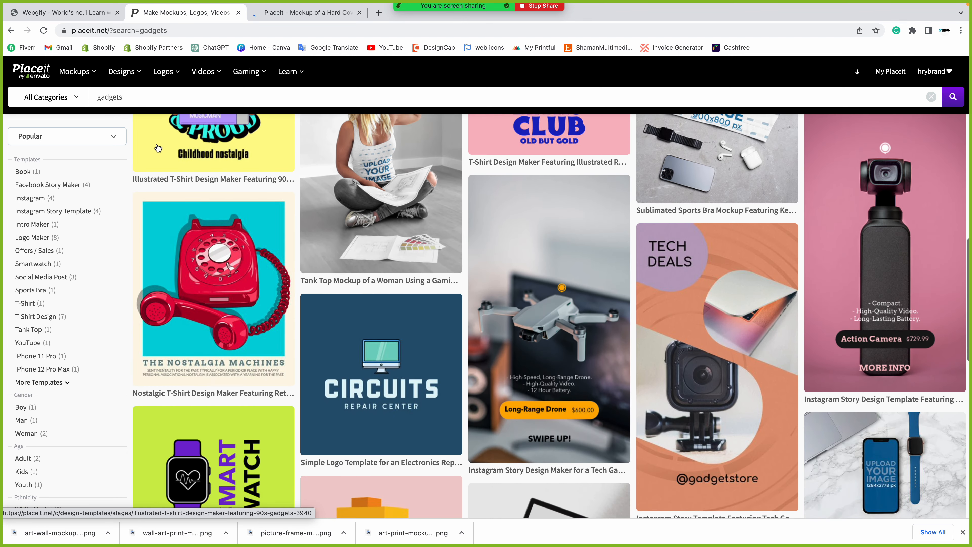
{"action": "left_click_drag", "start_coordinate": [123, 97], "coordinate": [68, 99]}
{"action": "type", "text": "phonecae"}
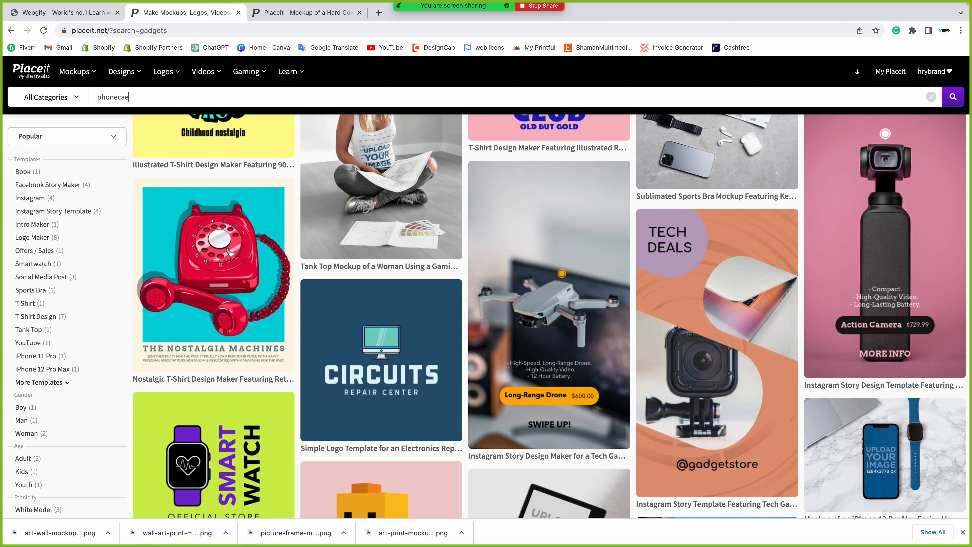
{"action": "key", "text": "BackSpace"}
{"action": "key", "text": "BackSpace"}
{"action": "type", "text": "ase"}
{"action": "key", "text": "Return"}
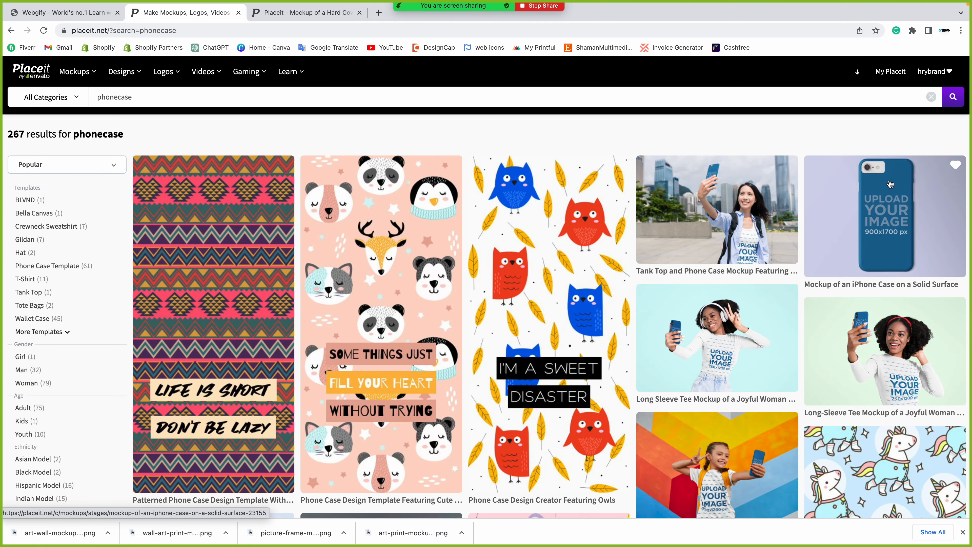
{"action": "scroll", "coordinate": [719, 210], "scroll_direction": "down", "scroll_amount": 1}
{"action": "scroll", "coordinate": [719, 210], "scroll_direction": "down", "scroll_amount": 4}
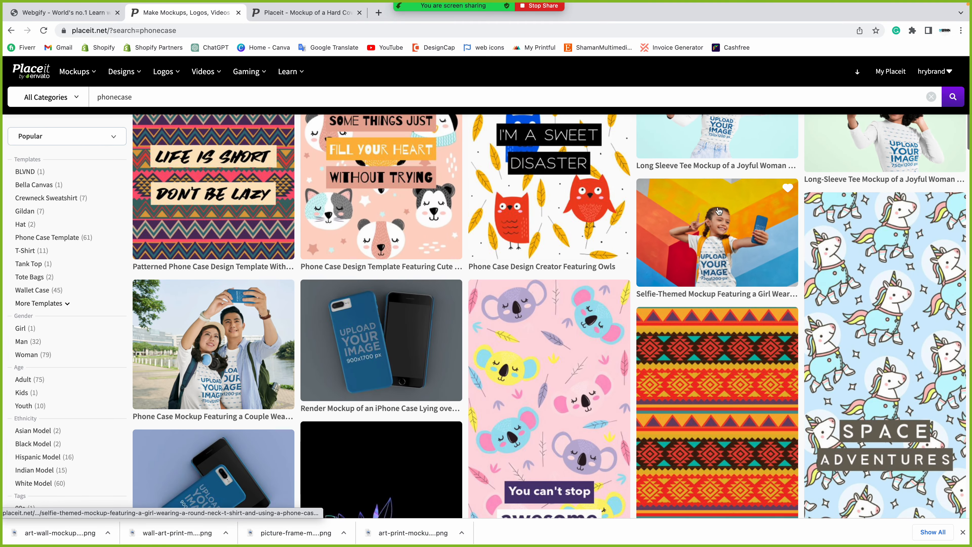
{"action": "right_click", "coordinate": [376, 241]}
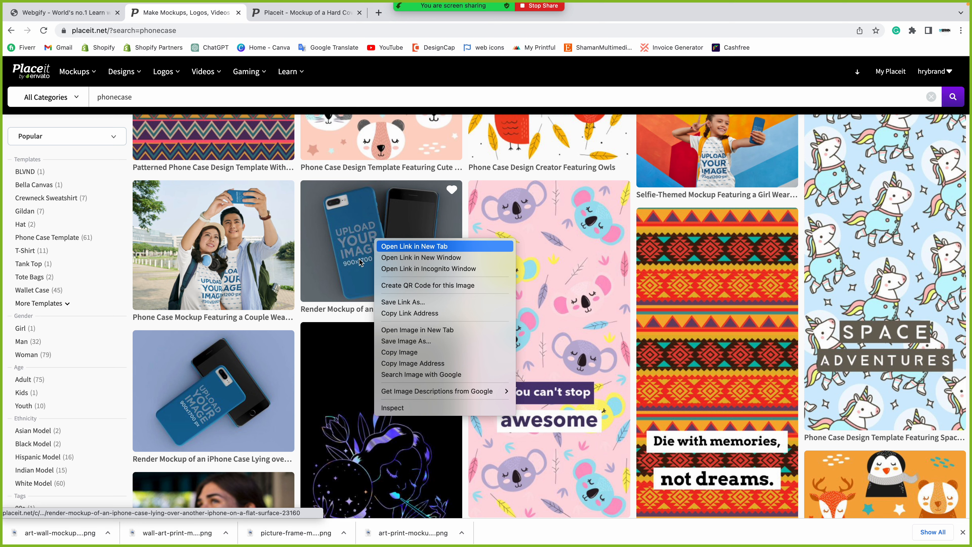
{"action": "left_click", "coordinate": [414, 246]}
Open the phone case mockup featuring a woman in a hijab in a new browser tab.
{"action": "scroll", "coordinate": [368, 276], "scroll_direction": "down", "scroll_amount": 10}
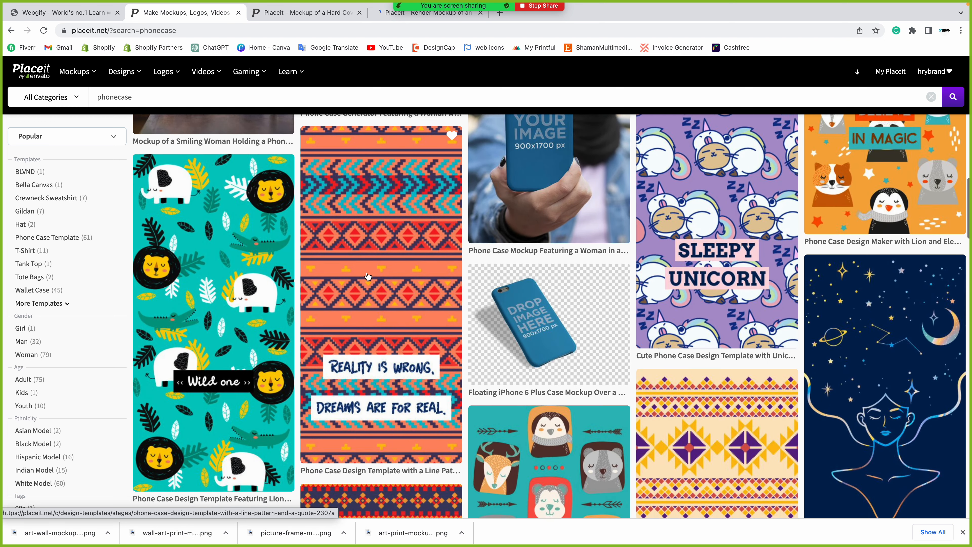
{"action": "scroll", "coordinate": [368, 277], "scroll_direction": "up", "scroll_amount": 4}
{"action": "right_click", "coordinate": [553, 238]}
{"action": "left_click", "coordinate": [564, 247]}
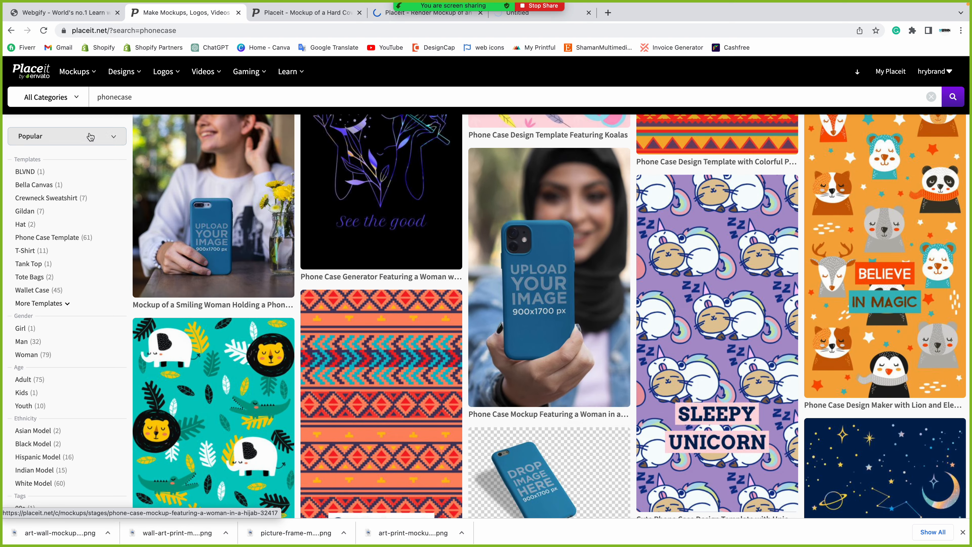
Search for "laptop" and open the mockup of a young man working on his MacBook Pro in a new browser tab.
{"action": "double_click", "coordinate": [115, 97]}
{"action": "key", "text": "BackSpace"}
{"action": "type", "text": "lapt"}
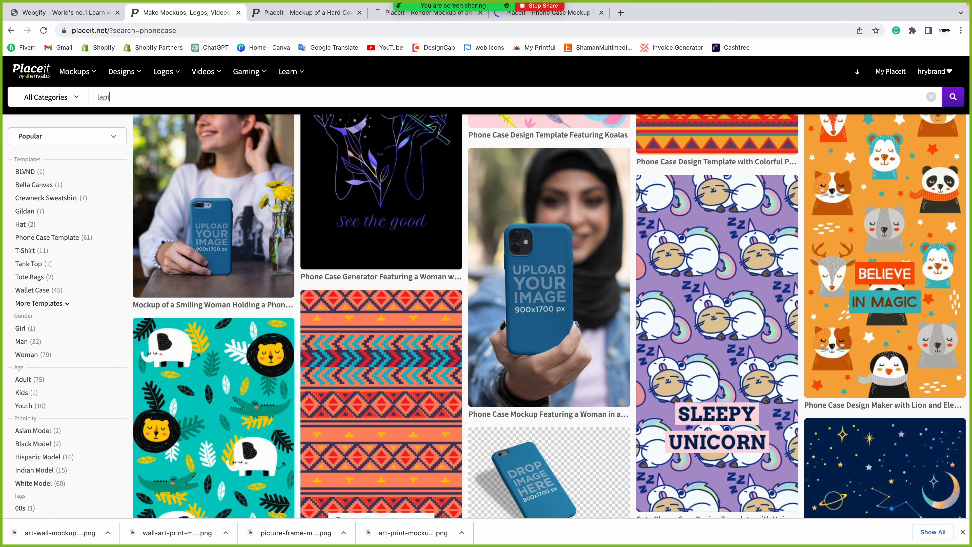
{"action": "type", "text": "op"}
{"action": "key", "text": "Return"}
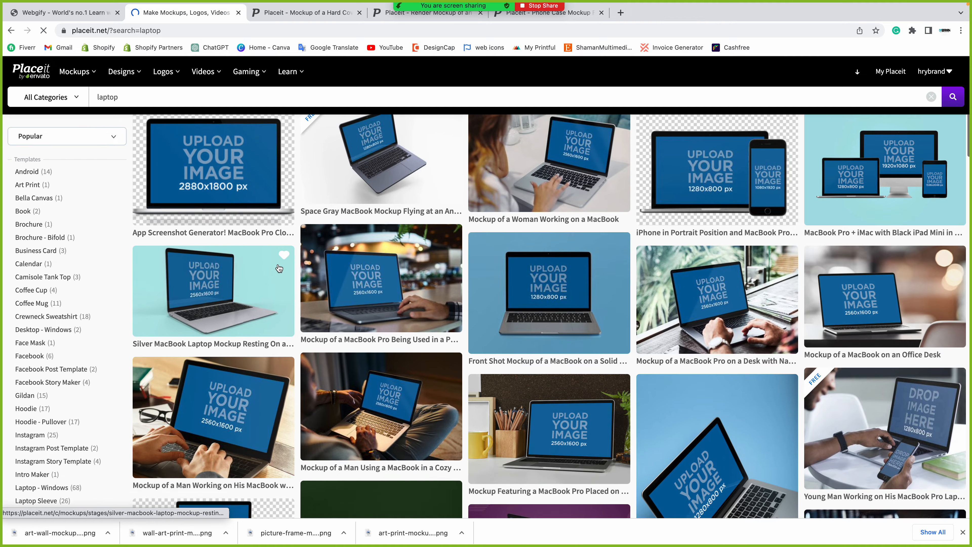
{"action": "scroll", "coordinate": [279, 268], "scroll_direction": "down", "scroll_amount": 5}
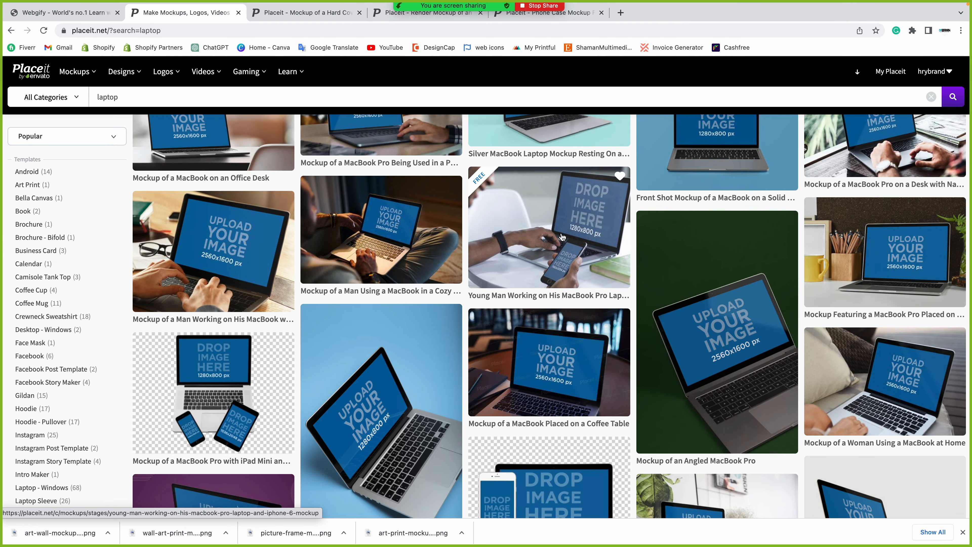
{"action": "right_click", "coordinate": [562, 238]}
{"action": "left_click", "coordinate": [605, 238]}
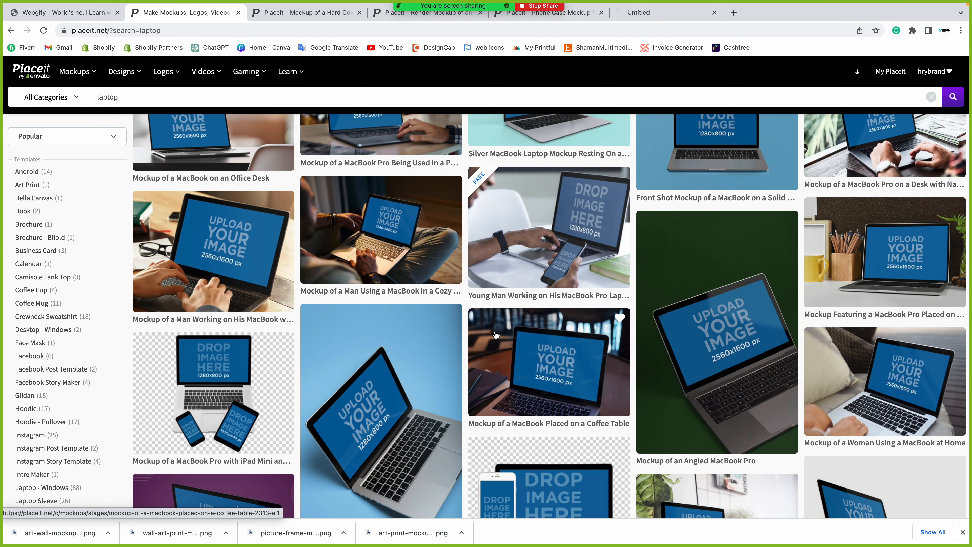
Refine the mockup search to "laptop cover".
{"action": "scroll", "coordinate": [497, 334], "scroll_direction": "down", "scroll_amount": 1}
{"action": "scroll", "coordinate": [497, 334], "scroll_direction": "down", "scroll_amount": 8}
{"action": "mouse_move", "coordinate": [284, 7]}
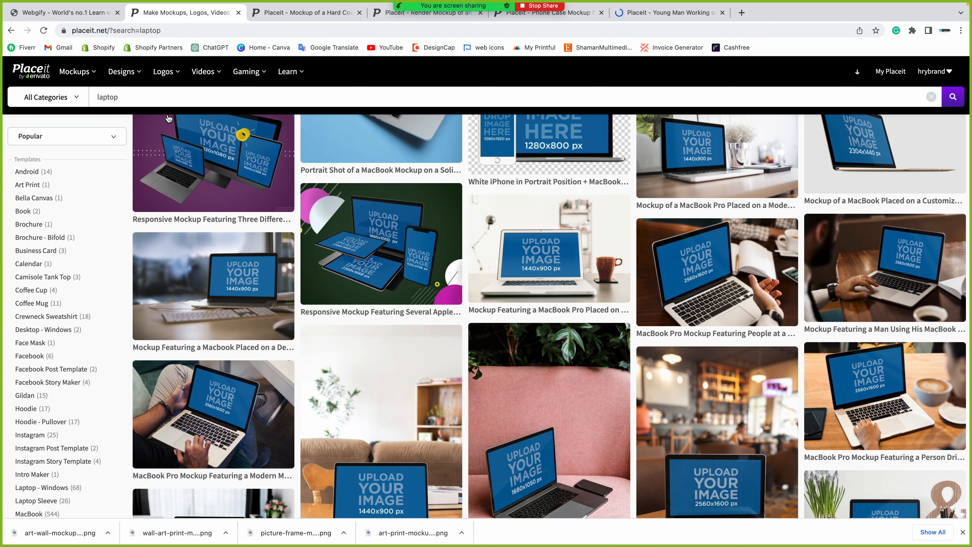
{"action": "left_click", "coordinate": [162, 101]}
{"action": "type", "text": "s"}
{"action": "key", "text": "BackSpace"}
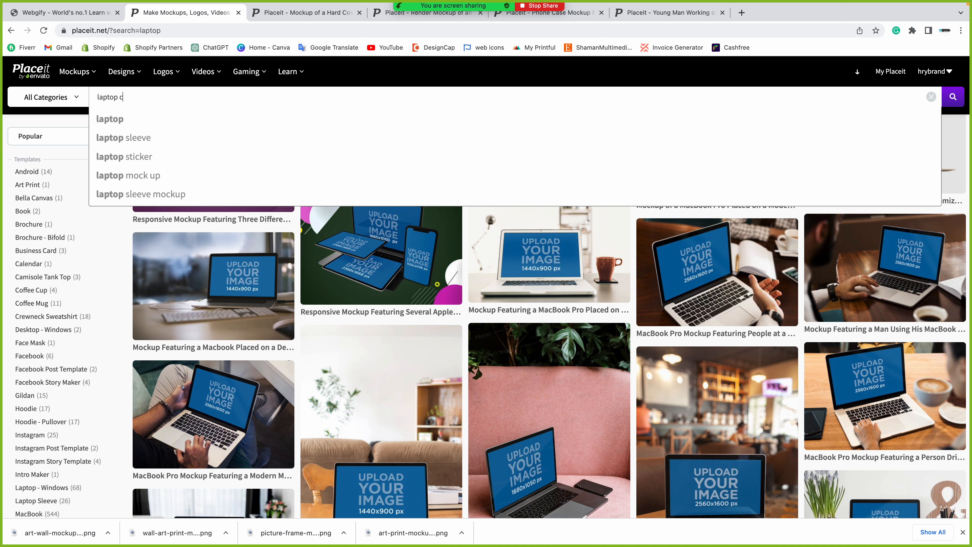
{"action": "type", "text": "cover"}
{"action": "key", "text": "Return"}
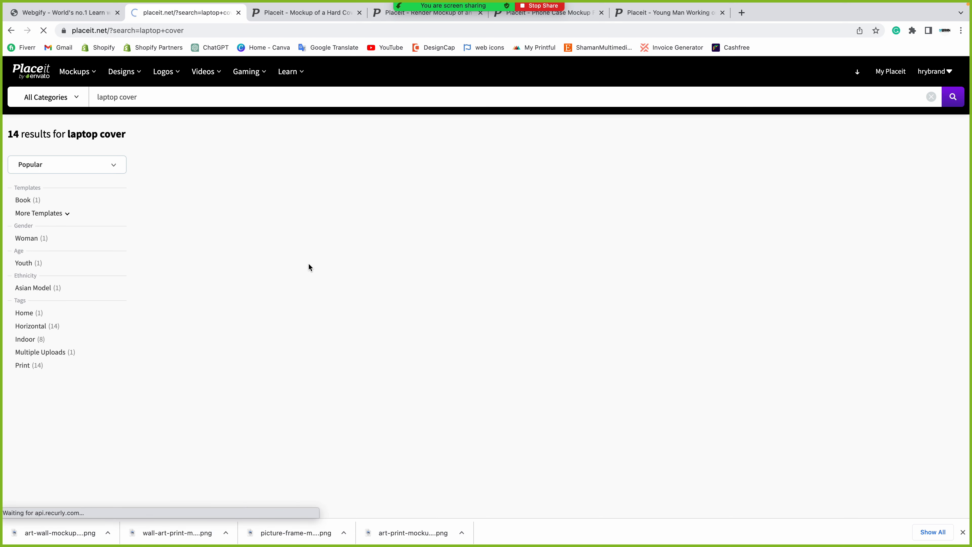
Open the laptop cover mockup placed on a wooden table next to a coffee in a new browser tab.
{"action": "scroll", "coordinate": [343, 222], "scroll_direction": "down", "scroll_amount": 6}
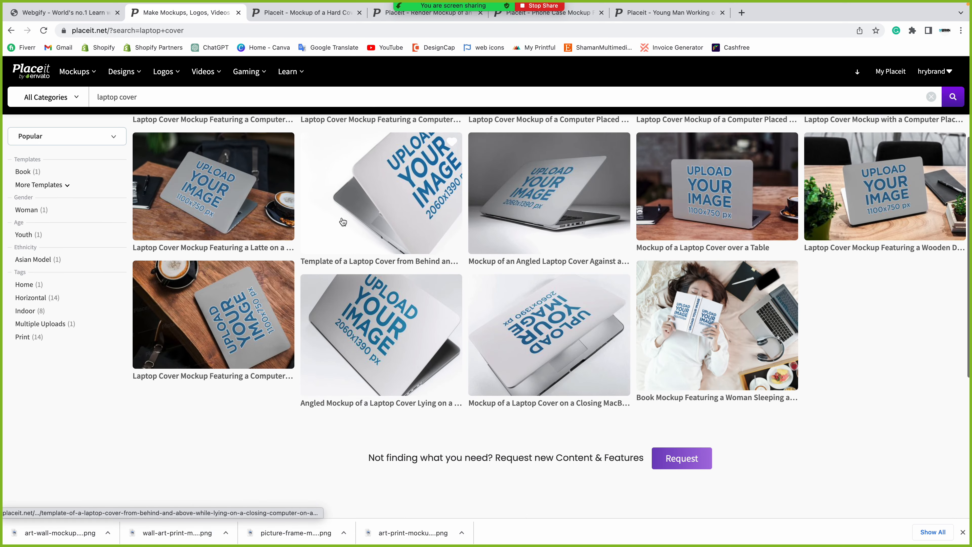
{"action": "scroll", "coordinate": [623, 266], "scroll_direction": "up", "scroll_amount": 6}
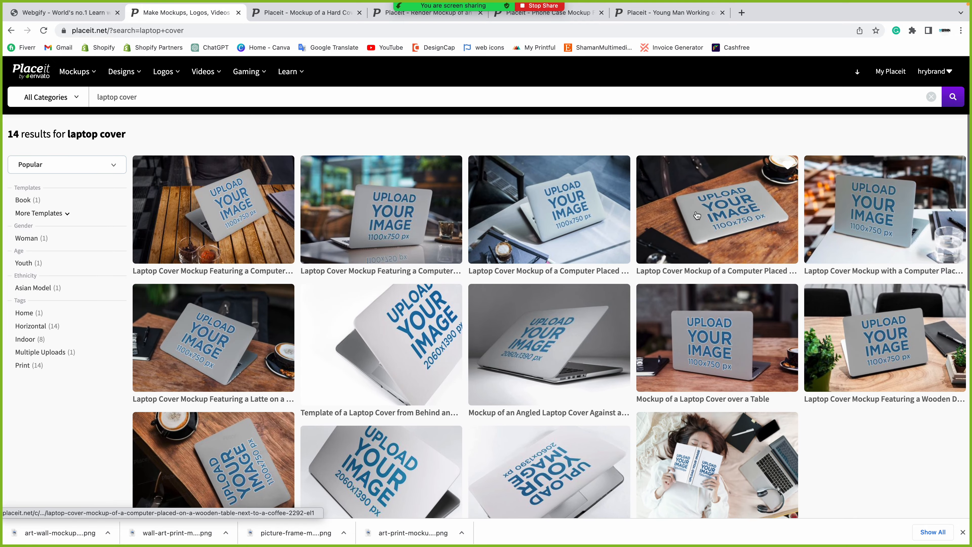
{"action": "right_click", "coordinate": [709, 196]}
{"action": "left_click", "coordinate": [746, 206]}
Reposition and crop the pineapple pattern at 144% to cover the hard cover book, and hide the floating meeting controls.
{"action": "left_click", "coordinate": [305, 12]}
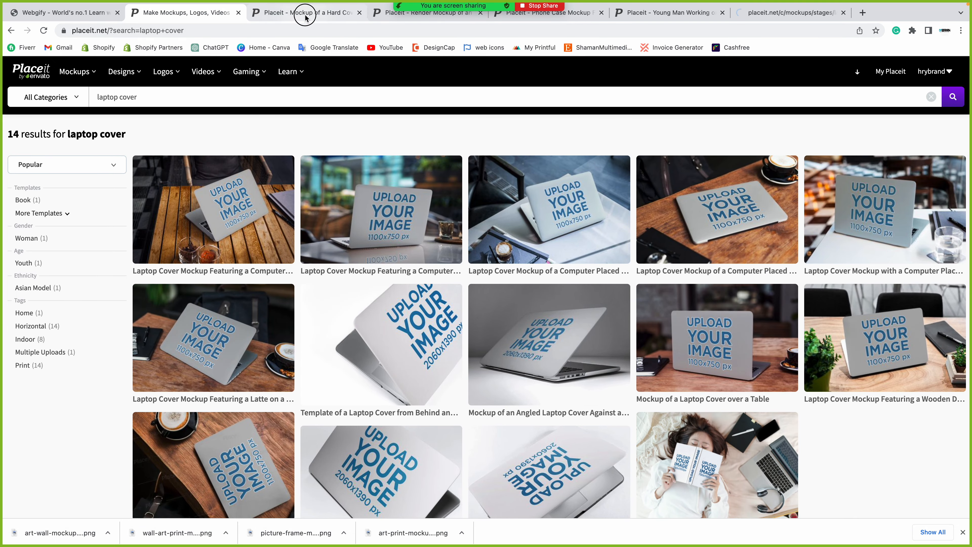
{"action": "left_click", "coordinate": [223, 162]}
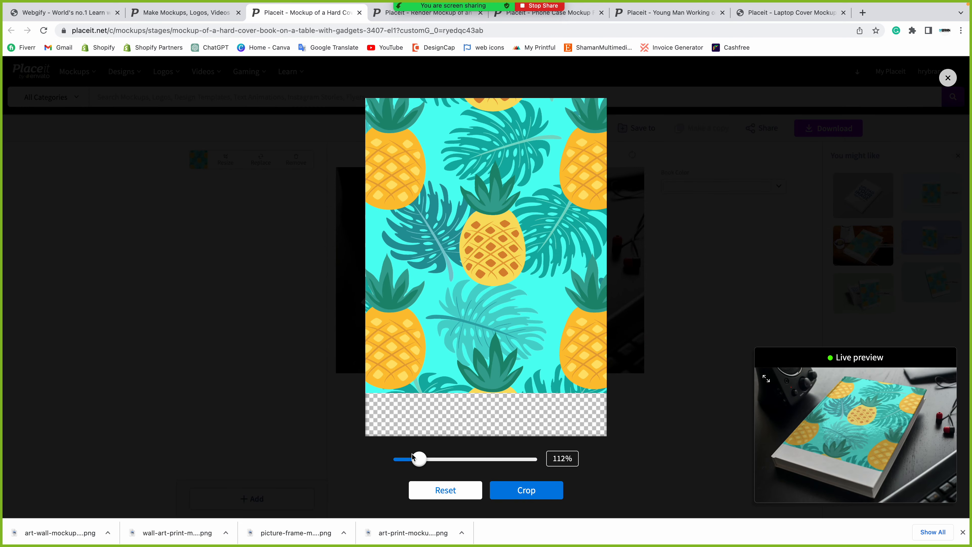
{"action": "left_click_drag", "start_coordinate": [453, 353], "coordinate": [451, 388]}
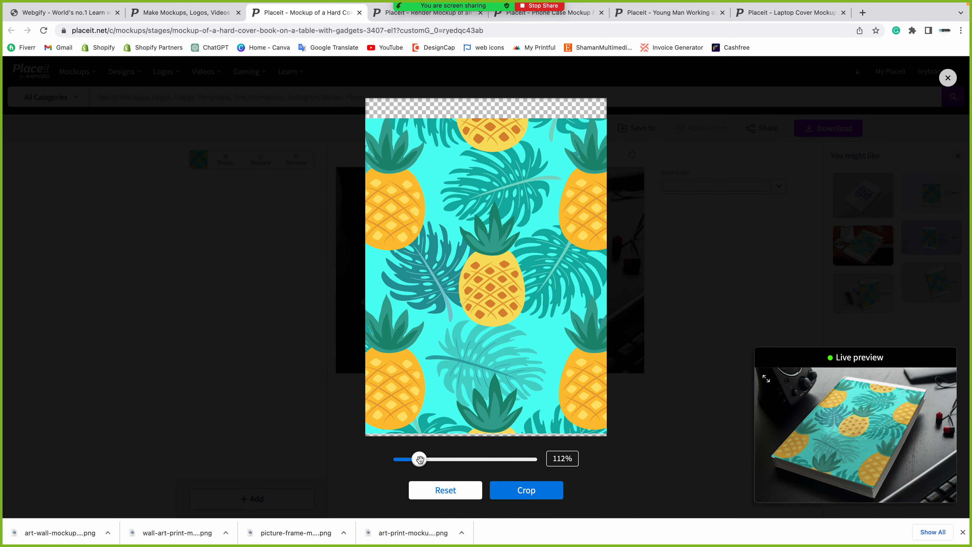
{"action": "left_click_drag", "start_coordinate": [419, 459], "coordinate": [430, 459]}
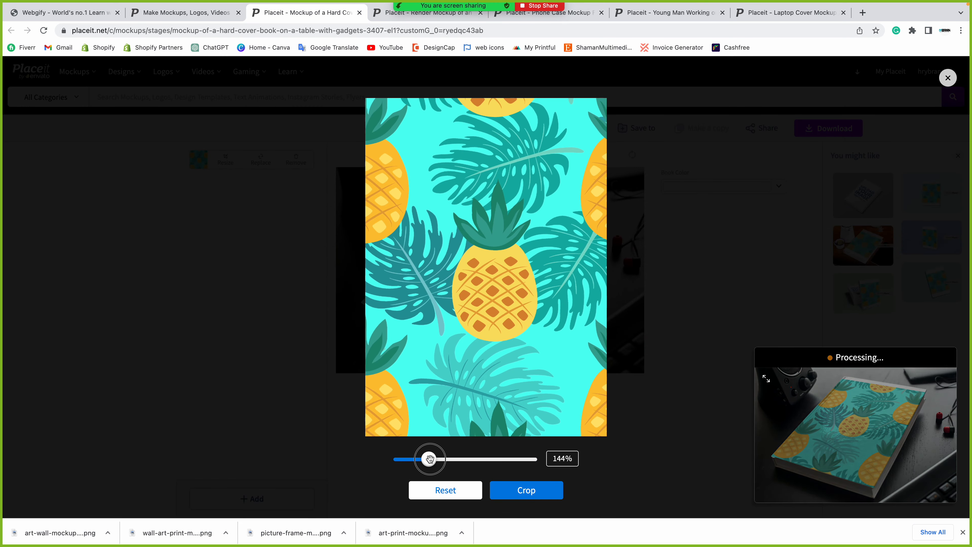
{"action": "left_click", "coordinate": [526, 497]}
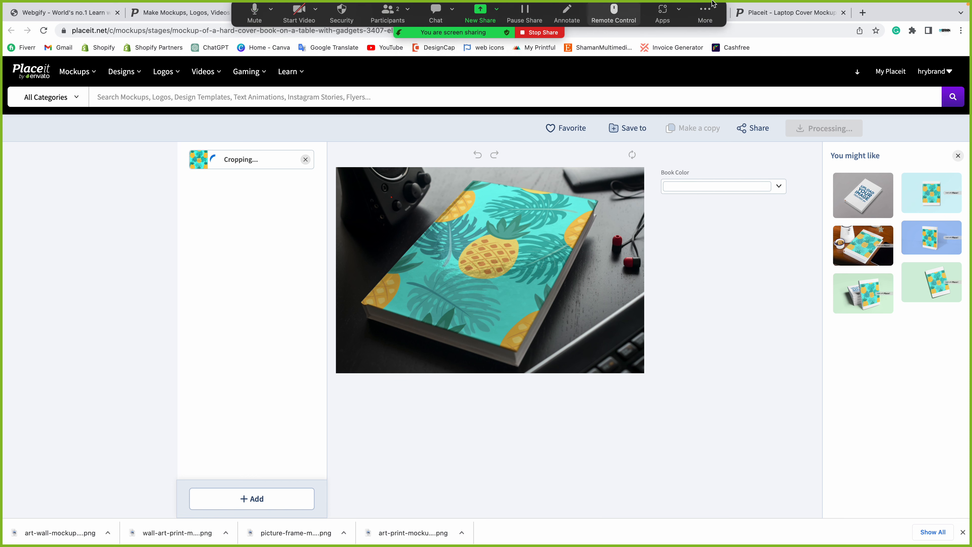
{"action": "left_click", "coordinate": [706, 14]}
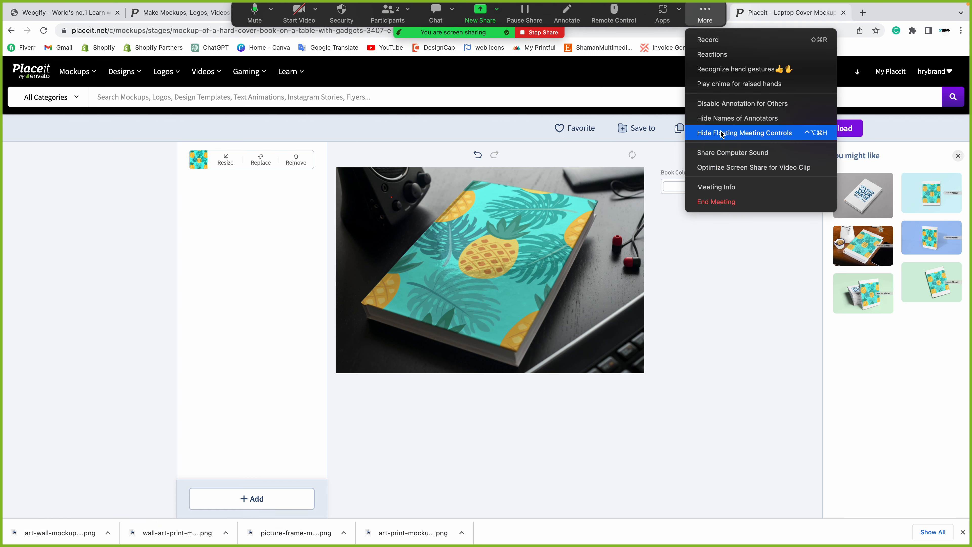
{"action": "left_click", "coordinate": [745, 133]}
Enlarge and reposition the pineapple pattern in the two-iPhone mockup so it covers the whole phone case, and apply the crop.
{"action": "left_click", "coordinate": [400, 13]}
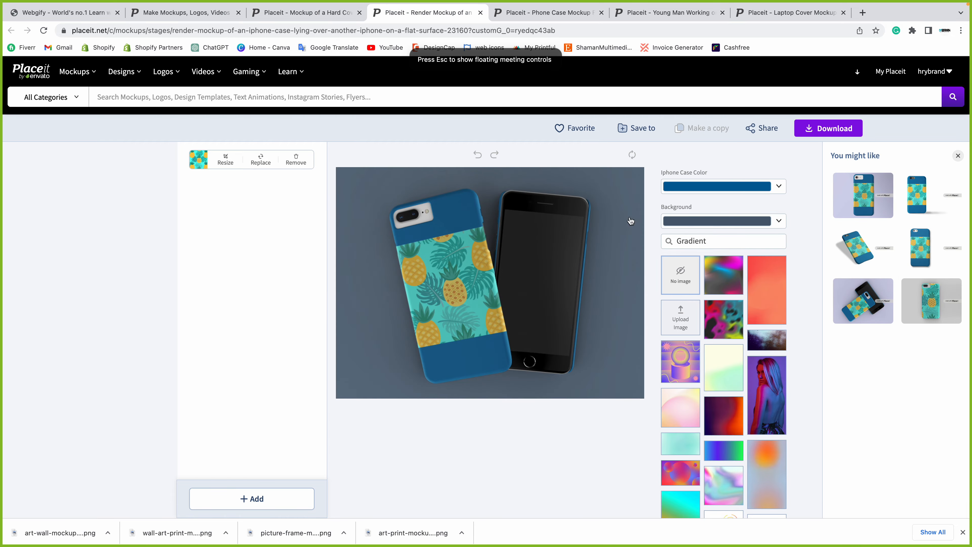
{"action": "left_click", "coordinate": [225, 159]}
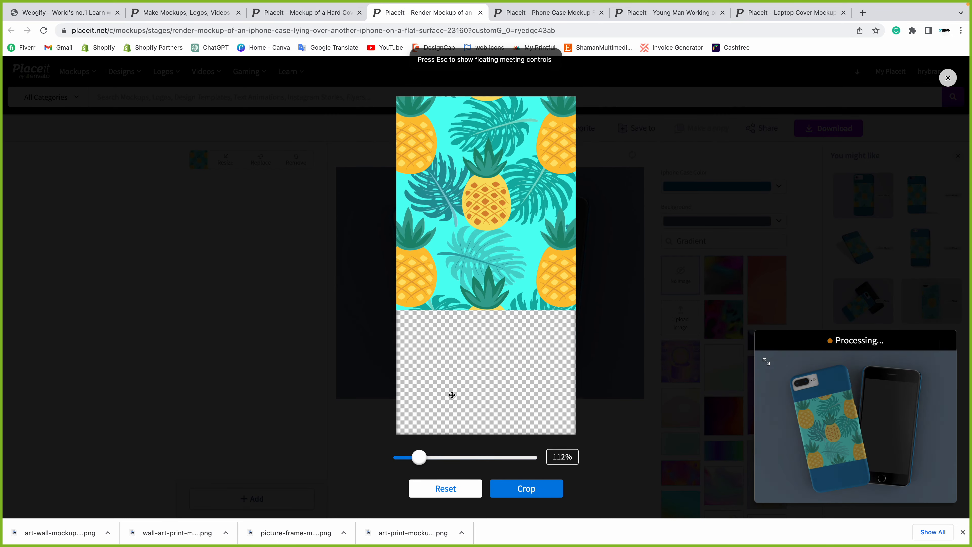
{"action": "left_click_drag", "start_coordinate": [452, 395], "coordinate": [452, 398]}
{"action": "left_click_drag", "start_coordinate": [420, 459], "coordinate": [425, 459]}
{"action": "left_click_drag", "start_coordinate": [451, 354], "coordinate": [459, 417]}
{"action": "left_click_drag", "start_coordinate": [423, 460], "coordinate": [434, 459]}
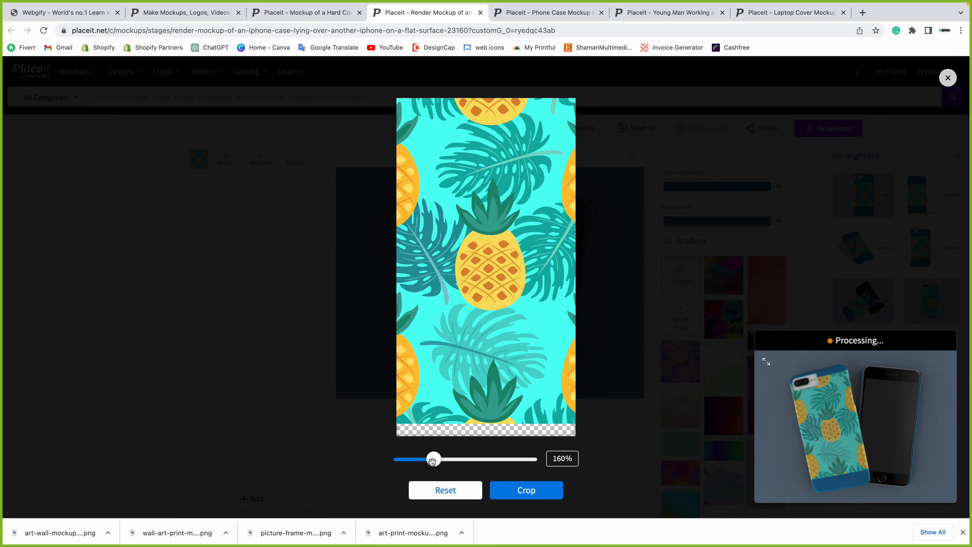
{"action": "left_click_drag", "start_coordinate": [454, 397], "coordinate": [455, 405]}
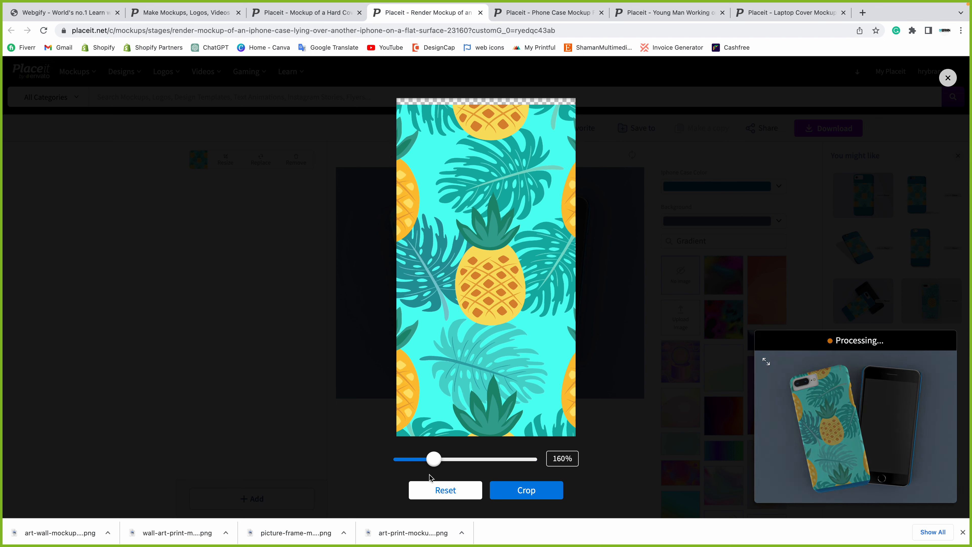
{"action": "left_click_drag", "start_coordinate": [434, 459], "coordinate": [441, 459]}
{"action": "left_click", "coordinate": [527, 491]}
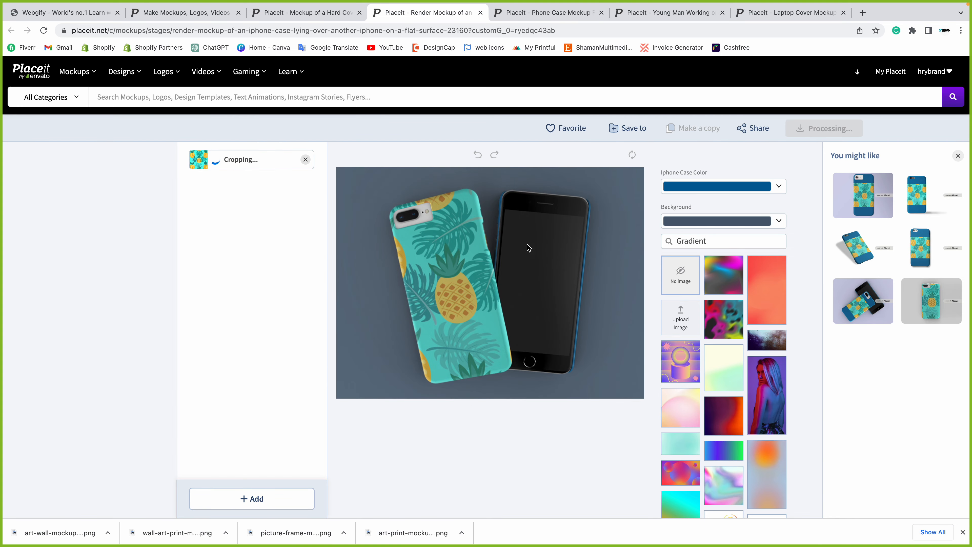
Close the mockup of the woman in a hijab and crop the pineapple pattern to fill the MacBook screen in the young man mockup.
{"action": "left_click", "coordinate": [519, 15]}
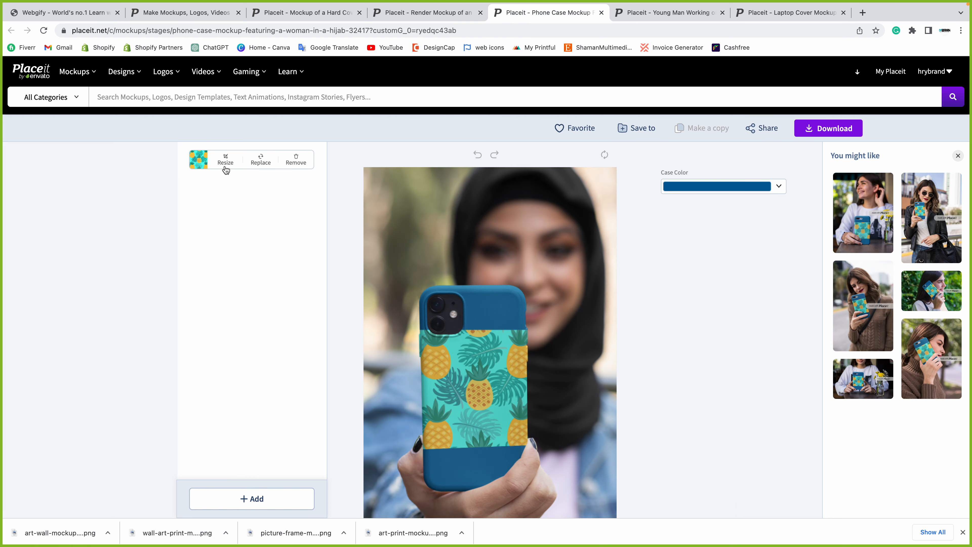
{"action": "left_click", "coordinate": [601, 12]}
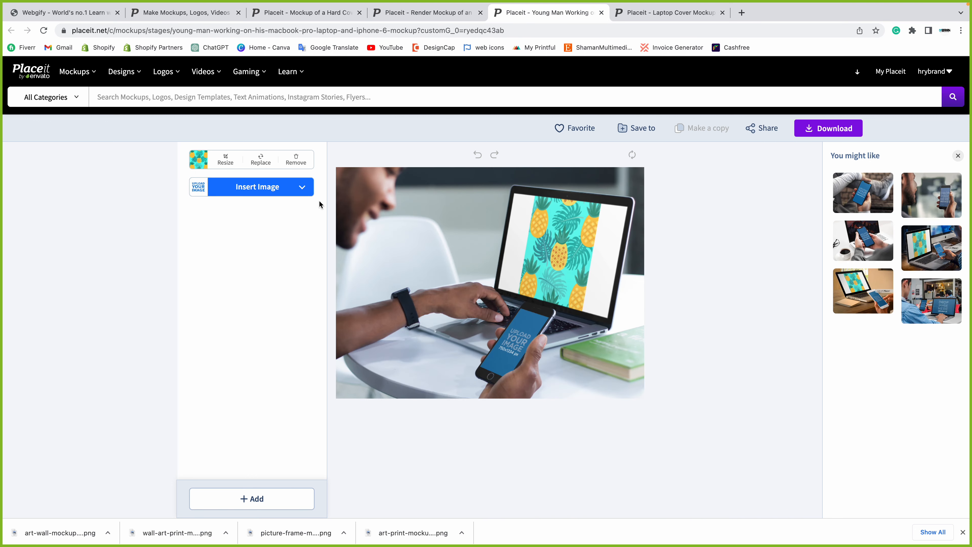
{"action": "left_click", "coordinate": [216, 164]}
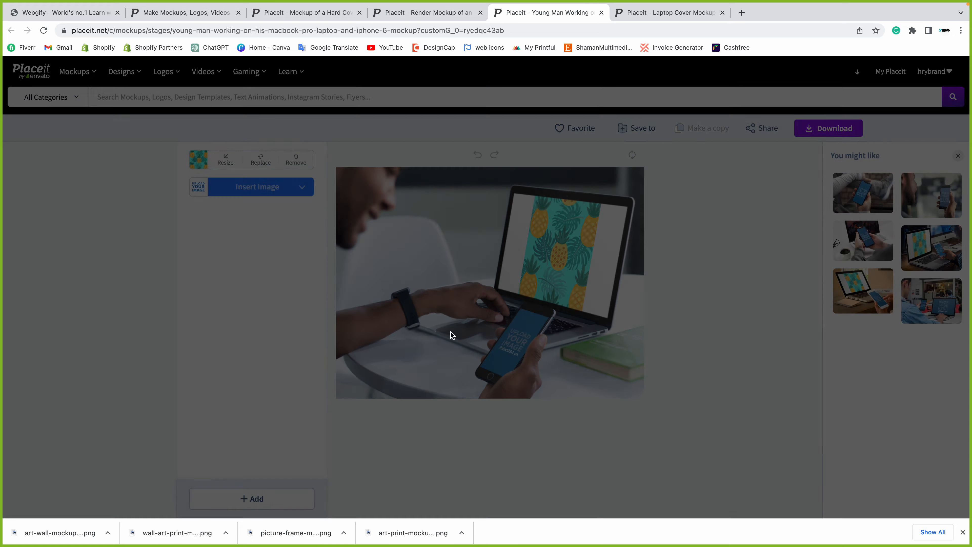
{"action": "left_click_drag", "start_coordinate": [425, 455], "coordinate": [449, 456]}
{"action": "left_click", "coordinate": [555, 494]}
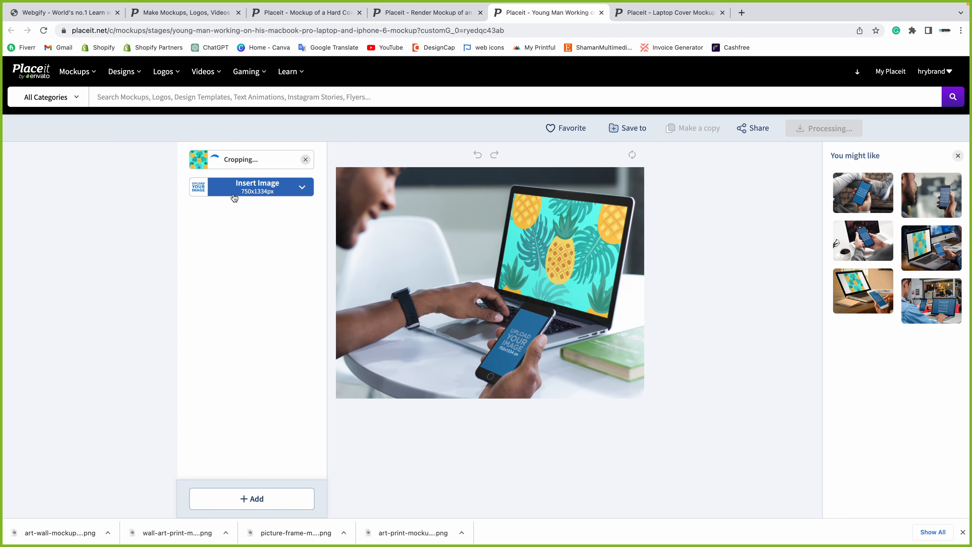
Insert the recently uploaded pineapple pattern on the phone screen of the young man mockup, and enlarge and crop it to fill the screen.
{"action": "left_click", "coordinate": [245, 194]}
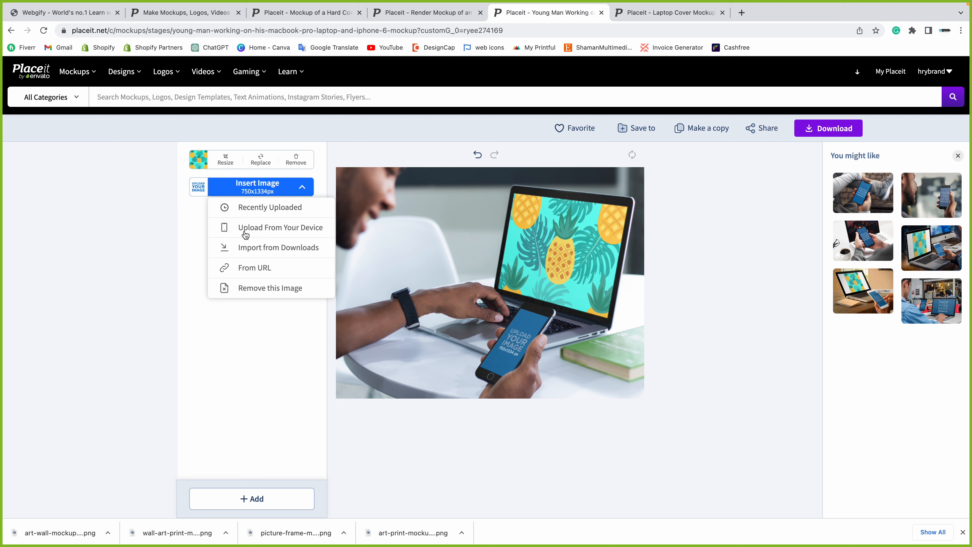
{"action": "left_click", "coordinate": [249, 210]}
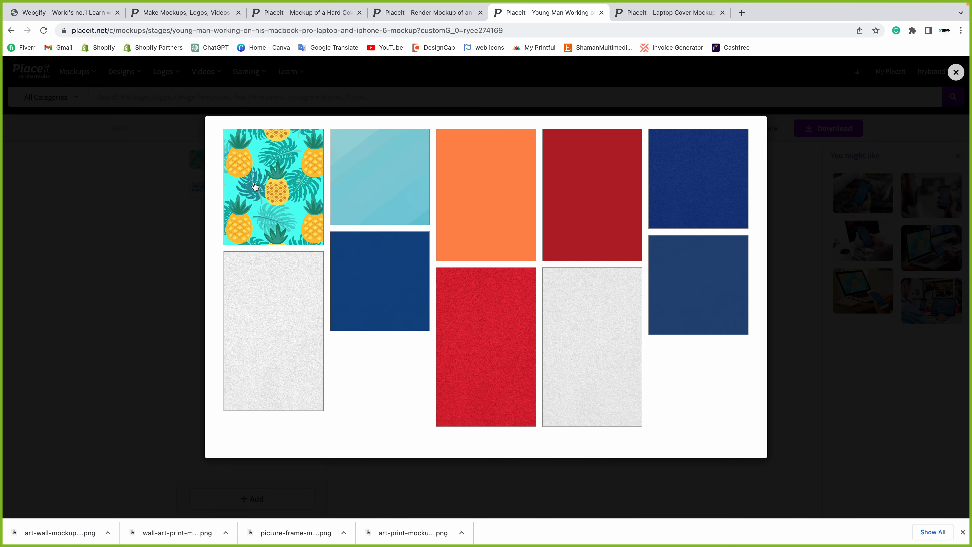
{"action": "left_click", "coordinate": [312, 234]}
{"action": "left_click_drag", "start_coordinate": [414, 459], "coordinate": [438, 459]}
{"action": "left_click", "coordinate": [509, 490]}
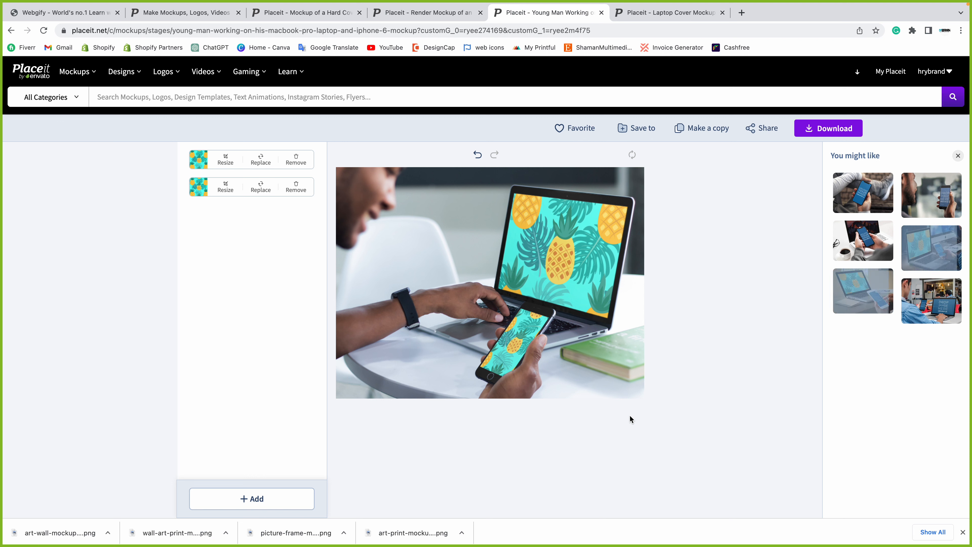
Enlarge and crop the pineapple pattern in the laptop cover mockup so it covers the whole laptop lid.
{"action": "left_click", "coordinate": [651, 12]}
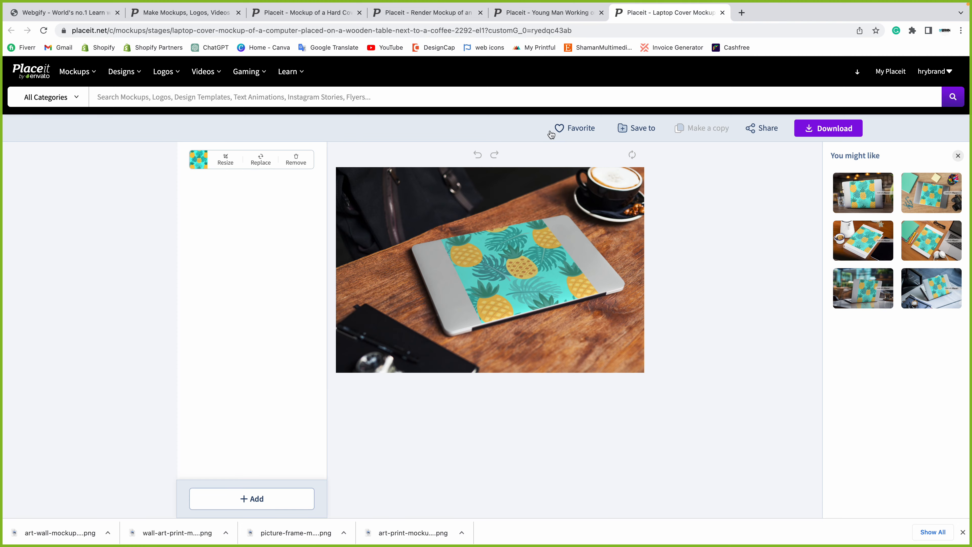
{"action": "left_click", "coordinate": [229, 163]}
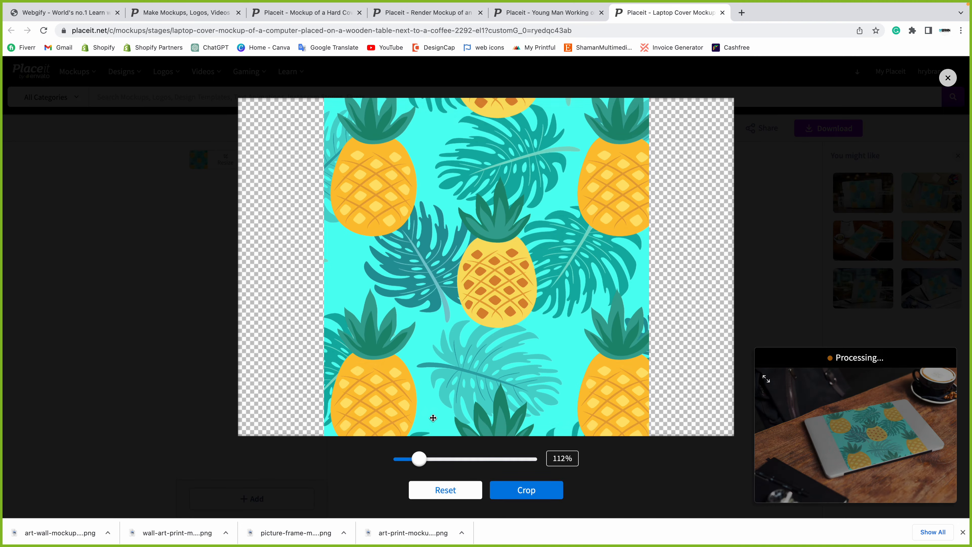
{"action": "left_click_drag", "start_coordinate": [418, 463], "coordinate": [438, 463]}
{"action": "left_click", "coordinate": [543, 497]}
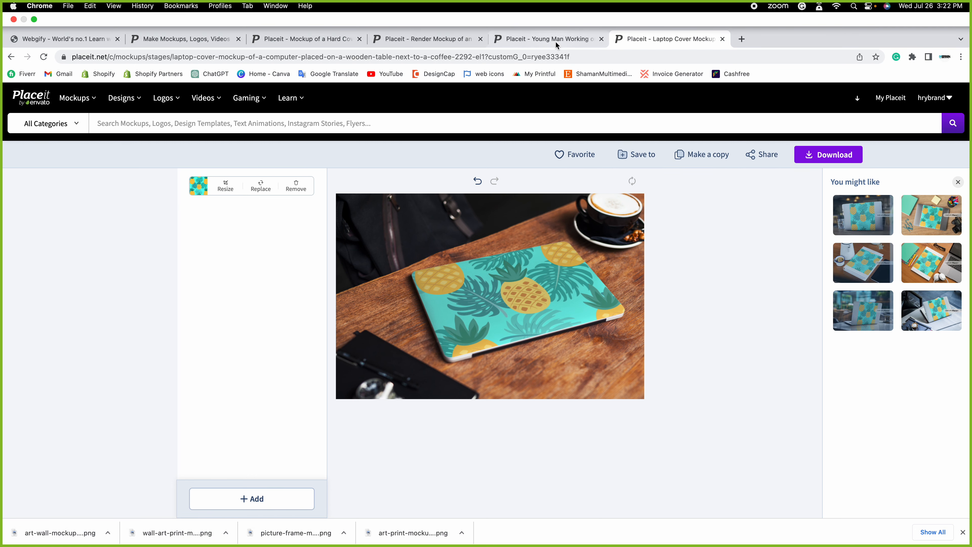
Review the finished mockups and download the hard cover book and iPhone case images.
{"action": "left_click", "coordinate": [536, 39]}
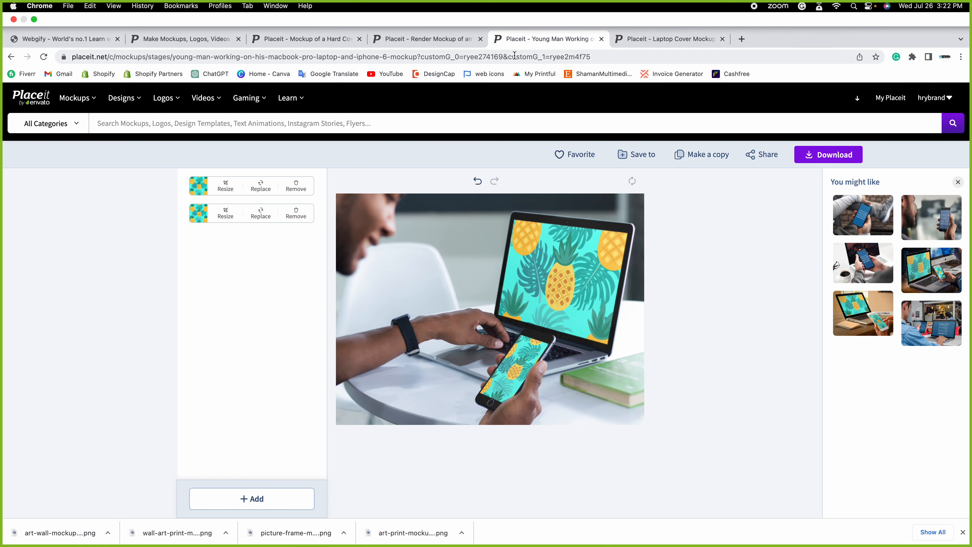
{"action": "left_click", "coordinate": [440, 17]}
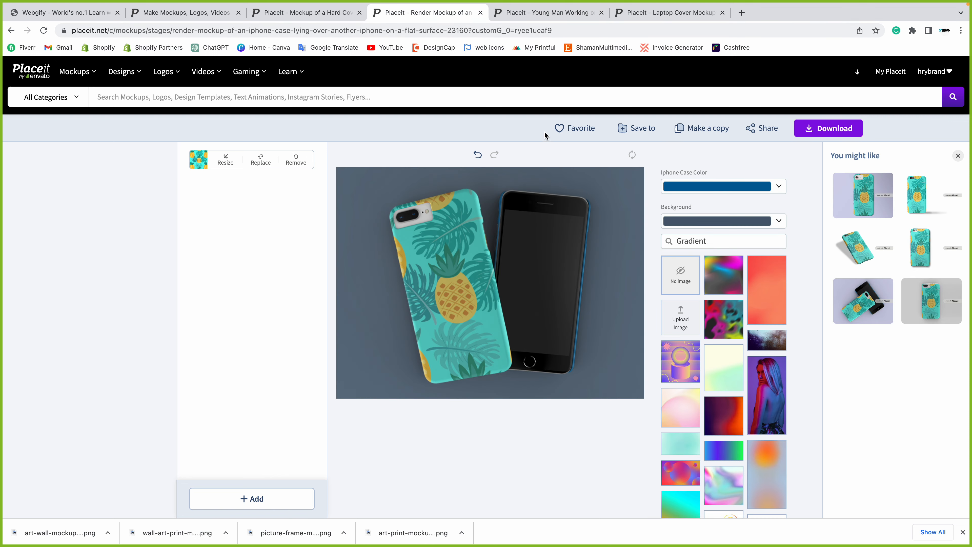
{"action": "mouse_move", "coordinate": [337, 8]}
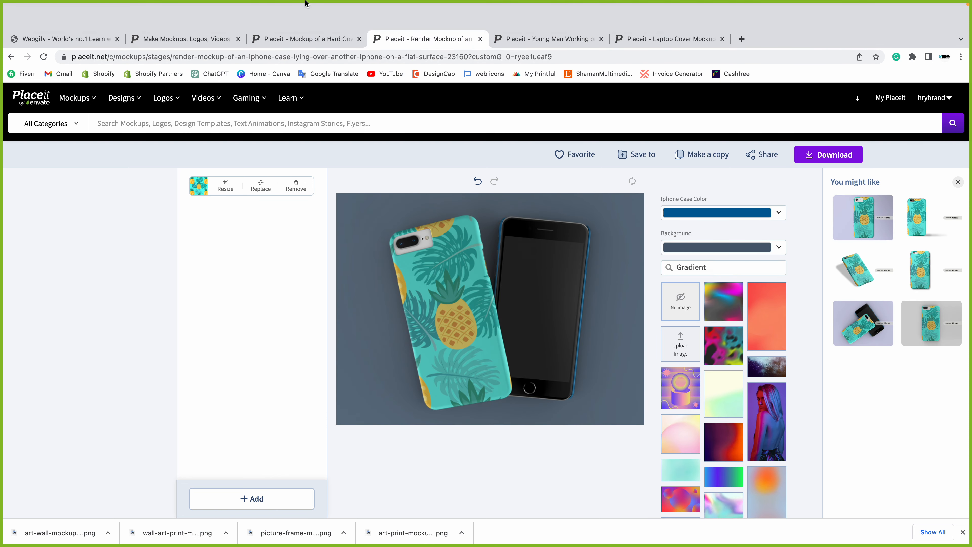
{"action": "left_click", "coordinate": [316, 40]}
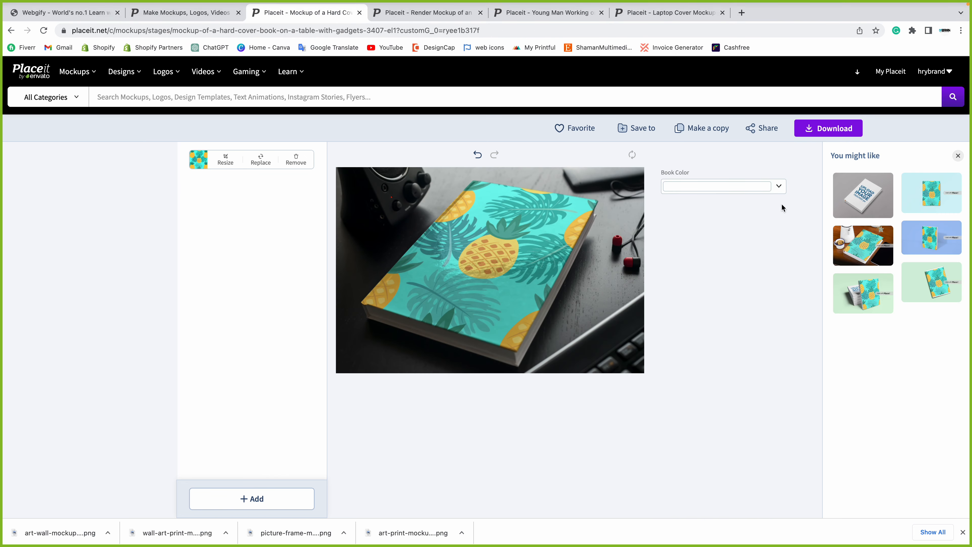
{"action": "left_click", "coordinate": [829, 130]}
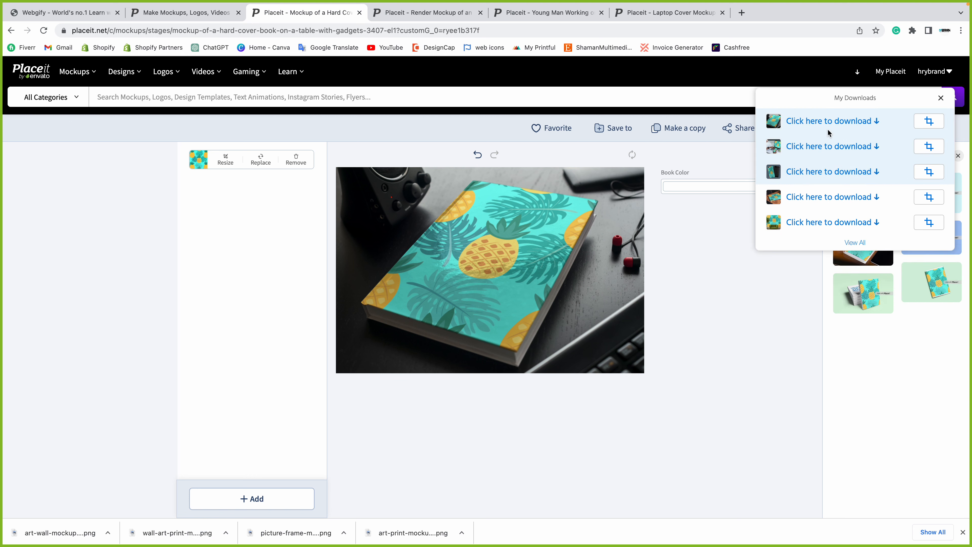
{"action": "left_click", "coordinate": [814, 127]}
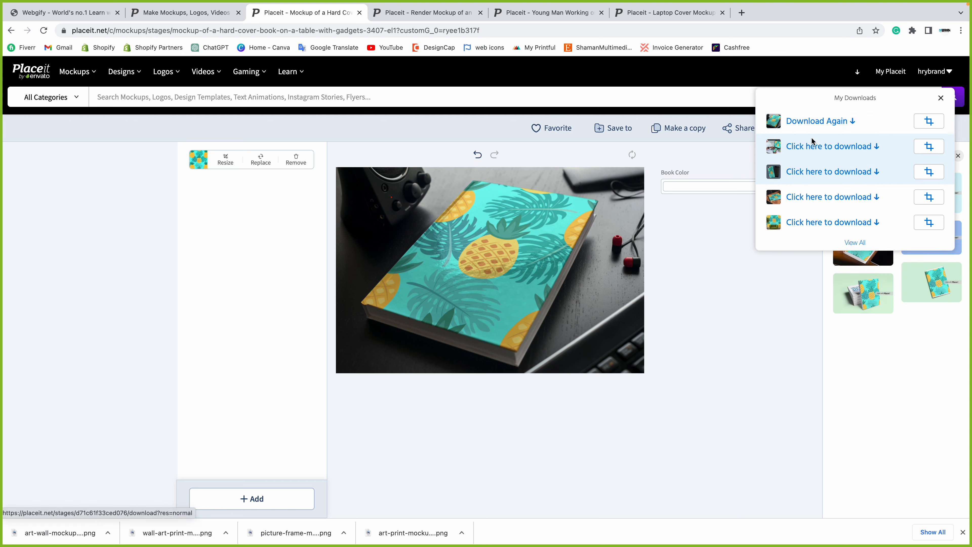
{"action": "left_click", "coordinate": [820, 149]}
{"action": "left_click", "coordinate": [825, 172]}
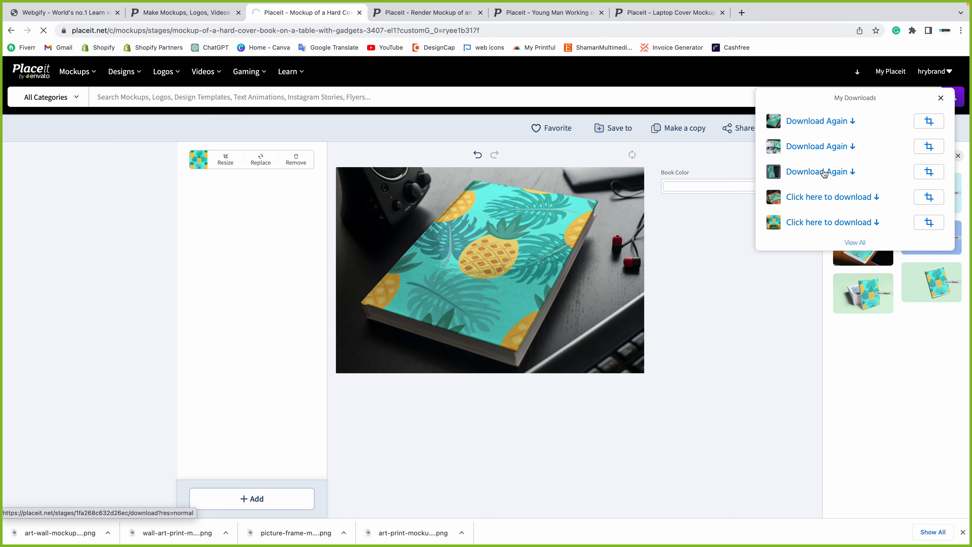
{"action": "left_click", "coordinate": [642, 17]}
{"action": "left_click", "coordinate": [816, 123]}
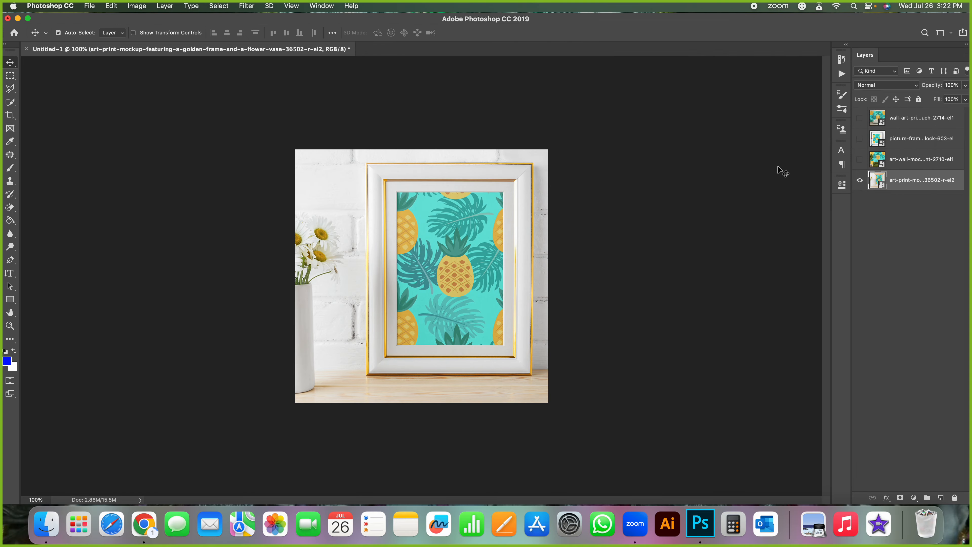
In Photoshop, hide the golden frame art print layer and select the topmost wall art layer.
{"action": "left_click", "coordinate": [860, 180]}
{"action": "left_click", "coordinate": [911, 122]}
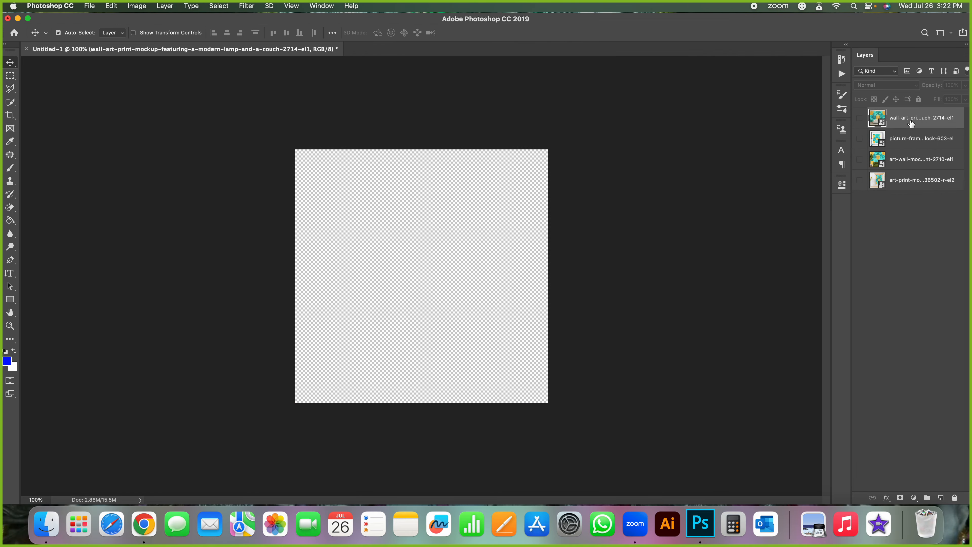
Switch to the Downloads folder in Finder and select the iPhone case and hard cover book mockup images.
{"action": "key", "text": "super+Tab"}
{"action": "key", "text": "super+Tab"}
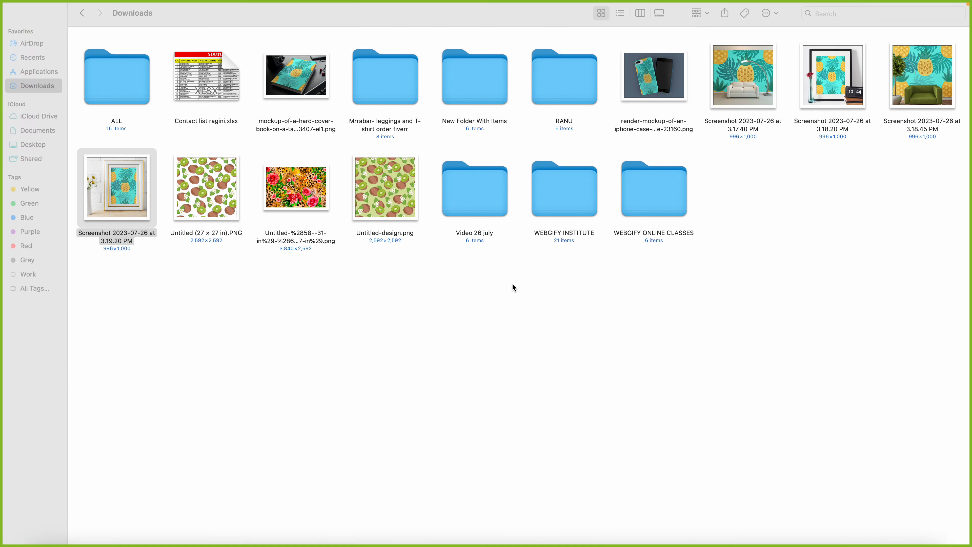
{"action": "left_click", "coordinate": [446, 311]}
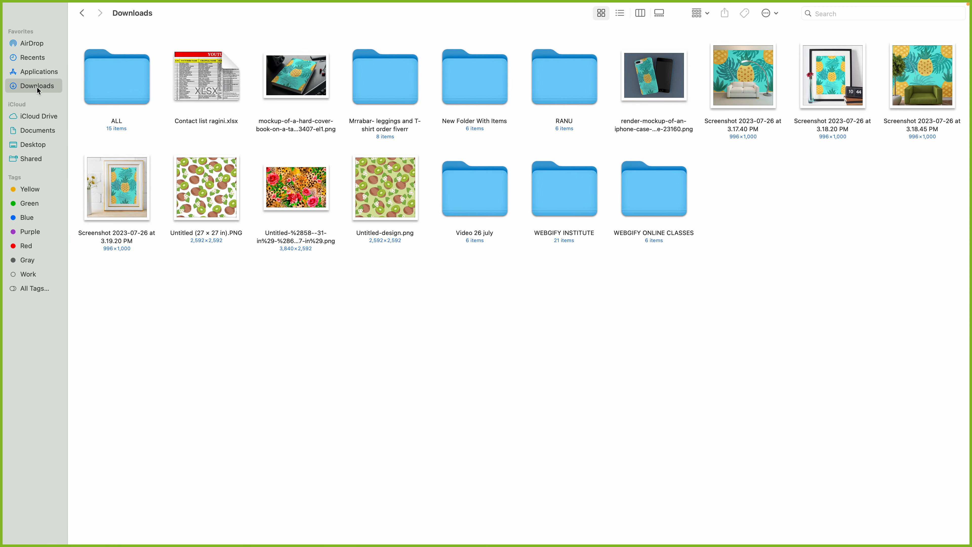
{"action": "left_click", "coordinate": [676, 89]}
{"action": "left_click", "coordinate": [312, 88], "text": "super"}
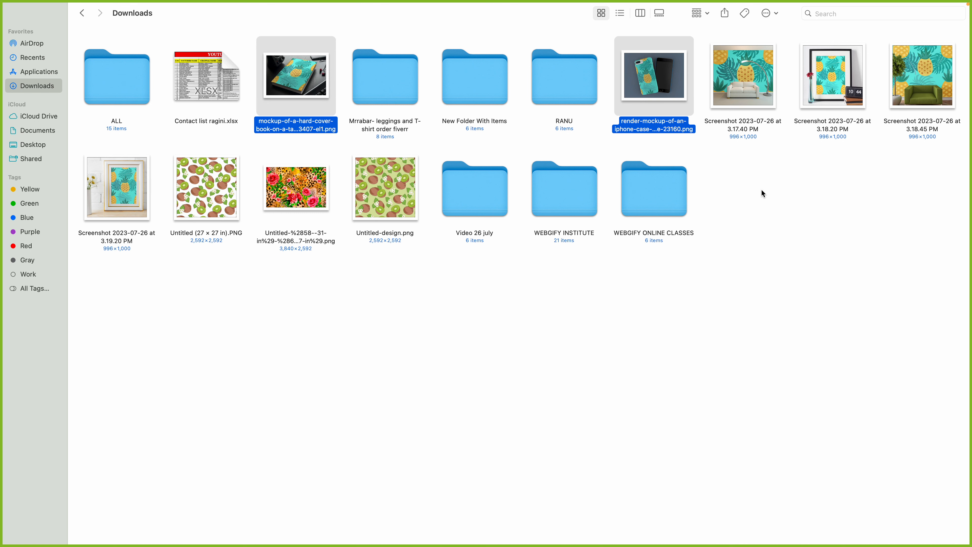
Return to Placeit in the browser, download the young man mockup, and add its file to the selection in the Downloads folder.
{"action": "key", "text": "super+Tab"}
{"action": "key", "text": "super+Tab"}
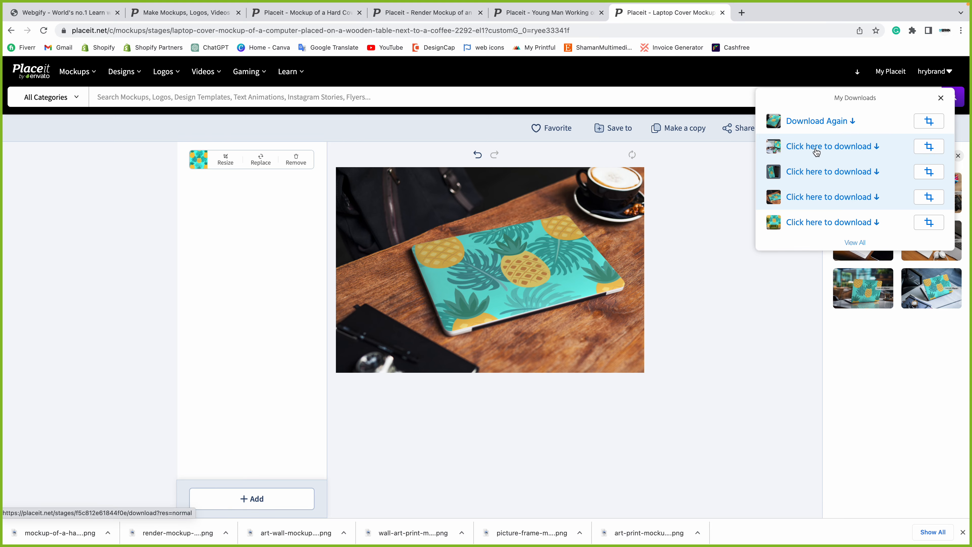
{"action": "key", "text": "super+Tab"}
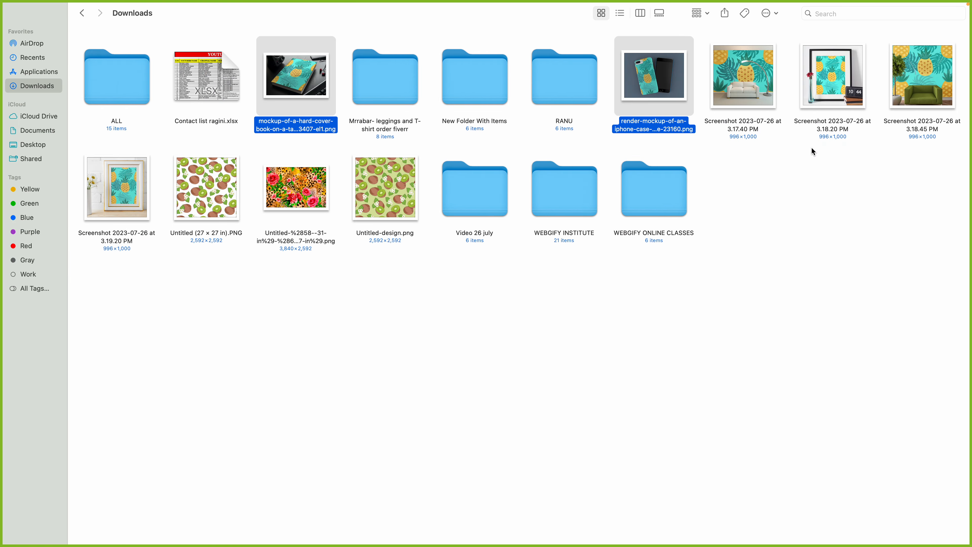
{"action": "key", "text": "super+Tab"}
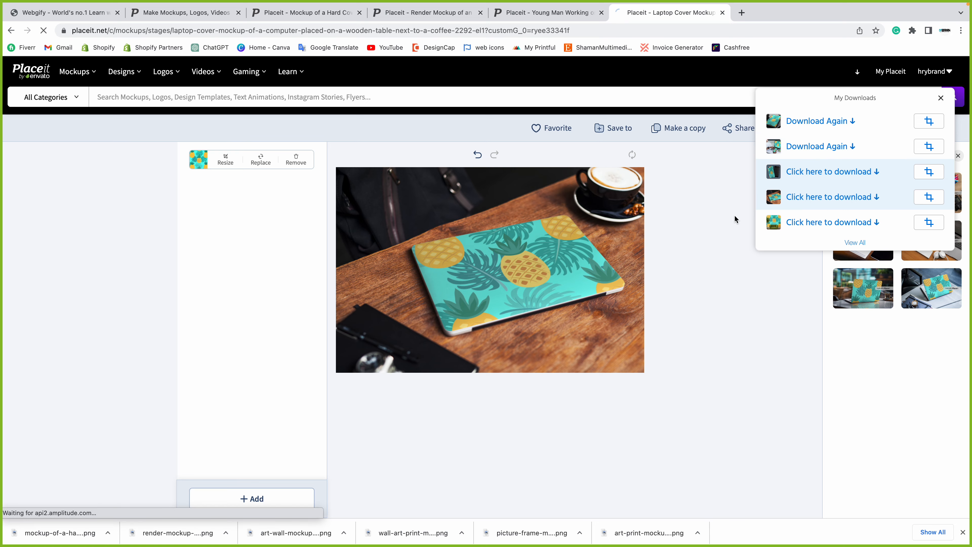
{"action": "left_click", "coordinate": [807, 198]}
{"action": "key", "text": "super+Tab"}
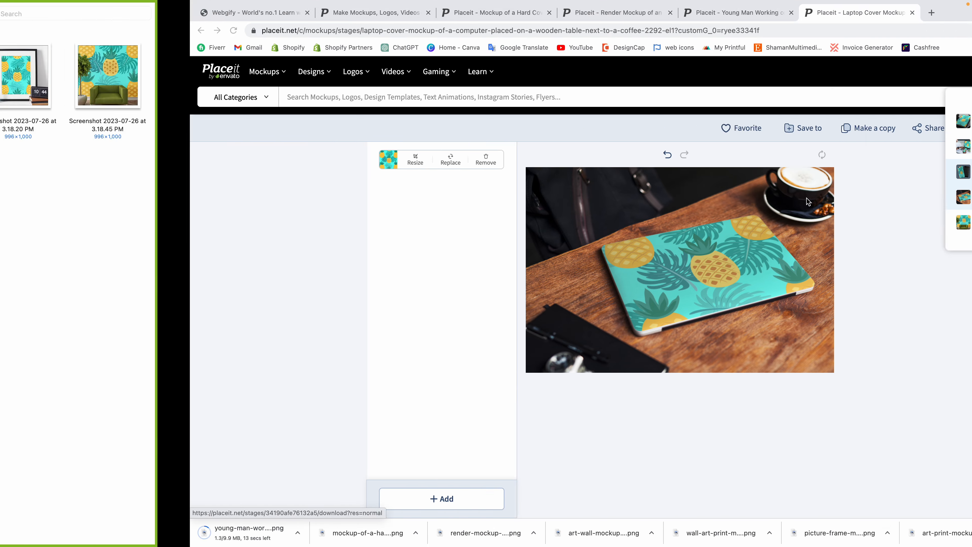
{"action": "key", "text": "super+Tab"}
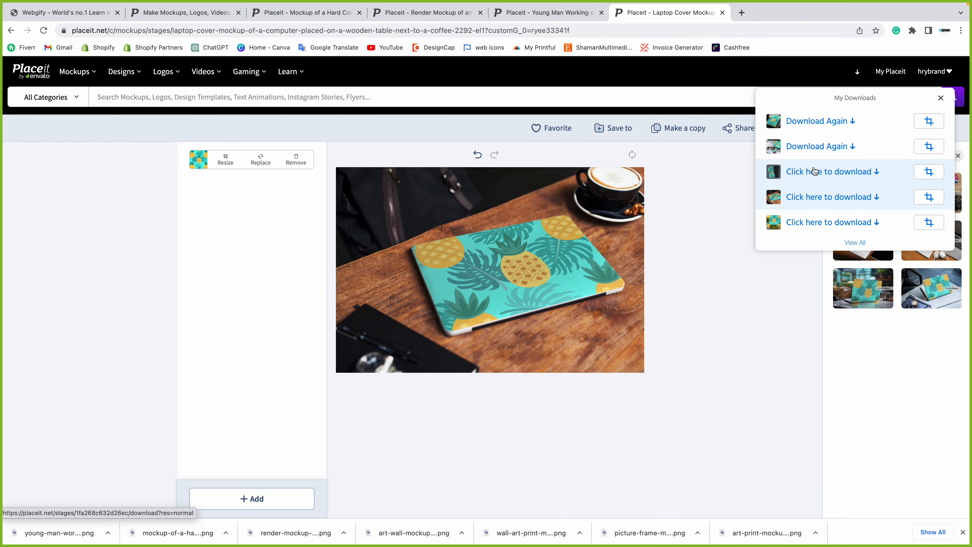
{"action": "key", "text": "super+Tab"}
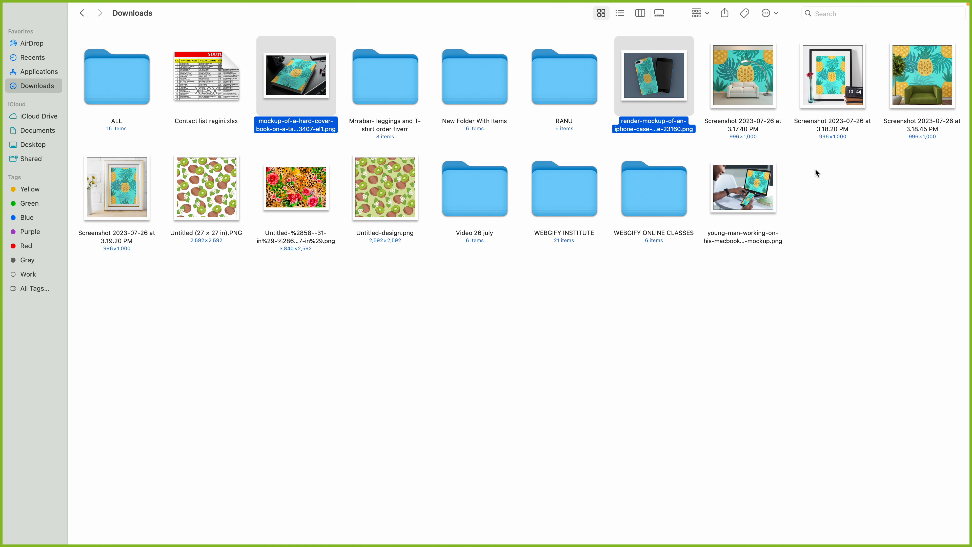
{"action": "left_click", "coordinate": [740, 190], "text": "super"}
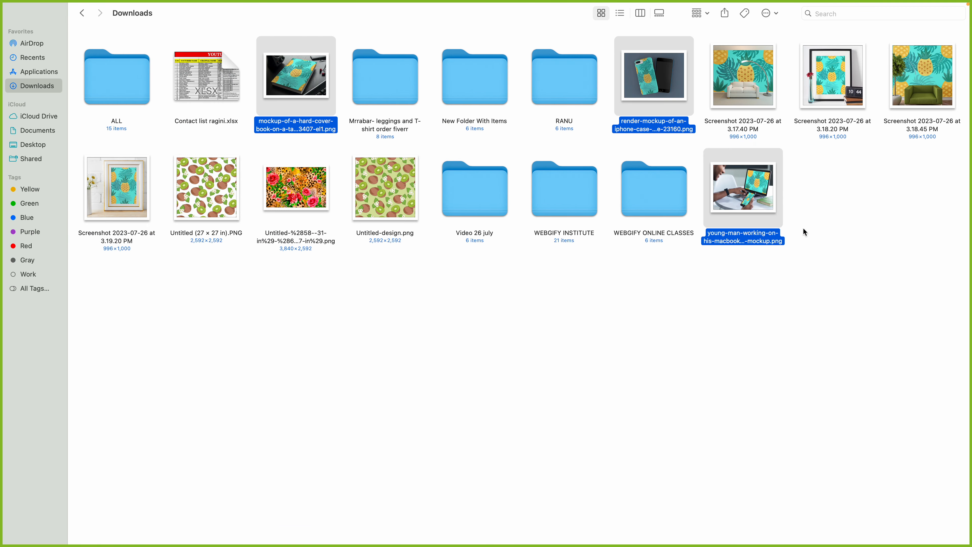
Download the hard cover book mockup again and remove the duplicate file from the Downloads folder.
{"action": "key", "text": "super+Tab"}
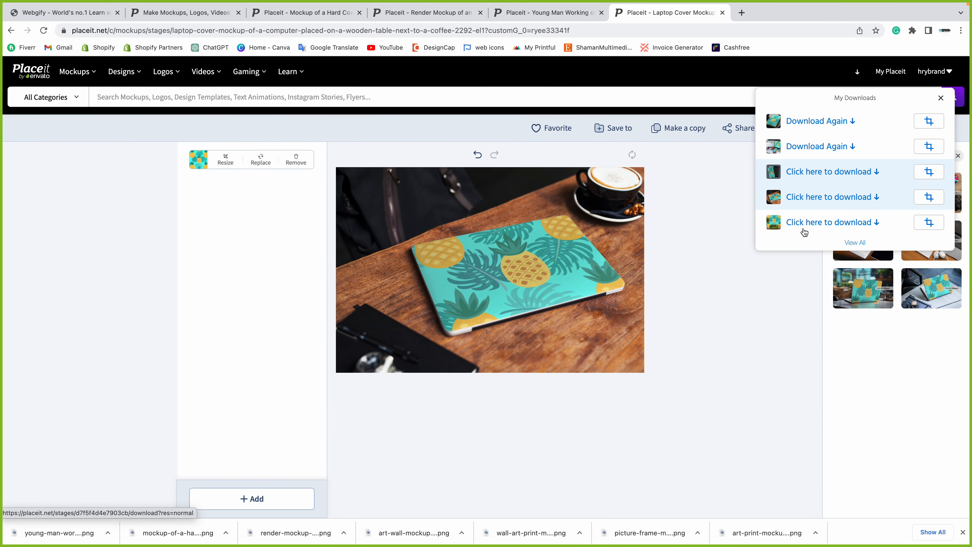
{"action": "left_click", "coordinate": [819, 122]}
{"action": "key", "text": "super+Tab"}
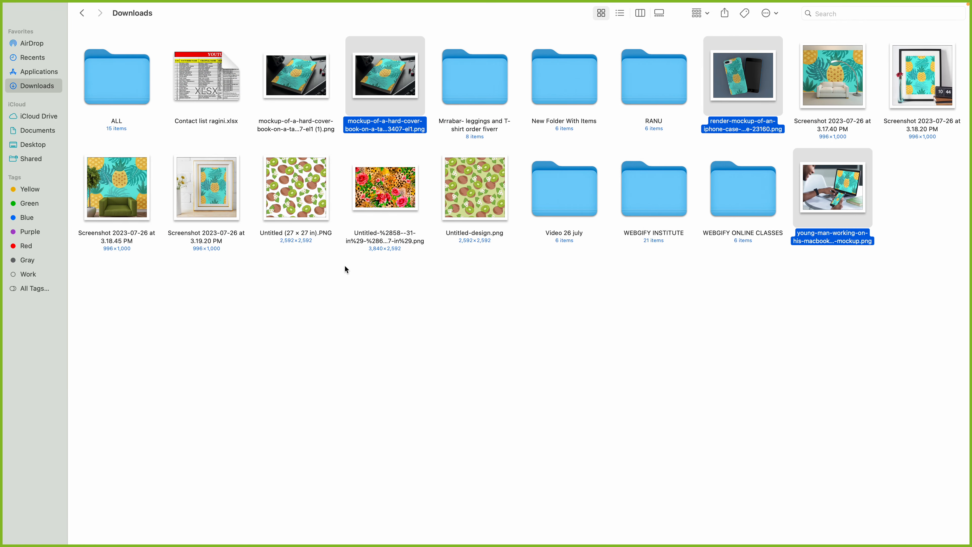
{"action": "right_click", "coordinate": [297, 78]}
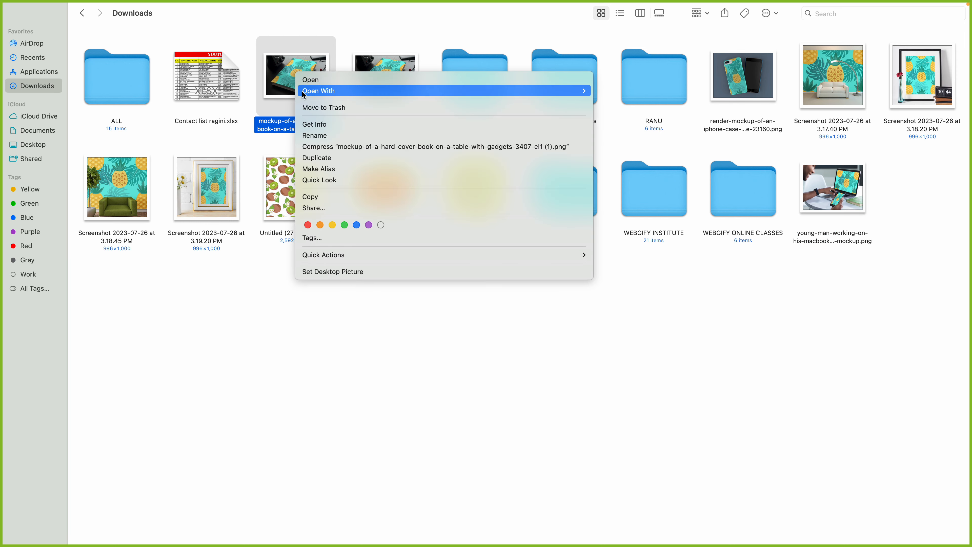
Download the laptop cover mockup from Placeit and return to the Downloads folder in Finder.
{"action": "key", "text": "super+Tab"}
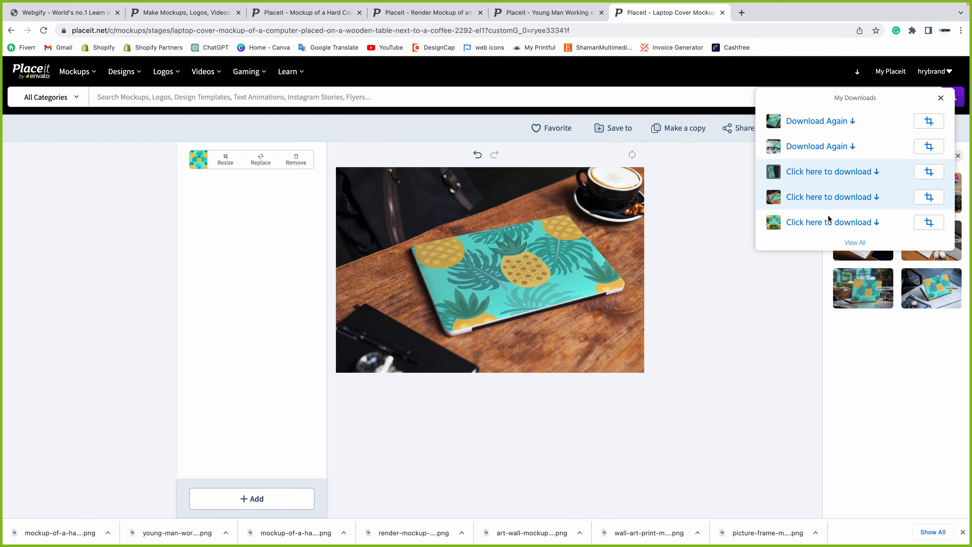
{"action": "left_click", "coordinate": [817, 197]}
{"action": "key", "text": "super+Tab"}
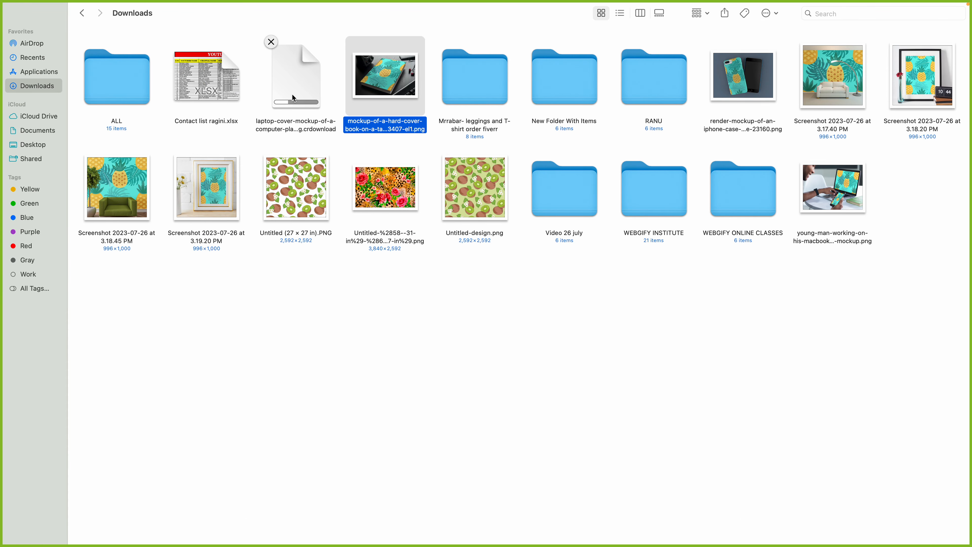
Select the laptop cover, hard cover book, iPhone case and young man mockup images in the Downloads folder.
{"action": "left_click", "coordinate": [294, 98]}
{"action": "left_click", "coordinate": [401, 80], "text": "super"}
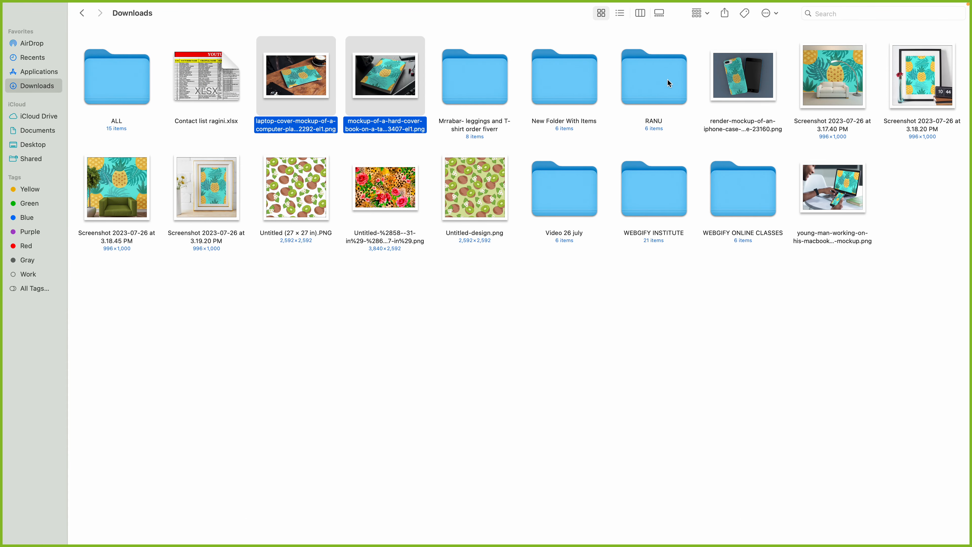
{"action": "left_click", "coordinate": [744, 75], "text": "super"}
{"action": "left_click", "coordinate": [858, 207], "text": "super"}
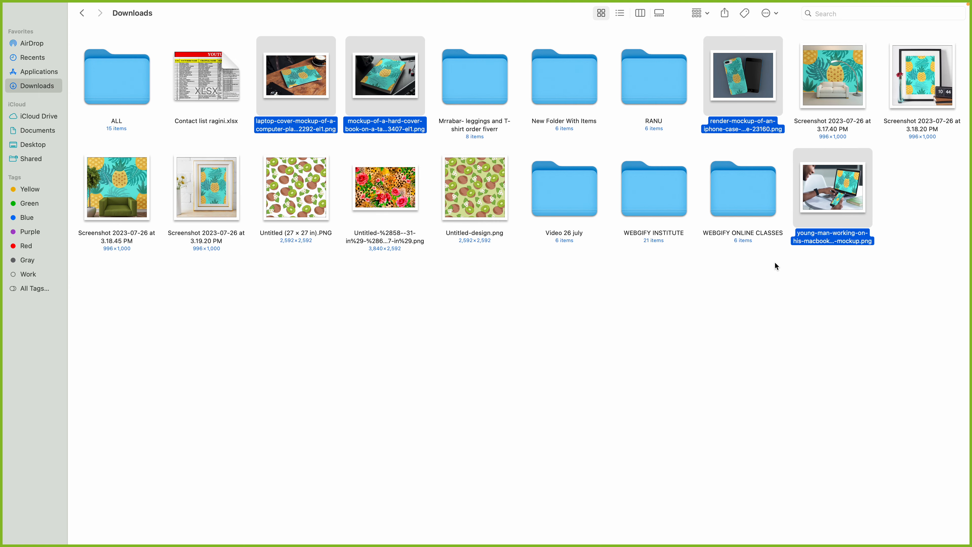
Bring the four selected mockup images into the square Photoshop document and place each one as its own layer.
{"action": "key", "text": "super+Tab"}
{"action": "key", "text": "super+Tab"}
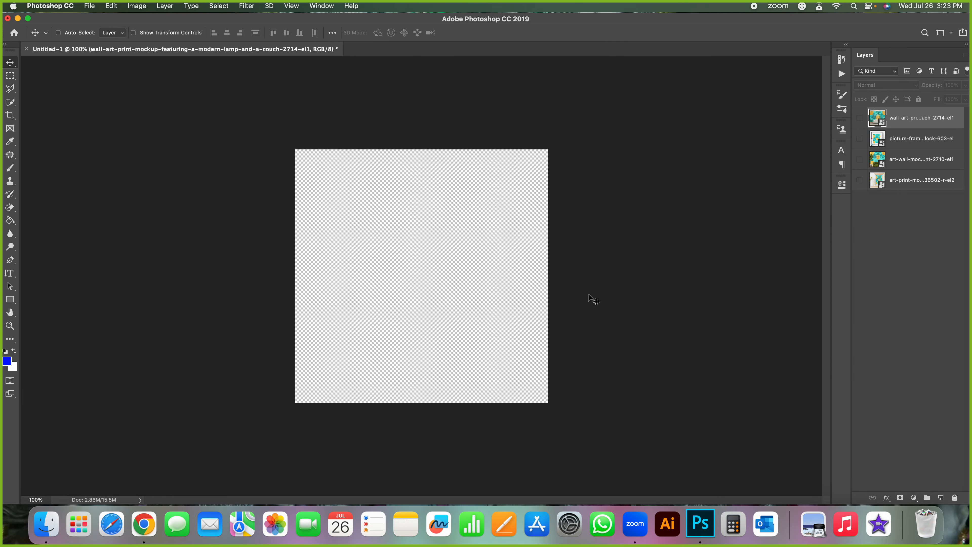
{"action": "key", "text": "super+Tab"}
{"action": "left_click_drag", "start_coordinate": [854, 192], "coordinate": [491, 297]}
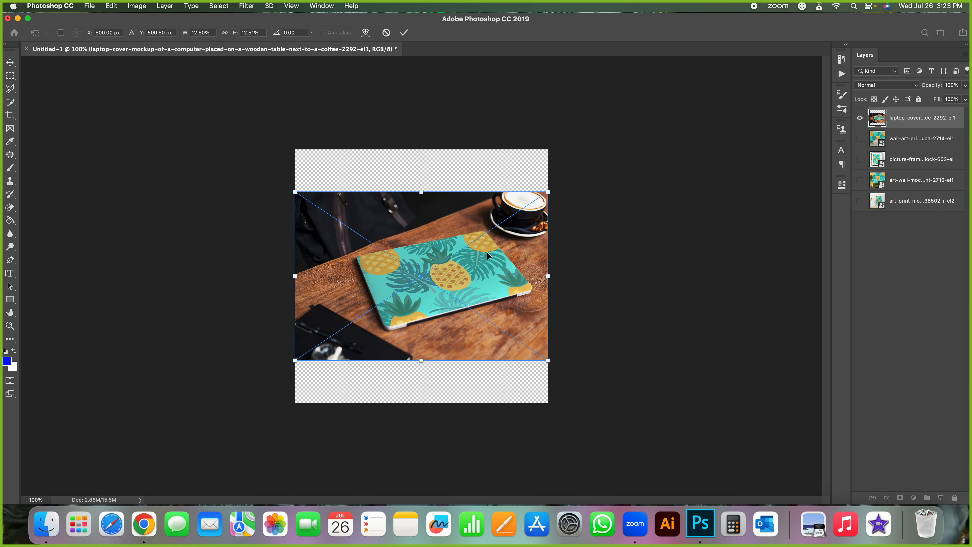
{"action": "key", "text": "Return"}
{"action": "key", "text": "Return"}
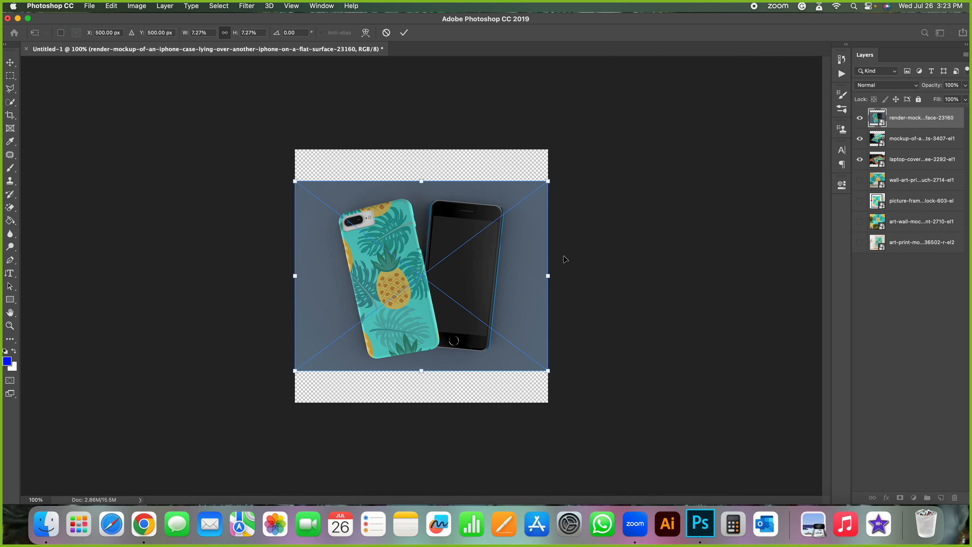
{"action": "key", "text": "Return"}
{"action": "key", "text": "Return"}
Hide the other three new mockup layers, then scale the young man mockup to about 9.85% and shift it to fill the canvas.
{"action": "left_click_drag", "start_coordinate": [860, 139], "coordinate": [861, 179]}
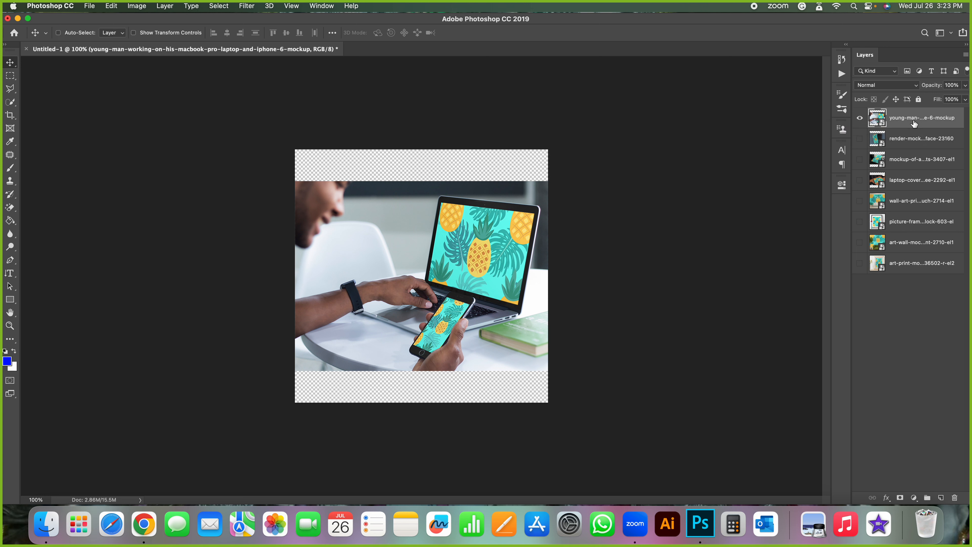
{"action": "key", "text": "super+t"}
{"action": "left_click_drag", "start_coordinate": [553, 184], "coordinate": [598, 155]}
{"action": "left_click_drag", "start_coordinate": [593, 370], "coordinate": [636, 408]}
{"action": "left_click_drag", "start_coordinate": [549, 343], "coordinate": [465, 345]}
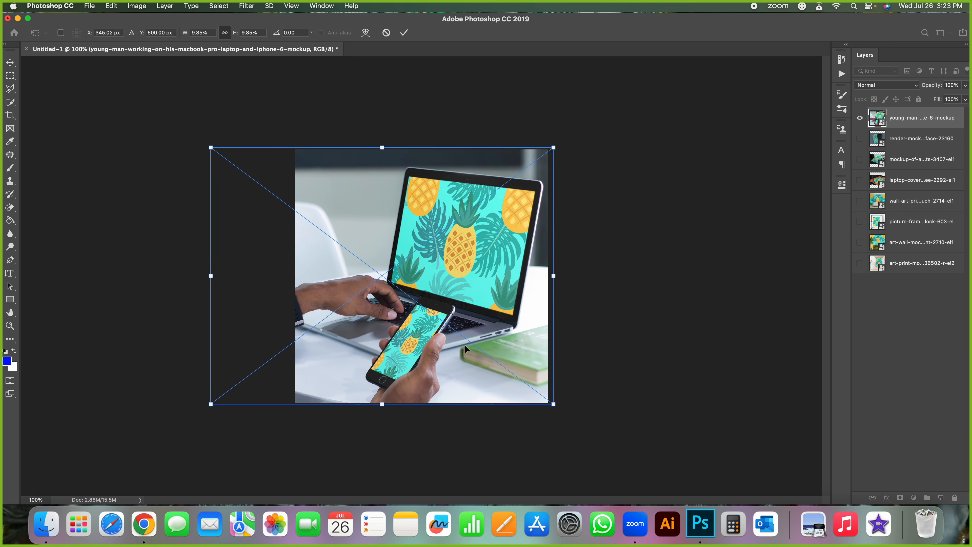
{"action": "key", "text": "Return"}
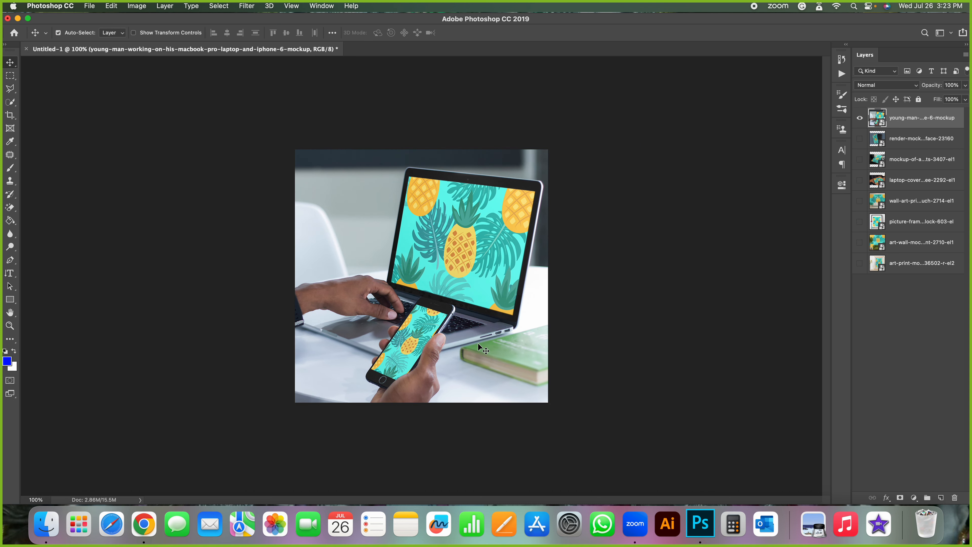
Marquee-select the whole canvas area and copy that part of the young man mockup to a new layer.
{"action": "left_click", "coordinate": [12, 78]}
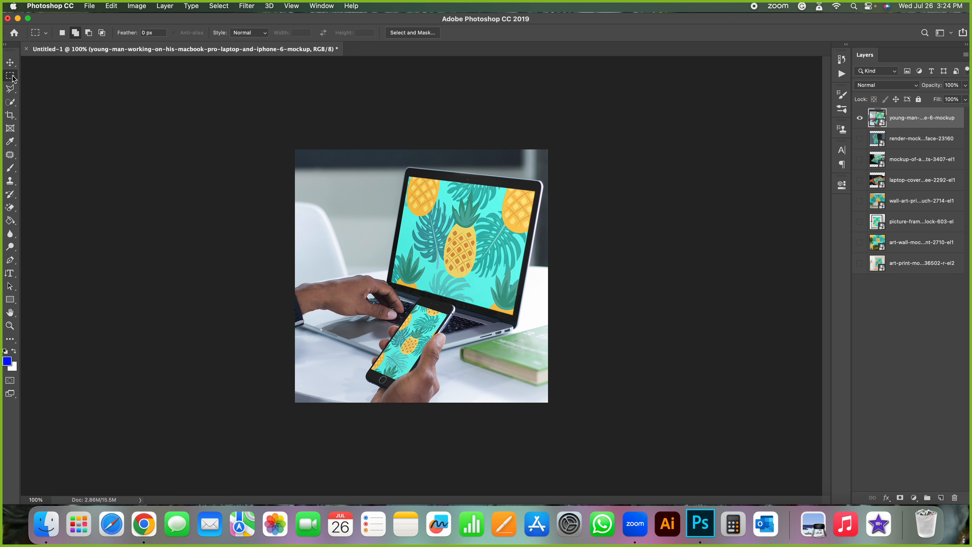
{"action": "left_click_drag", "start_coordinate": [293, 148], "coordinate": [566, 410]}
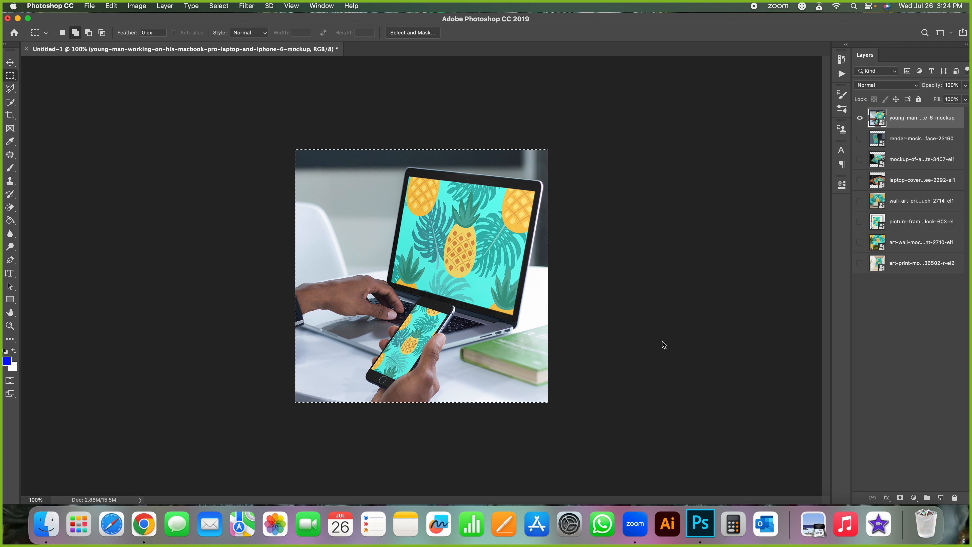
{"action": "key", "text": "super+j"}
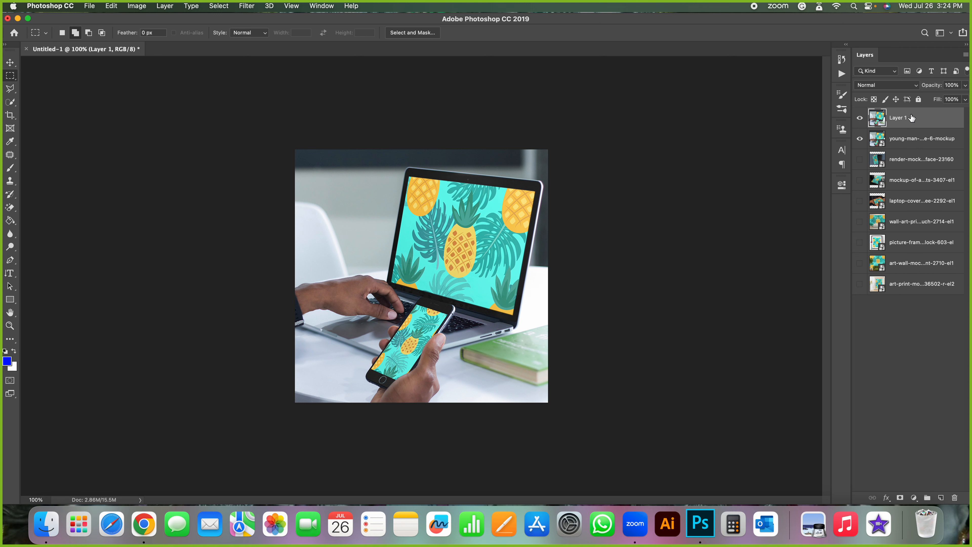
Hide the original young man mockup layer and check the transform bounds of its cropped copy, Layer 1.
{"action": "left_click", "coordinate": [906, 139]}
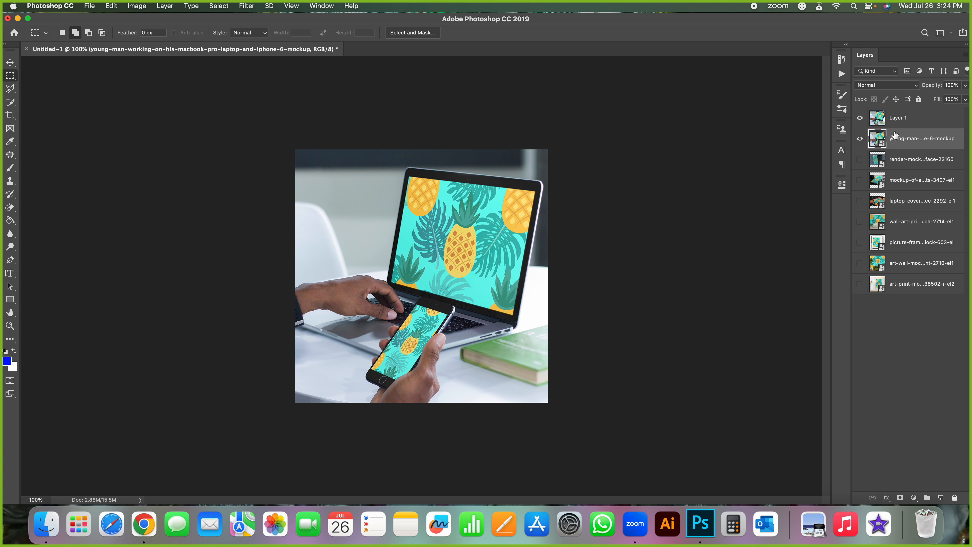
{"action": "left_click", "coordinate": [860, 139]}
{"action": "left_click", "coordinate": [868, 121]}
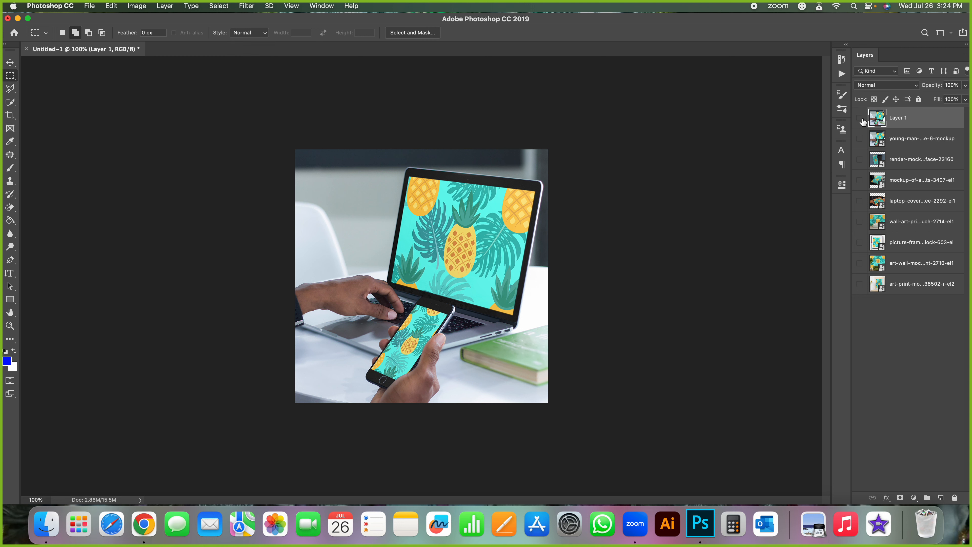
{"action": "left_click", "coordinate": [861, 118]}
{"action": "left_click", "coordinate": [860, 118]}
{"action": "key", "text": "super+t"}
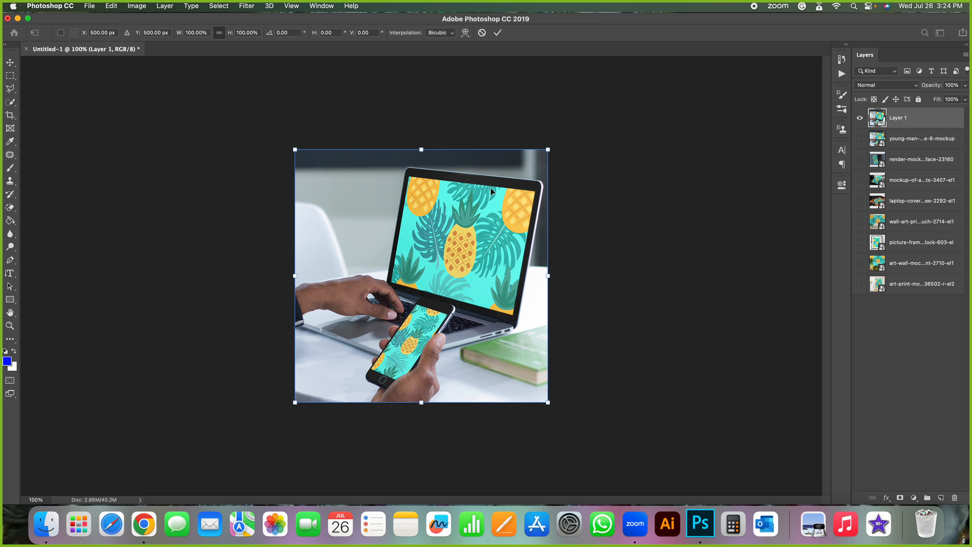
{"action": "key", "text": "Return"}
{"action": "key", "text": "m"}
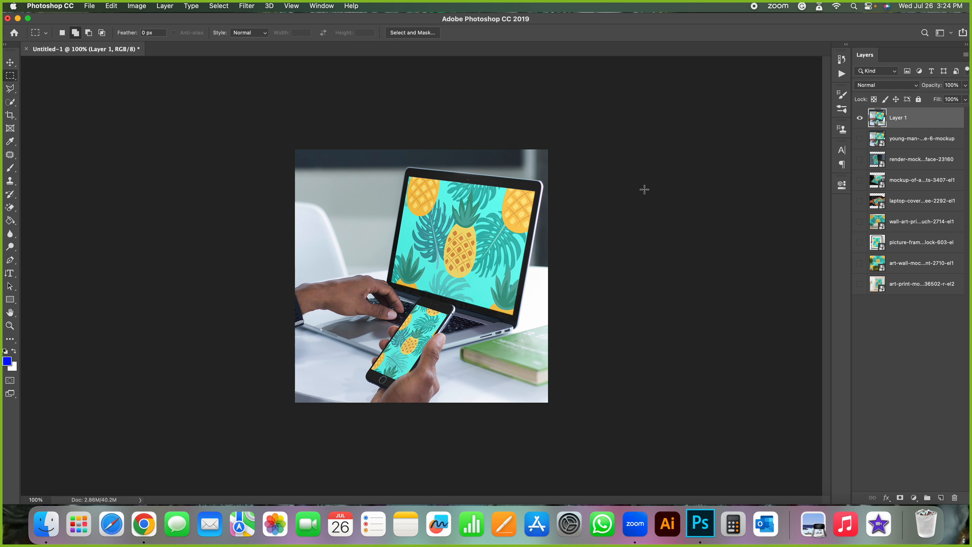
Show only the original young man mockup layer and check how far its transform bounds extend beyond the canvas.
{"action": "left_click", "coordinate": [859, 119]}
{"action": "left_click", "coordinate": [860, 139]}
{"action": "left_click", "coordinate": [893, 140]}
{"action": "key", "text": "super+t"}
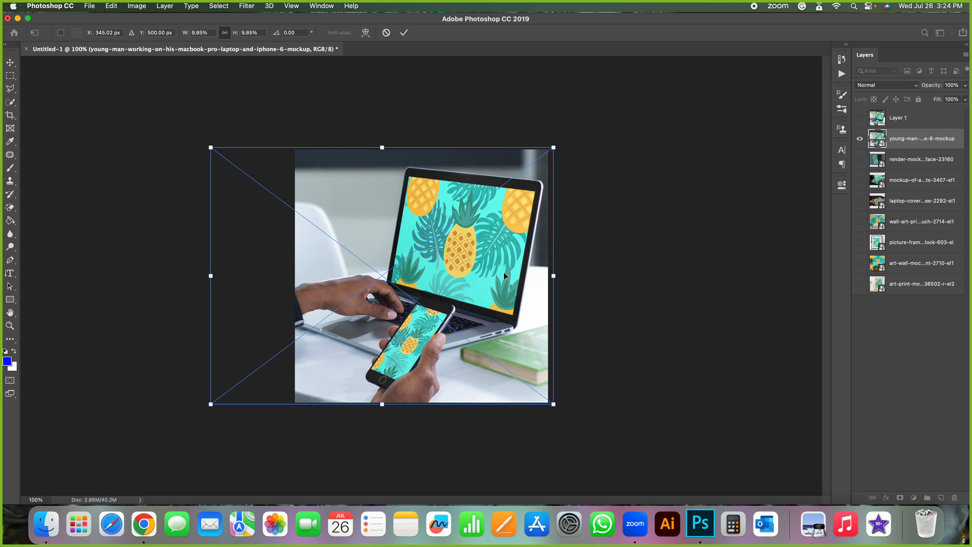
{"action": "key", "text": "Return"}
Show the cropped copy instead of the original young man mockup and examine its transform bounds again.
{"action": "left_click", "coordinate": [860, 118]}
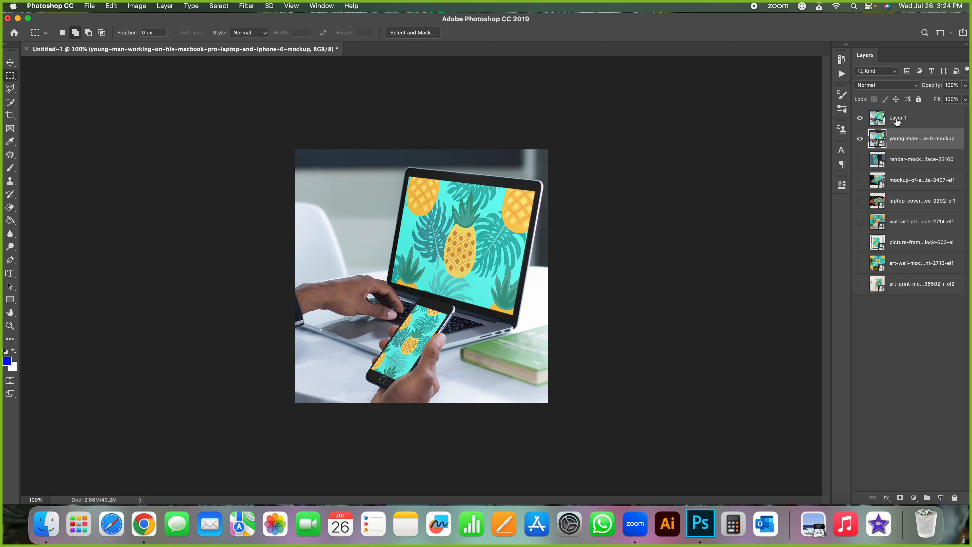
{"action": "left_click", "coordinate": [860, 138]}
{"action": "left_click", "coordinate": [902, 120]}
{"action": "key", "text": "super+t"}
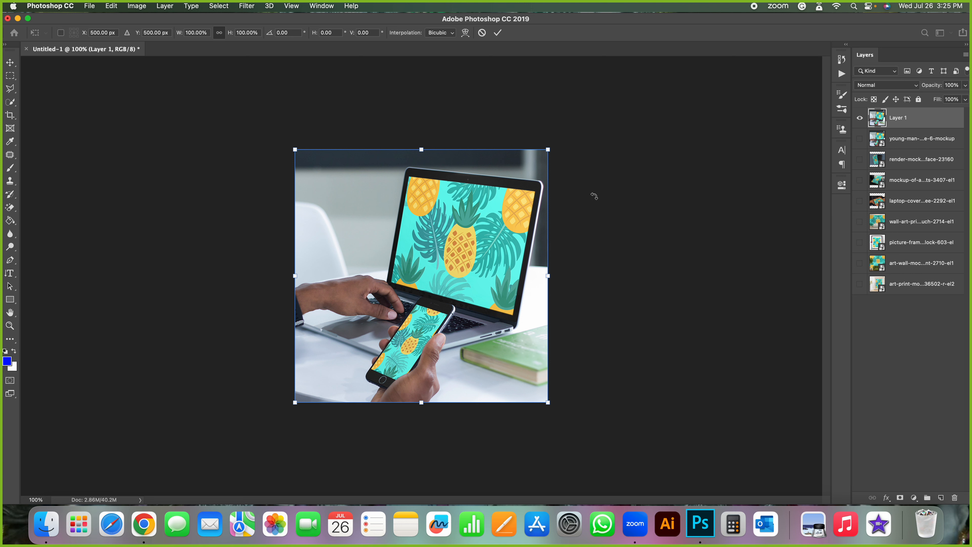
{"action": "key", "text": "Return"}
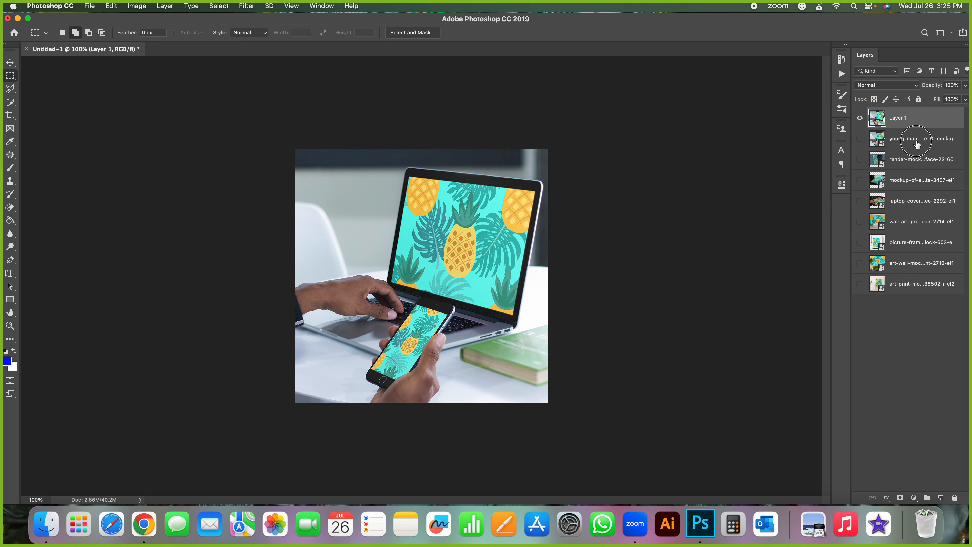
Delete the original young man mockup layer and hide its cropped copy, Layer 1.
{"action": "left_click", "coordinate": [888, 138]}
{"action": "key", "text": "Delete"}
{"action": "left_click", "coordinate": [860, 120]}
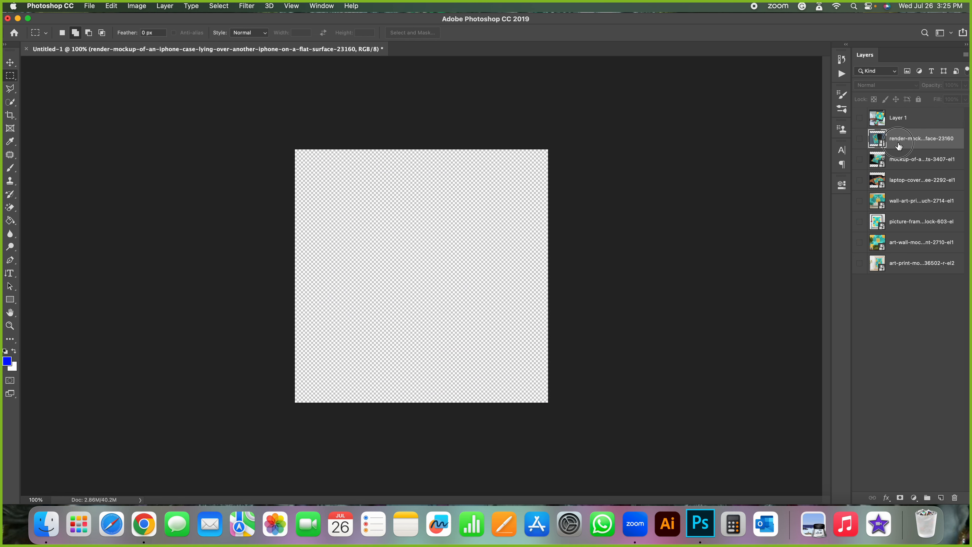
Show the iPhone case mockup layer, enlarge it proportionally and shift it so both phones fill the square canvas.
{"action": "left_click", "coordinate": [860, 139]}
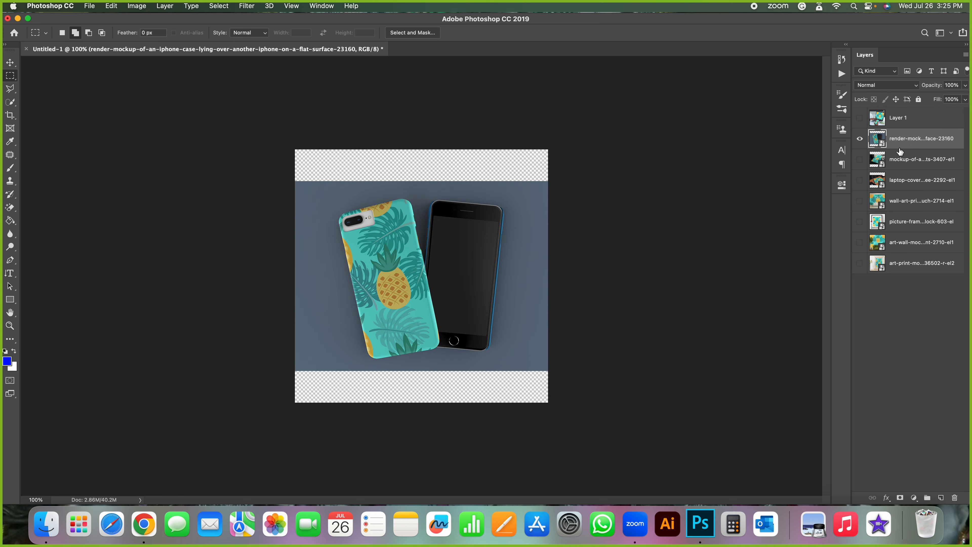
{"action": "key", "text": "super+t"}
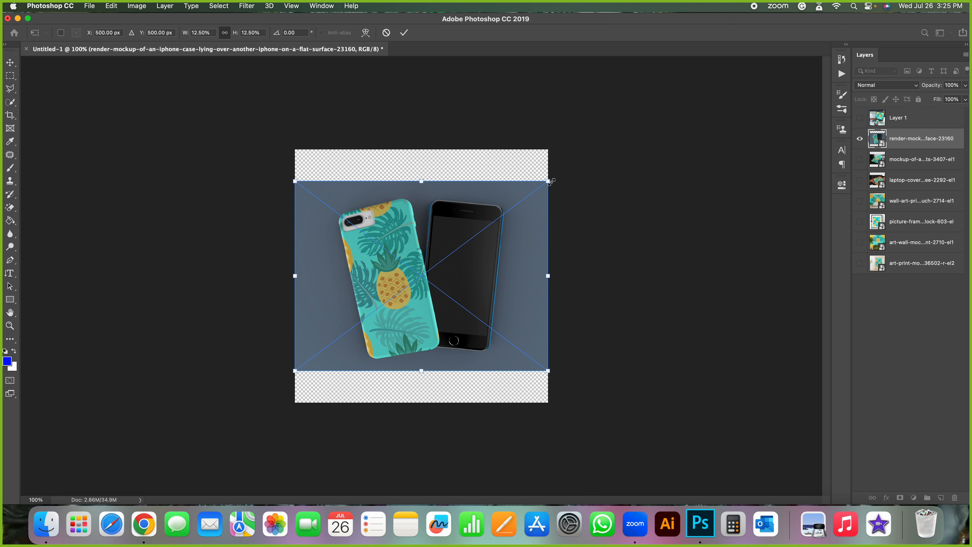
{"action": "left_click_drag", "start_coordinate": [548, 181], "coordinate": [595, 145]}
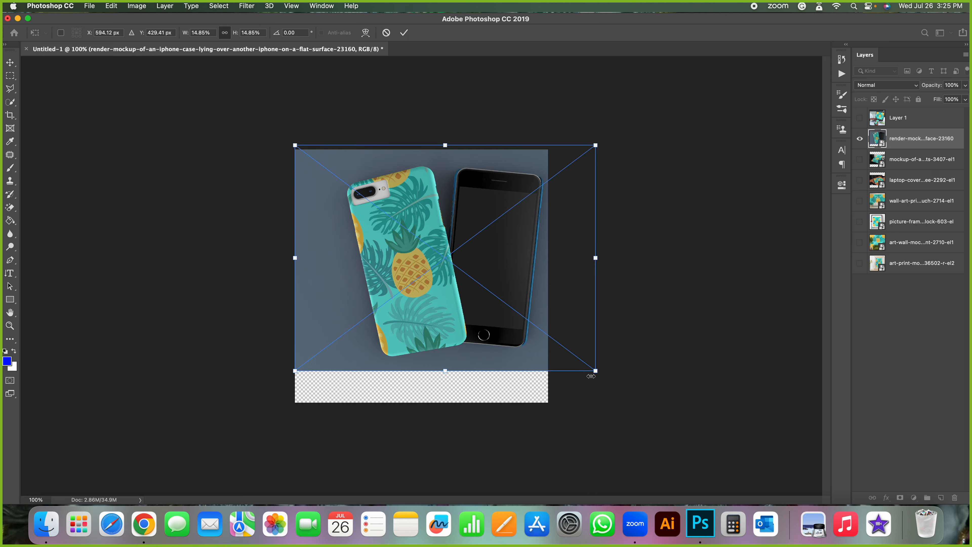
{"action": "left_click_drag", "start_coordinate": [591, 376], "coordinate": [629, 412]}
{"action": "left_click_drag", "start_coordinate": [549, 348], "coordinate": [502, 347]}
{"action": "key", "text": "Return"}
Copy the canvas-sized area of the iPhone case mockup to a new layer, delete the original layer and hide the copy.
{"action": "key", "text": "m"}
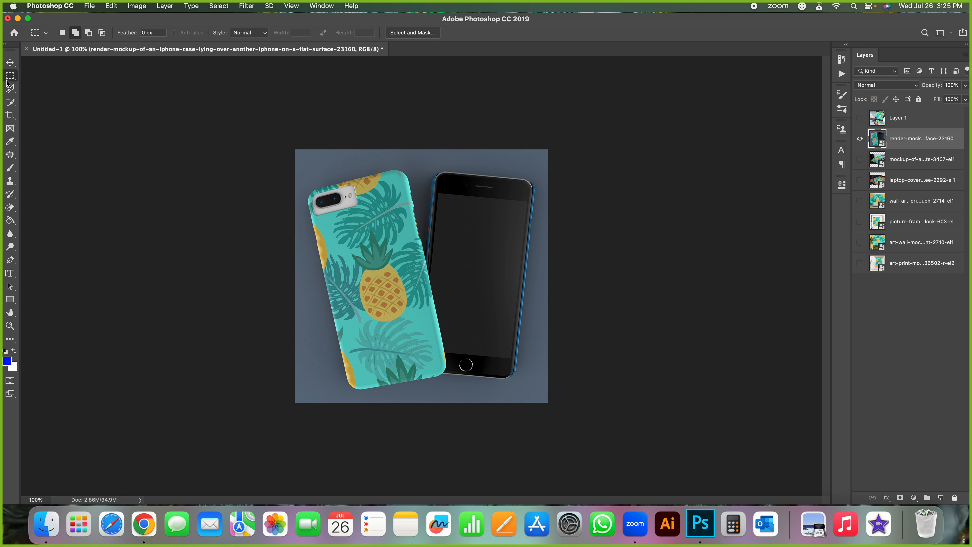
{"action": "left_click_drag", "start_coordinate": [289, 145], "coordinate": [611, 424]}
{"action": "key", "text": "super+j"}
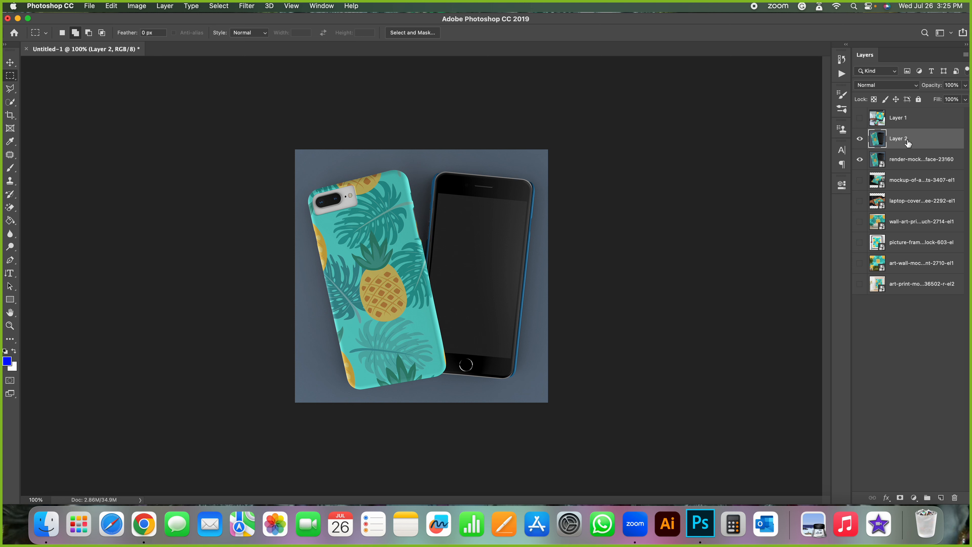
{"action": "left_click", "coordinate": [900, 164]}
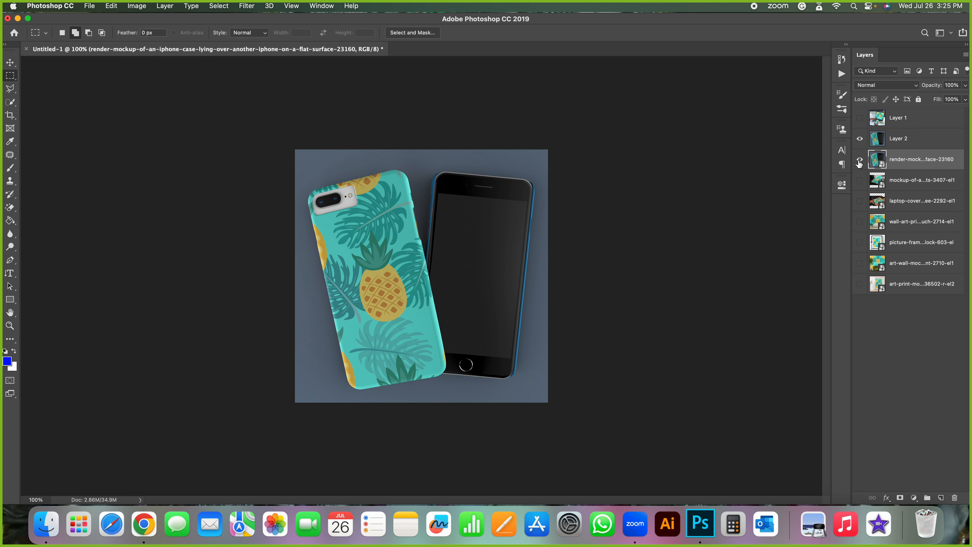
{"action": "key", "text": "BackSpace"}
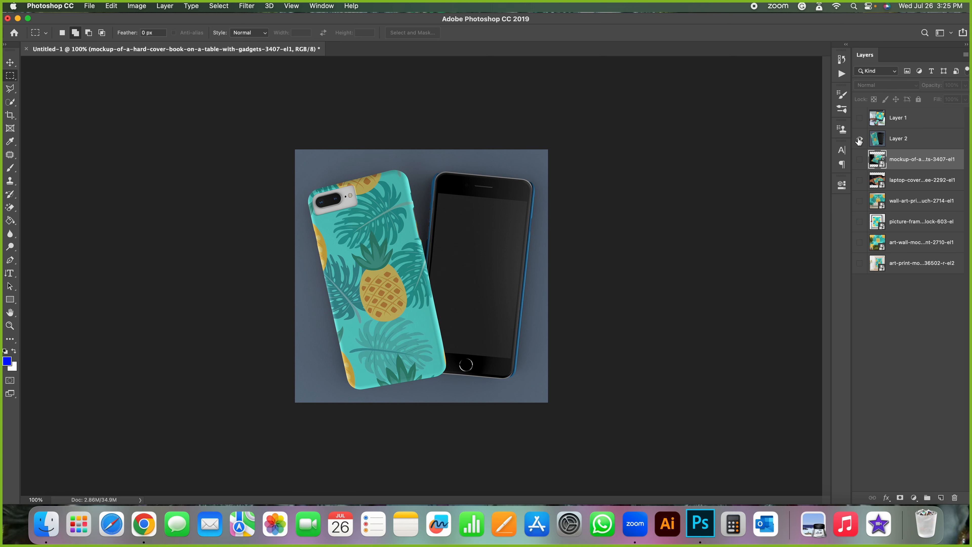
{"action": "left_click", "coordinate": [860, 139]}
Show the hard cover book mockup layer, enlarge it proportionally and shift it so the book fills the square canvas.
{"action": "left_click", "coordinate": [860, 159]}
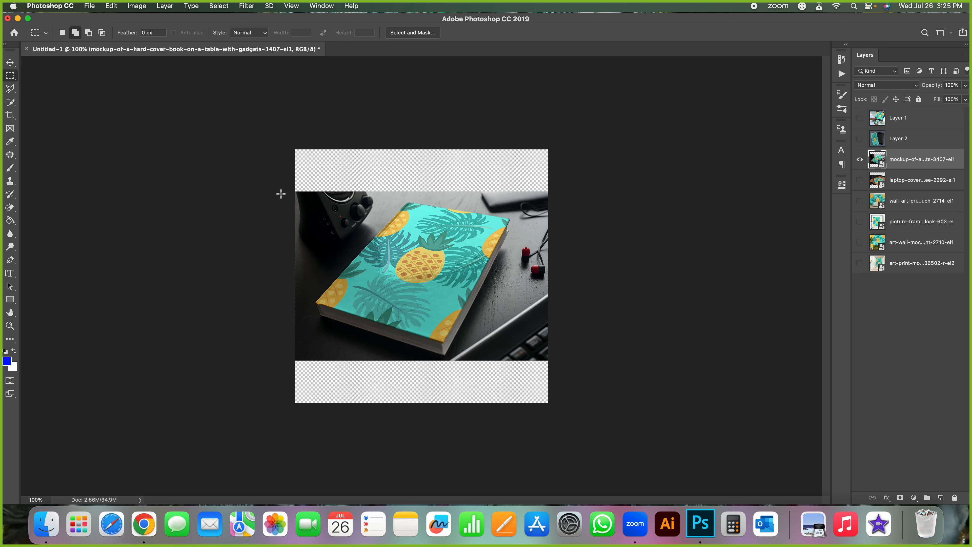
{"action": "key", "text": "super+t"}
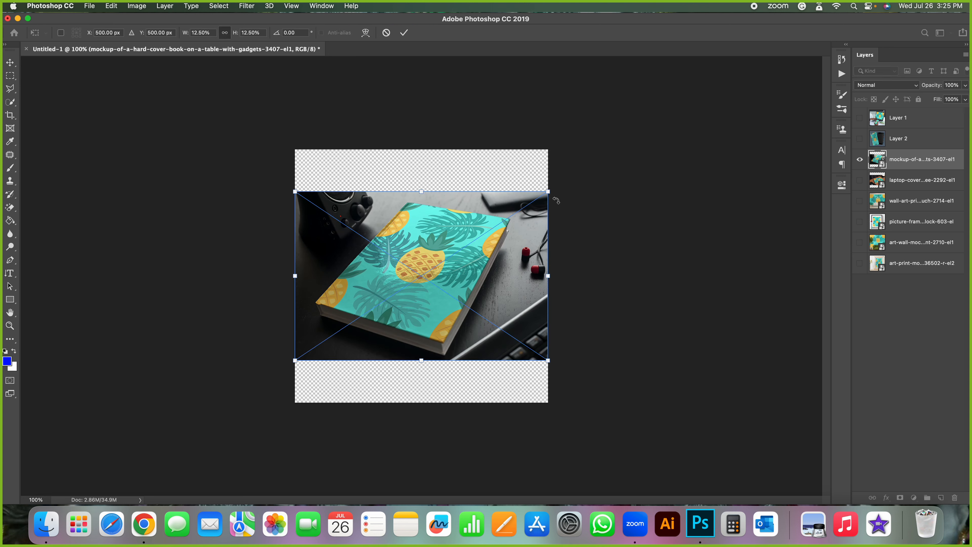
{"action": "left_click_drag", "start_coordinate": [551, 194], "coordinate": [611, 149]}
{"action": "left_click_drag", "start_coordinate": [611, 362], "coordinate": [658, 434]}
{"action": "left_click_drag", "start_coordinate": [561, 369], "coordinate": [495, 370]}
{"action": "key", "text": "Return"}
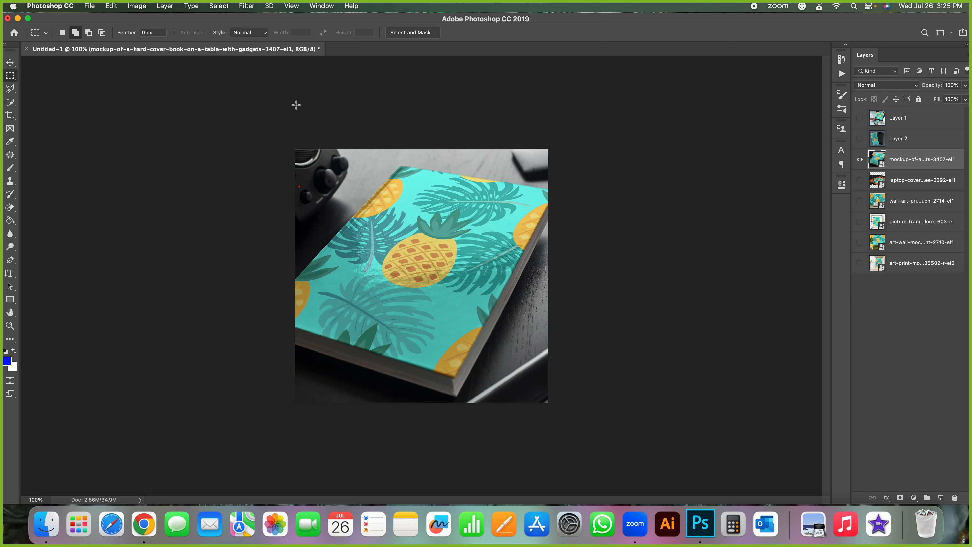
Copy the canvas-sized area of the book mockup to a new layer, delete the original layer and hide the copy.
{"action": "left_click_drag", "start_coordinate": [295, 149], "coordinate": [597, 401]}
{"action": "key", "text": "super+c"}
{"action": "key", "text": "super+v"}
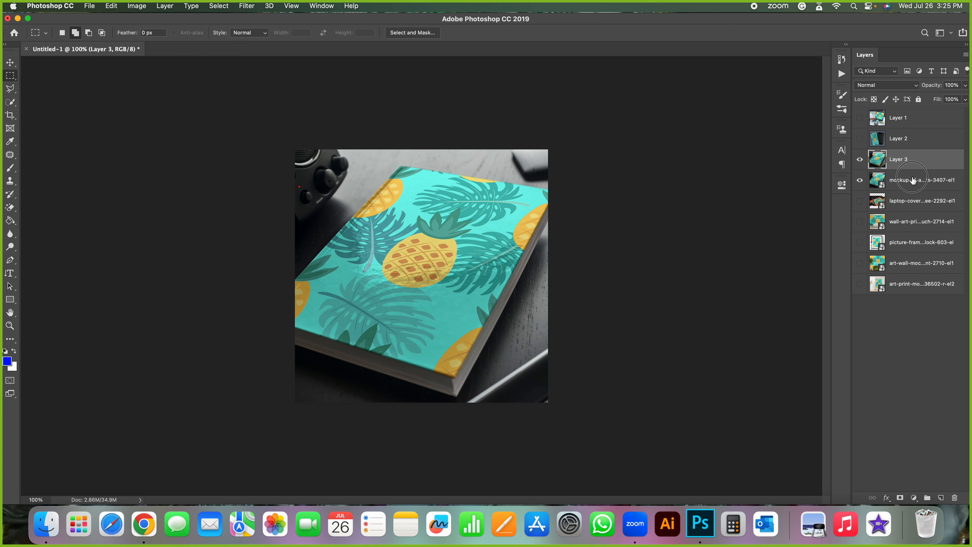
{"action": "left_click", "coordinate": [916, 181]}
{"action": "key", "text": "BackSpace"}
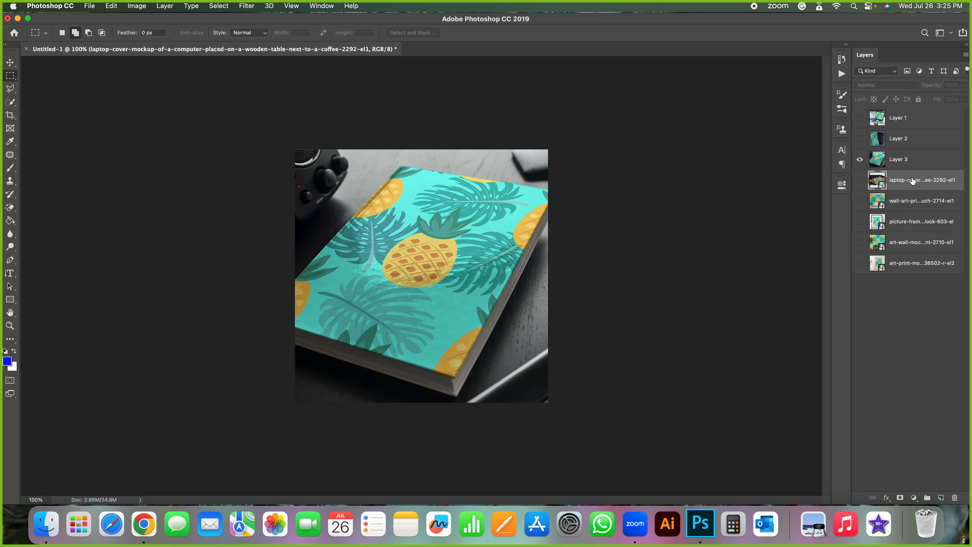
{"action": "left_click", "coordinate": [860, 160]}
Show the laptop cover mockup layer, enlarge it proportionally and shift it so the laptop fills the square canvas.
{"action": "left_click", "coordinate": [860, 187]}
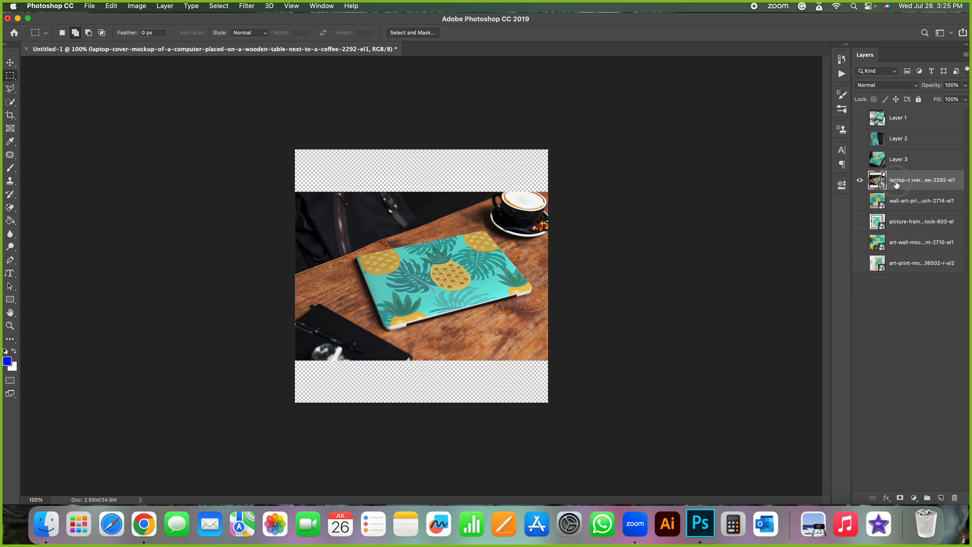
{"action": "key", "text": "super+t"}
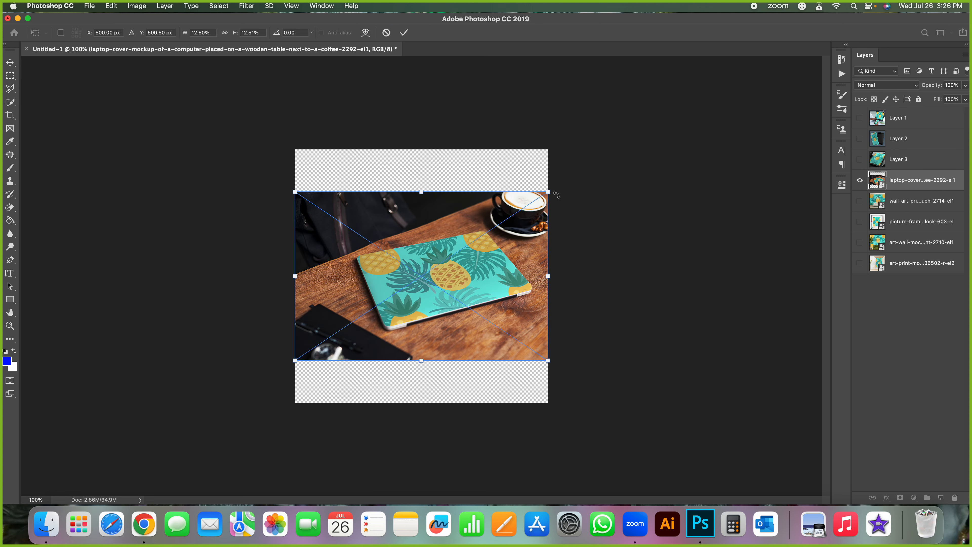
{"action": "left_click_drag", "start_coordinate": [548, 191], "coordinate": [614, 142]}
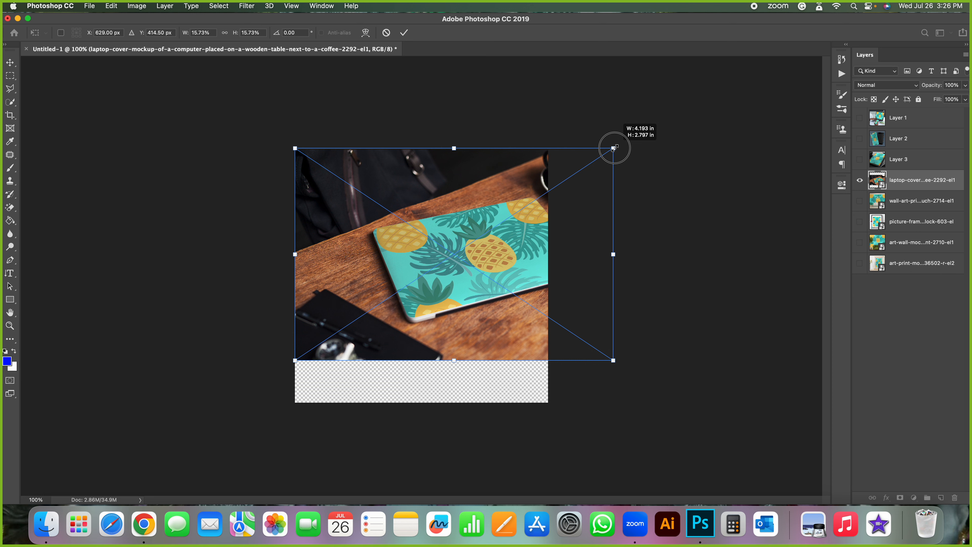
{"action": "left_click_drag", "start_coordinate": [294, 362], "coordinate": [229, 417]}
{"action": "left_click_drag", "start_coordinate": [404, 346], "coordinate": [382, 346]}
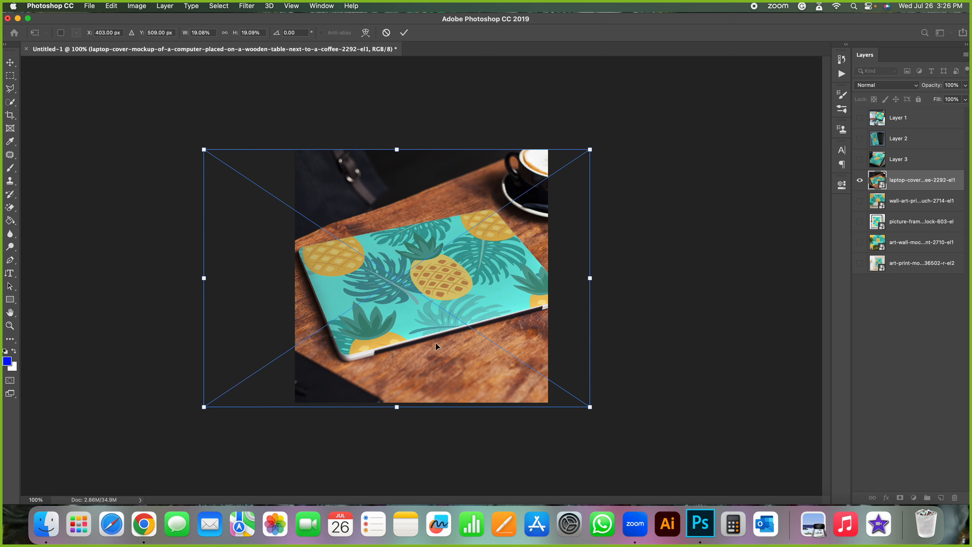
{"action": "key", "text": "Return"}
Copy the canvas-sized area of the laptop cover mockup to a new layer and delete the original layer.
{"action": "key", "text": "m"}
{"action": "left_click_drag", "start_coordinate": [283, 139], "coordinate": [592, 433]}
{"action": "key", "text": "ctrl+j"}
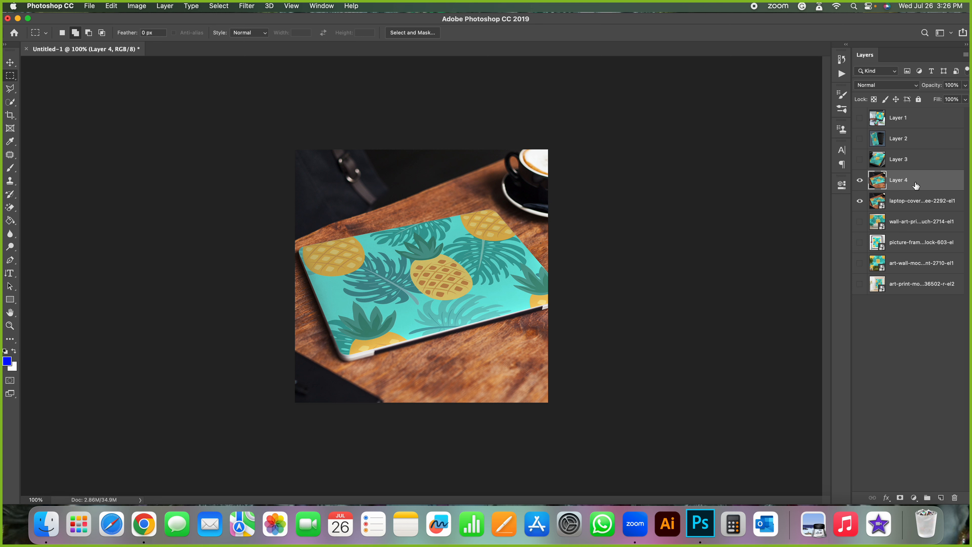
{"action": "left_click", "coordinate": [957, 208]}
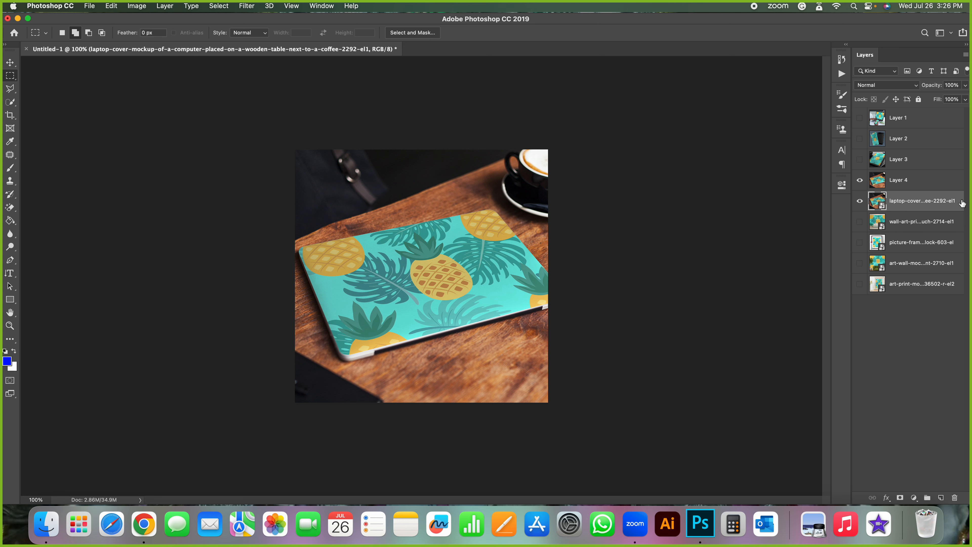
{"action": "key", "text": "BackSpace"}
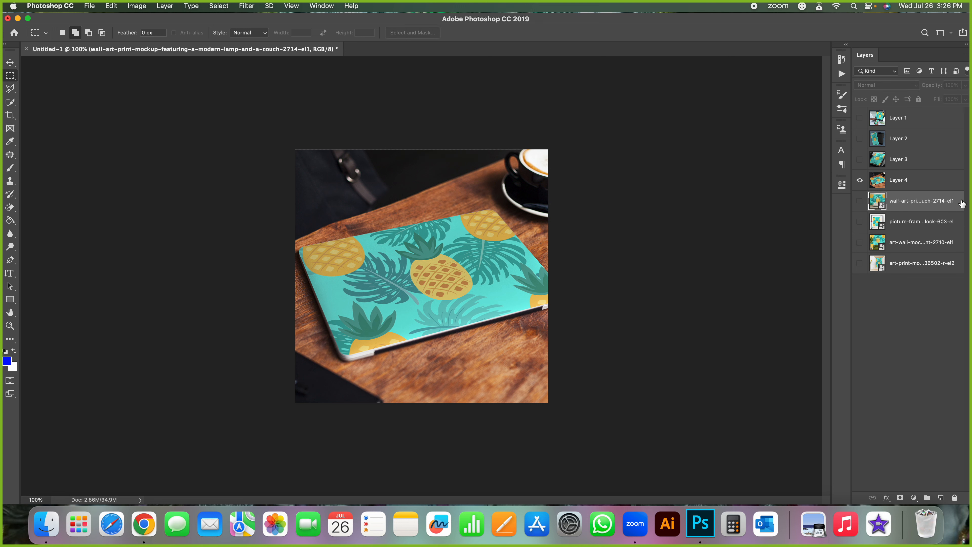
Make the three hidden cropped mockup layers, Layer 1, Layer 2 and Layer 3, visible again.
{"action": "left_click", "coordinate": [860, 160]}
{"action": "left_click", "coordinate": [860, 139]}
{"action": "left_click", "coordinate": [862, 119]}
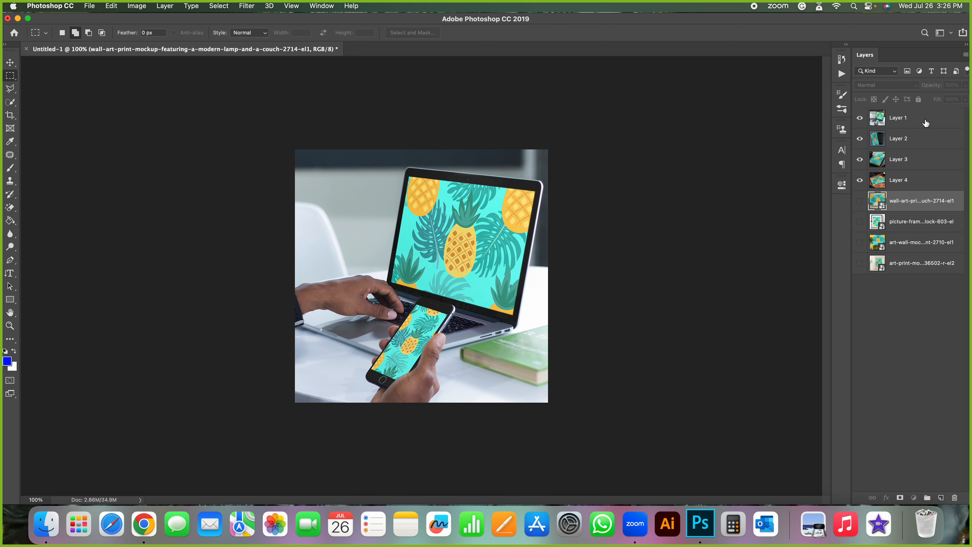
Scale Layers 1 to 4 together to 50% and move them into the upper-left quarter of the canvas.
{"action": "left_click", "coordinate": [927, 123]}
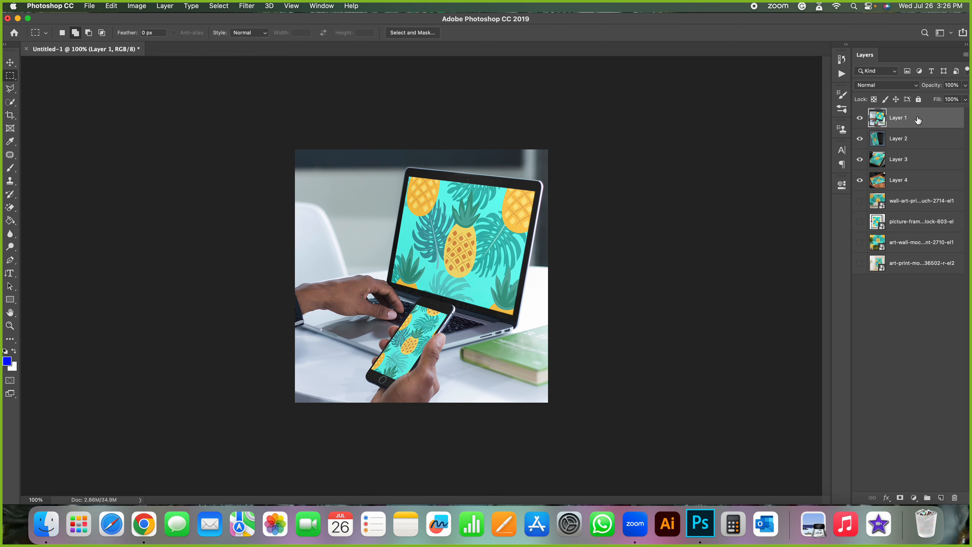
{"action": "left_click", "coordinate": [912, 187], "text": "shift"}
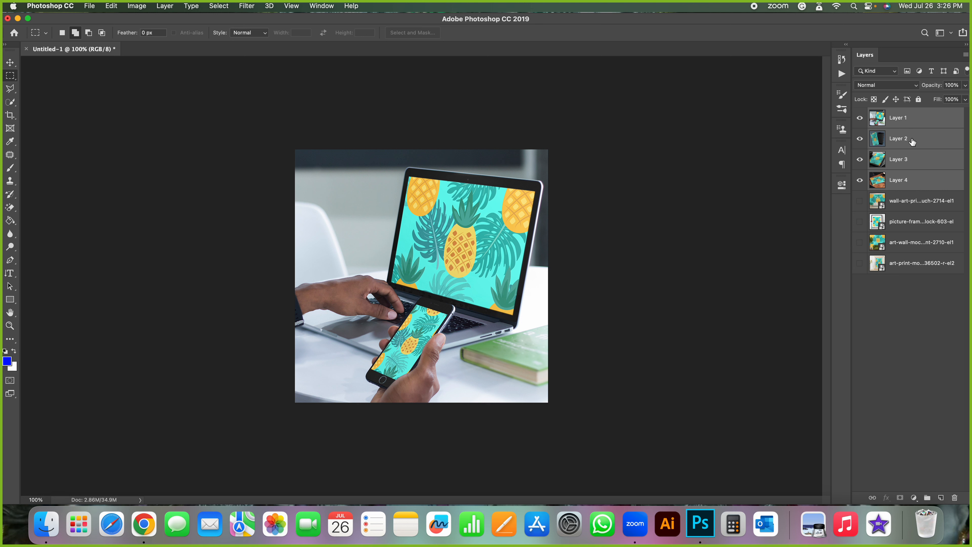
{"action": "key", "text": "super+t"}
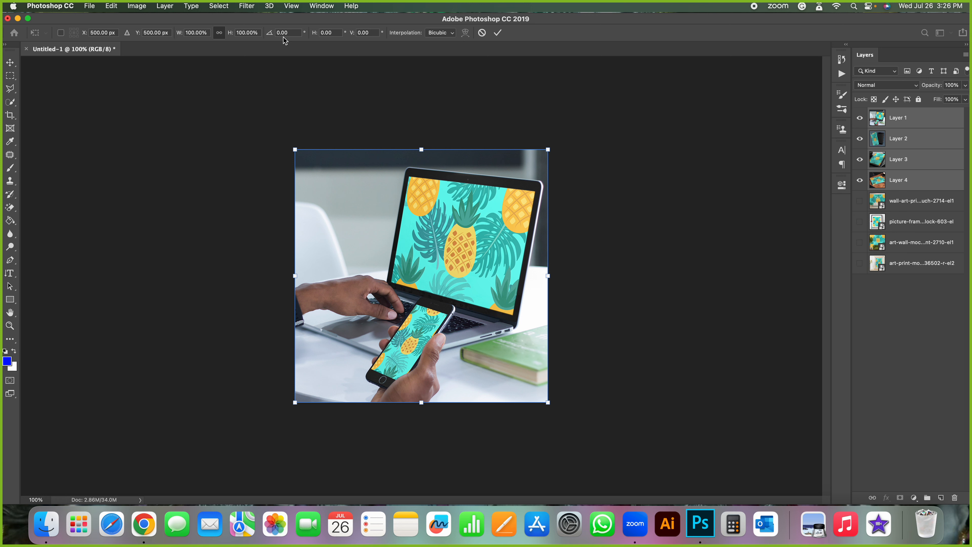
{"action": "left_click", "coordinate": [219, 34]}
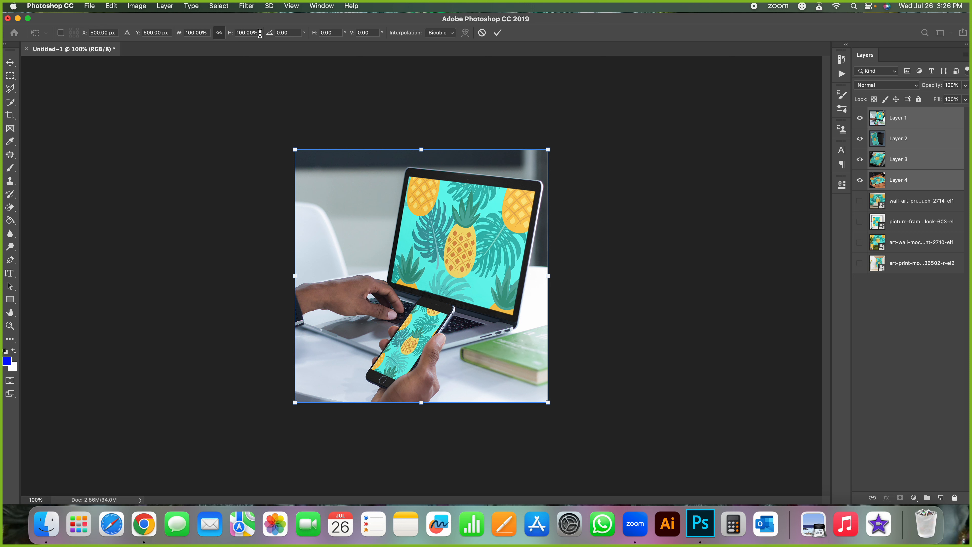
{"action": "left_click_drag", "start_coordinate": [191, 32], "coordinate": [183, 32]}
{"action": "type", "text": "5"}
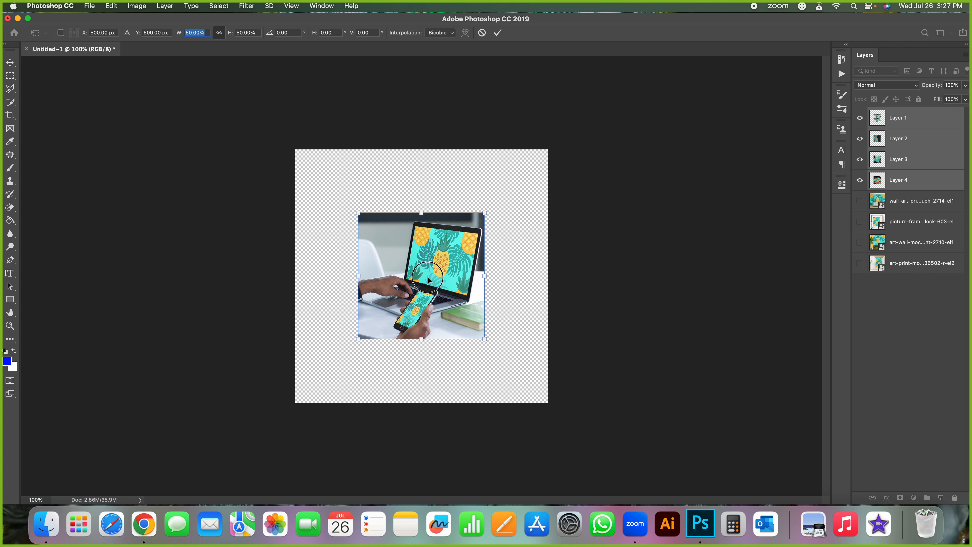
{"action": "left_click_drag", "start_coordinate": [432, 277], "coordinate": [362, 212]}
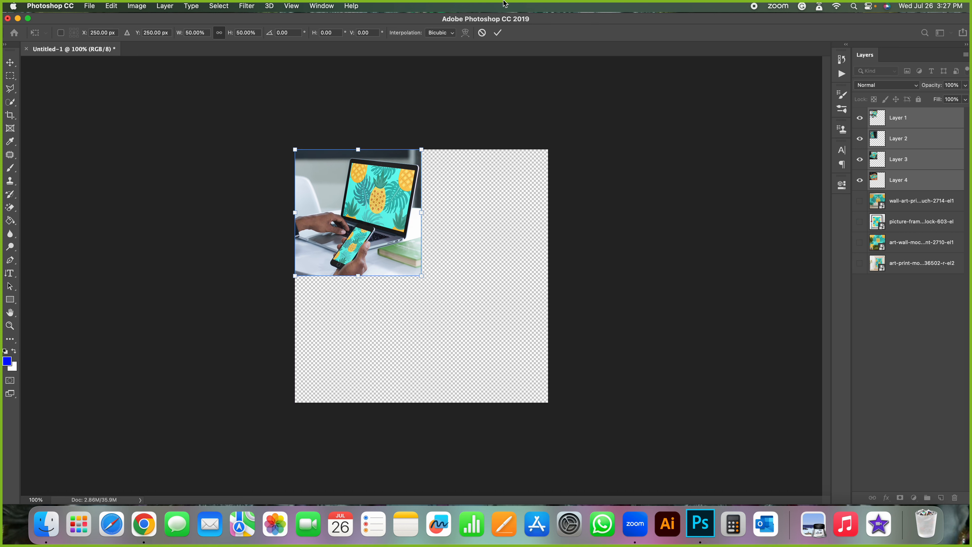
{"action": "left_click", "coordinate": [499, 33]}
Move the iPhone case mockup on Layer 2 into the upper-right quarter of the canvas.
{"action": "left_click", "coordinate": [903, 126]}
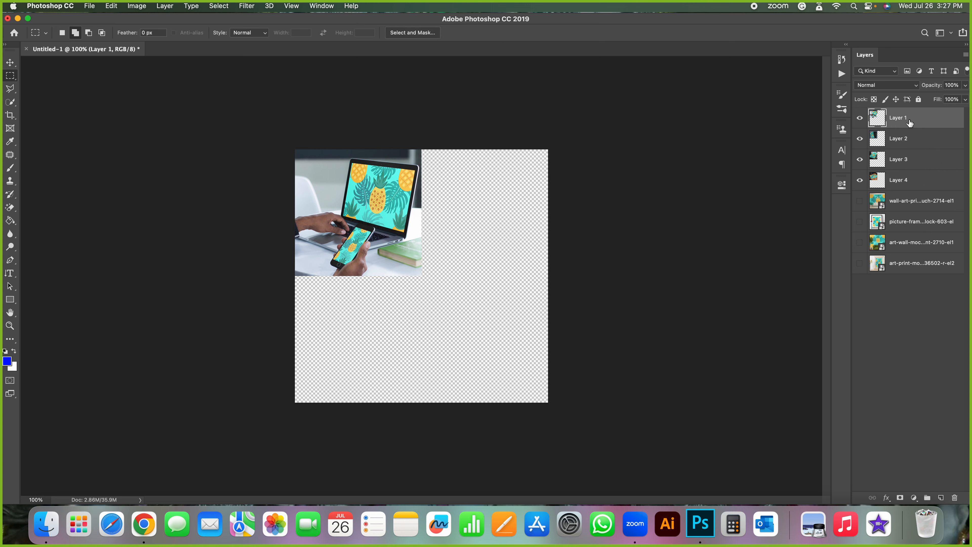
{"action": "left_click", "coordinate": [915, 147]}
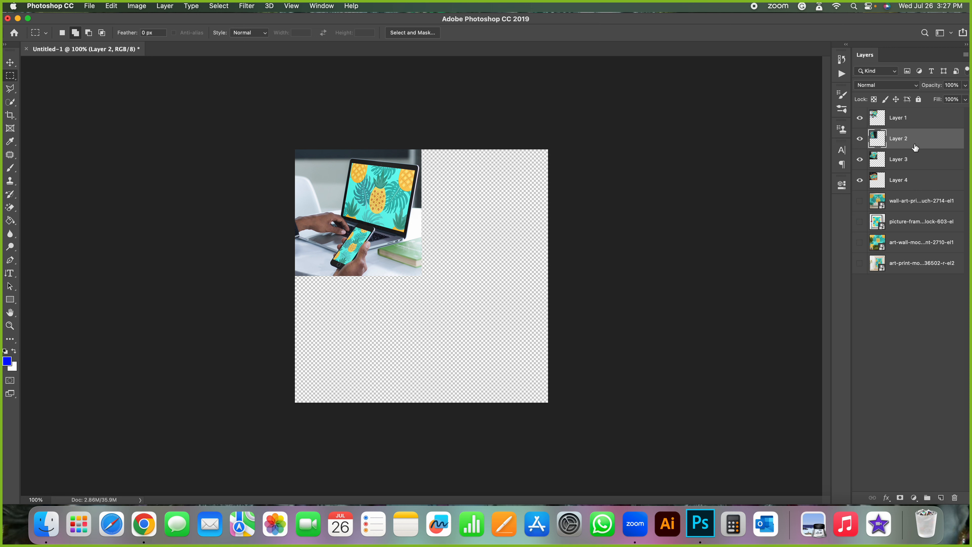
{"action": "key", "text": "ctrl+t"}
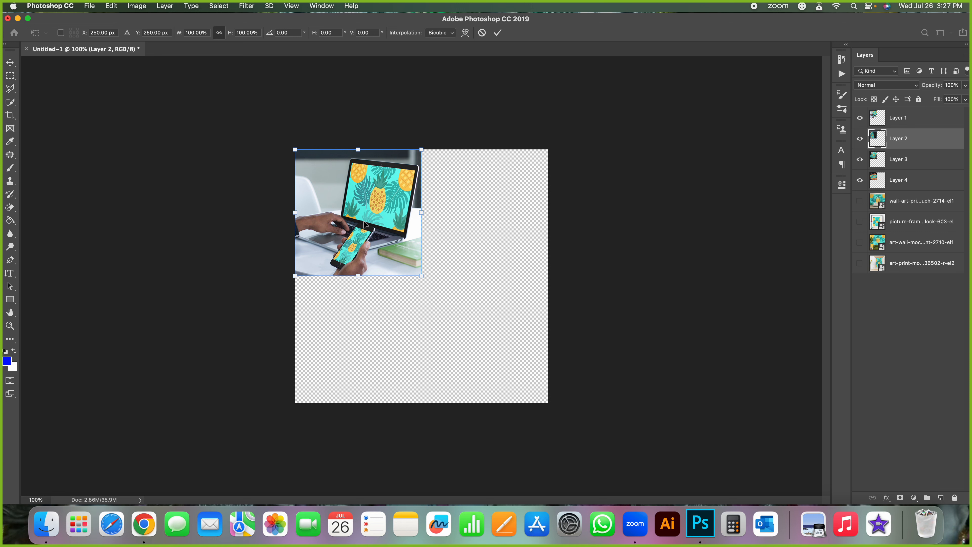
{"action": "left_click_drag", "start_coordinate": [364, 223], "coordinate": [493, 225]}
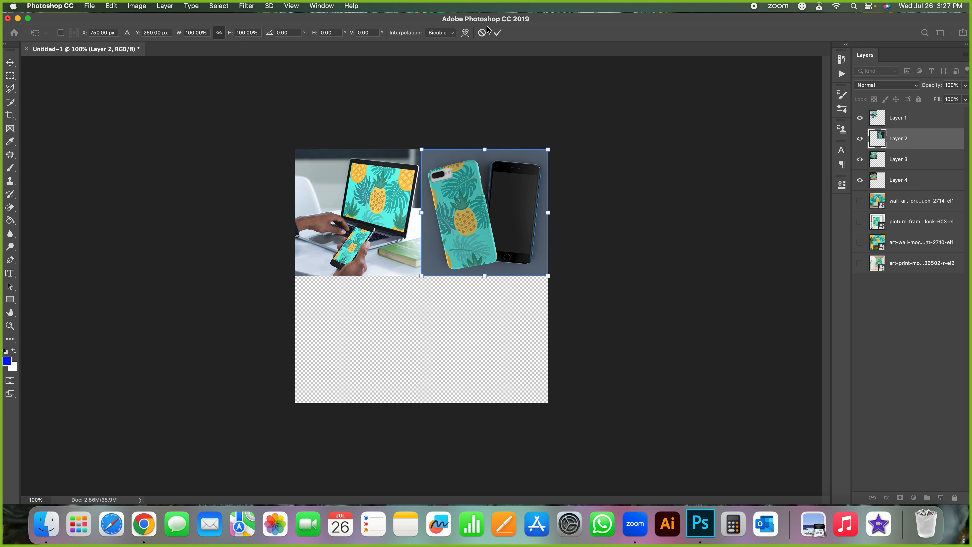
{"action": "left_click", "coordinate": [498, 36]}
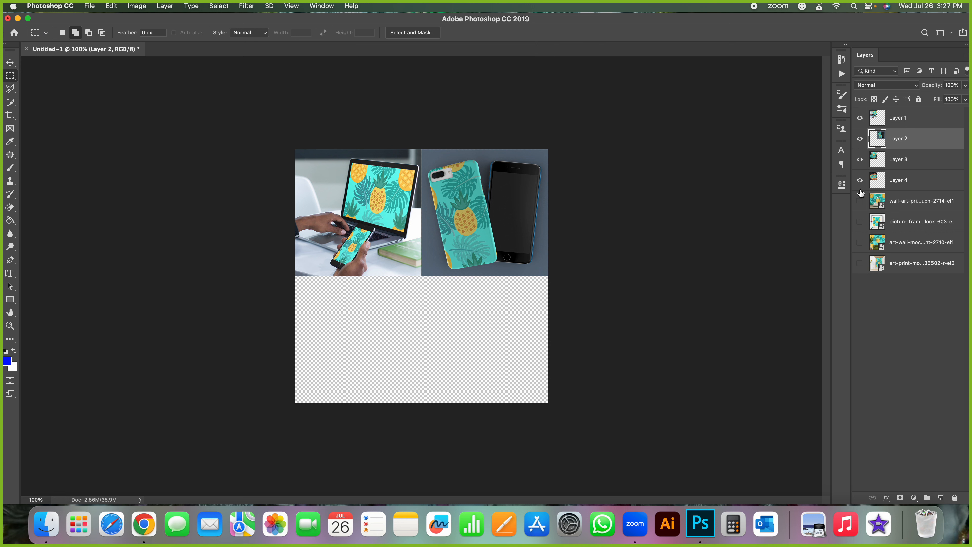
Move the book mockup on Layer 3 into the lower-left quarter of the canvas.
{"action": "left_click", "coordinate": [904, 164]}
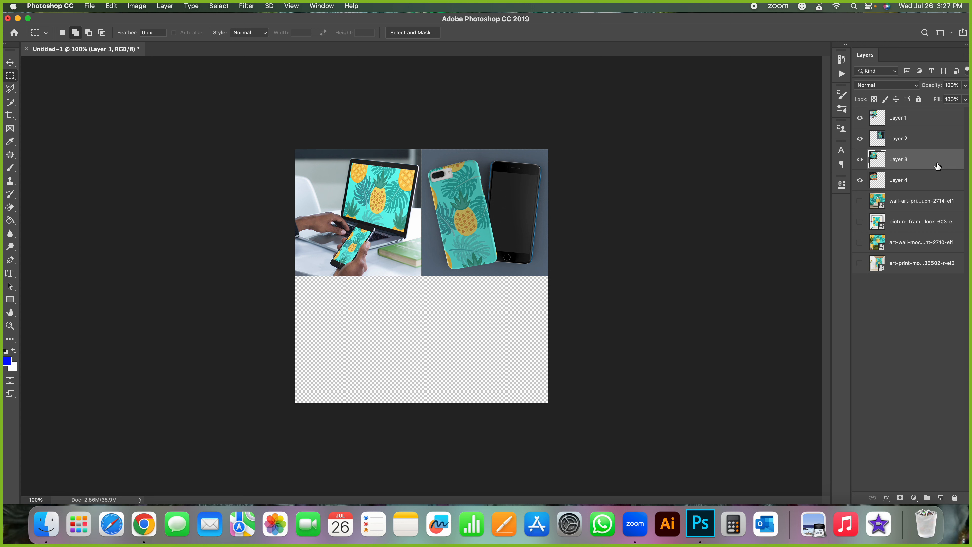
{"action": "key", "text": "super+t"}
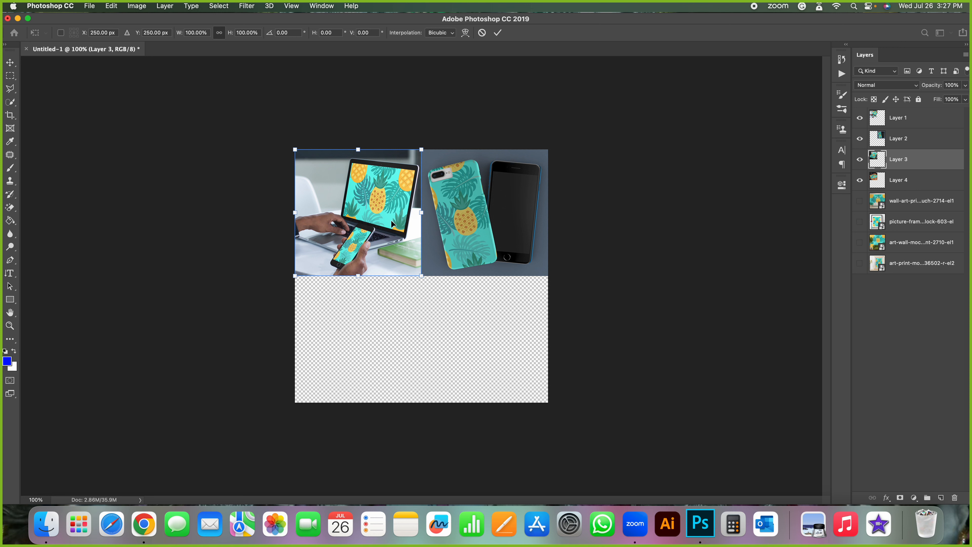
{"action": "left_click_drag", "start_coordinate": [391, 220], "coordinate": [387, 347]}
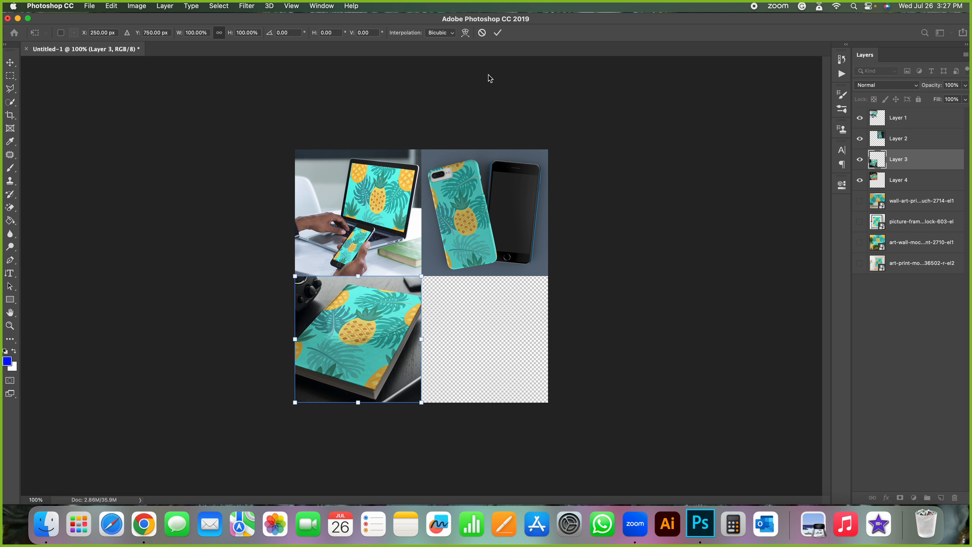
{"action": "left_click", "coordinate": [497, 36]}
Move the laptop cover mockup on Layer 4 into the lower-right quarter of the canvas.
{"action": "left_click", "coordinate": [920, 182]}
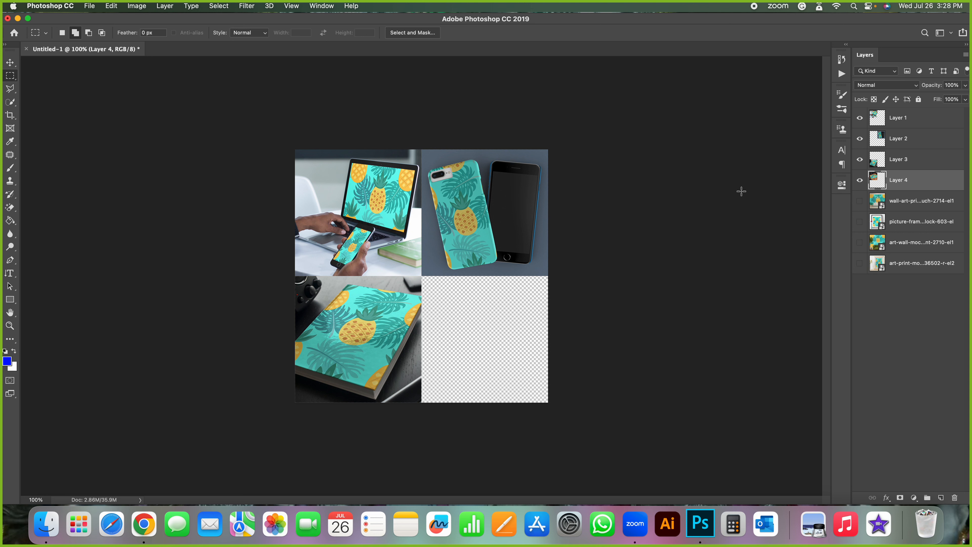
{"action": "key", "text": "super+t"}
{"action": "left_click_drag", "start_coordinate": [355, 210], "coordinate": [480, 337]}
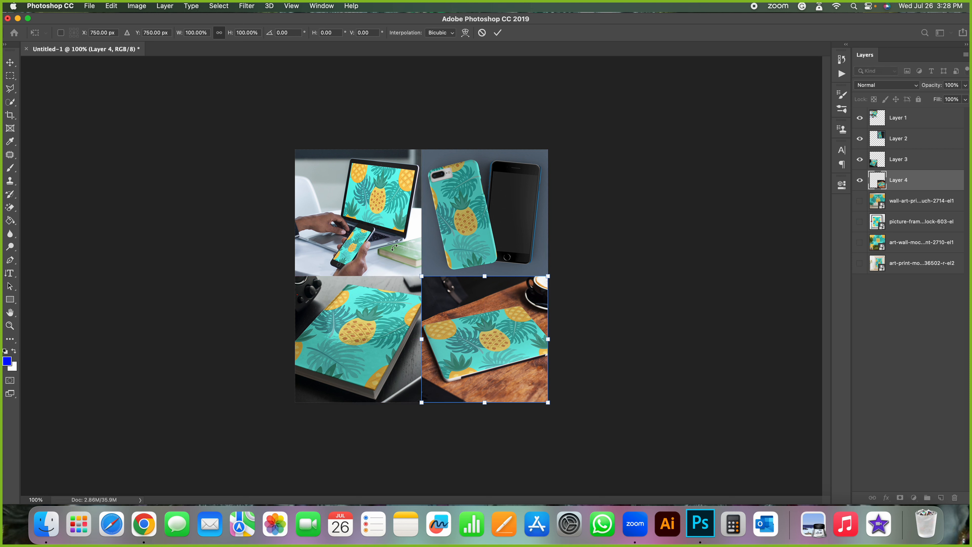
{"action": "key", "text": "m"}
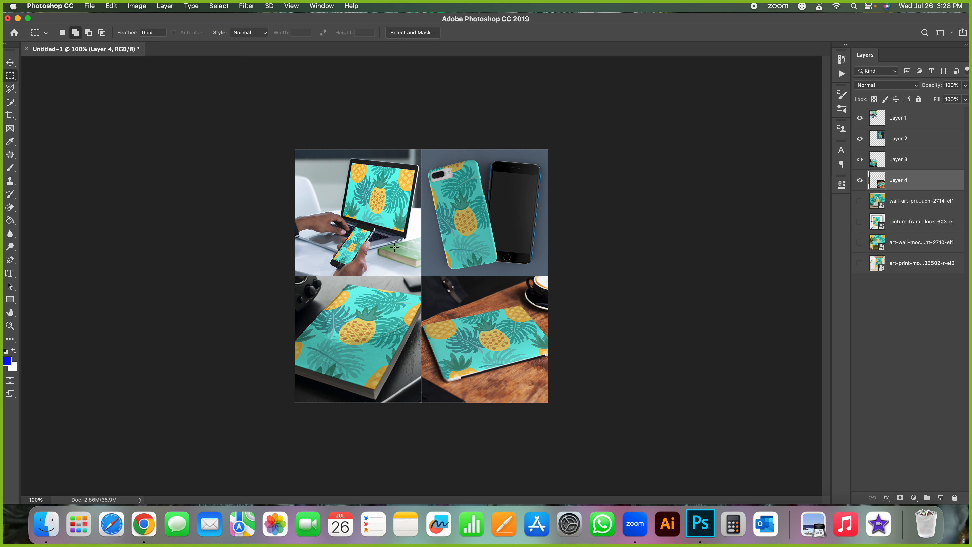
Switch to the Downloads folder in Finder and move the four selected gadget mockup PNG files to the trash.
{"action": "key", "text": "ctrl+Right"}
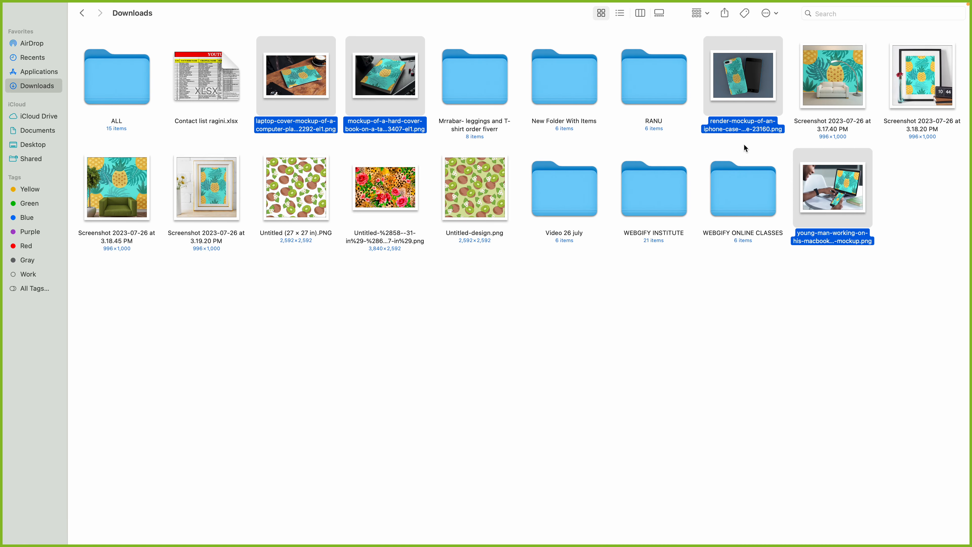
{"action": "right_click", "coordinate": [749, 100]}
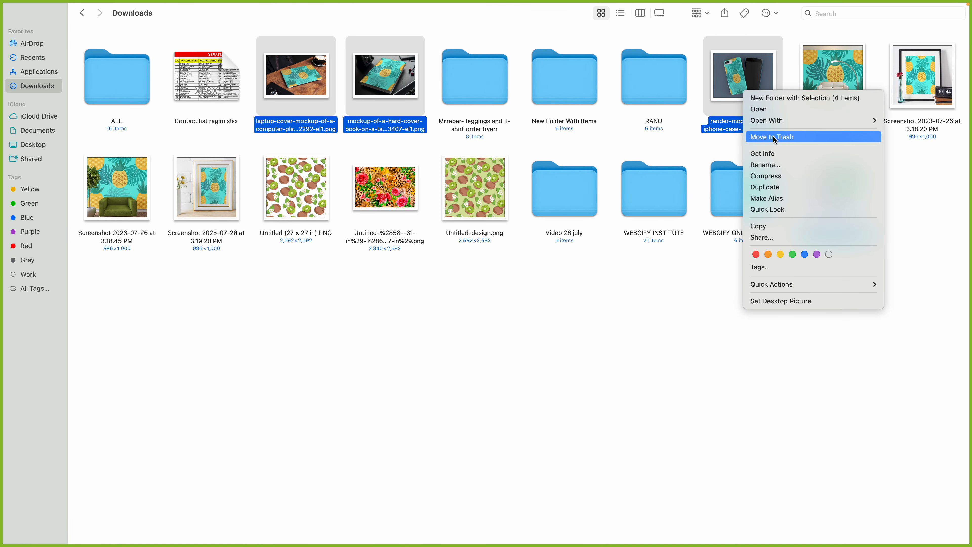
{"action": "left_click", "coordinate": [753, 134]}
Preview the pineapple wall and picture frame mockup screenshots in the Downloads folder one after another.
{"action": "left_click", "coordinate": [656, 82]}
{"action": "key", "text": "space"}
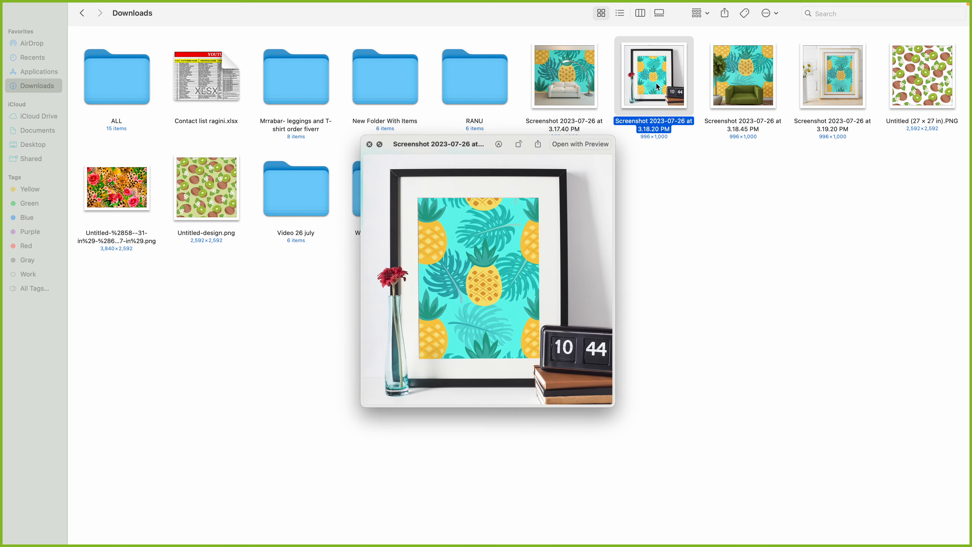
{"action": "key", "text": "Right"}
{"action": "key", "text": "Right"}
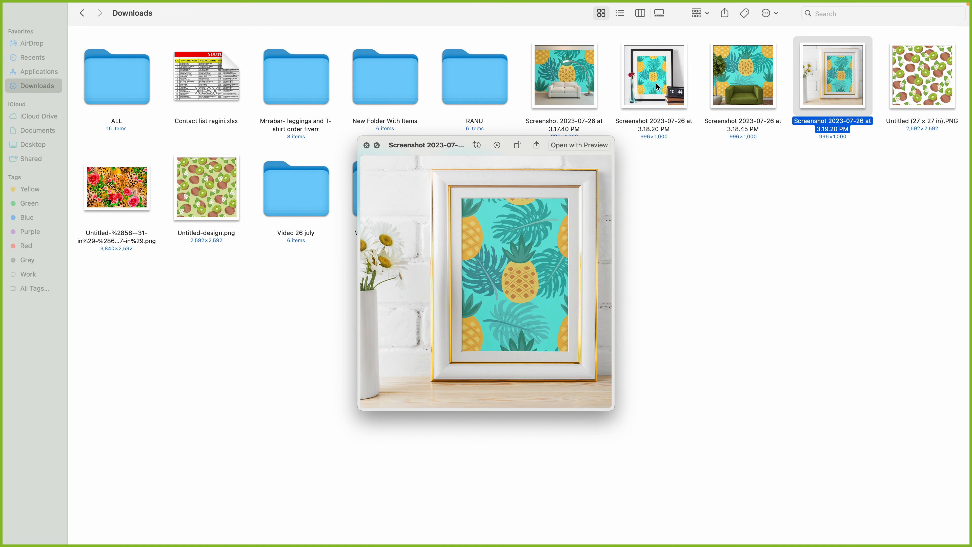
{"action": "key", "text": "Left"}
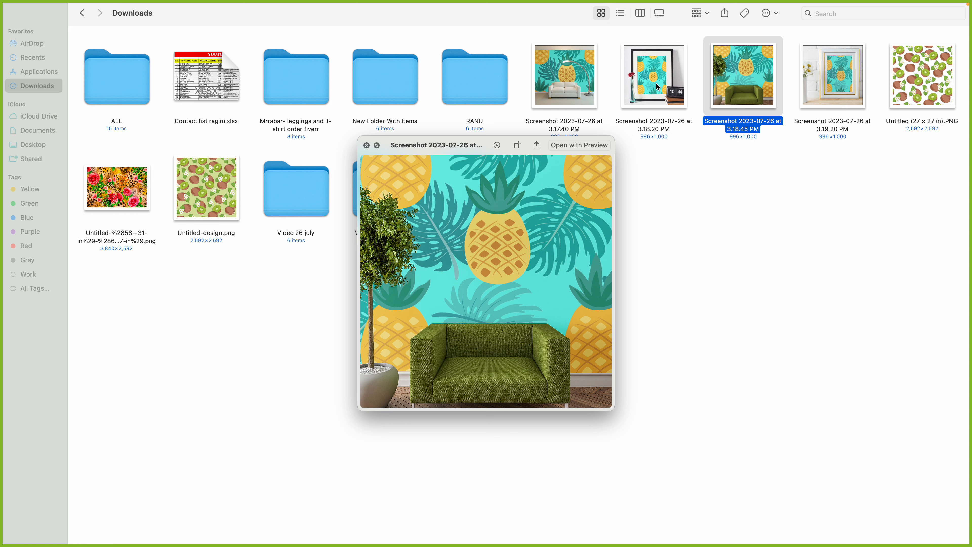
{"action": "key", "text": "Left"}
{"action": "key", "text": "Left"}
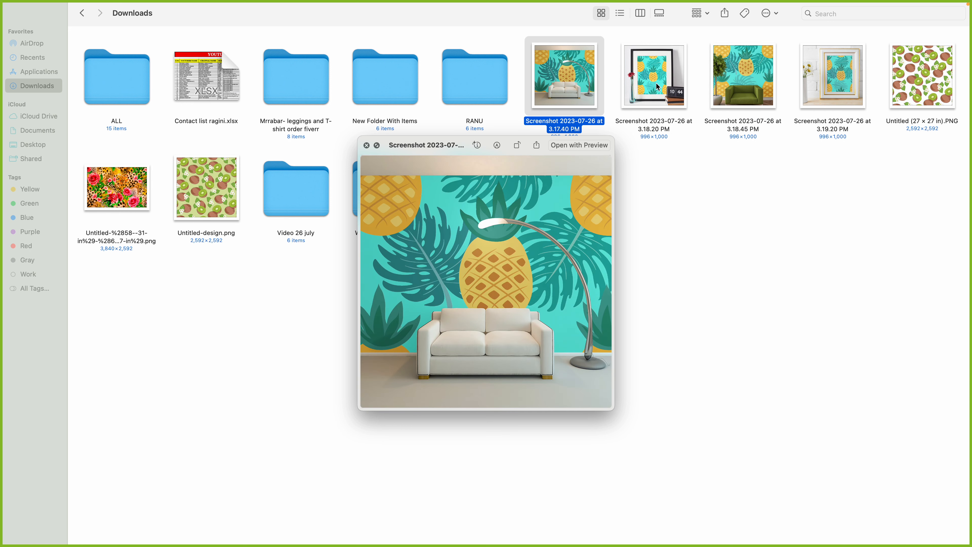
{"action": "key", "text": "space"}
Return to Photoshop and capture the four-mockup collage with the Screenshot utility, using the canvas-sized capture area.
{"action": "key", "text": "super+Tab"}
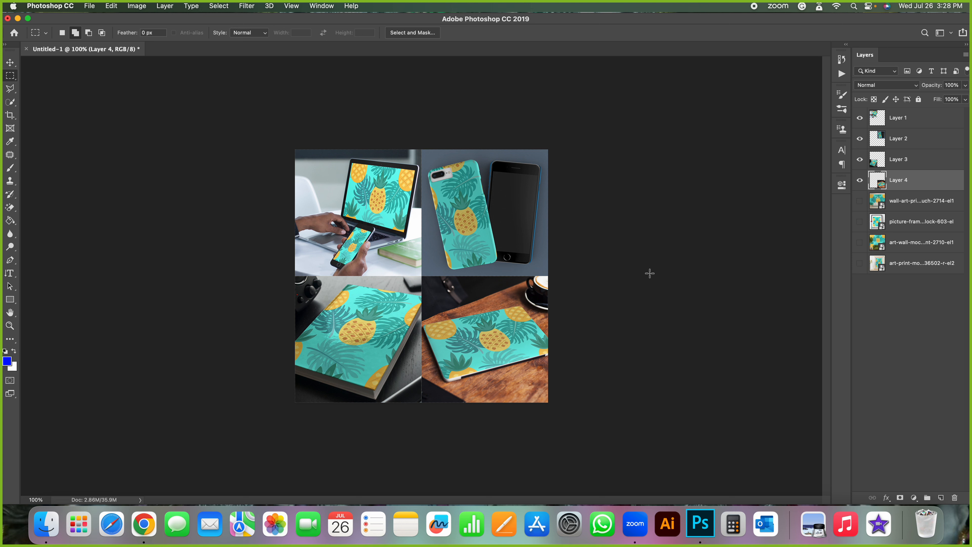
{"action": "key", "text": "super+space"}
{"action": "type", "text": "screenshot"}
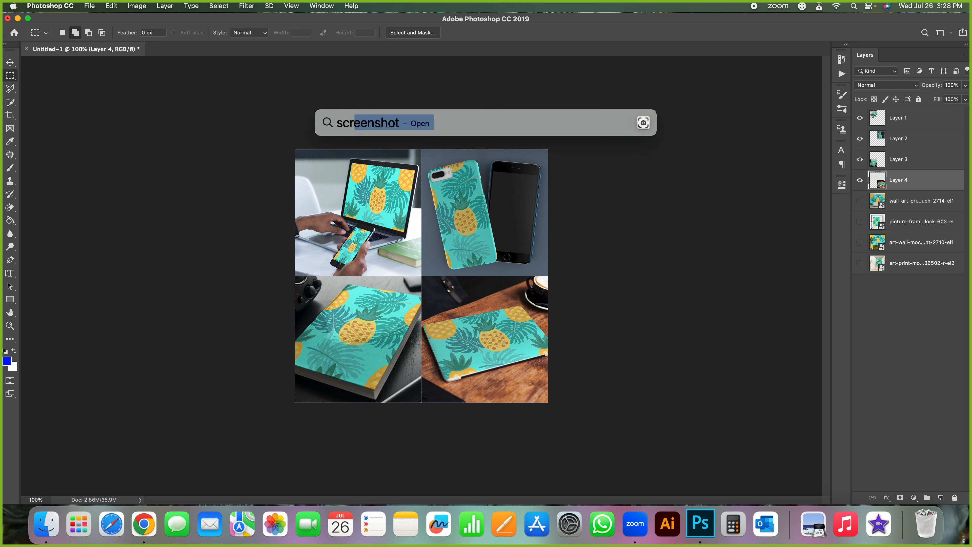
{"action": "key", "text": "Return"}
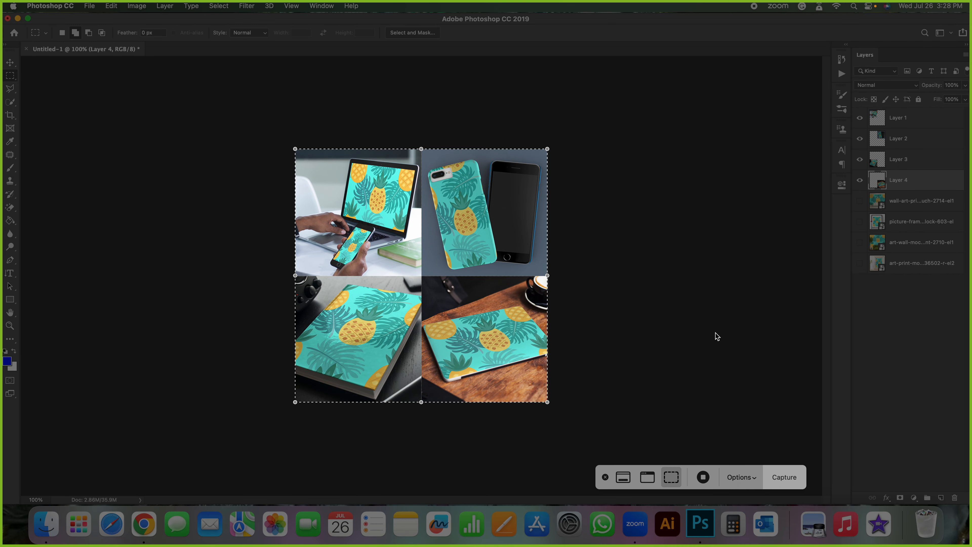
{"action": "key", "text": "Return"}
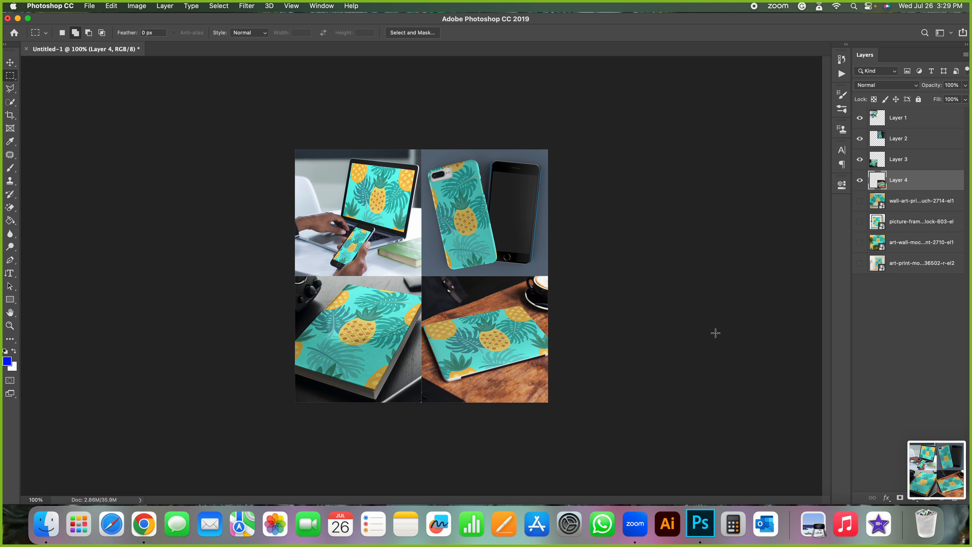
Switch to the Downloads folder in Finder and preview the newly captured collage screenshot.
{"action": "key", "text": "ctrl+Right"}
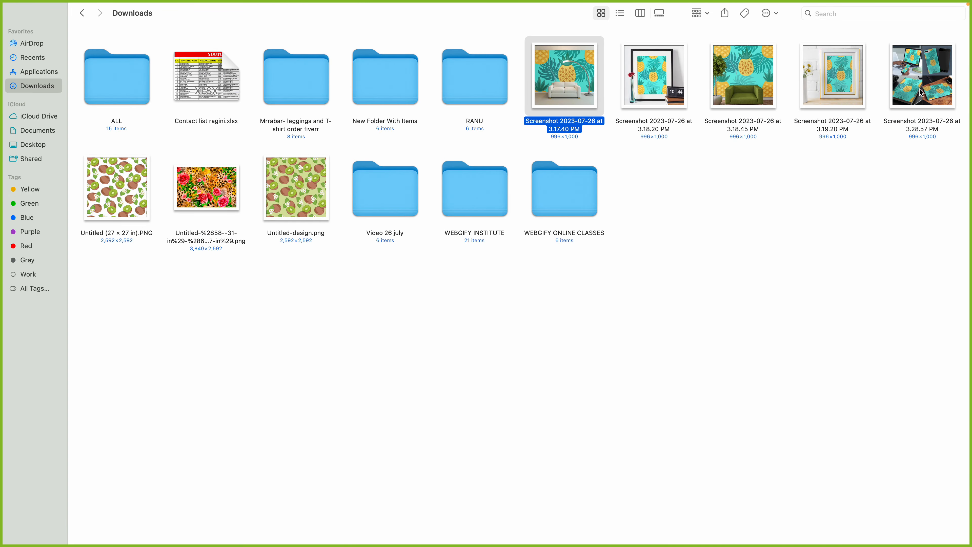
{"action": "left_click", "coordinate": [921, 94]}
{"action": "key", "text": "space"}
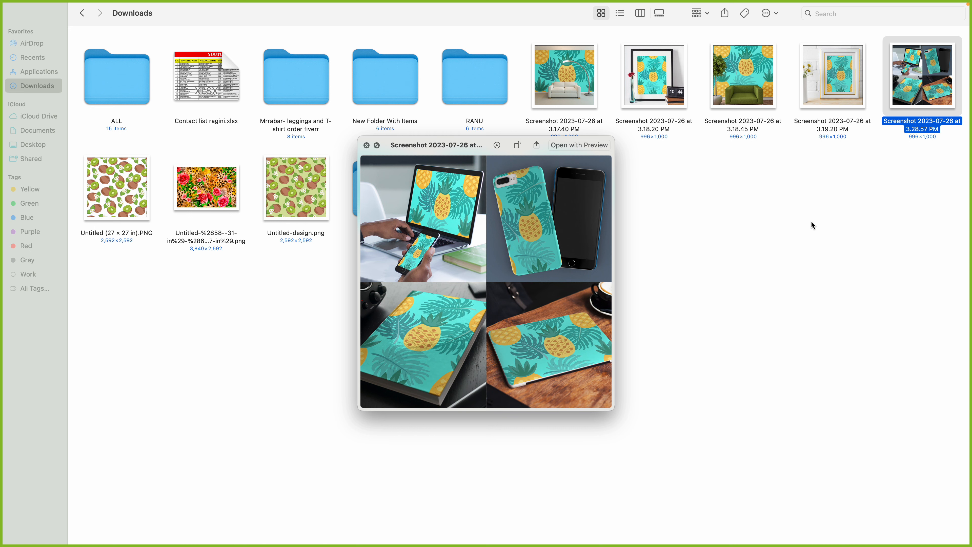
{"action": "key", "text": "space"}
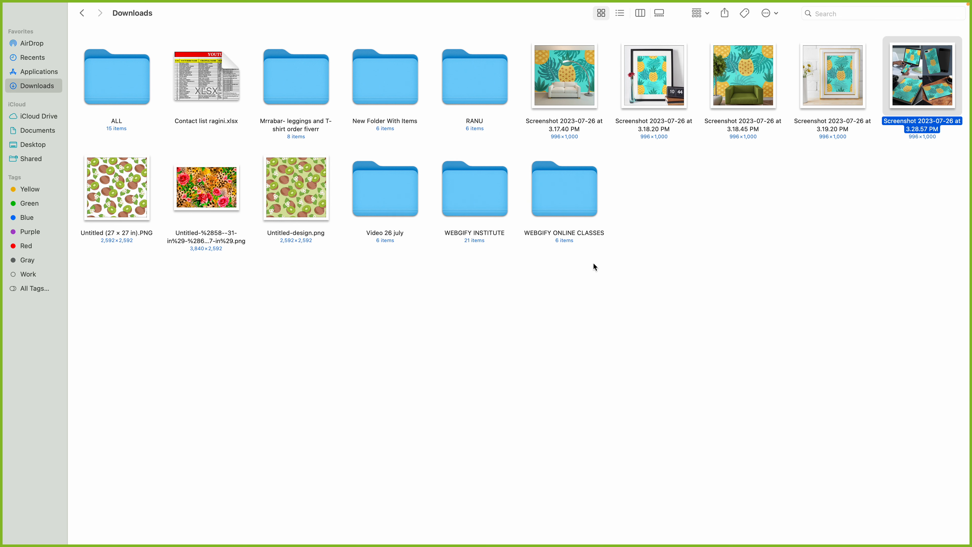
Return to Photoshop and delete the layers from Layer 1 down through the art-wall mockup layer.
{"action": "key", "text": "super+Tab"}
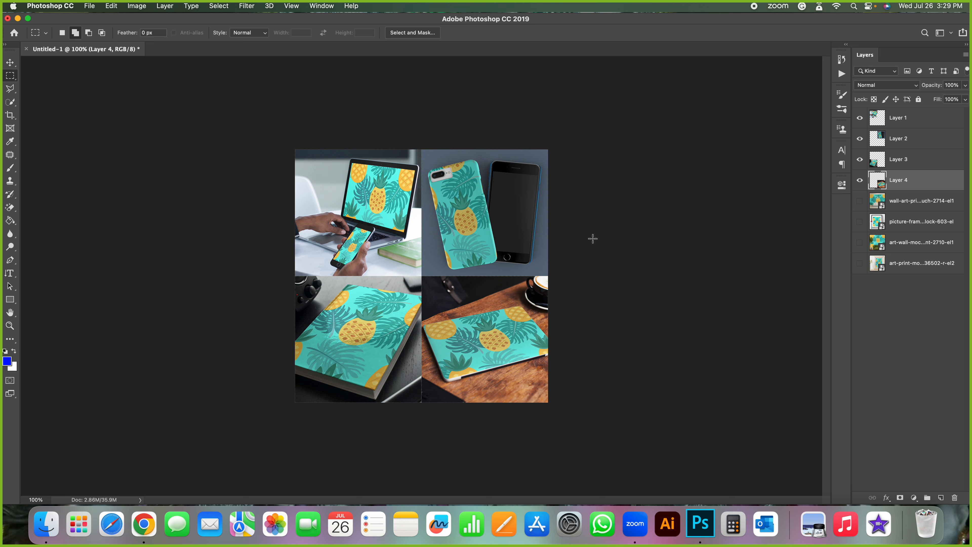
{"action": "left_click", "coordinate": [898, 118]}
{"action": "left_click", "coordinate": [921, 243], "text": "shift"}
{"action": "key", "text": "Delete"}
Switch to Chrome and close the four Placeit gadget mockup tabs, leaving the laptop cover search page open.
{"action": "key", "text": "super+Tab"}
{"action": "key", "text": "super+Tab"}
{"action": "key", "text": "super+Tab"}
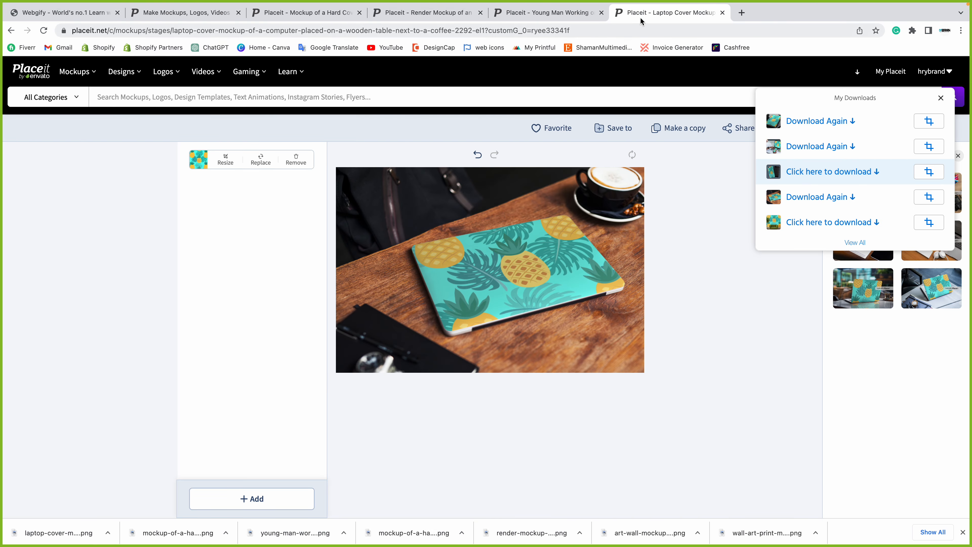
{"action": "left_click", "coordinate": [723, 12]}
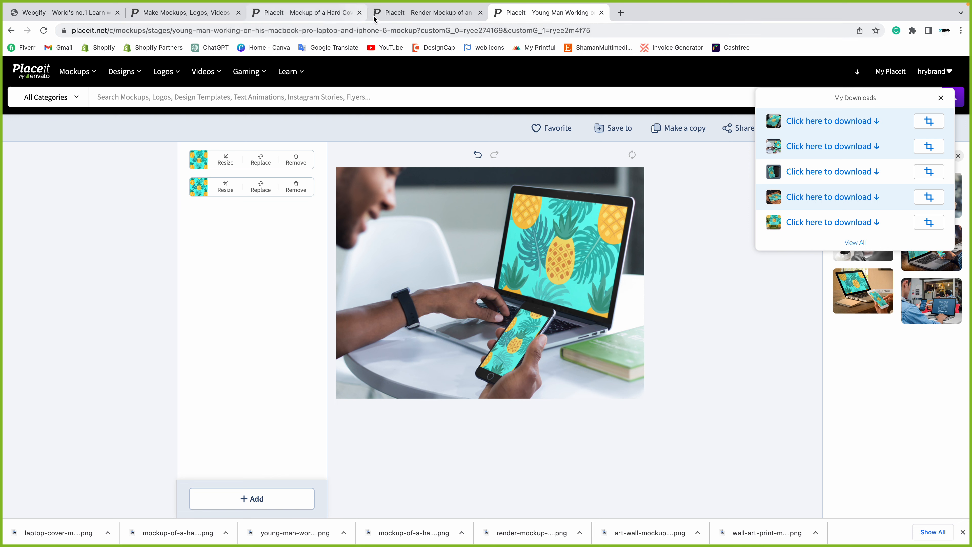
{"action": "left_click", "coordinate": [359, 13]}
{"action": "left_click", "coordinate": [360, 12]}
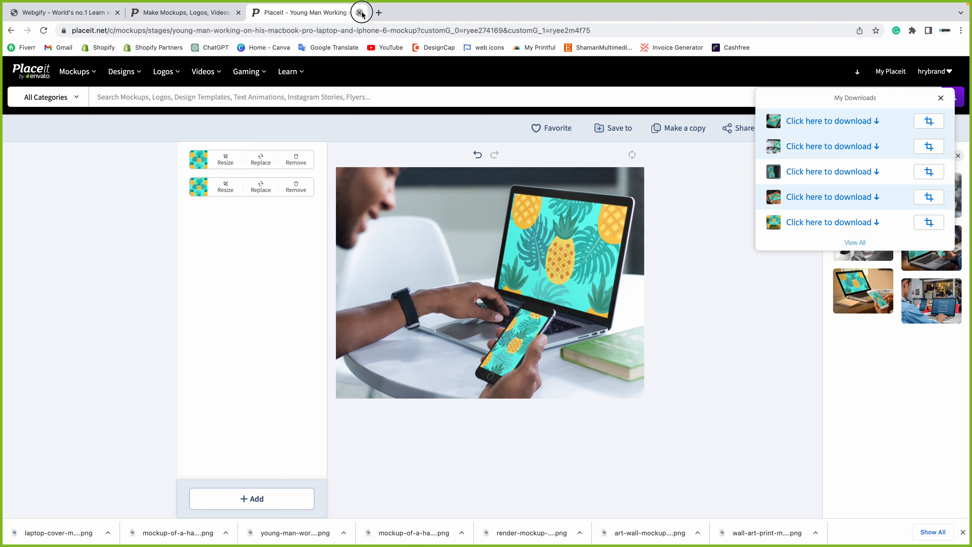
{"action": "left_click", "coordinate": [360, 12]}
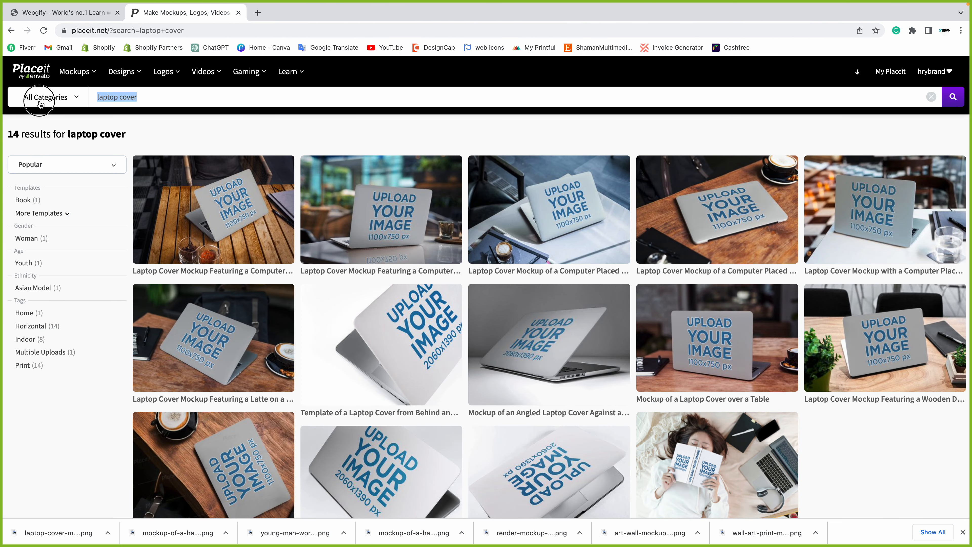
Preview 21.jpg from New Folder With Items in Finder and capture its marble pattern with the Screenshot utility.
{"action": "left_click", "coordinate": [216, 86]}
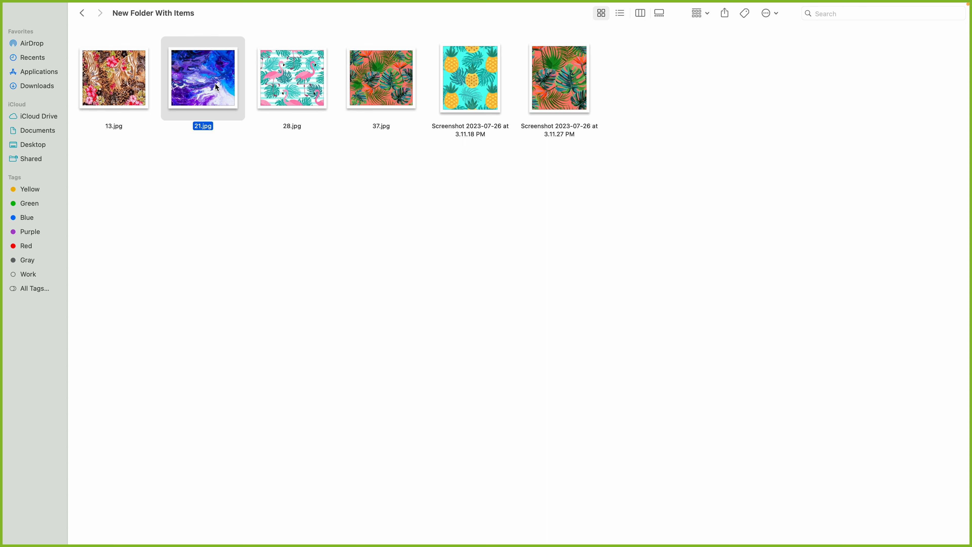
{"action": "key", "text": "space"}
{"action": "key", "text": "super+space"}
{"action": "type", "text": "sc"}
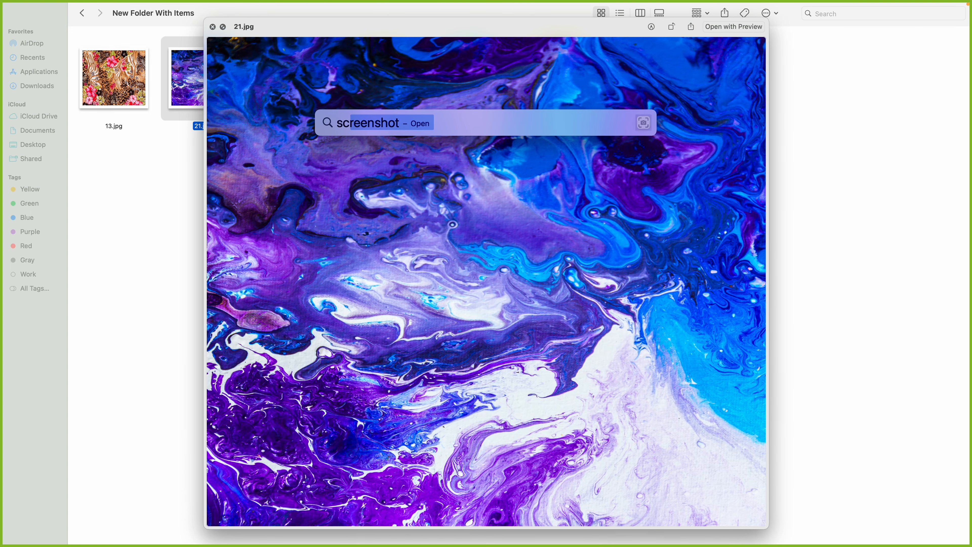
{"action": "type", "text": "ree"}
{"action": "key", "text": "Return"}
{"action": "left_click_drag", "start_coordinate": [472, 244], "coordinate": [478, 212]}
{"action": "left_click_drag", "start_coordinate": [538, 326], "coordinate": [645, 526]}
{"action": "key", "text": "Return"}
{"action": "key", "text": "space"}
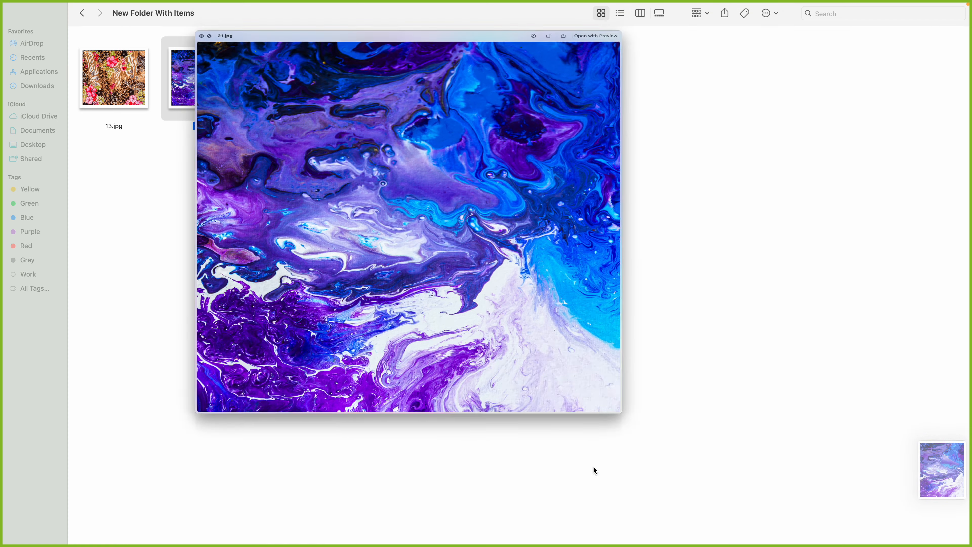
Switch to Placeit in Chrome and open the onesie with a brand tag from the clothing results in a new tab.
{"action": "key", "text": "super+Tab"}
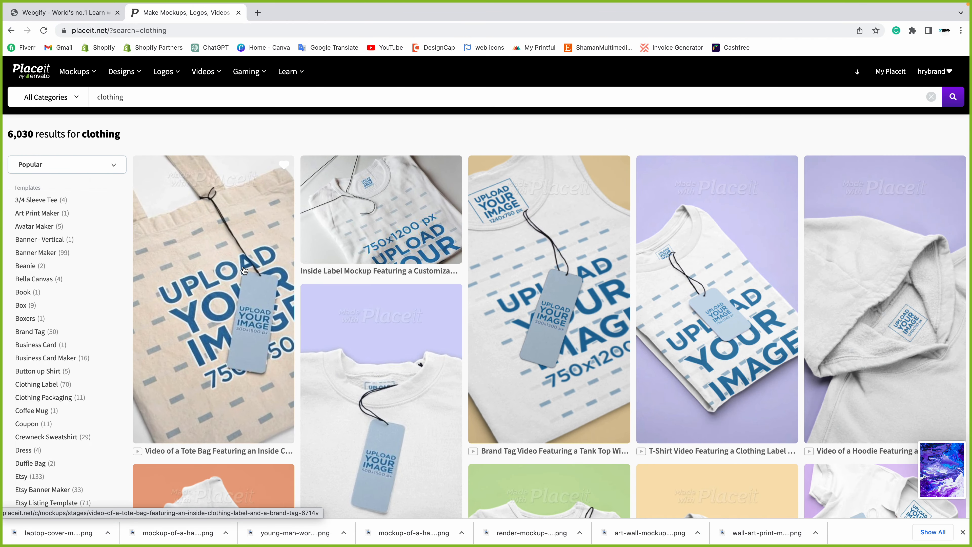
{"action": "scroll", "coordinate": [378, 229], "scroll_direction": "down", "scroll_amount": 2}
{"action": "scroll", "coordinate": [378, 229], "scroll_direction": "down", "scroll_amount": 8}
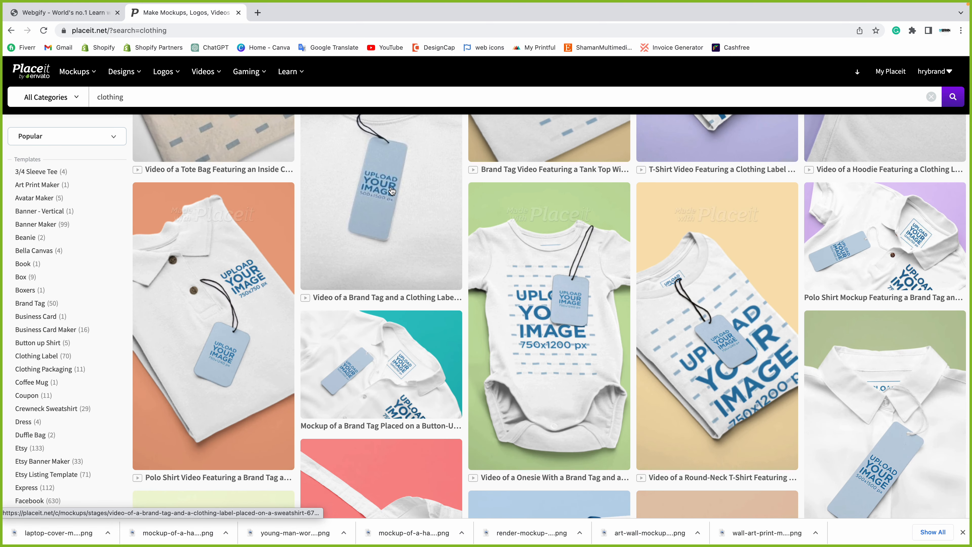
{"action": "scroll", "coordinate": [391, 190], "scroll_direction": "down", "scroll_amount": 3}
{"action": "right_click", "coordinate": [530, 213]}
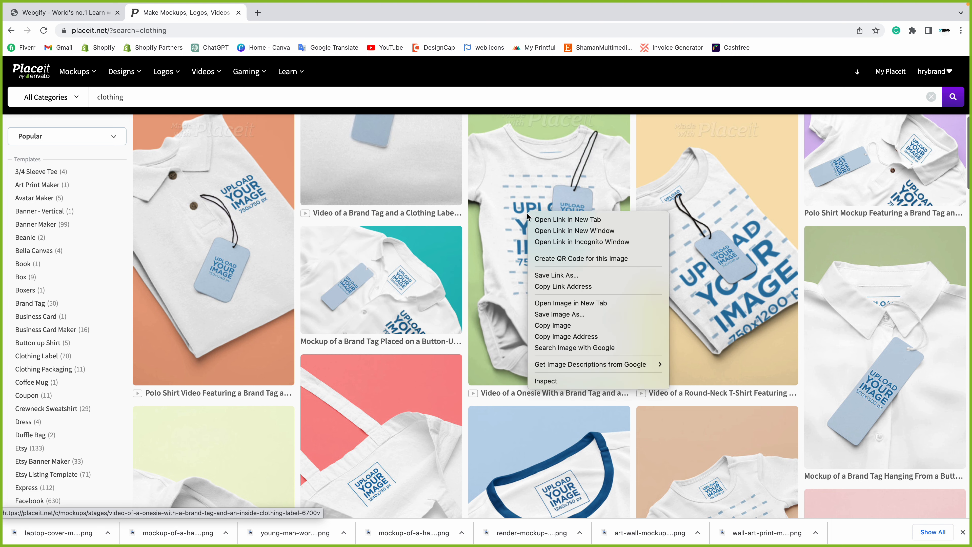
{"action": "left_click", "coordinate": [544, 220]}
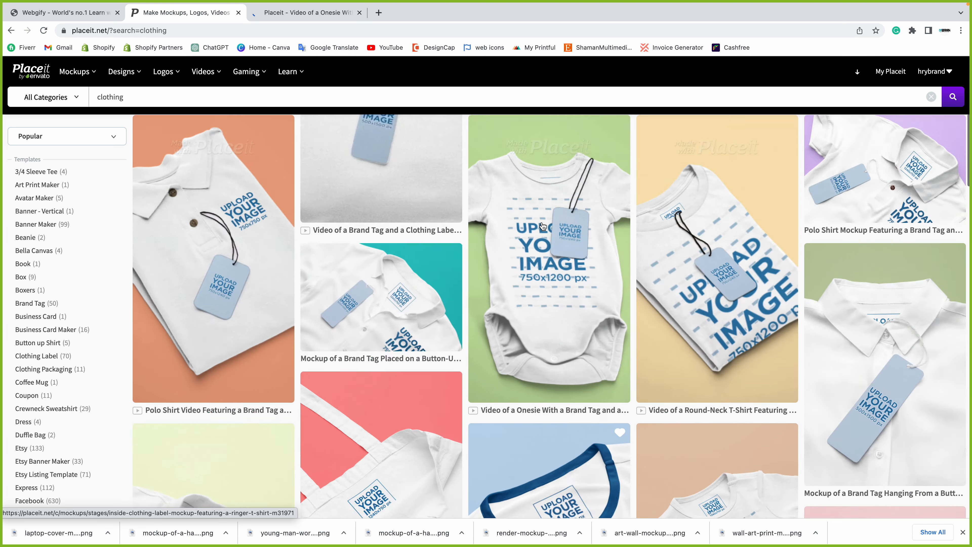
Search Placeit for "clothing all over print" and close the onesie mockup tab.
{"action": "scroll", "coordinate": [543, 226], "scroll_direction": "up", "scroll_amount": 10}
{"action": "type", "text": "all o"}
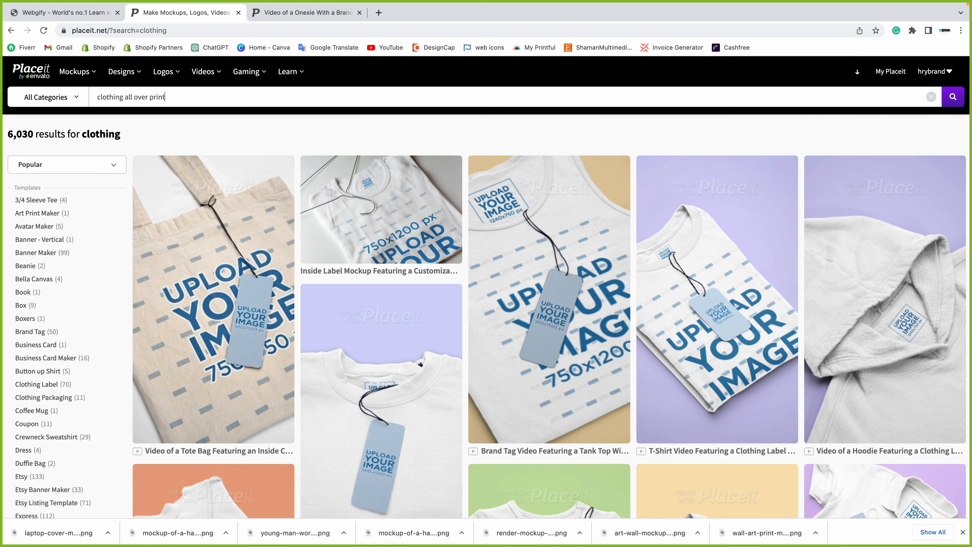
{"action": "type", "text": "ver print"}
{"action": "key", "text": "Return"}
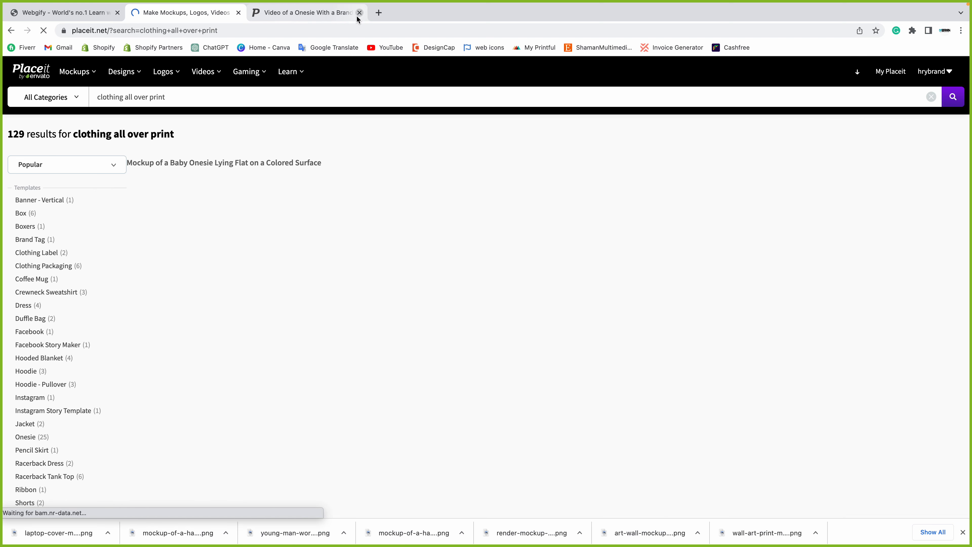
{"action": "left_click", "coordinate": [359, 13]}
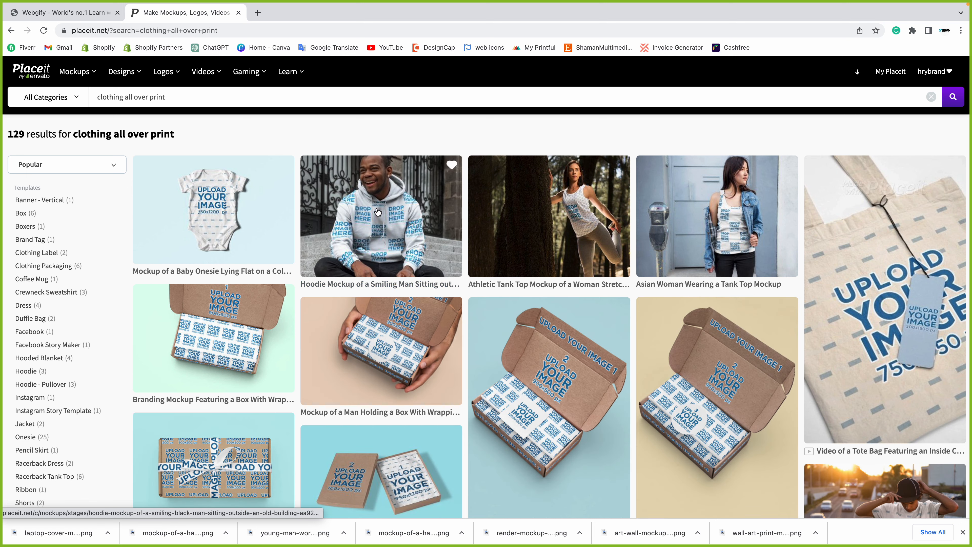
Open the smiling man hoodie mockup and the athletic tank top mockup in new tabs.
{"action": "right_click", "coordinate": [378, 211]}
{"action": "left_click", "coordinate": [398, 213]}
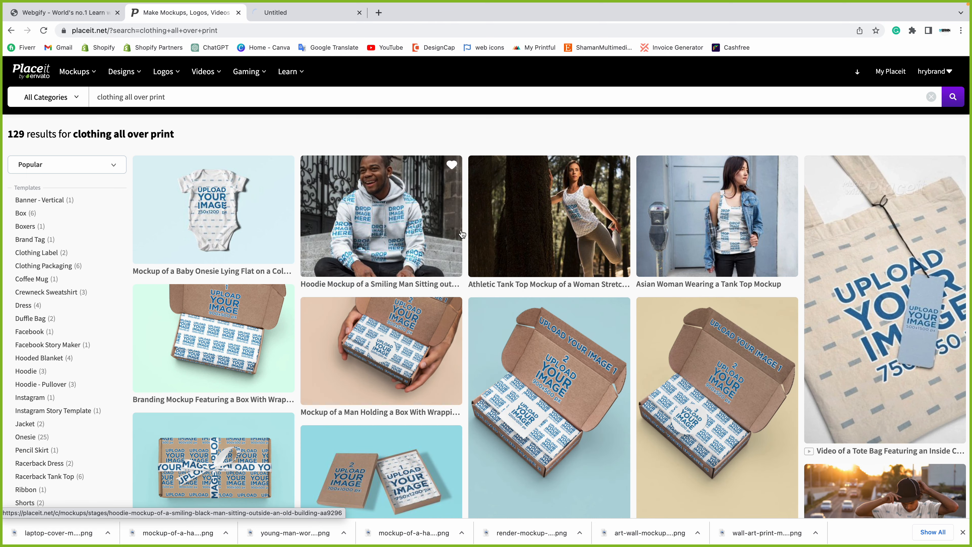
{"action": "right_click", "coordinate": [554, 221]}
{"action": "left_click", "coordinate": [572, 222]}
Open the tote bag with baby's toys mockup and the sublimated long-sleeve onesie on green mockup in new tabs.
{"action": "scroll", "coordinate": [682, 238], "scroll_direction": "down", "scroll_amount": 3}
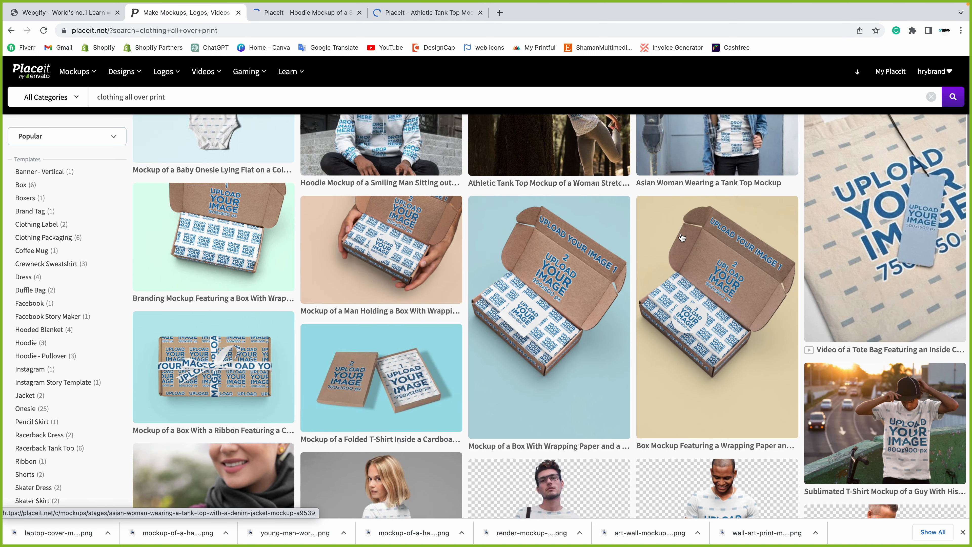
{"action": "scroll", "coordinate": [682, 237], "scroll_direction": "down", "scroll_amount": 2}
{"action": "scroll", "coordinate": [682, 238], "scroll_direction": "down", "scroll_amount": 12}
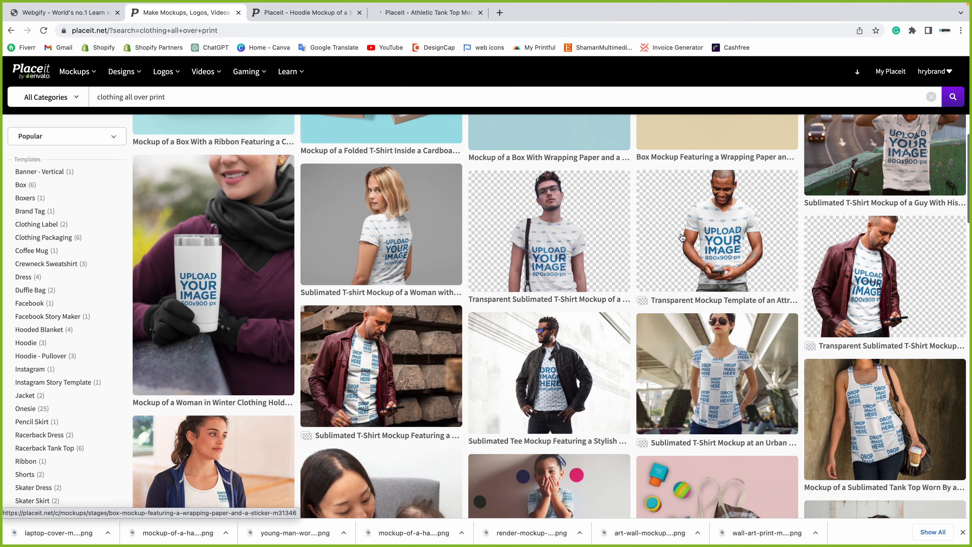
{"action": "scroll", "coordinate": [614, 223], "scroll_direction": "down", "scroll_amount": 3}
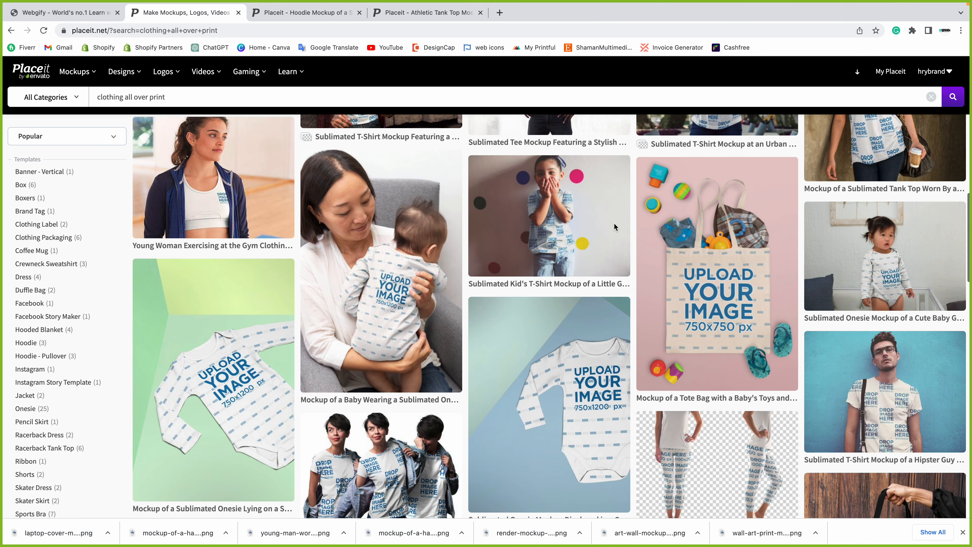
{"action": "right_click", "coordinate": [713, 206]}
{"action": "left_click", "coordinate": [728, 216]}
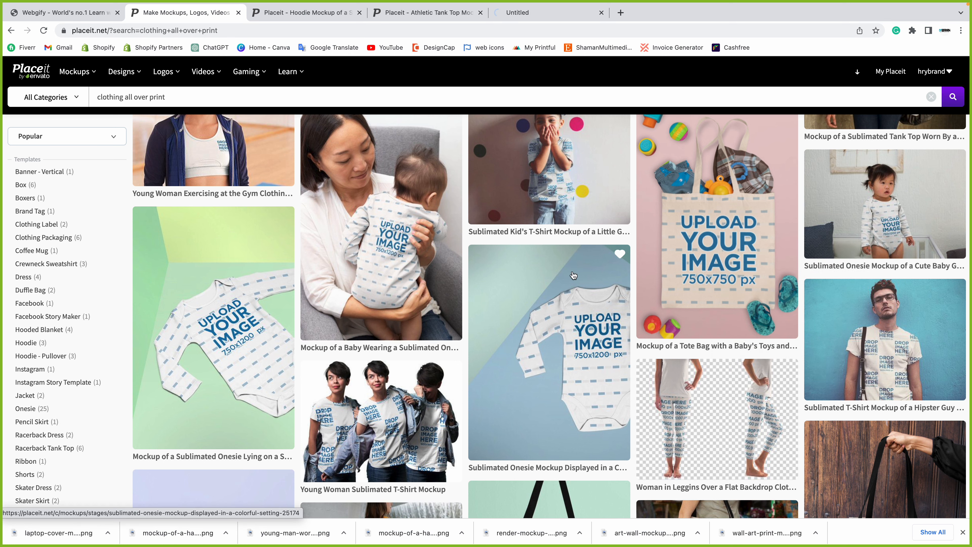
{"action": "right_click", "coordinate": [247, 285]}
{"action": "left_click", "coordinate": [256, 291]}
Open the hanging duffle bag mockup and the paper bag mockup of a woman in new tabs.
{"action": "scroll", "coordinate": [249, 288], "scroll_direction": "down", "scroll_amount": 1}
{"action": "scroll", "coordinate": [249, 287], "scroll_direction": "down", "scroll_amount": 7}
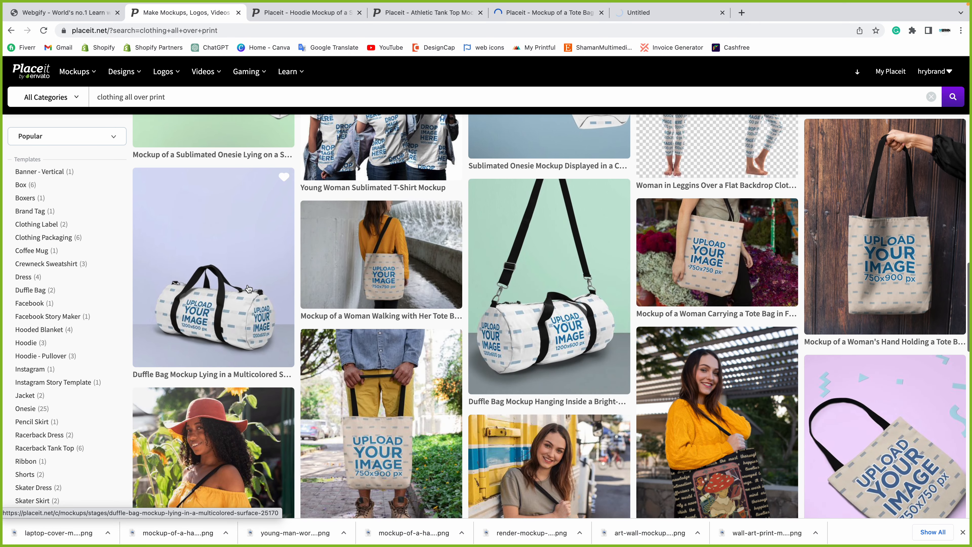
{"action": "right_click", "coordinate": [532, 248]}
{"action": "left_click", "coordinate": [559, 253]}
{"action": "scroll", "coordinate": [773, 240], "scroll_direction": "down", "scroll_amount": 10}
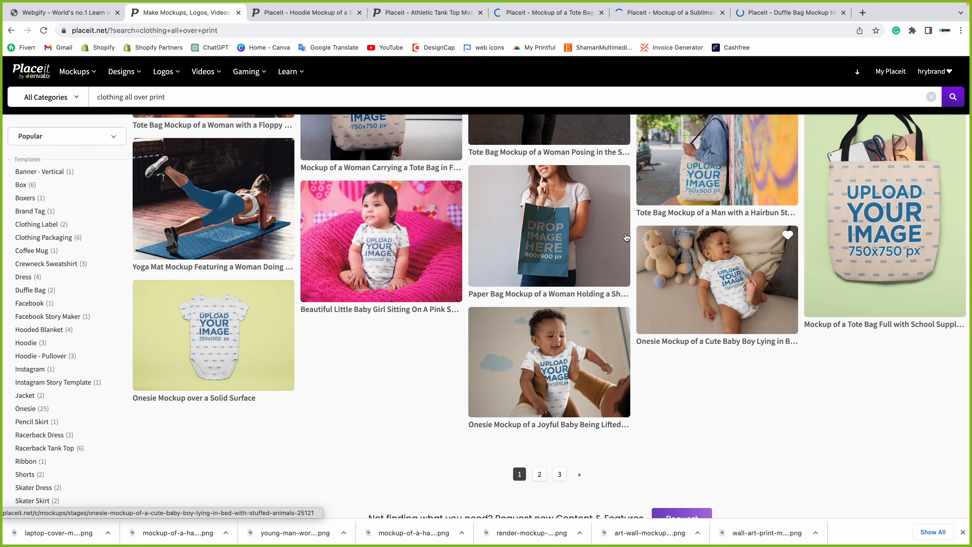
{"action": "right_click", "coordinate": [563, 212]}
{"action": "left_click", "coordinate": [576, 213]}
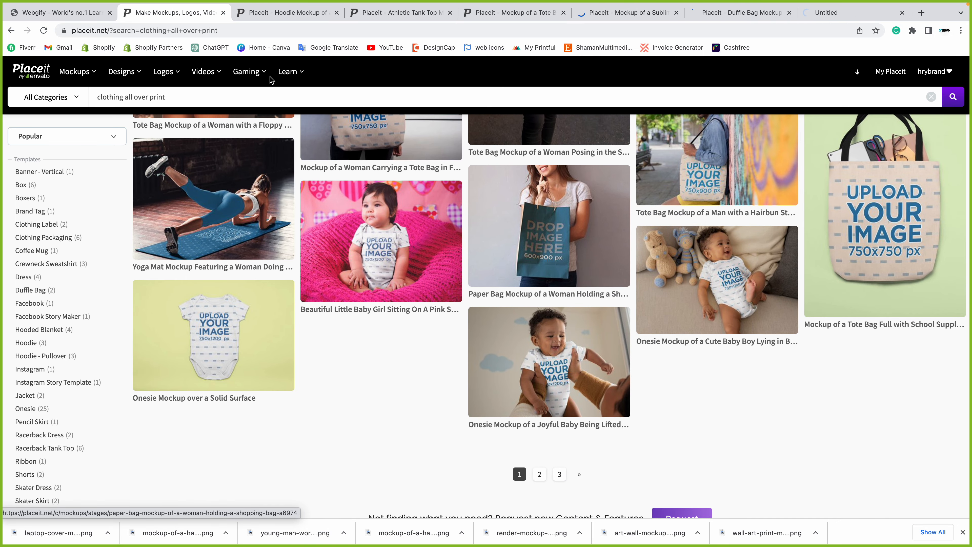
Upload the blue and purple marble pattern screenshot from Downloads into the hoodie mockup.
{"action": "left_click", "coordinate": [280, 16]}
{"action": "left_click", "coordinate": [296, 159]}
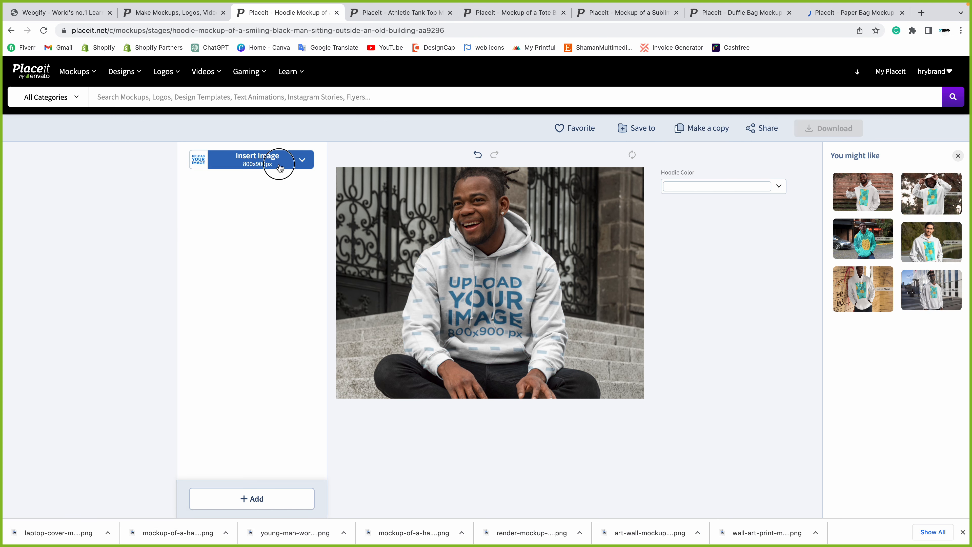
{"action": "left_click", "coordinate": [278, 161]}
{"action": "left_click", "coordinate": [255, 203]}
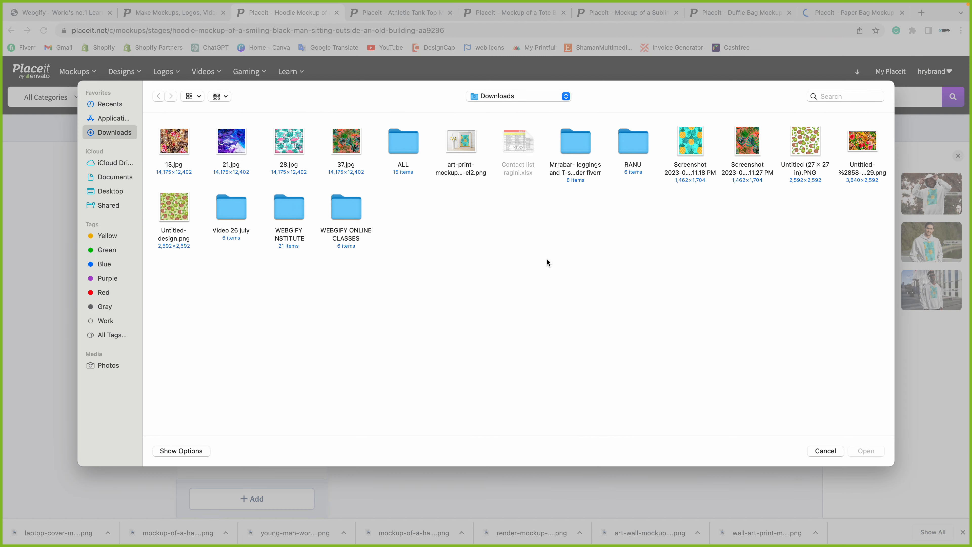
{"action": "left_click", "coordinate": [109, 132]}
{"action": "double_click", "coordinate": [514, 141]}
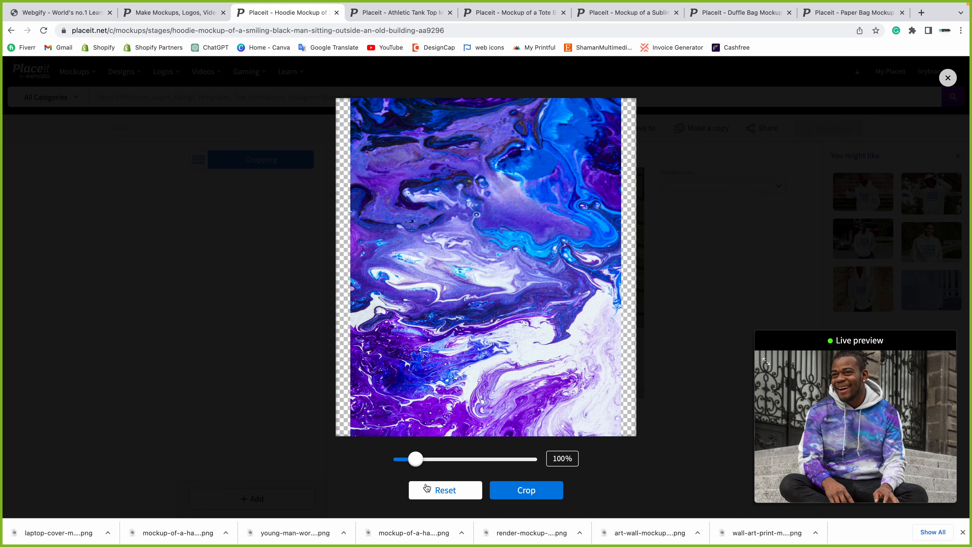
Scale the marble artwork to 117%, crop it onto the hoodie, and set the hoodie color to black.
{"action": "left_click_drag", "start_coordinate": [420, 462], "coordinate": [426, 463]}
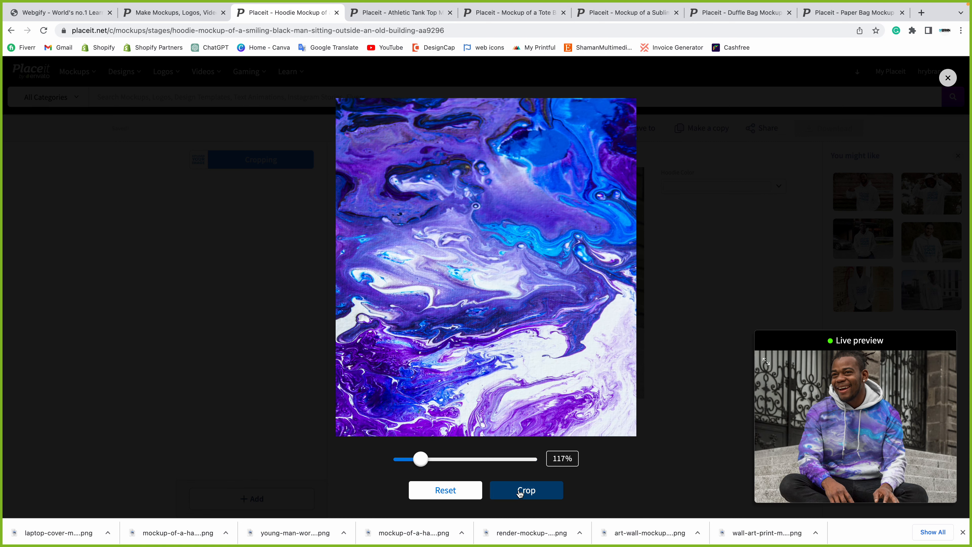
{"action": "left_click", "coordinate": [526, 490]}
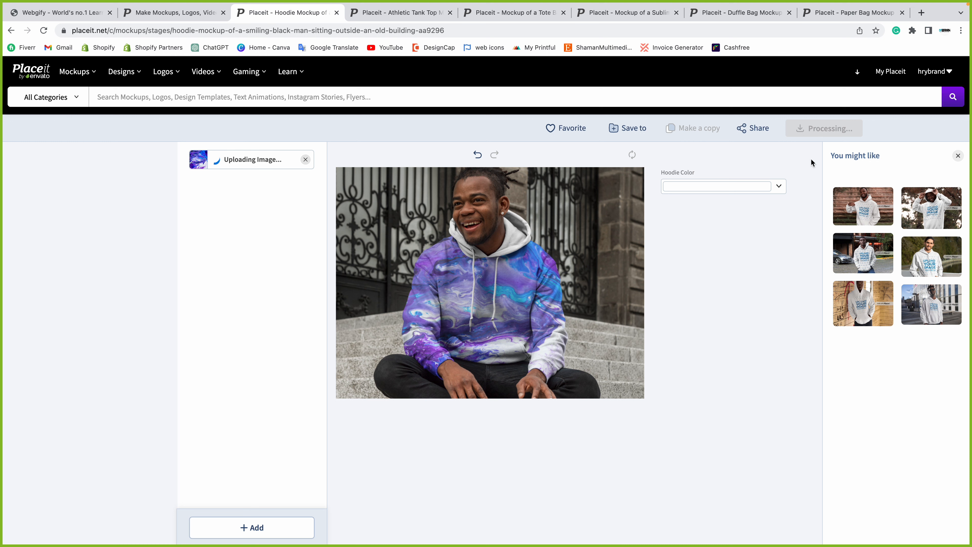
{"action": "left_click", "coordinate": [708, 188]}
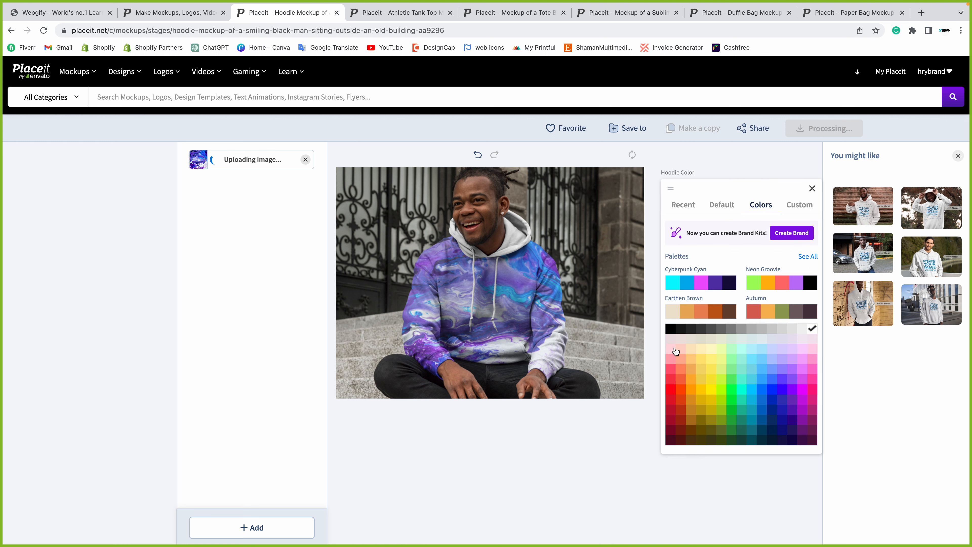
{"action": "left_click", "coordinate": [27, 251]}
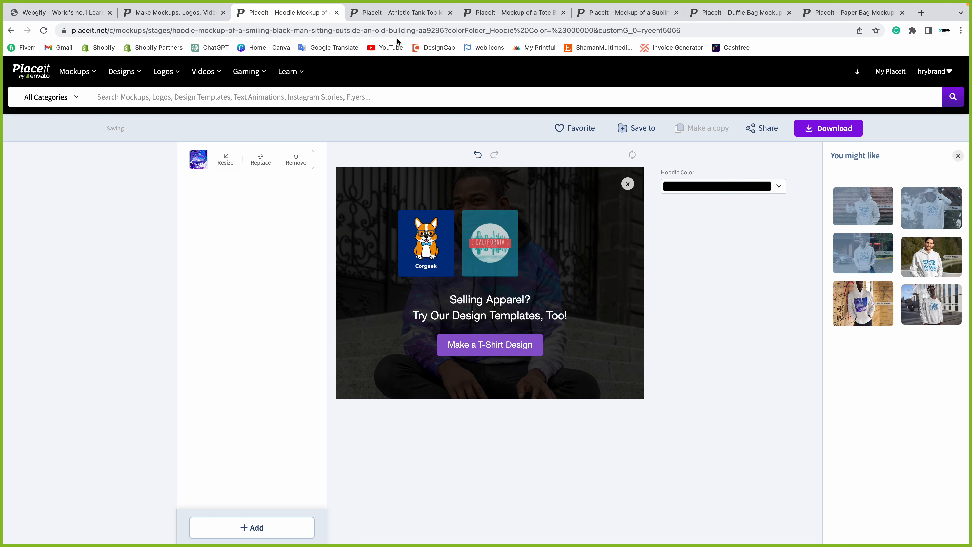
Replace the pineapple artwork on the athletic tank top mockup with the blue and purple marble screenshot from Downloads.
{"action": "left_click", "coordinate": [398, 12]}
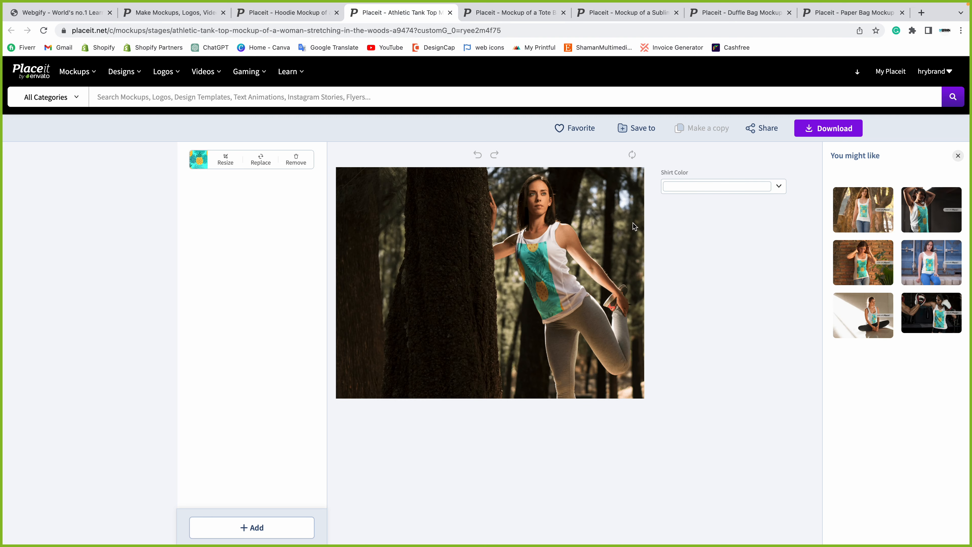
{"action": "left_click", "coordinate": [310, 160]}
{"action": "left_click", "coordinate": [264, 160]}
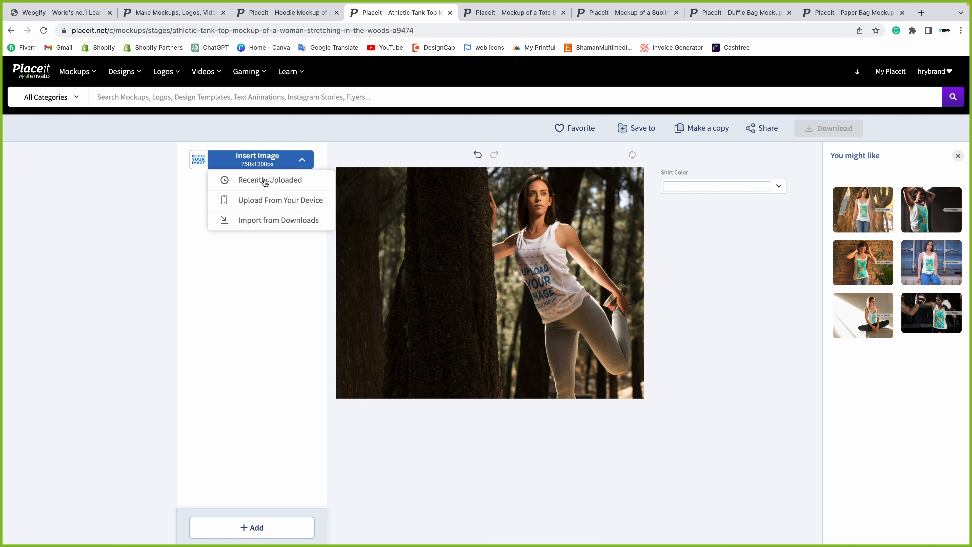
{"action": "left_click", "coordinate": [257, 201]}
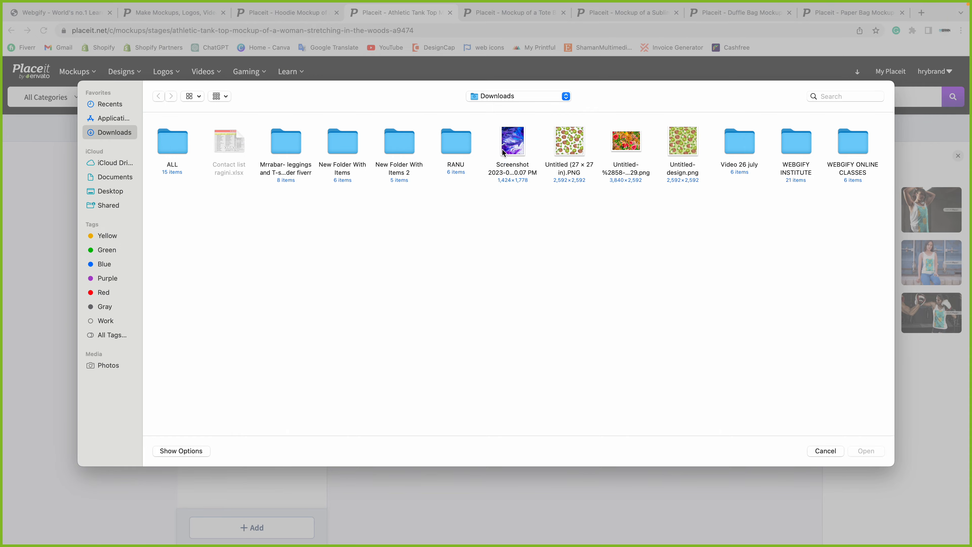
{"action": "double_click", "coordinate": [503, 152]}
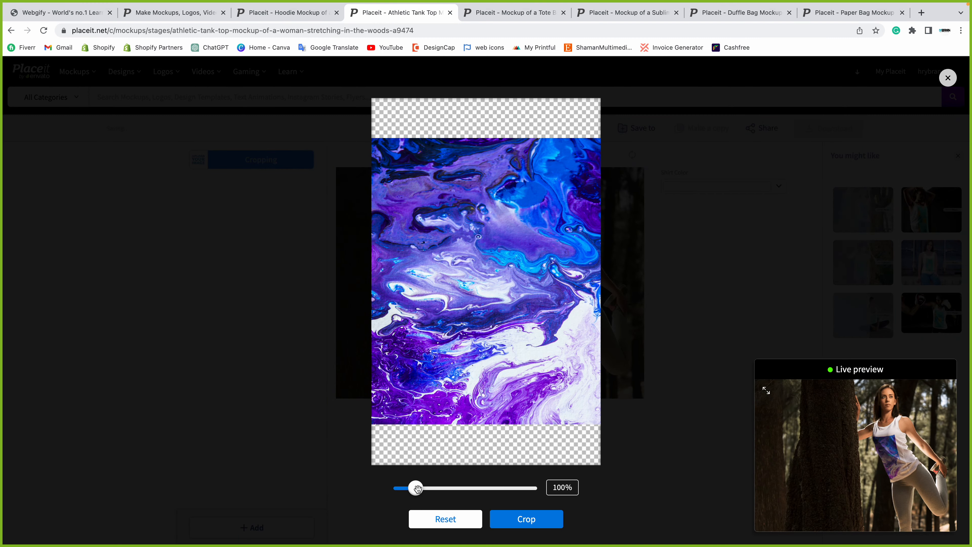
Try cropping the tank top's marble artwork at 142% and enlarging it to 175%, and close the tank top mockup.
{"action": "left_click_drag", "start_coordinate": [417, 488], "coordinate": [428, 489]}
{"action": "left_click", "coordinate": [524, 519]}
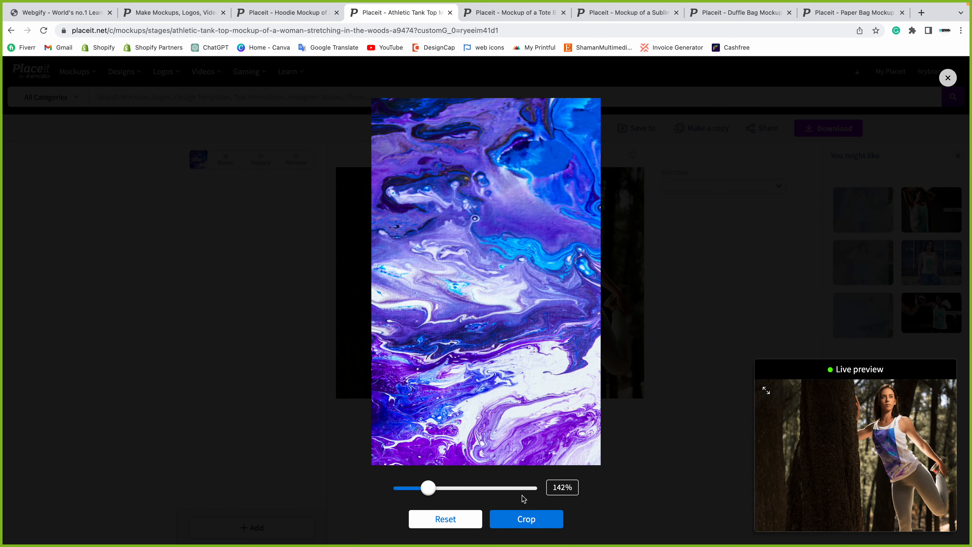
{"action": "left_click_drag", "start_coordinate": [434, 489], "coordinate": [440, 489]}
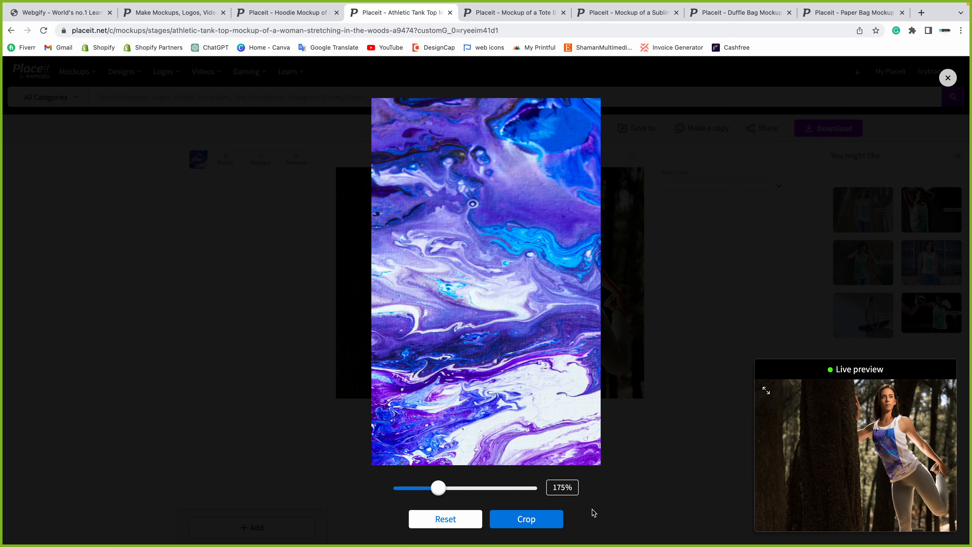
{"action": "left_click", "coordinate": [451, 13]}
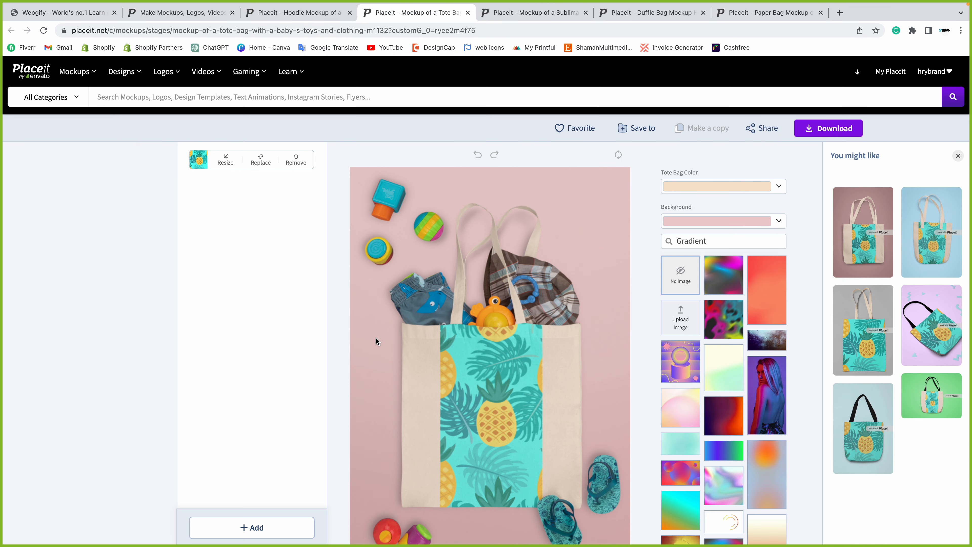
Replace the tote bag mockup's pineapple artwork with the marble screenshot from Downloads, scaled to 127% and cropped to cover the bag.
{"action": "left_click", "coordinate": [298, 170]}
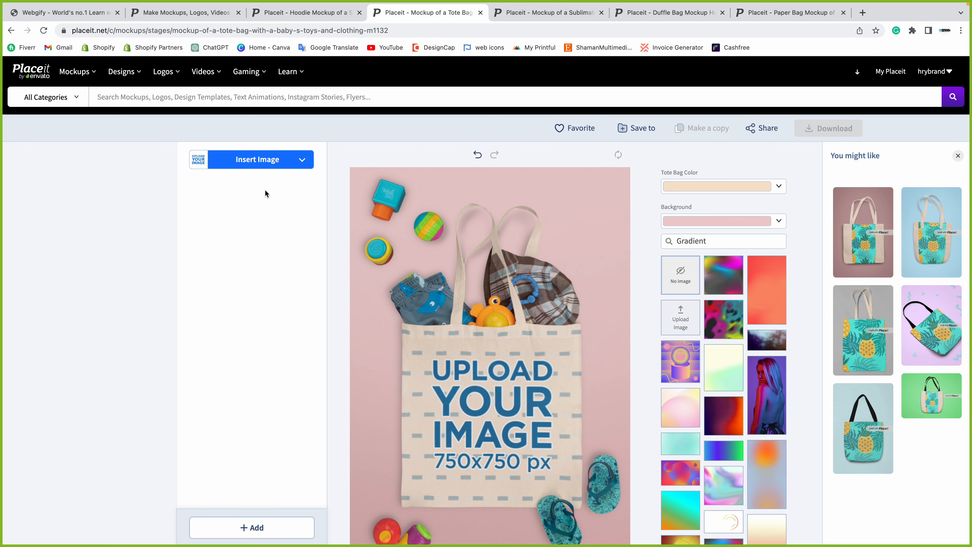
{"action": "left_click", "coordinate": [258, 165]}
{"action": "left_click", "coordinate": [253, 203]}
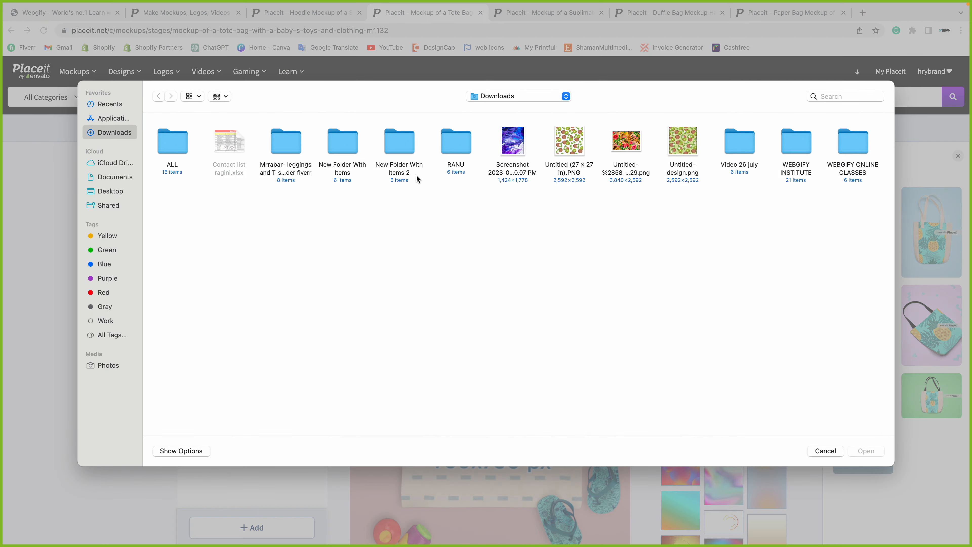
{"action": "double_click", "coordinate": [523, 137]}
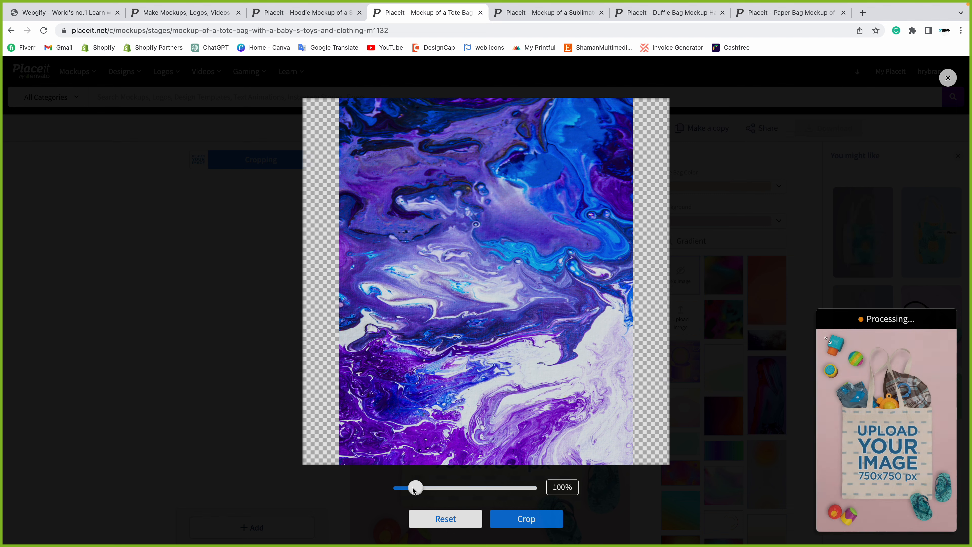
{"action": "left_click_drag", "start_coordinate": [415, 488], "coordinate": [424, 490]}
{"action": "left_click", "coordinate": [527, 520]}
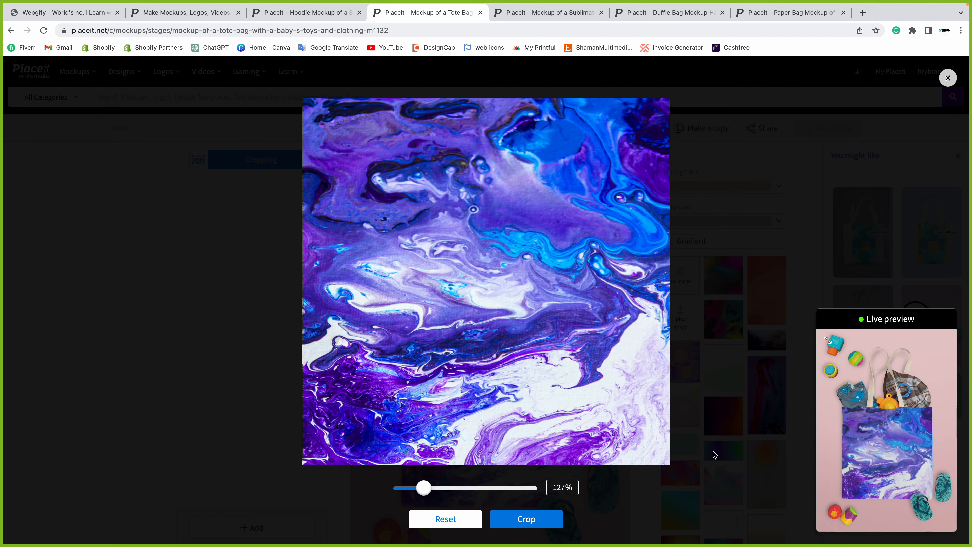
{"action": "scroll", "coordinate": [546, 291], "scroll_direction": "down", "scroll_amount": 1}
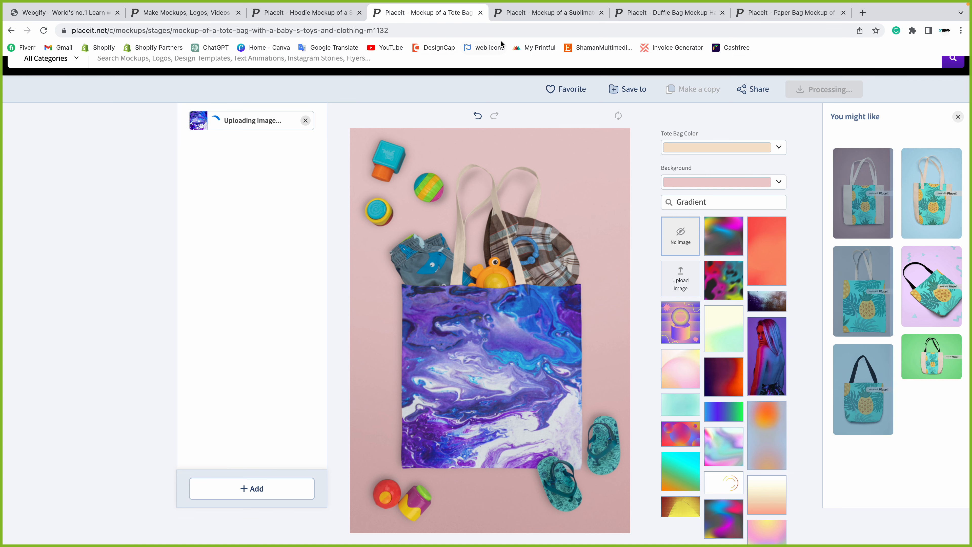
Replace the baby onesie mockup's pineapple artwork with the marble screenshot from Downloads, enlarged and cropped to cover the whole print area.
{"action": "left_click", "coordinate": [530, 11]}
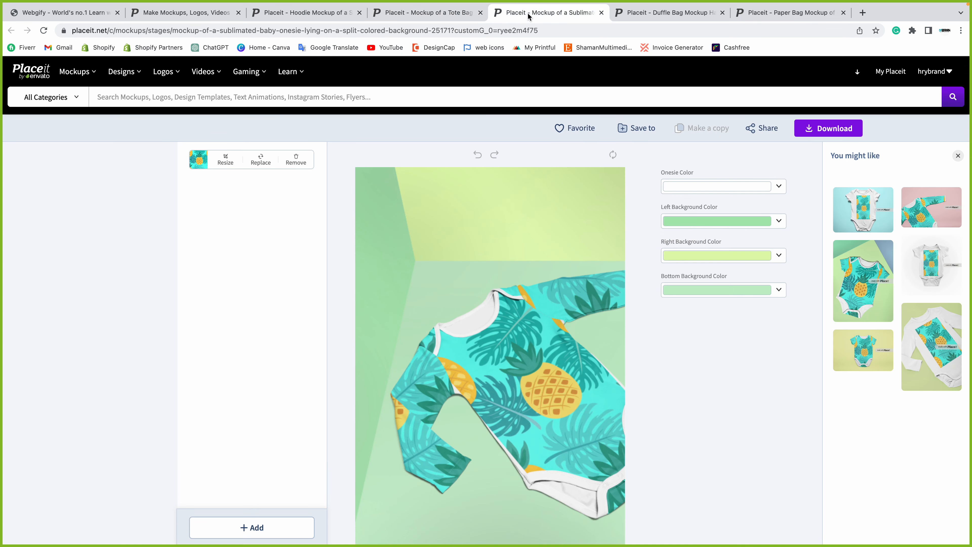
{"action": "left_click", "coordinate": [293, 166]}
{"action": "left_click", "coordinate": [253, 165]}
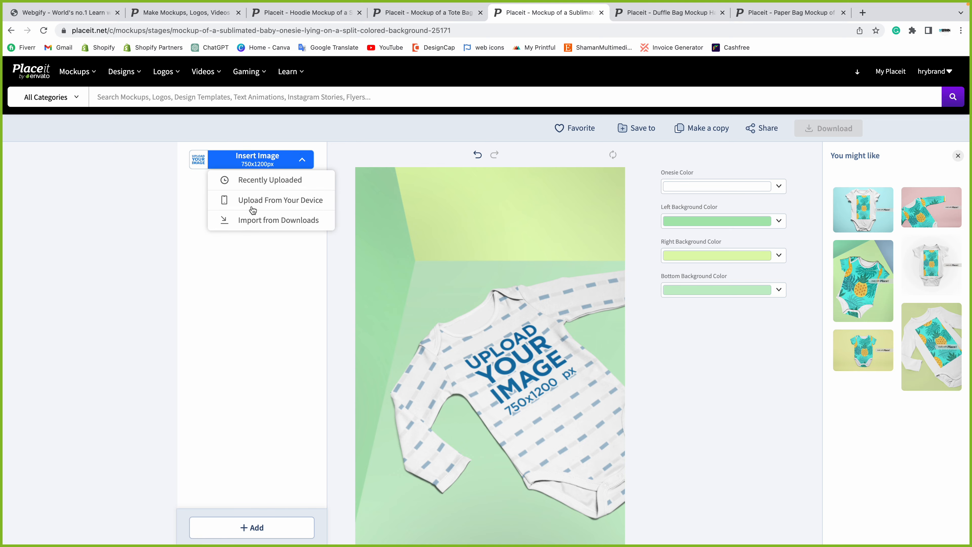
{"action": "left_click", "coordinate": [250, 203]}
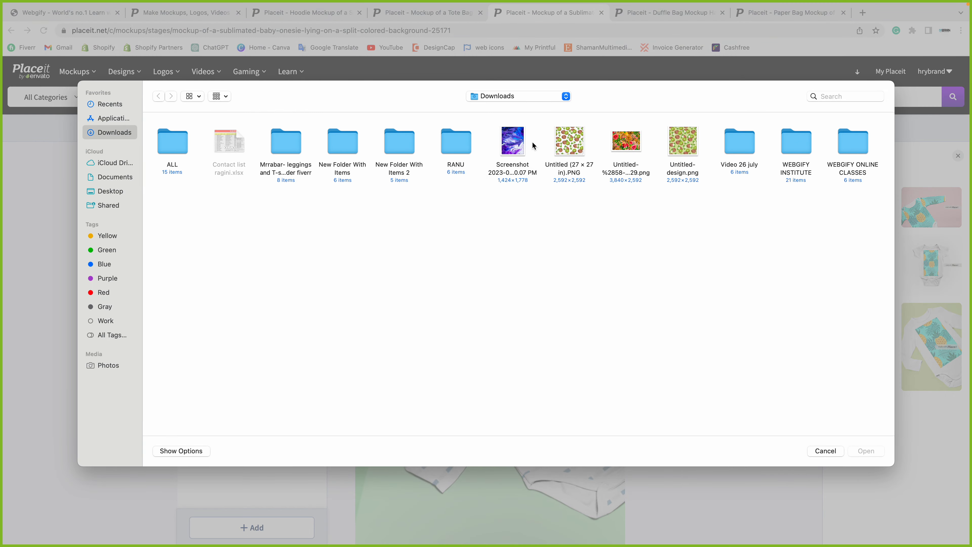
{"action": "double_click", "coordinate": [530, 145]}
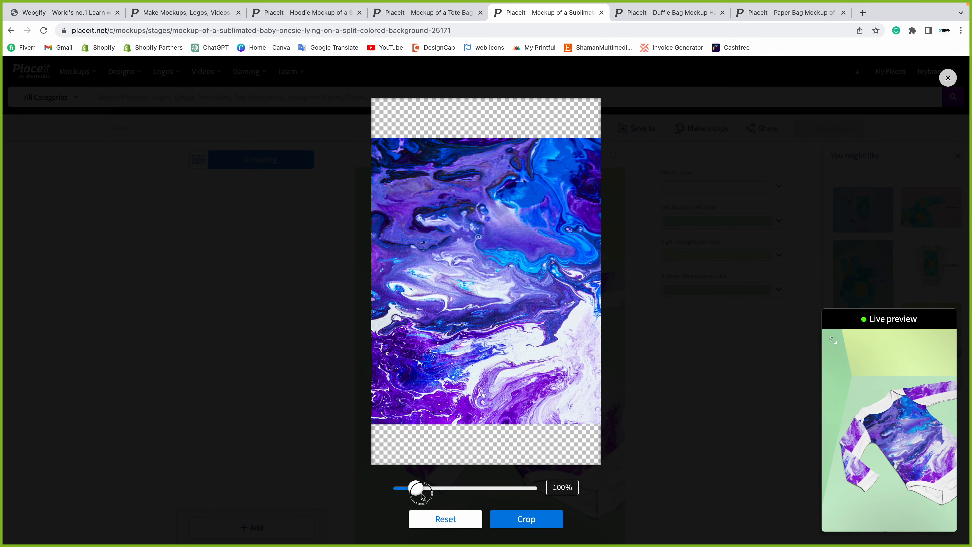
{"action": "left_click_drag", "start_coordinate": [417, 490], "coordinate": [427, 489]}
{"action": "left_click", "coordinate": [534, 520]}
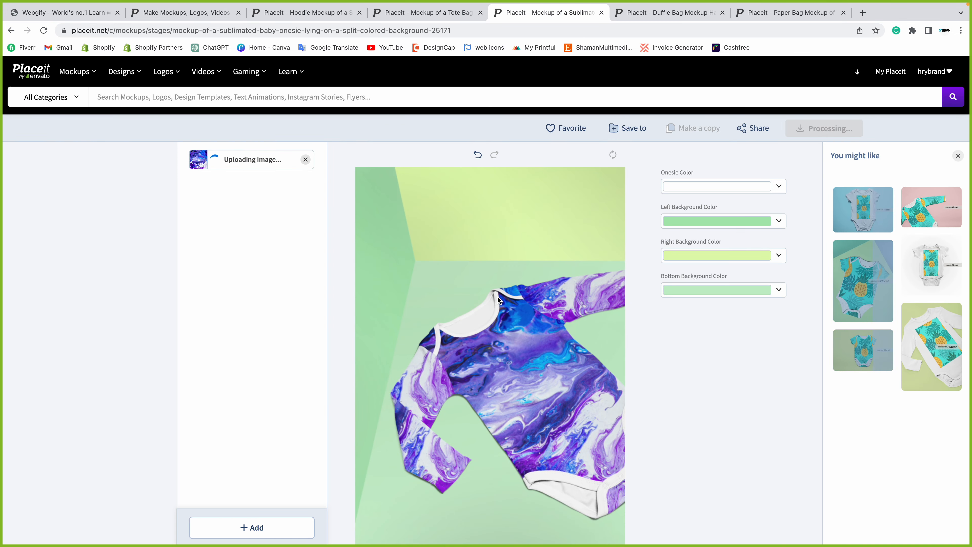
Remove the pineapple artwork from the hanging duffle bag mockup and upload the marble screenshot from Downloads.
{"action": "left_click", "coordinate": [660, 16]}
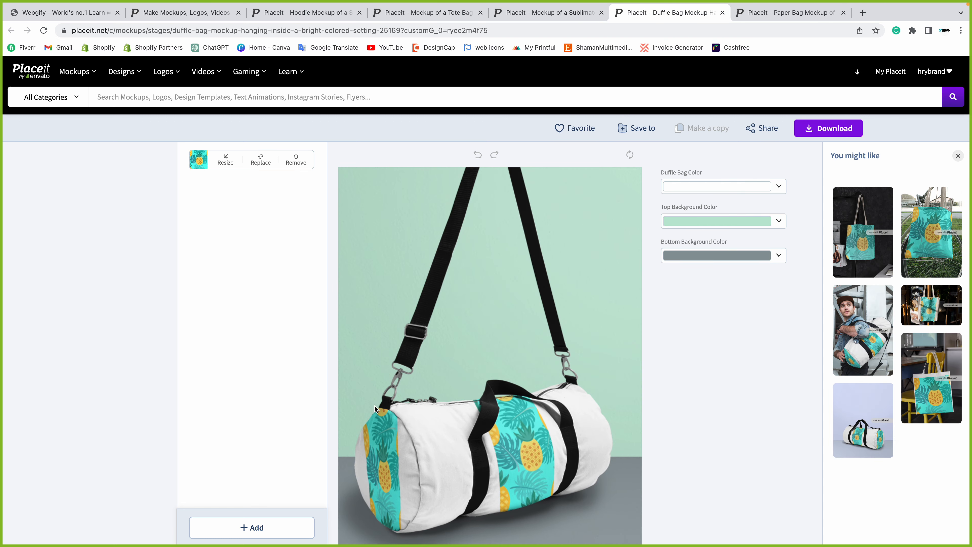
{"action": "left_click", "coordinate": [288, 163]}
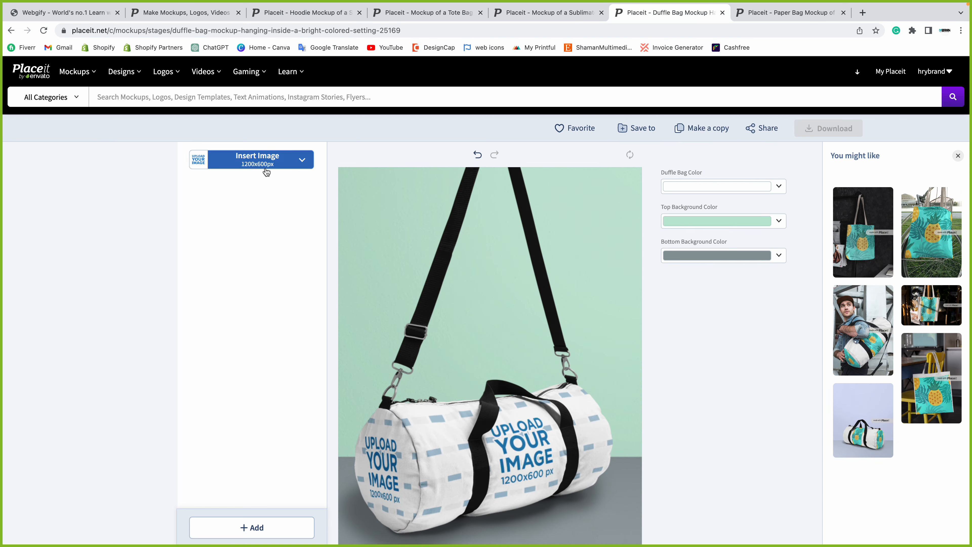
{"action": "left_click", "coordinate": [266, 169]}
{"action": "left_click", "coordinate": [249, 200]}
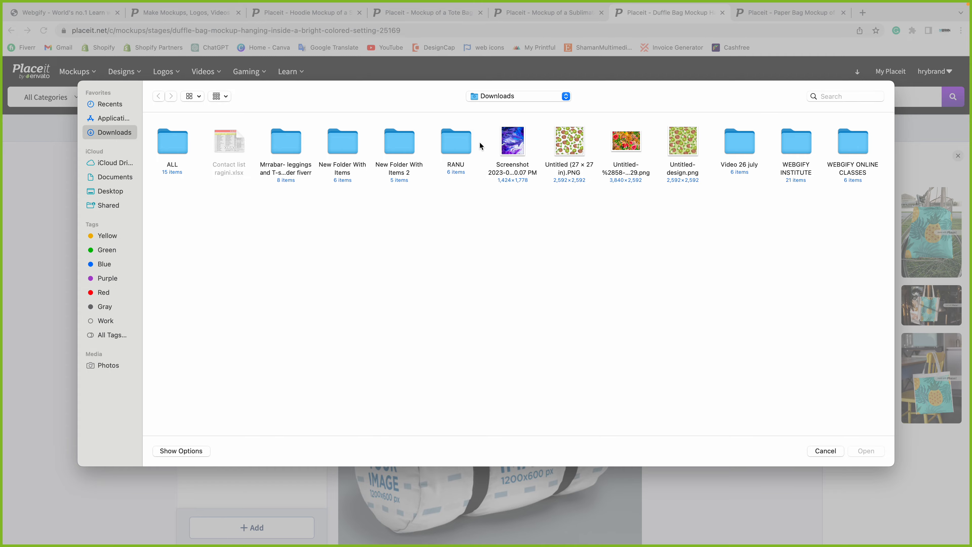
{"action": "double_click", "coordinate": [513, 142]}
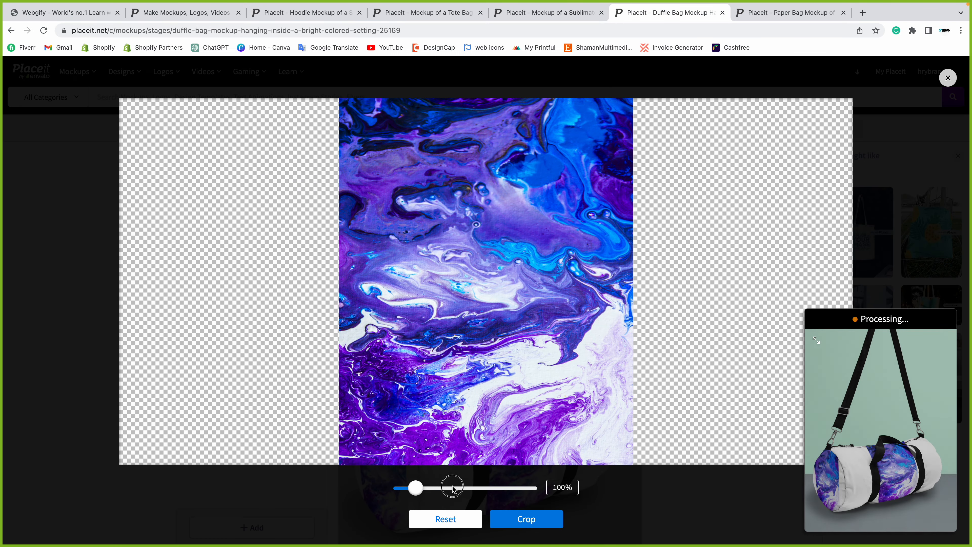
Enlarge the marble artwork to fill the duffle bag's wide print area, move it upward, and crop it onto the bag.
{"action": "left_click_drag", "start_coordinate": [423, 485], "coordinate": [475, 487]}
{"action": "left_click_drag", "start_coordinate": [478, 400], "coordinate": [482, 305]}
{"action": "left_click", "coordinate": [521, 523]}
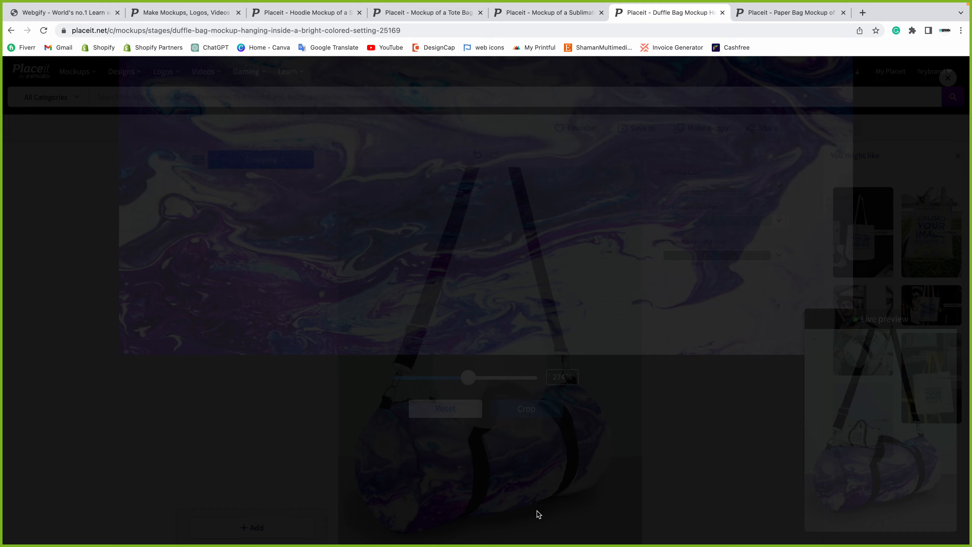
{"action": "scroll", "coordinate": [672, 328], "scroll_direction": "down", "scroll_amount": 2}
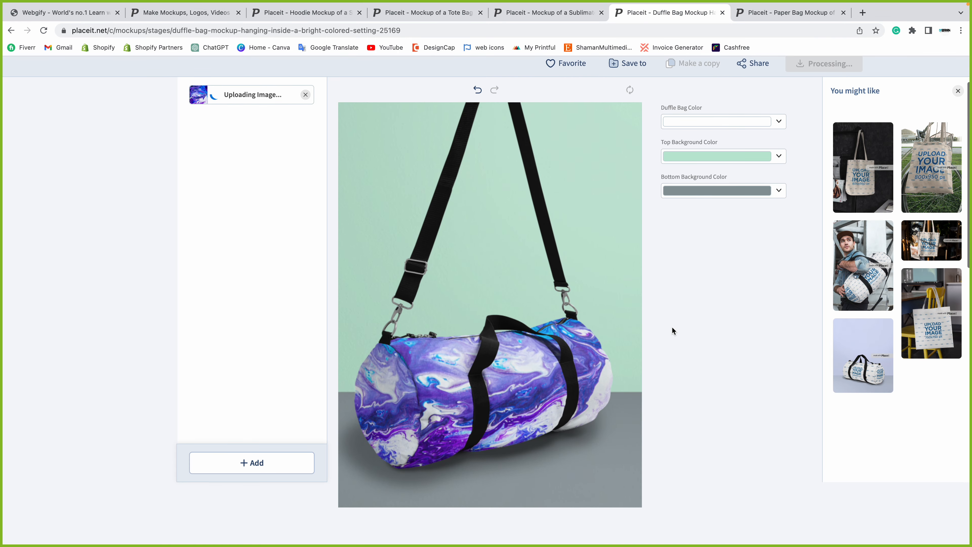
{"action": "scroll", "coordinate": [672, 329], "scroll_direction": "up", "scroll_amount": 2}
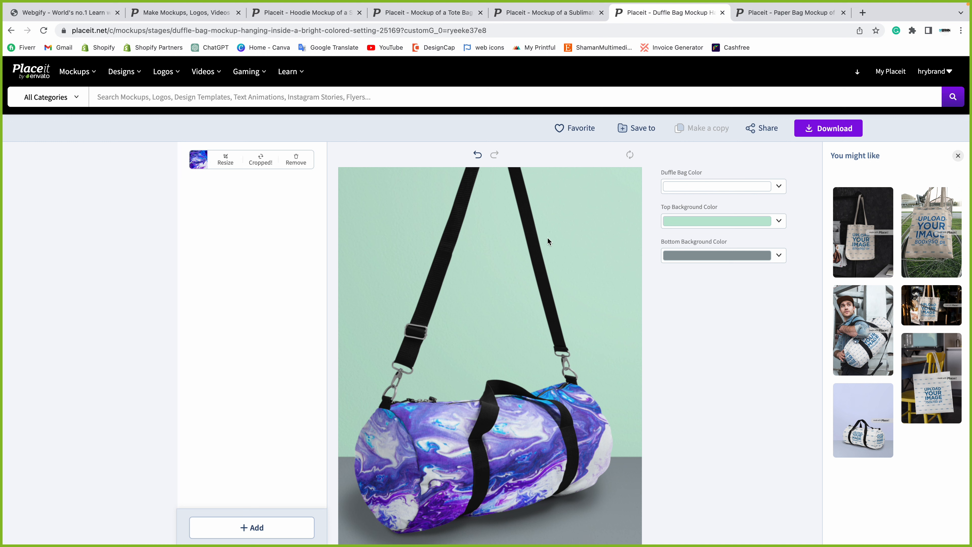
Try magenta for the duffle bag mockup's top background color, and settle on yellow (#fce963).
{"action": "left_click", "coordinate": [689, 222]}
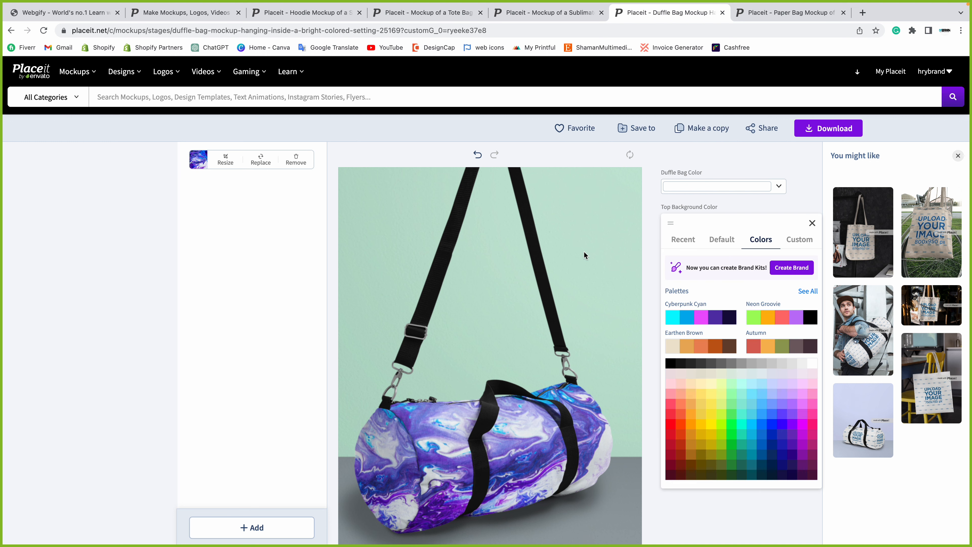
{"action": "left_click", "coordinate": [701, 317]}
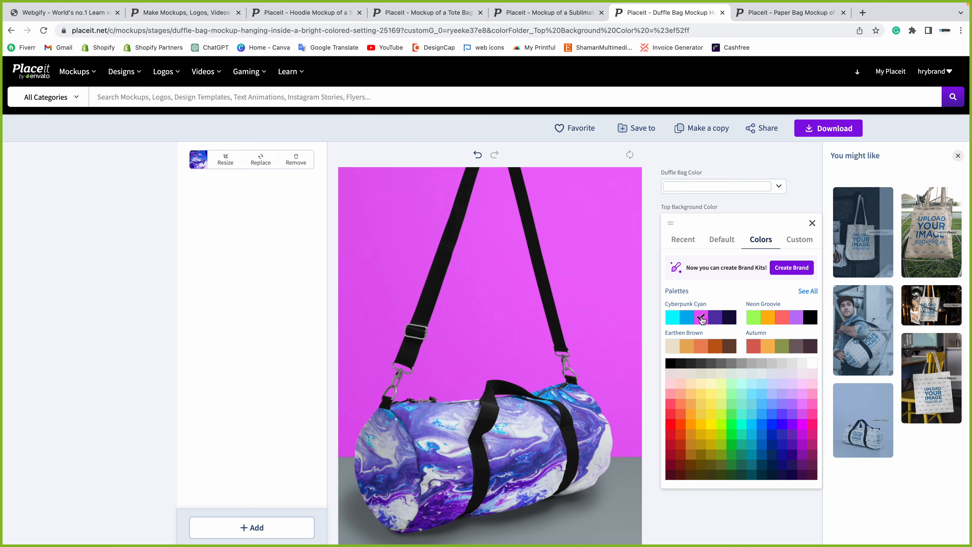
{"action": "left_click", "coordinate": [782, 402]}
{"action": "left_click", "coordinate": [711, 402]}
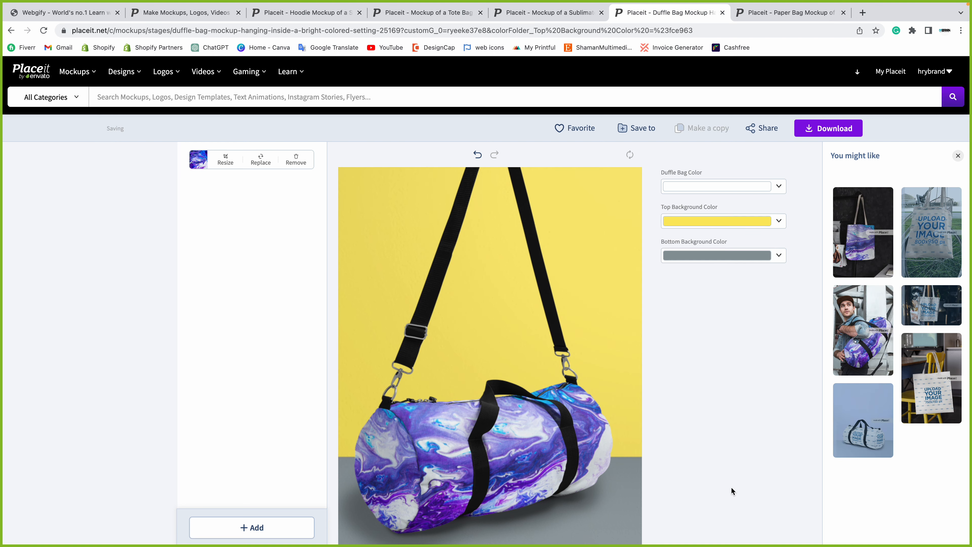
Try violet and magenta for the duffle bag mockup's bottom background color, and settle on light pink.
{"action": "scroll", "coordinate": [725, 482], "scroll_direction": "down", "scroll_amount": 2}
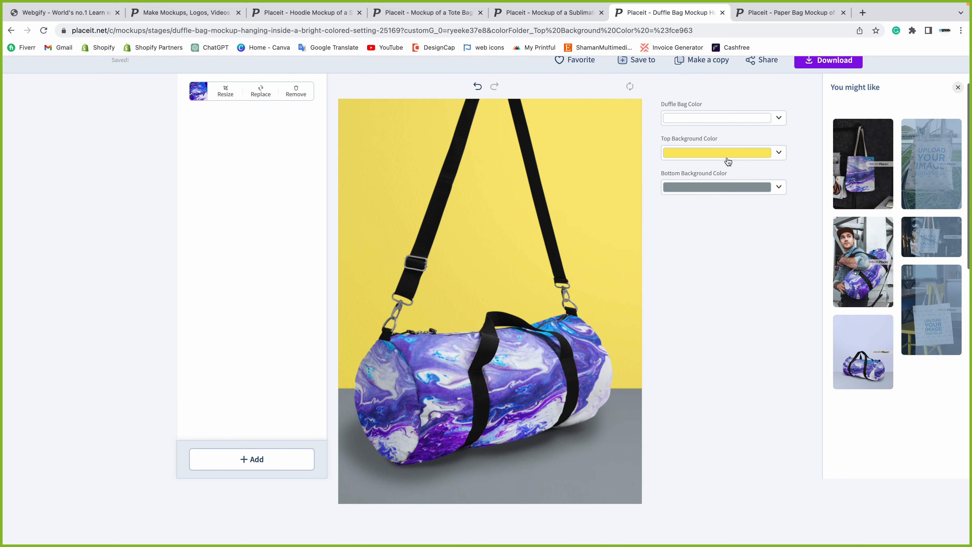
{"action": "left_click", "coordinate": [704, 213]}
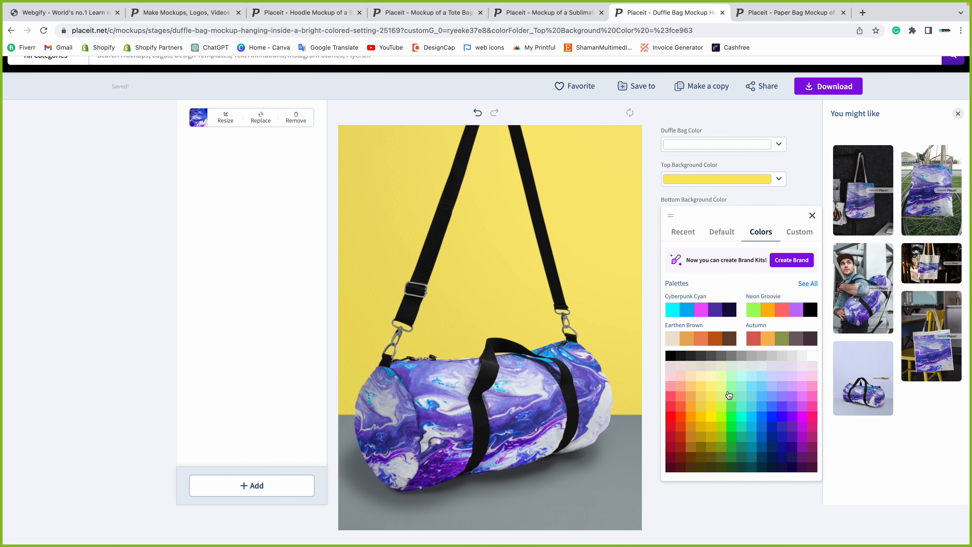
{"action": "left_click", "coordinate": [782, 408]}
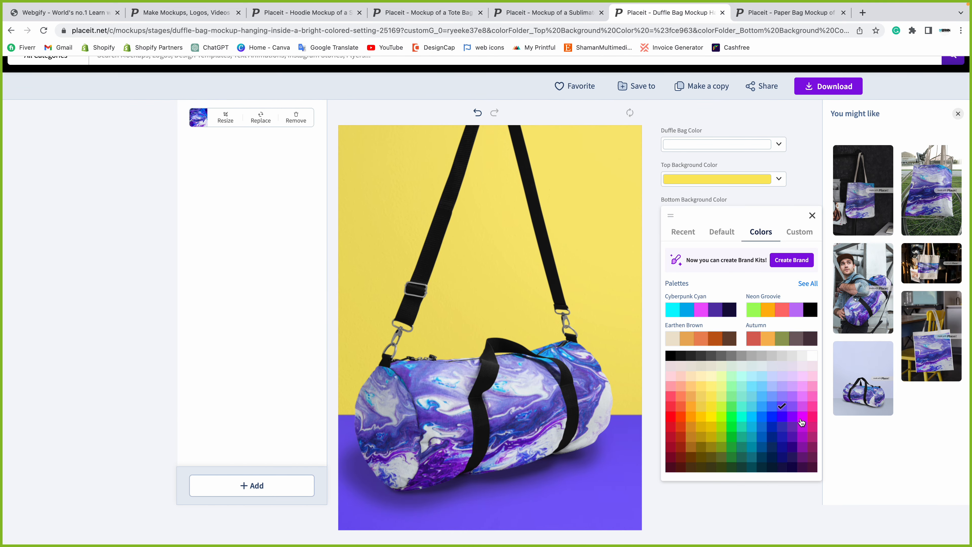
{"action": "left_click", "coordinate": [802, 416]}
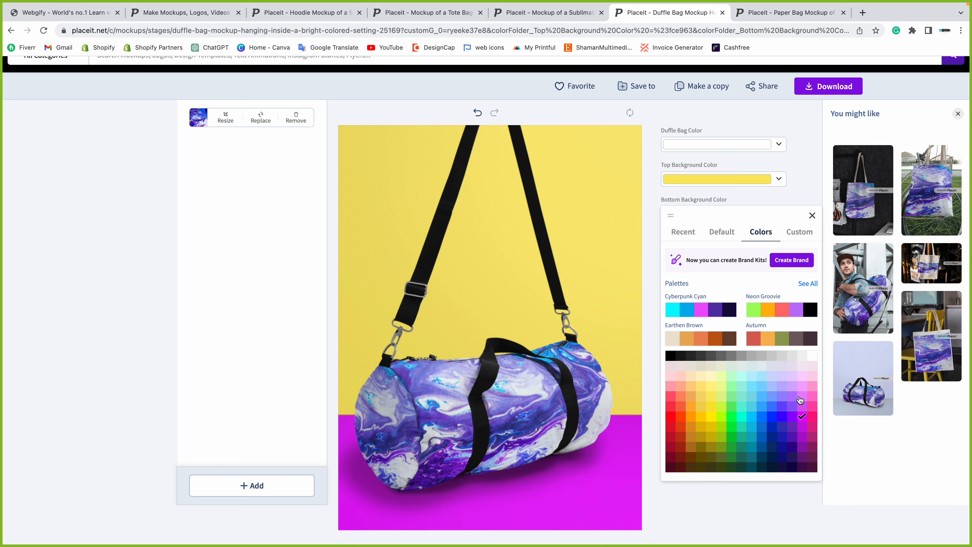
{"action": "left_click", "coordinate": [802, 386]}
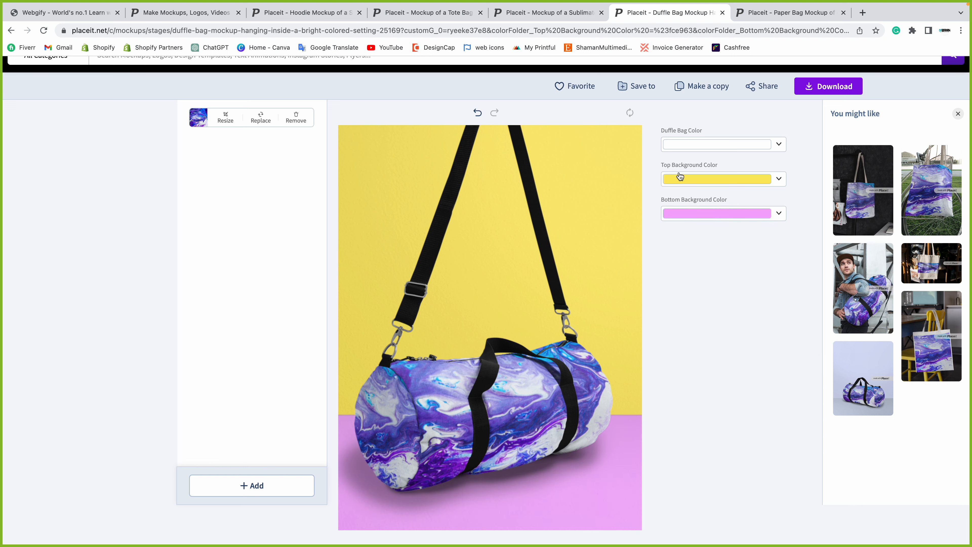
Set the duffle bag color to hot pink.
{"action": "left_click", "coordinate": [700, 147]}
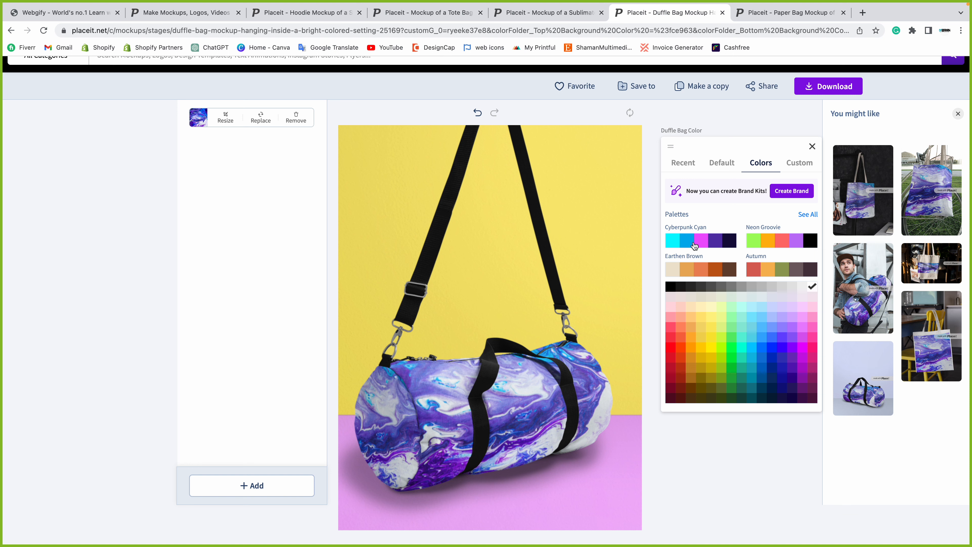
{"action": "left_click", "coordinate": [729, 240]}
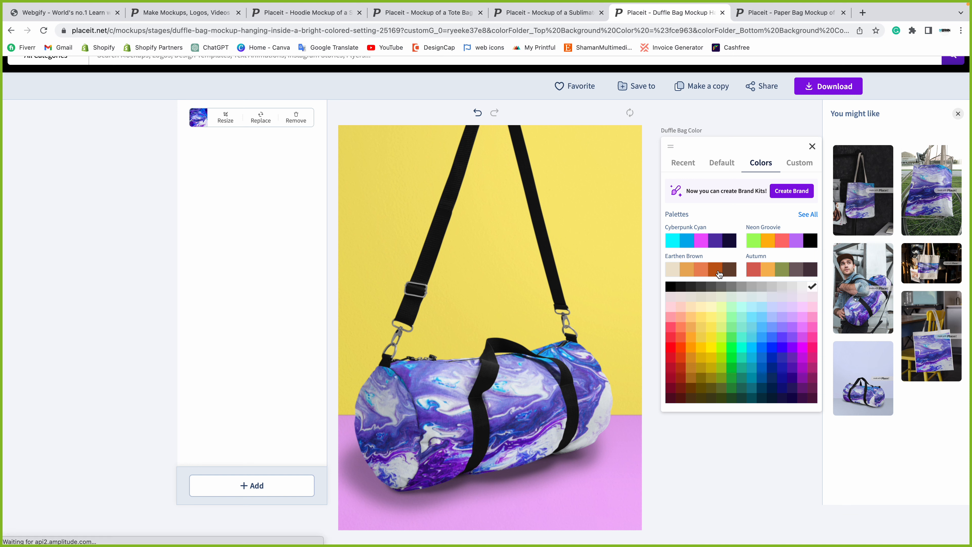
{"action": "left_click", "coordinate": [811, 346]}
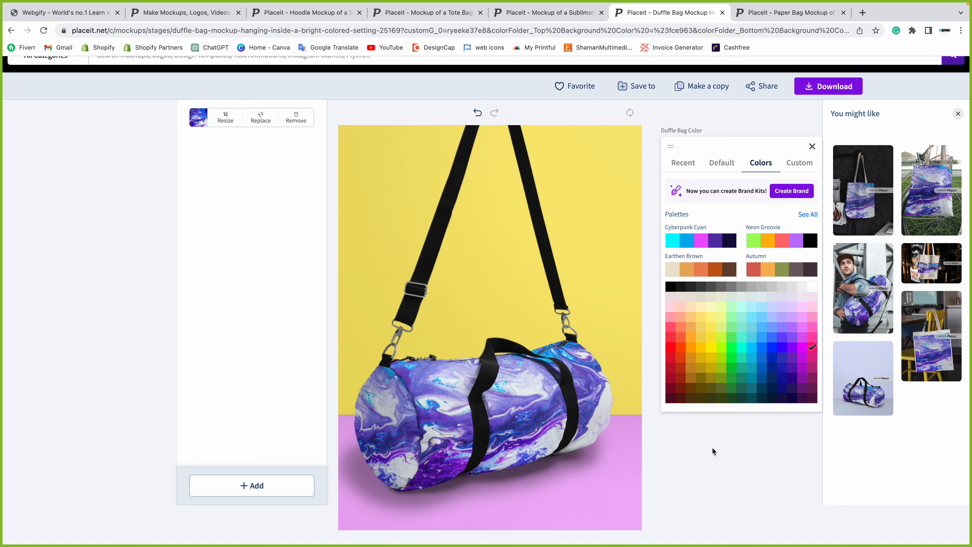
Try shrinking the duffle bag's marble artwork to 114%, and settle on 259% before cropping it.
{"action": "left_click", "coordinate": [733, 450]}
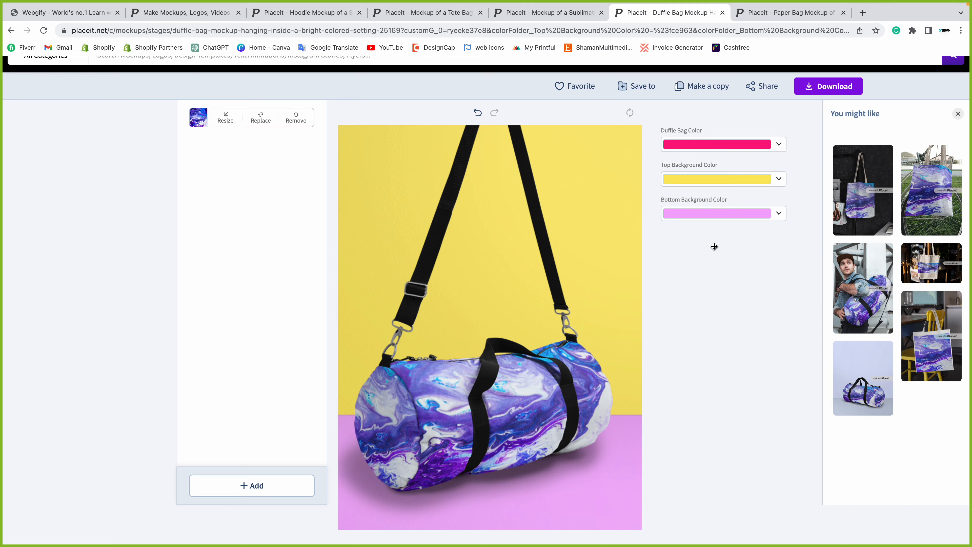
{"action": "left_click", "coordinate": [455, 282]}
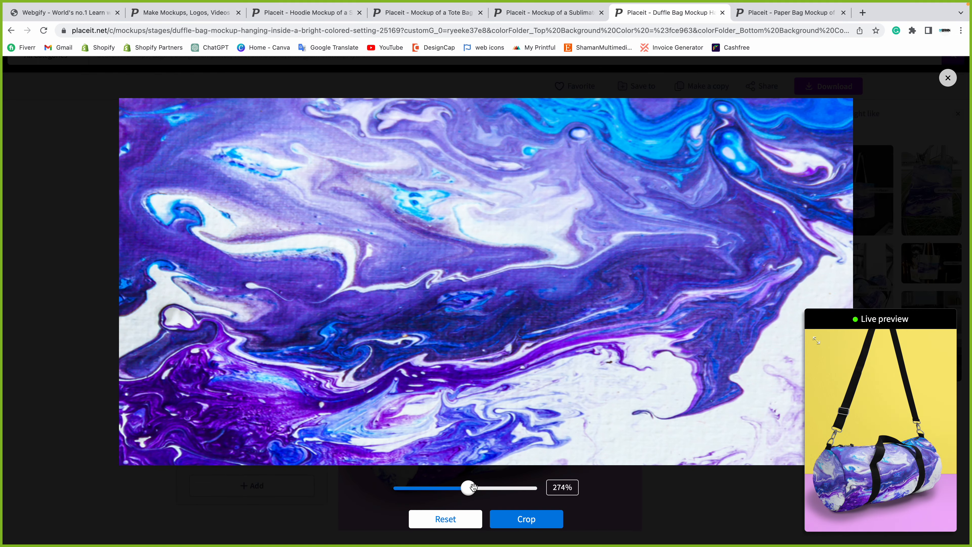
{"action": "left_click_drag", "start_coordinate": [473, 488], "coordinate": [420, 488]}
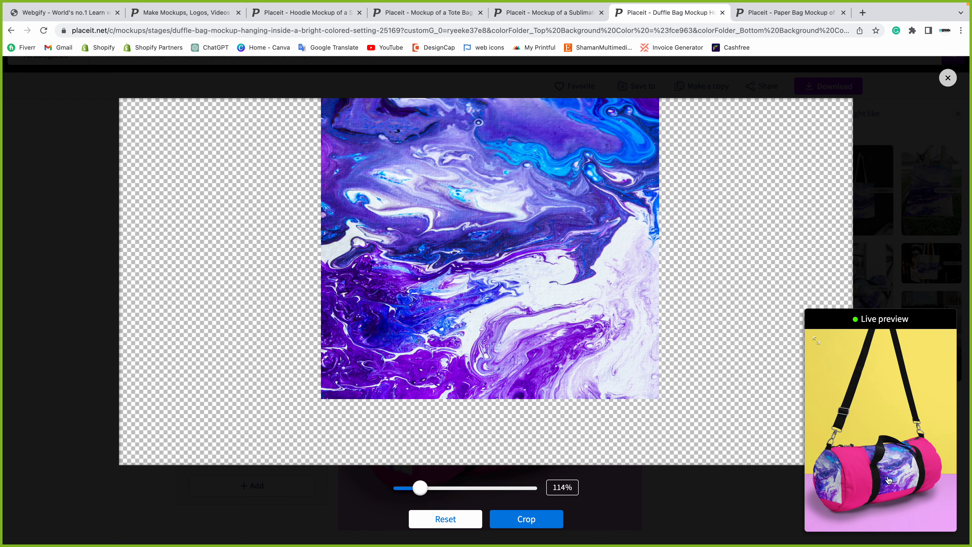
{"action": "left_click_drag", "start_coordinate": [421, 489], "coordinate": [464, 488]}
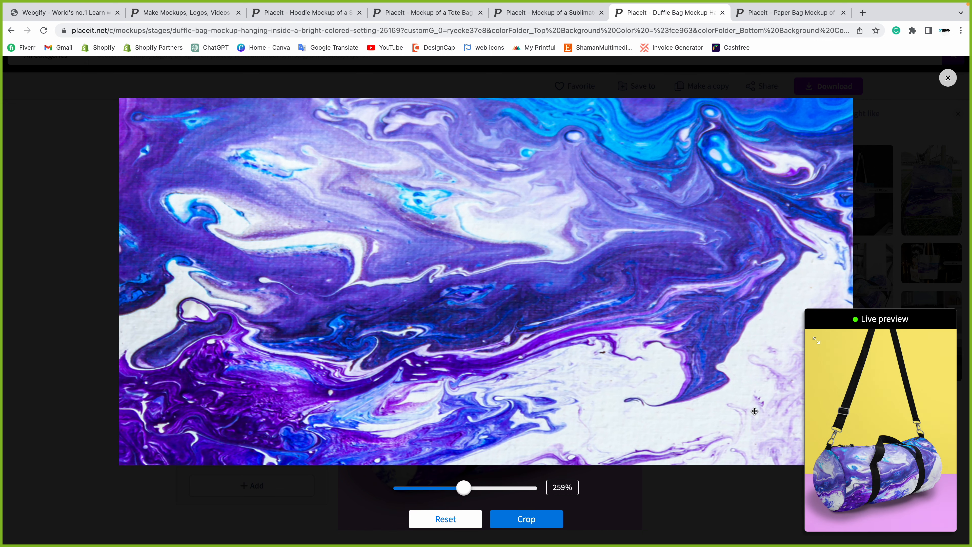
{"action": "key", "text": "Return"}
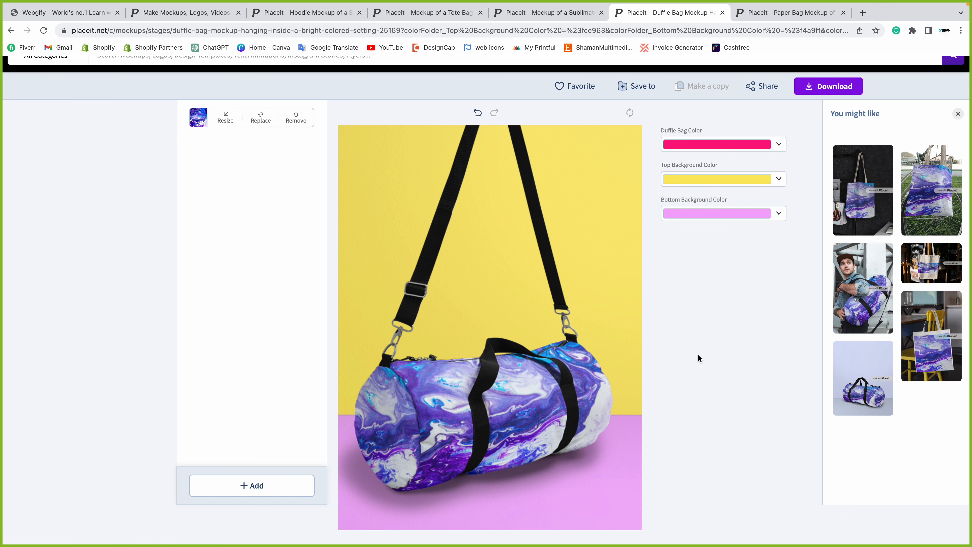
Insert the marble screenshot from Downloads into the paper bag mockup, enlarge it to cover the print area, and crop it.
{"action": "left_click", "coordinate": [793, 17]}
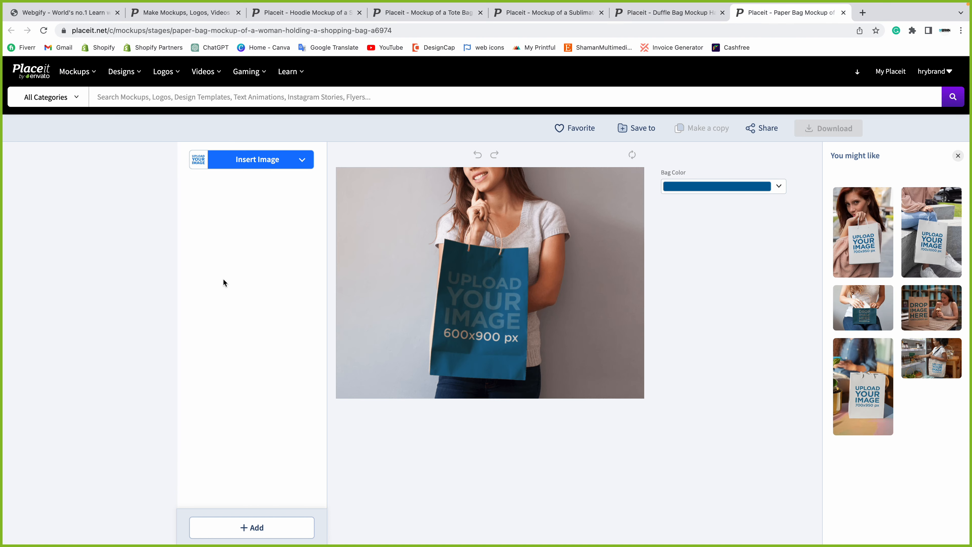
{"action": "left_click", "coordinate": [266, 163]}
{"action": "left_click", "coordinate": [262, 210]}
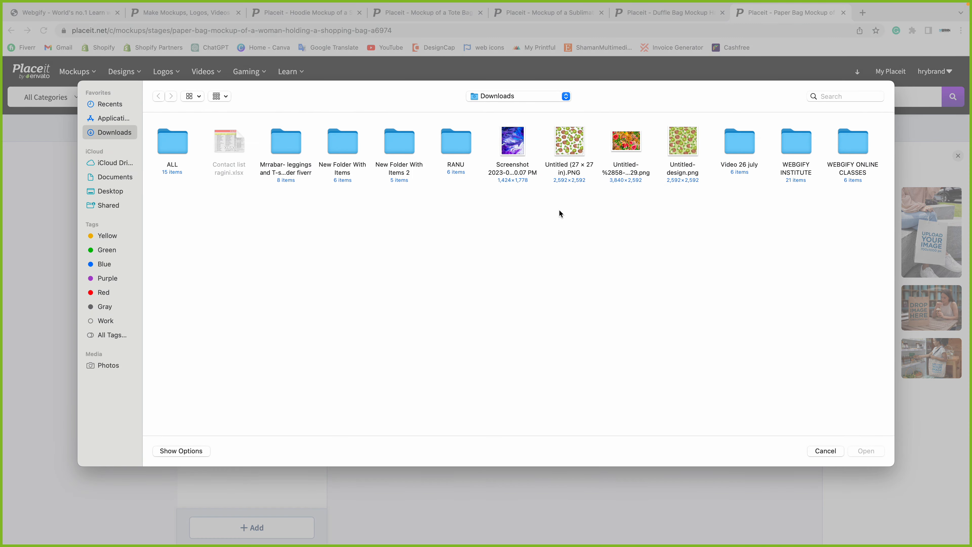
{"action": "double_click", "coordinate": [520, 144]}
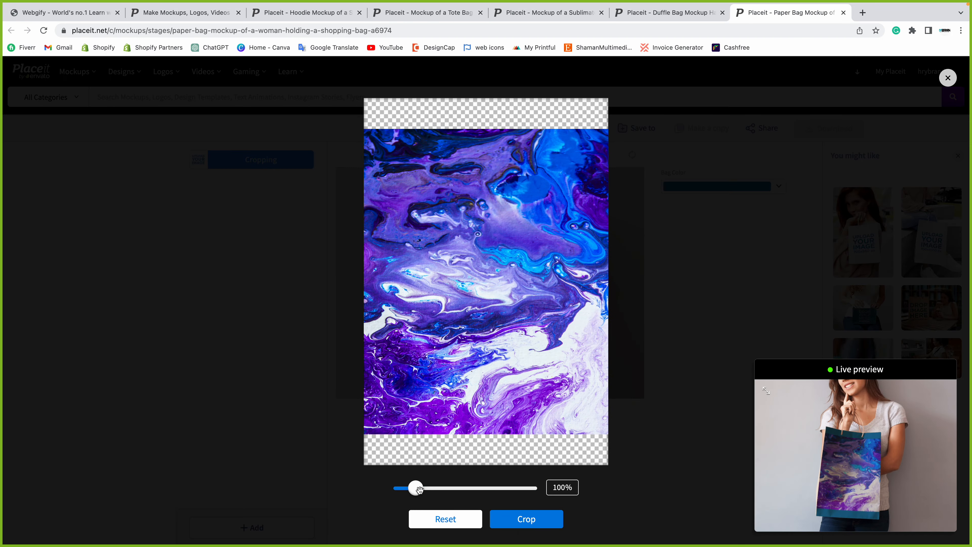
{"action": "left_click_drag", "start_coordinate": [413, 488], "coordinate": [428, 489]}
{"action": "left_click", "coordinate": [524, 519]}
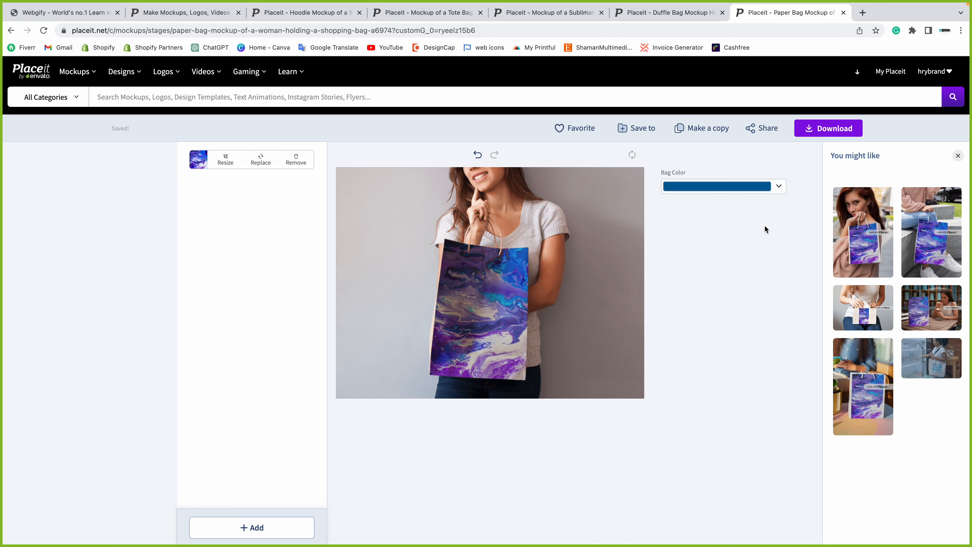
Switch to Photoshop, show the hidden framed art print layer, and shift it about 25 px left on the square canvas.
{"action": "key", "text": "super+Tab"}
{"action": "key", "text": "super+Tab"}
{"action": "key", "text": "super+Tab"}
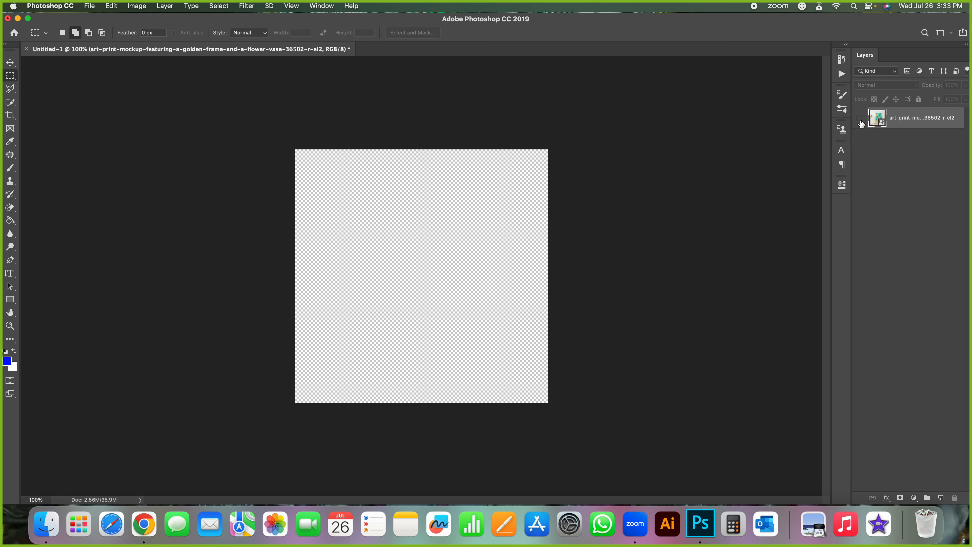
{"action": "left_click", "coordinate": [861, 119]}
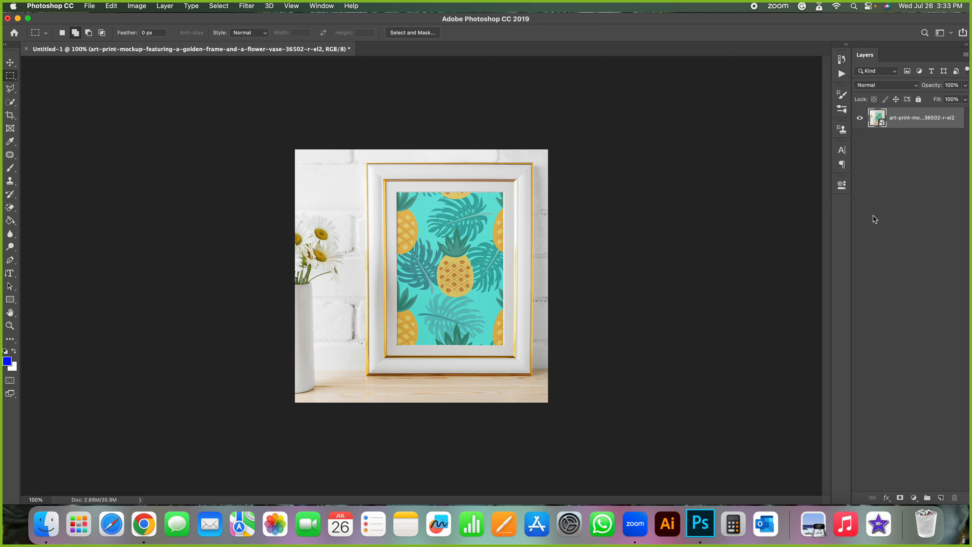
{"action": "key", "text": "super+t"}
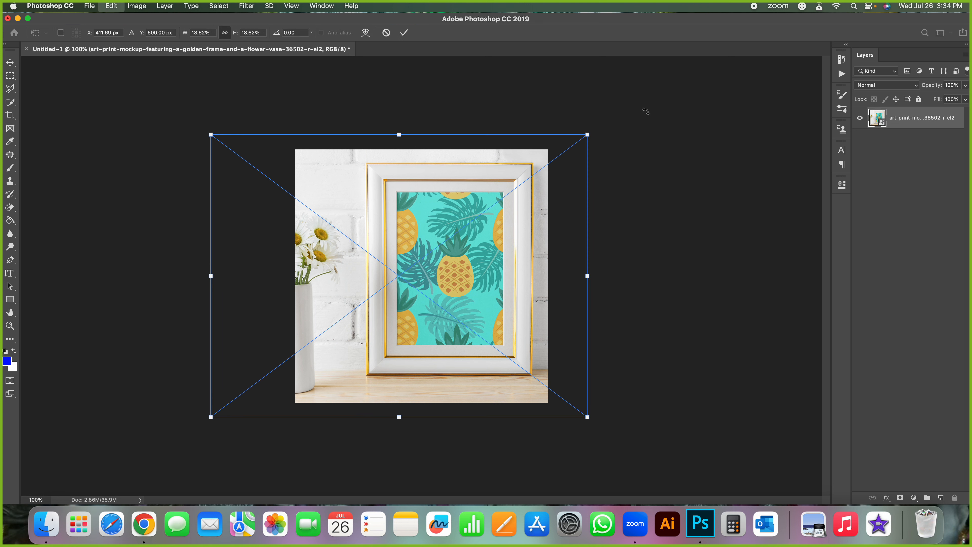
{"action": "left_click_drag", "start_coordinate": [465, 226], "coordinate": [460, 226]}
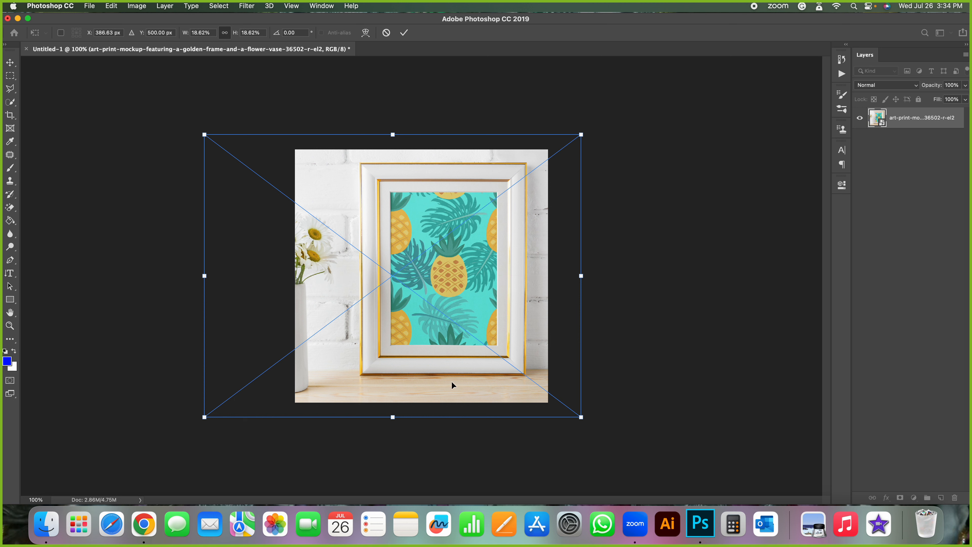
{"action": "key", "text": "Return"}
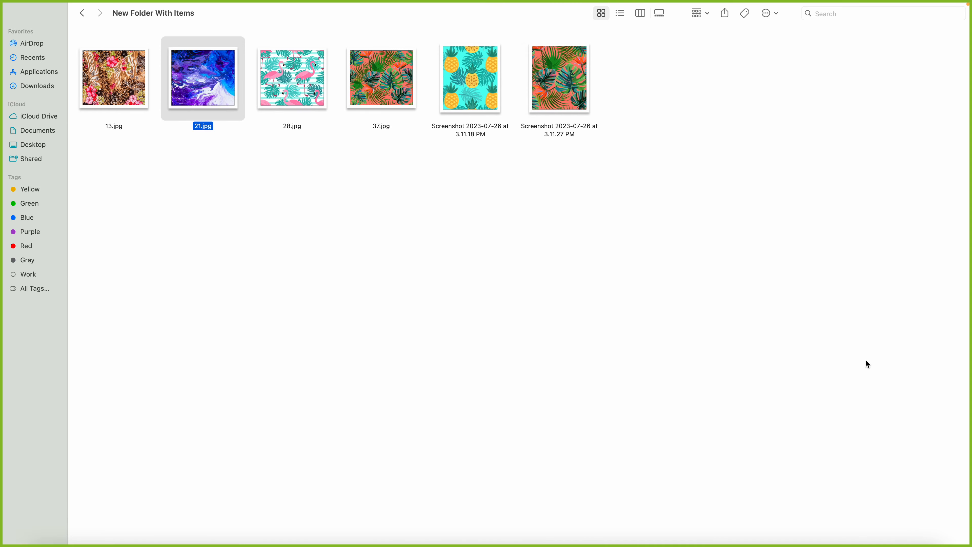
Go back to the Downloads folder in Finder, and return to the paper bag mockup in Chrome.
{"action": "key", "text": "super+bracketleft"}
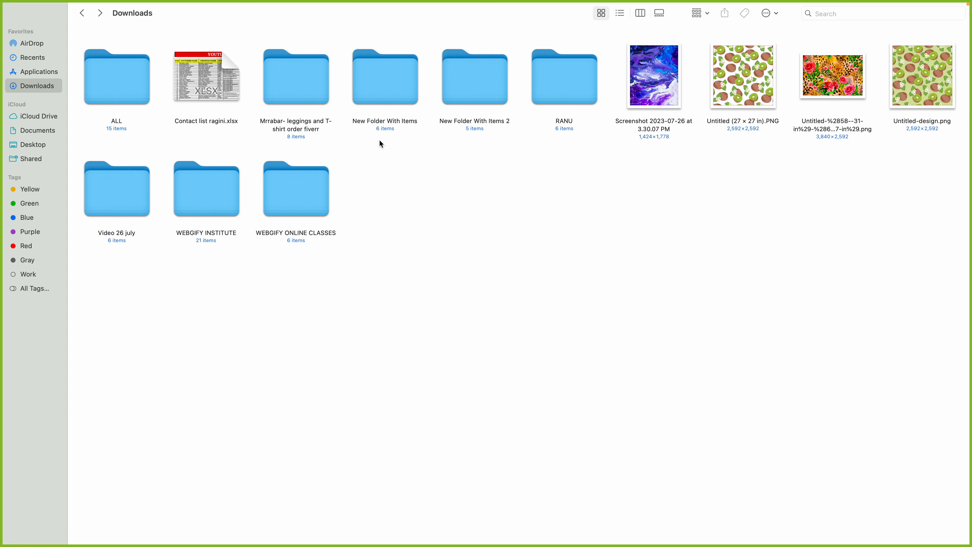
{"action": "key", "text": "super+Tab"}
{"action": "key", "text": "super+Tab"}
{"action": "key", "text": "super+Tab"}
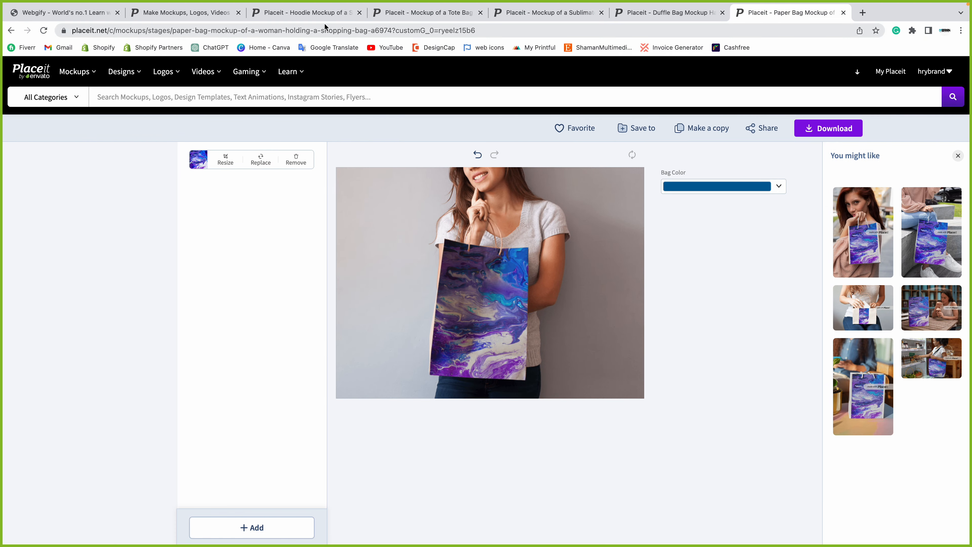
Open the hoodie mockup, close its list of downloads, and switch back to Photoshop.
{"action": "left_click", "coordinate": [306, 12]}
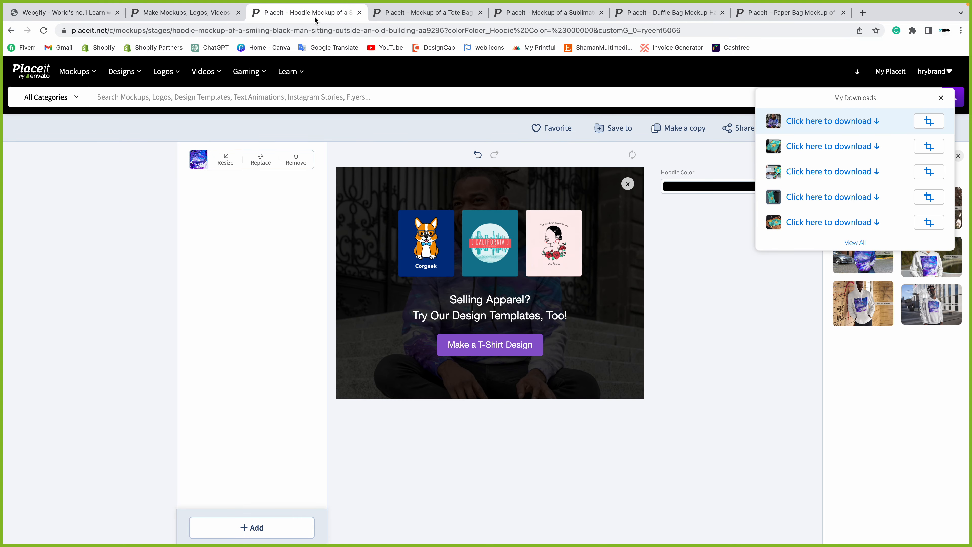
{"action": "left_click", "coordinate": [754, 303]}
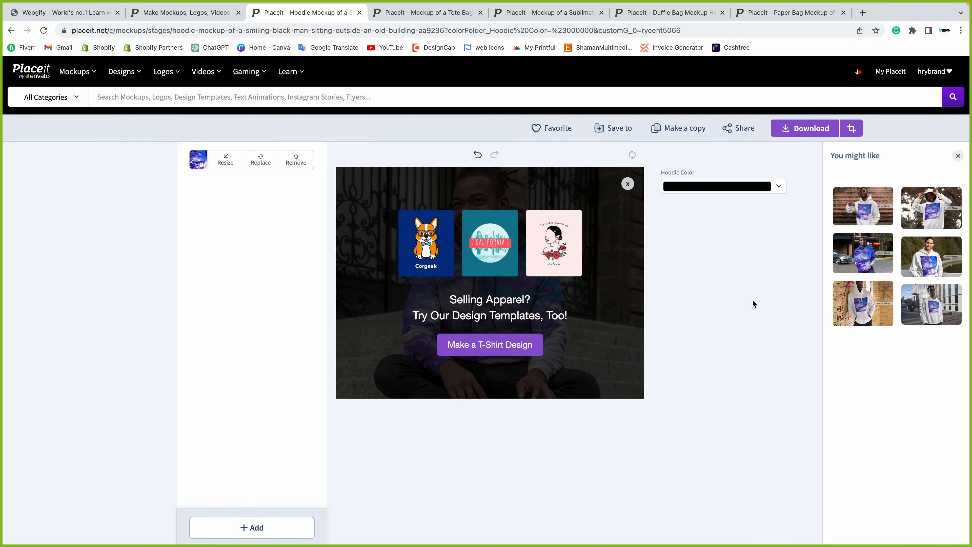
{"action": "key", "text": "ctrl+Left"}
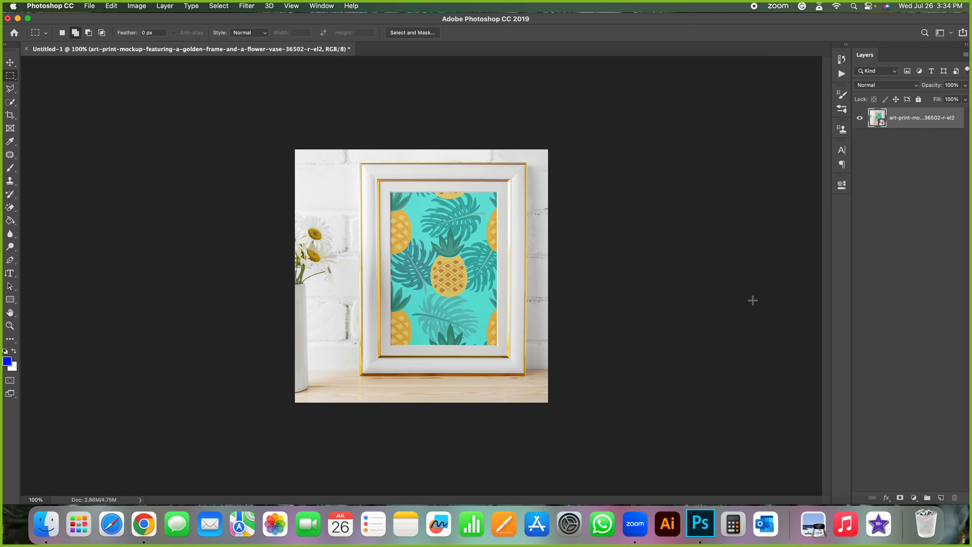